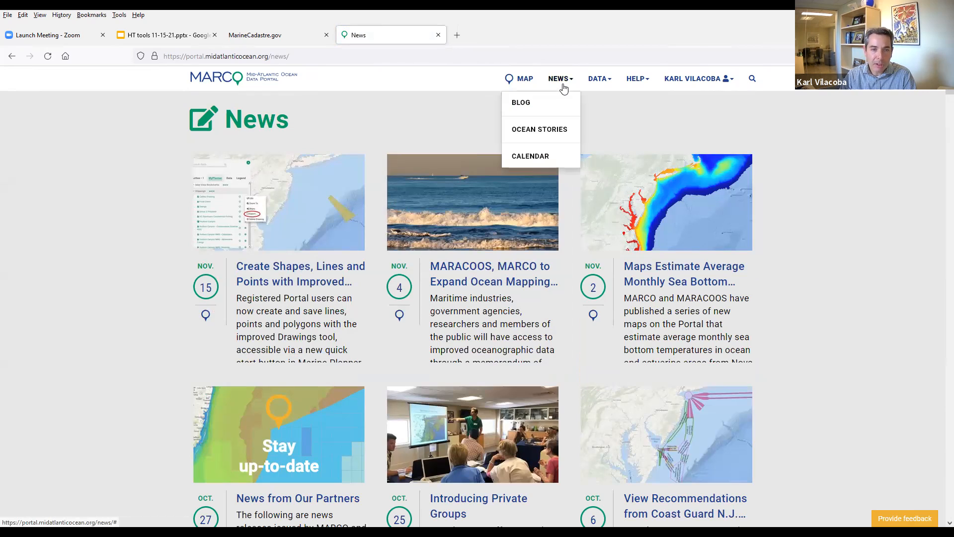
Read the news article about creating shapes, lines and points with the improved Drawings tool and return to the news list.
left_click(567, 87)
left_click(475, 124)
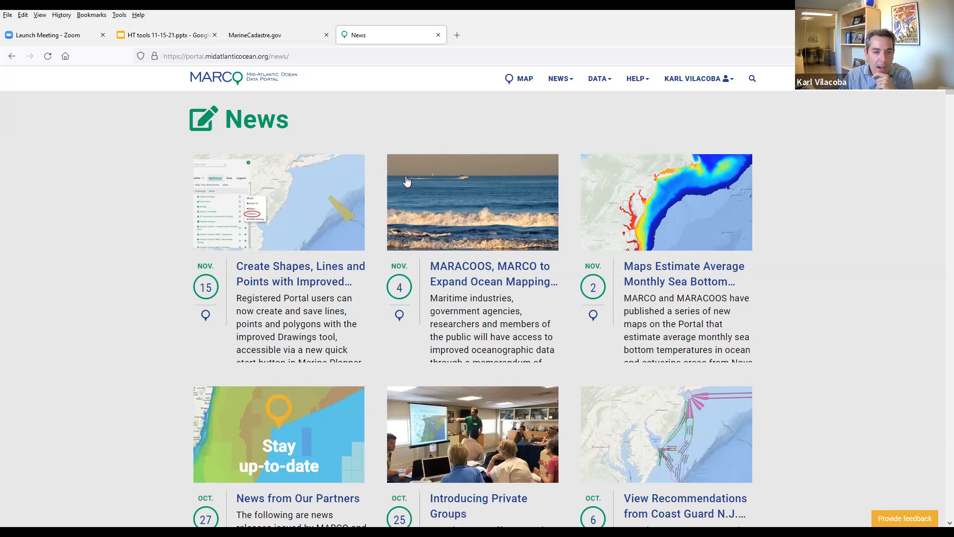
left_click(329, 264)
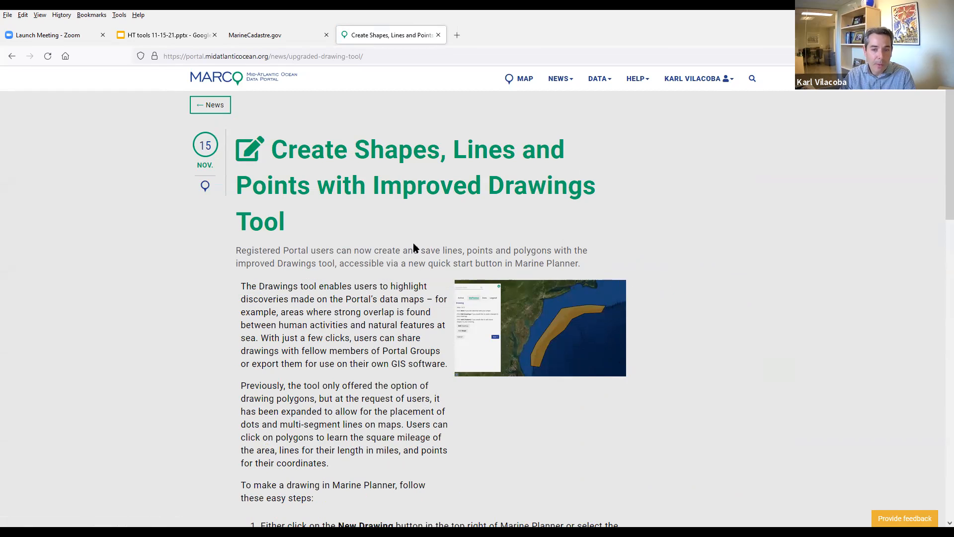
scroll(413, 243, "down", 6)
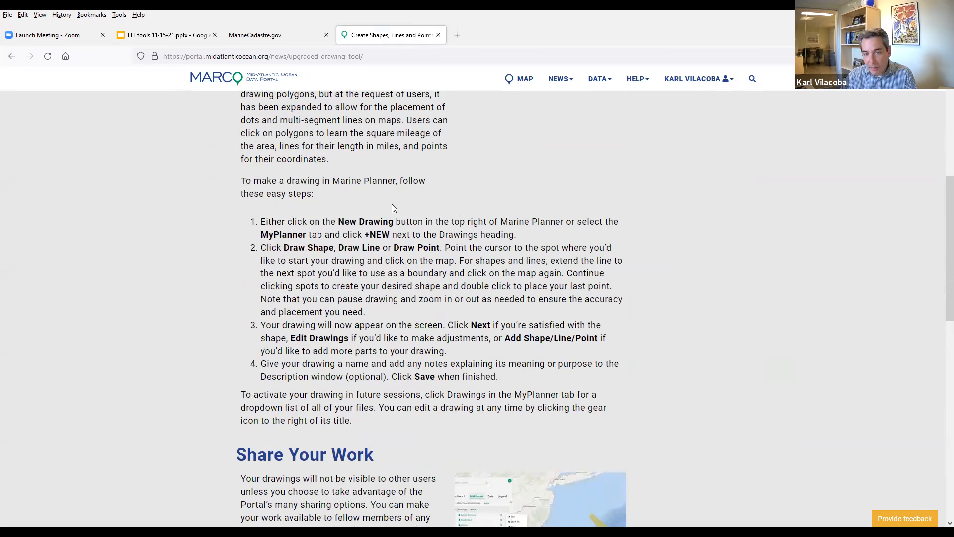
scroll(418, 262, "down", 4)
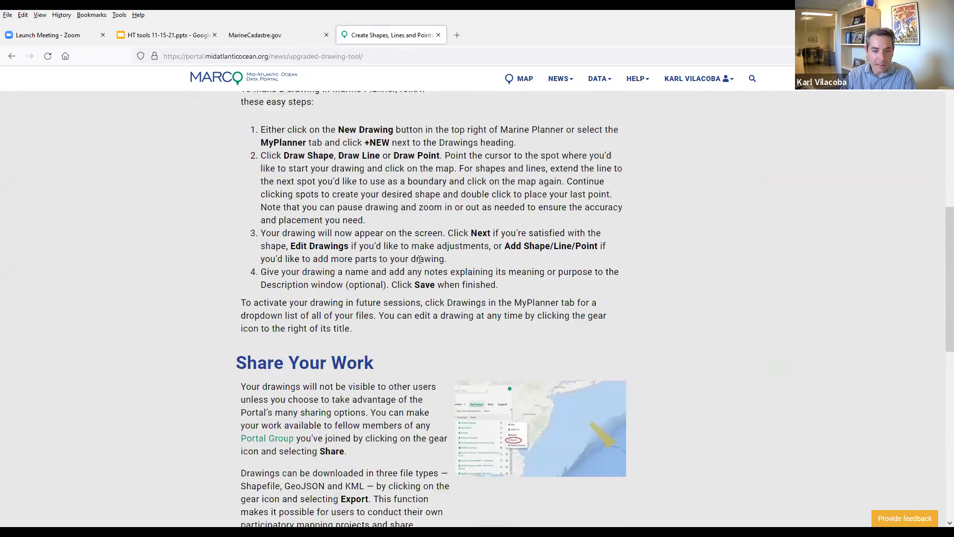
scroll(418, 261, "down", 3)
scroll(419, 259, "up", 4)
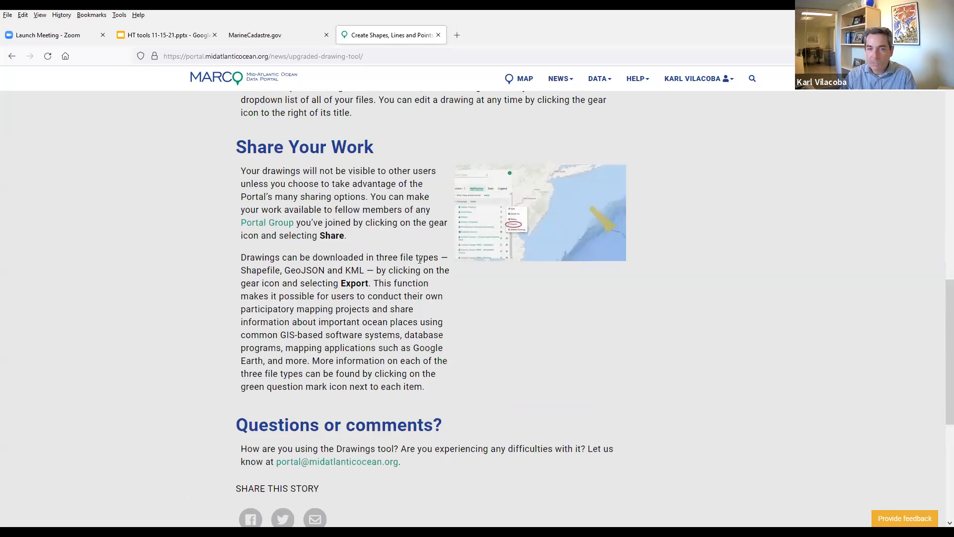
scroll(419, 259, "up", 9)
left_click(214, 106)
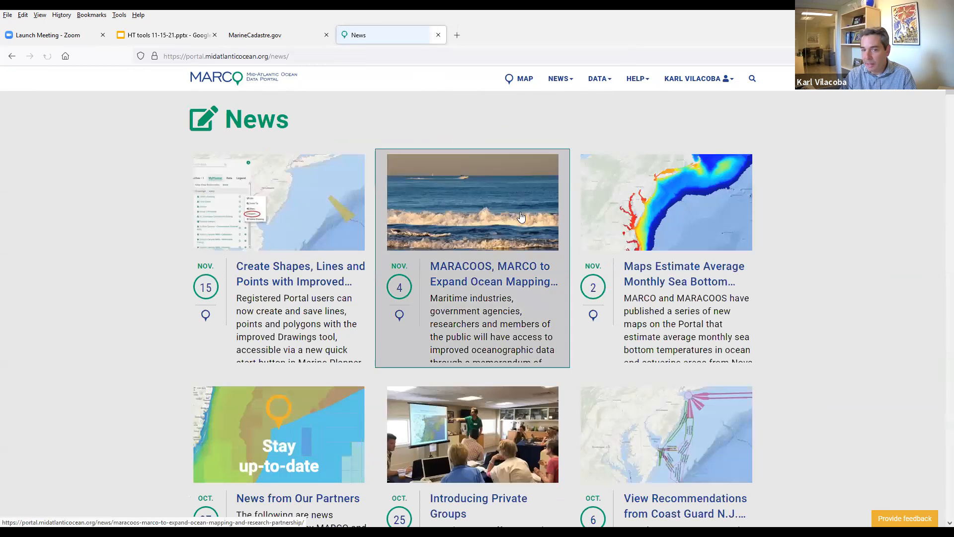
Open the Using the Portal help page listing instructional materials for the tools.
left_click(565, 85)
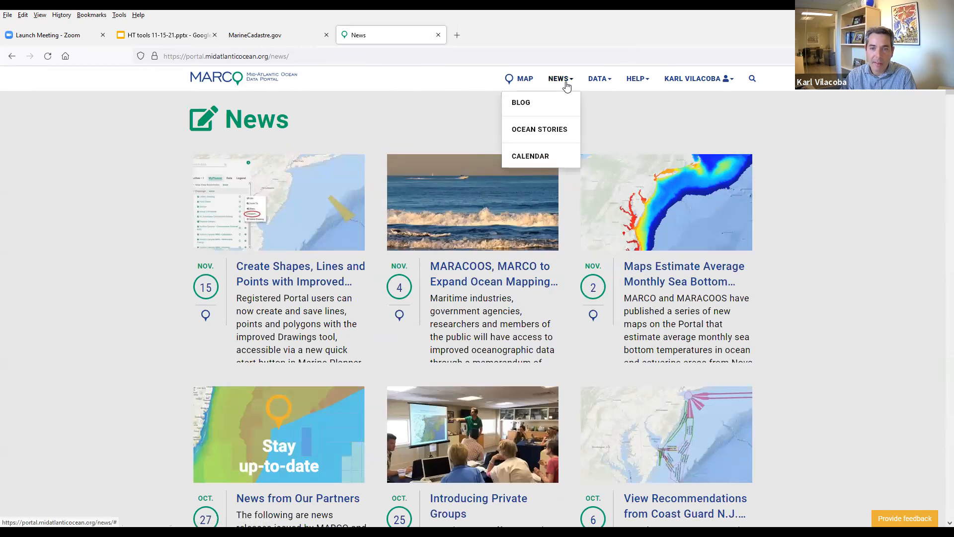
left_click(563, 84)
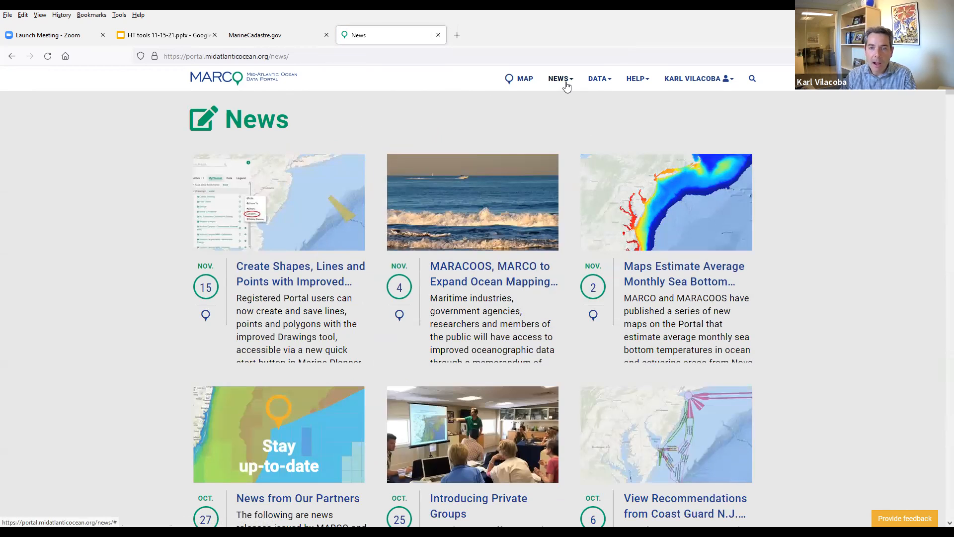
left_click(641, 86)
left_click(630, 100)
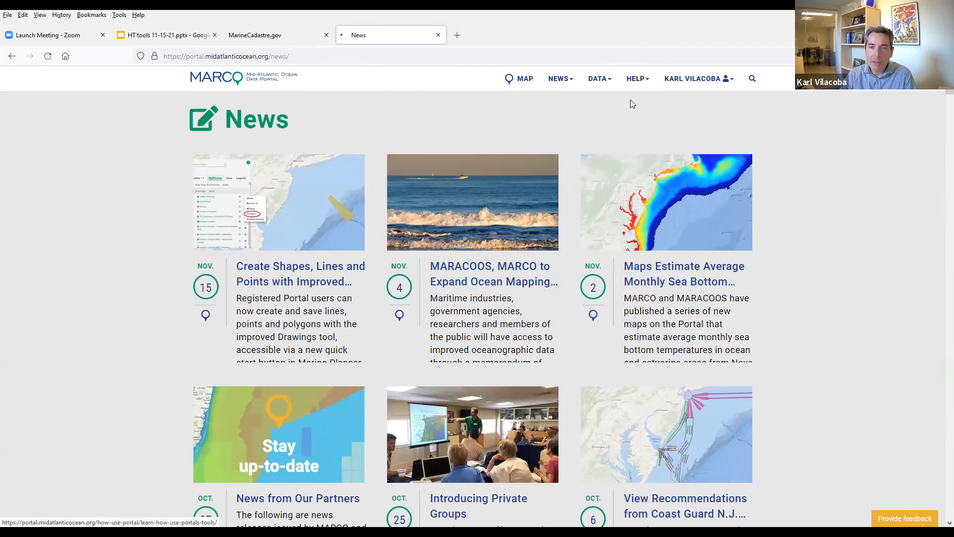
left_click(641, 82)
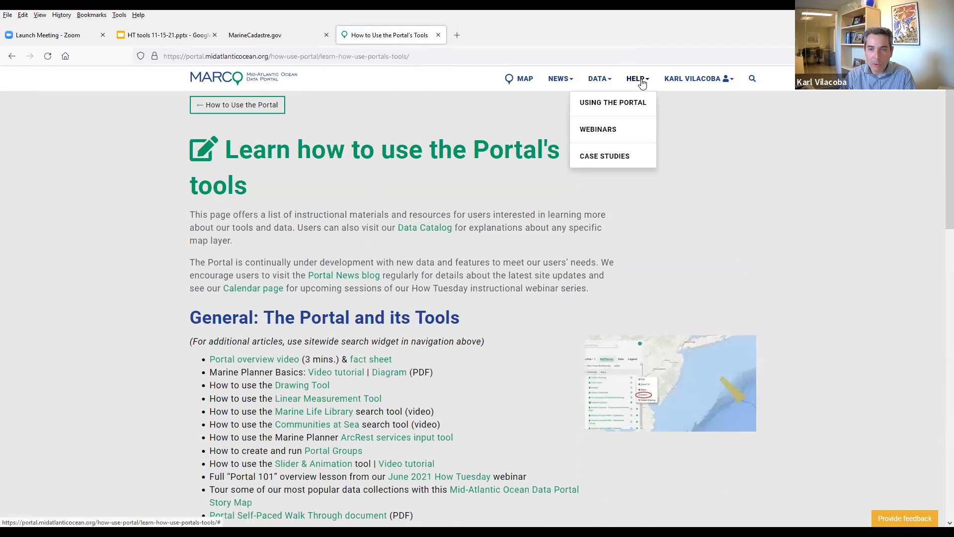
left_click(641, 84)
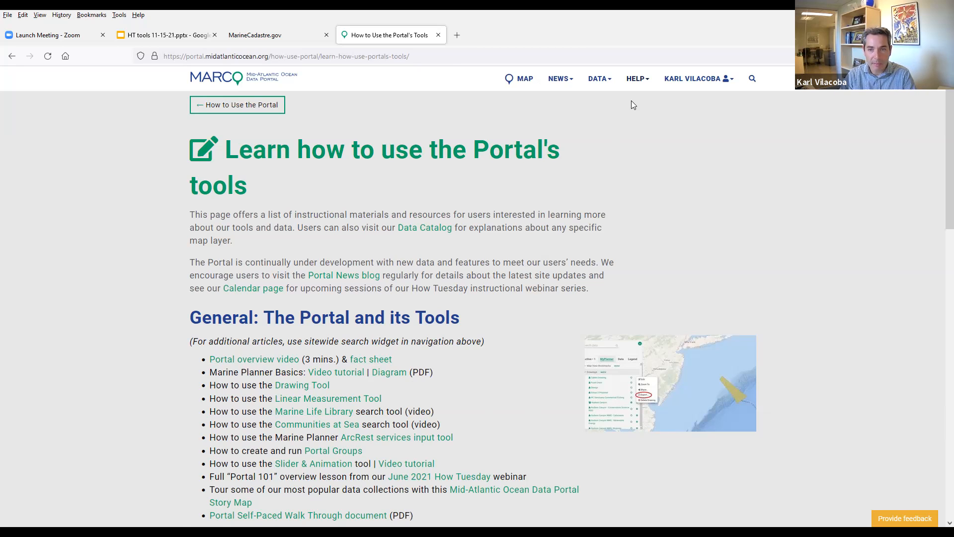
Open the How Tuesday webinars help page and look through its recent recordings.
left_click(636, 87)
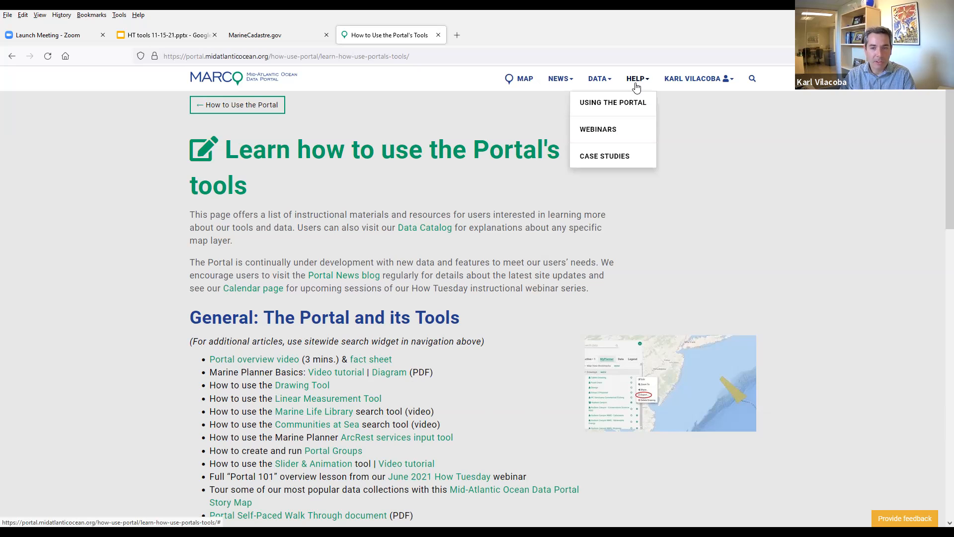
left_click(616, 128)
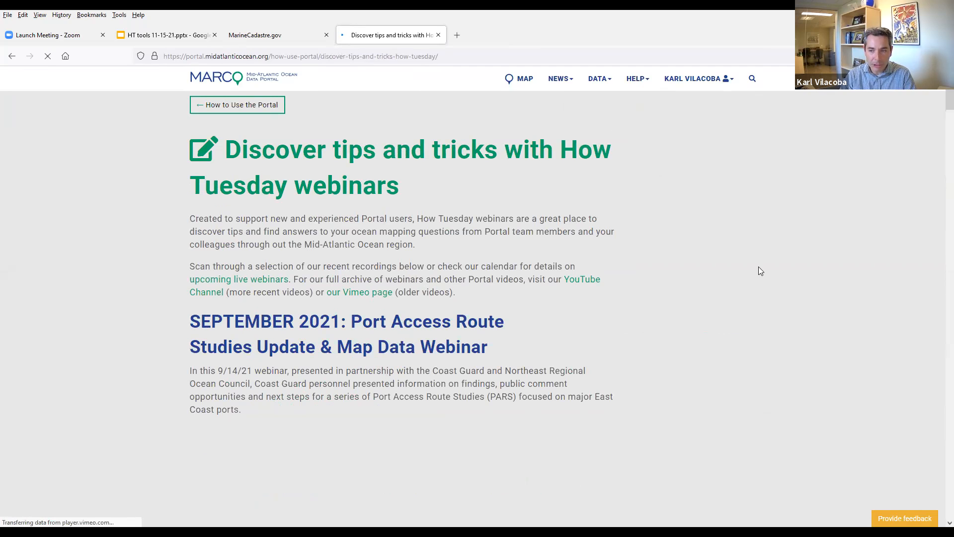
scroll(939, 108, "down", 3)
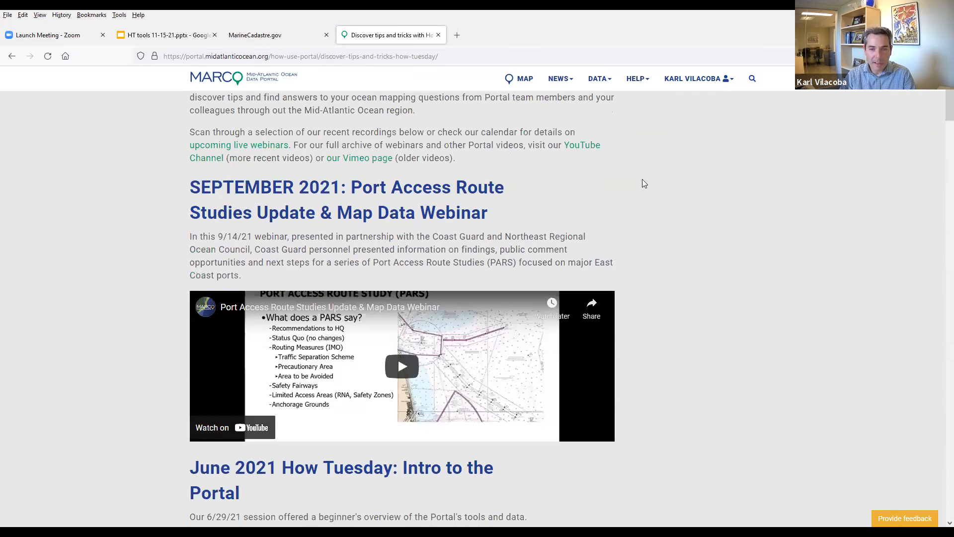
scroll(939, 117, "down", 1)
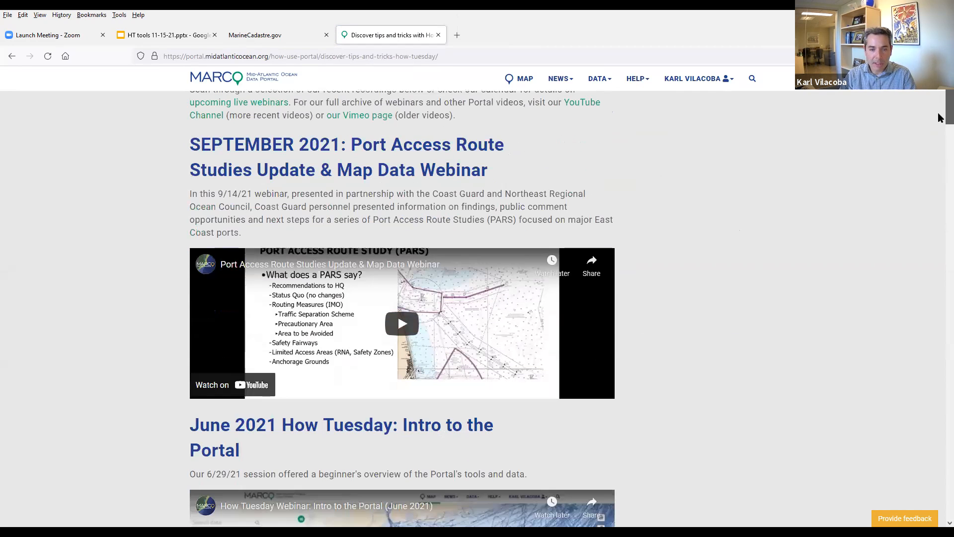
scroll(939, 117, "down", 3)
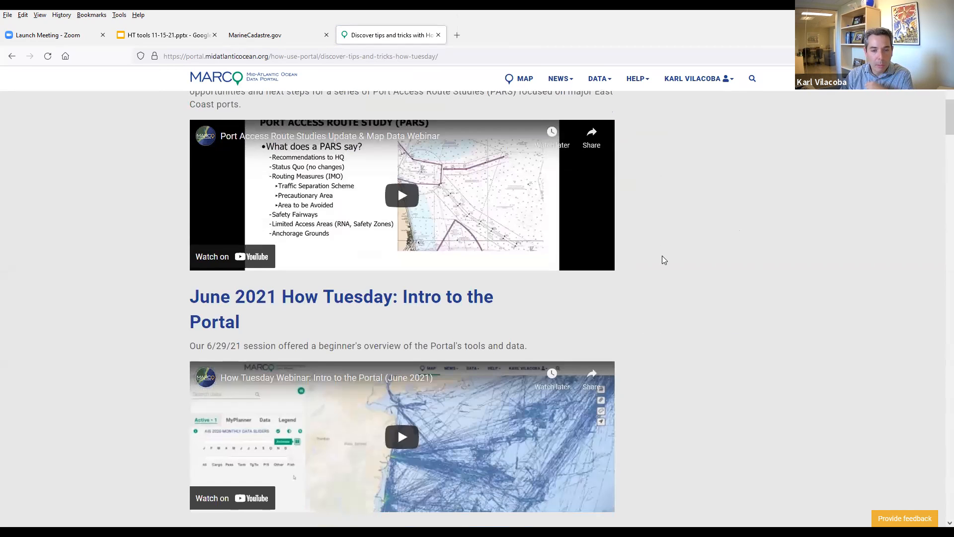
scroll(663, 263, "up", 4)
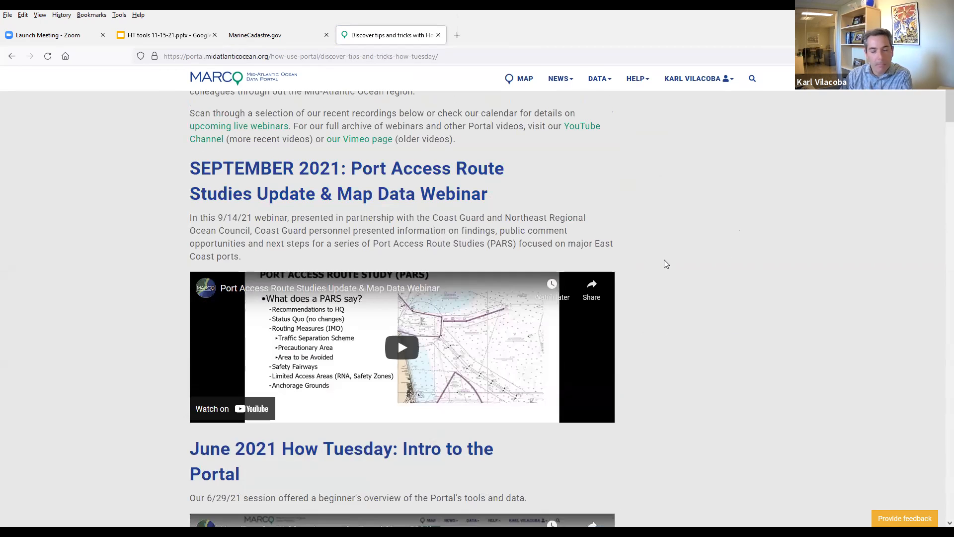
scroll(665, 265, "up", 3)
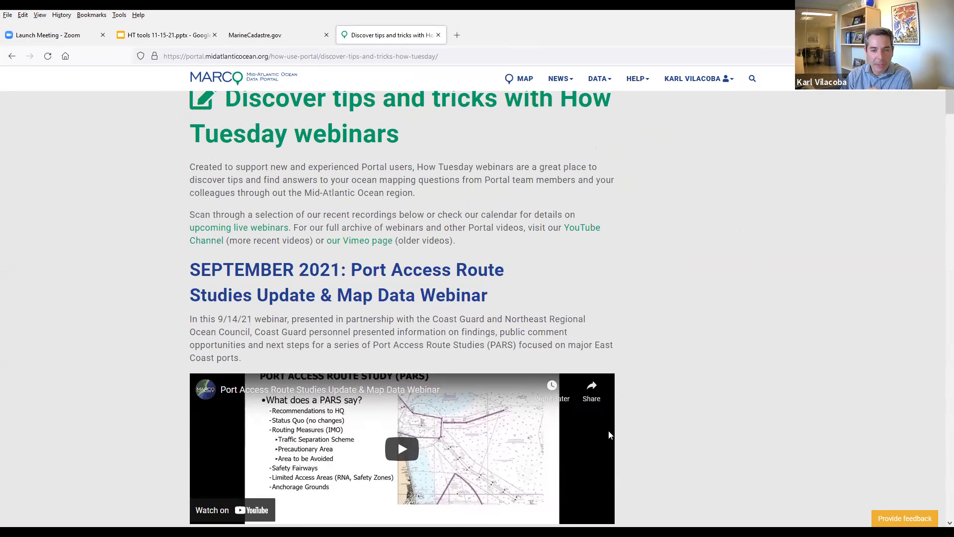
scroll(676, 327, "up", 1)
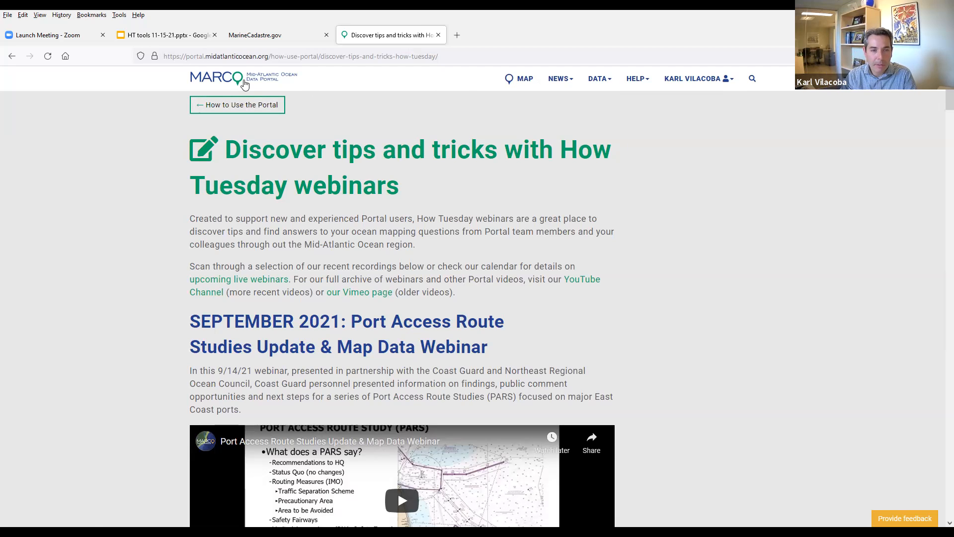
Open the map and turn on the Administrative layers for congressional districts, Coastal Zone Management Act, Federal Consistency, Federal OCS, Mallows Bay-Potomac and Monitor sanctuary.
left_click(525, 81)
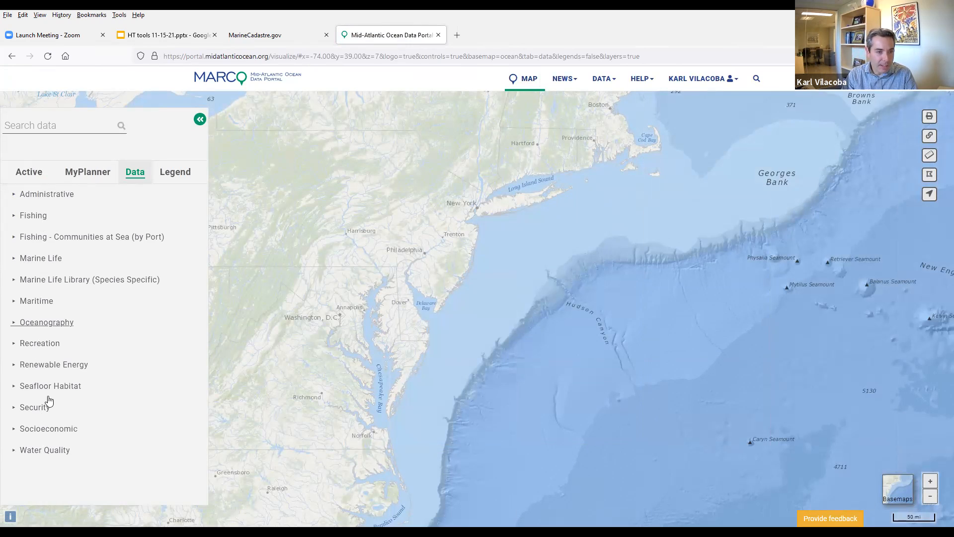
left_click(65, 197)
left_click(94, 217)
left_click(96, 230)
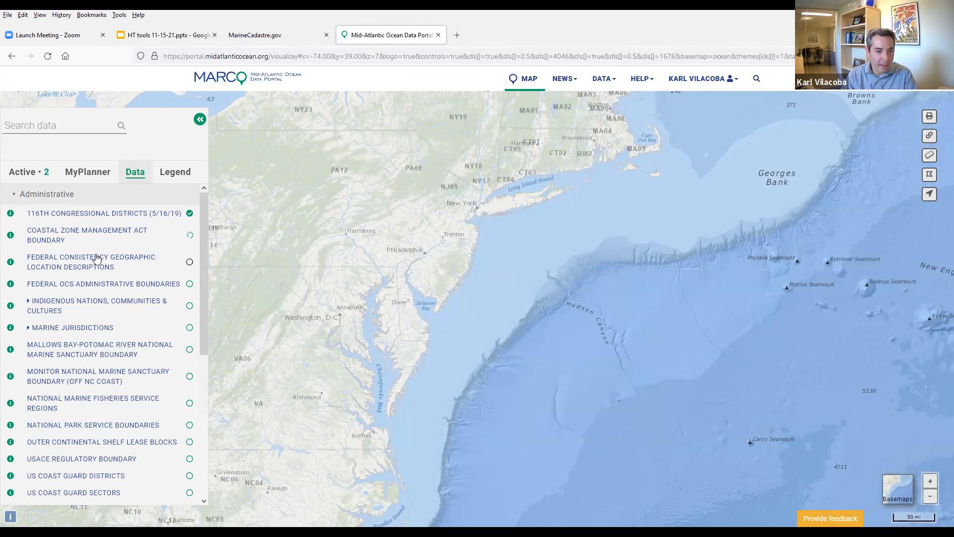
left_click(96, 258)
left_click(96, 283)
left_click(96, 352)
left_click(96, 377)
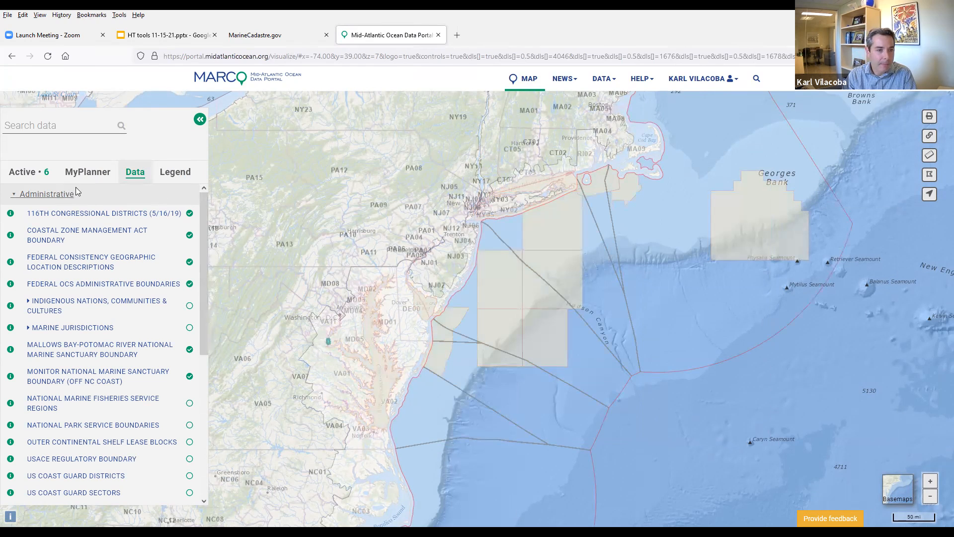
List the active layers and switch the Federal Consistency Geographic Location Descriptions layer's visibility off and back on.
left_click(35, 174)
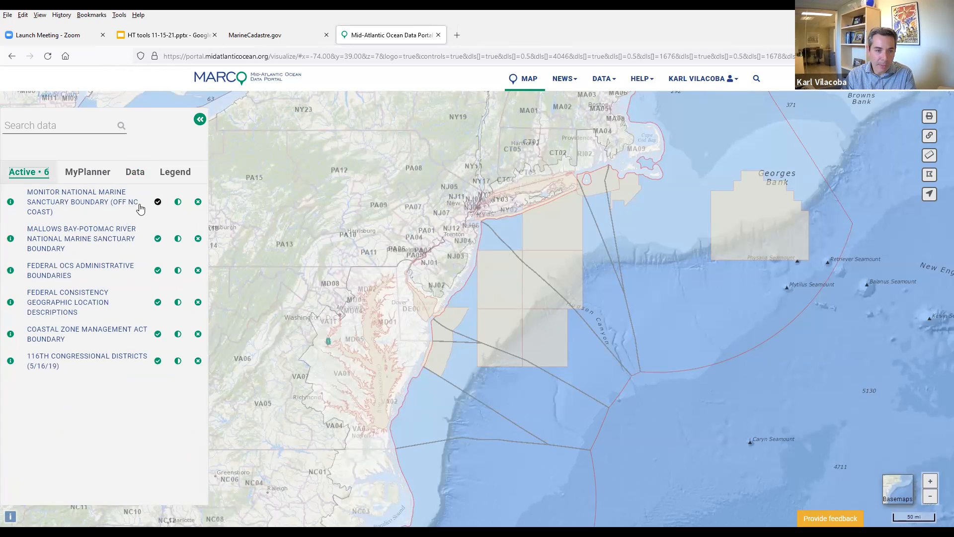
left_click(112, 240)
left_click(111, 240)
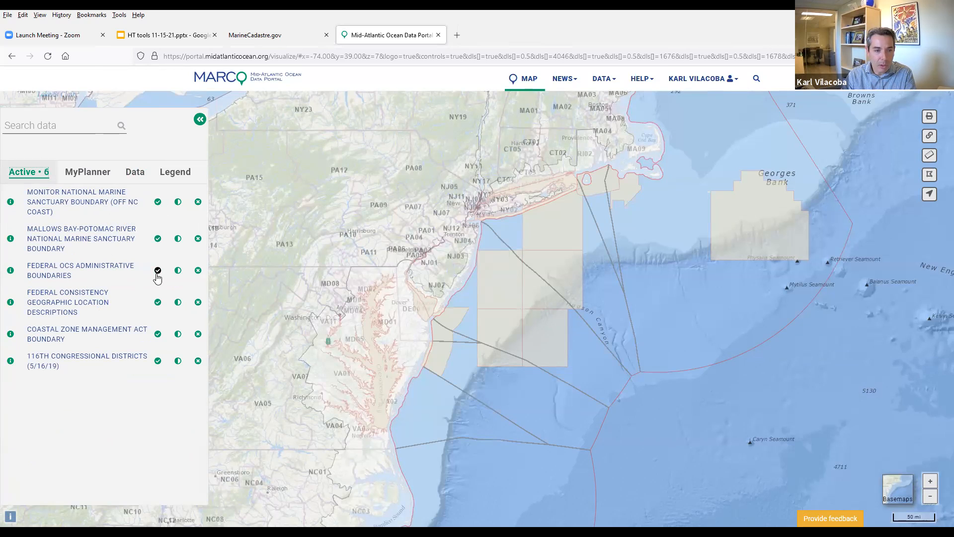
left_click(157, 305)
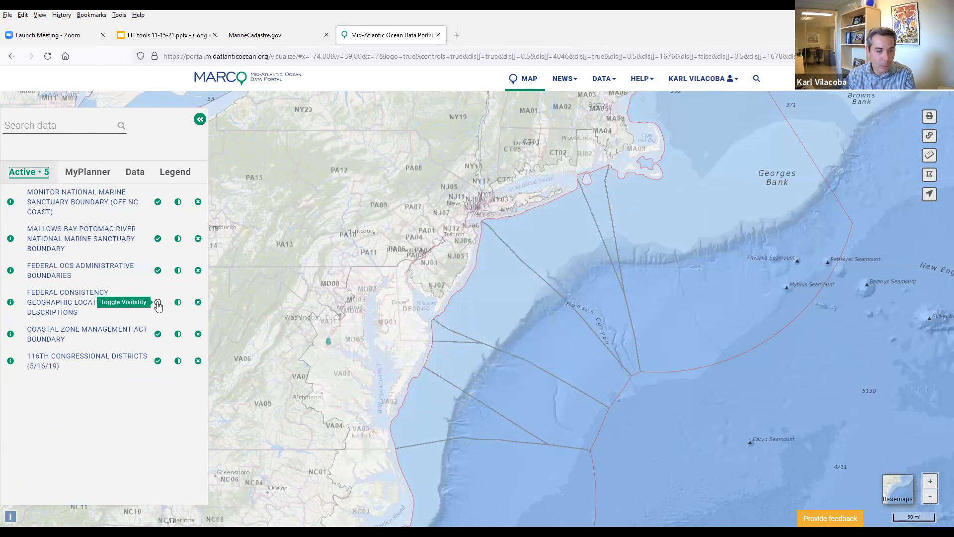
left_click(157, 304)
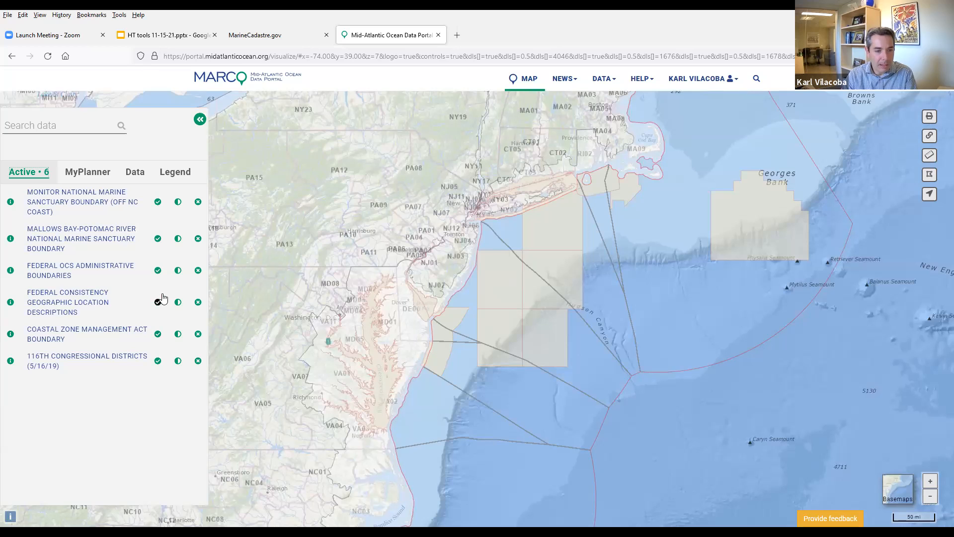
left_click(158, 303)
left_click(158, 303)
left_click(157, 304)
left_click(156, 303)
Move the Federal Consistency layer to the top of the active layers, raise its opacity to full and reduce it to about half.
left_click_drag(90, 306, 88, 195)
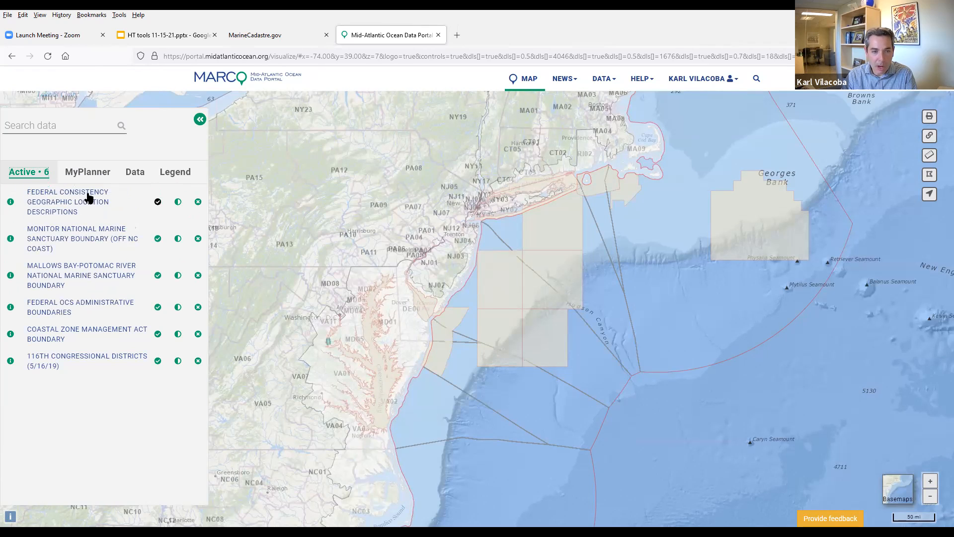
left_click(179, 205)
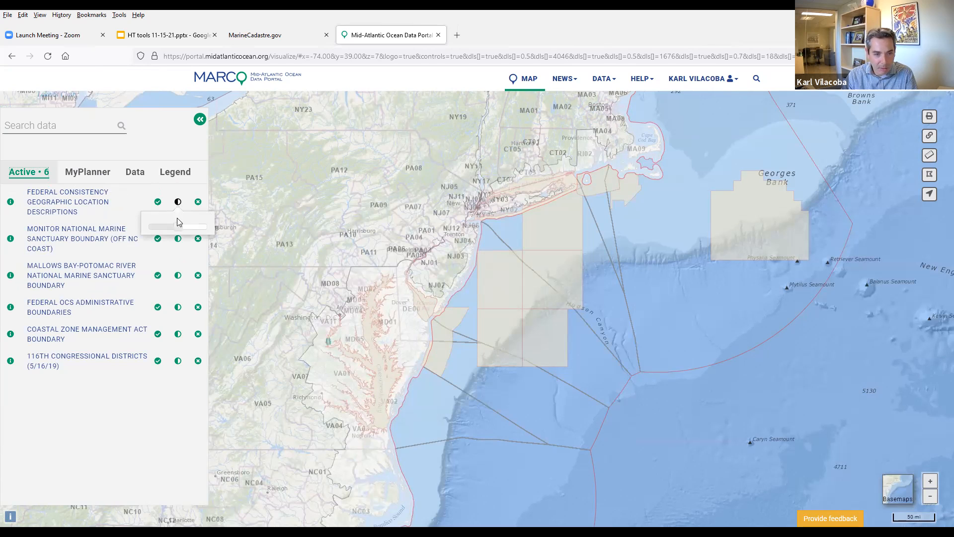
left_click(207, 228)
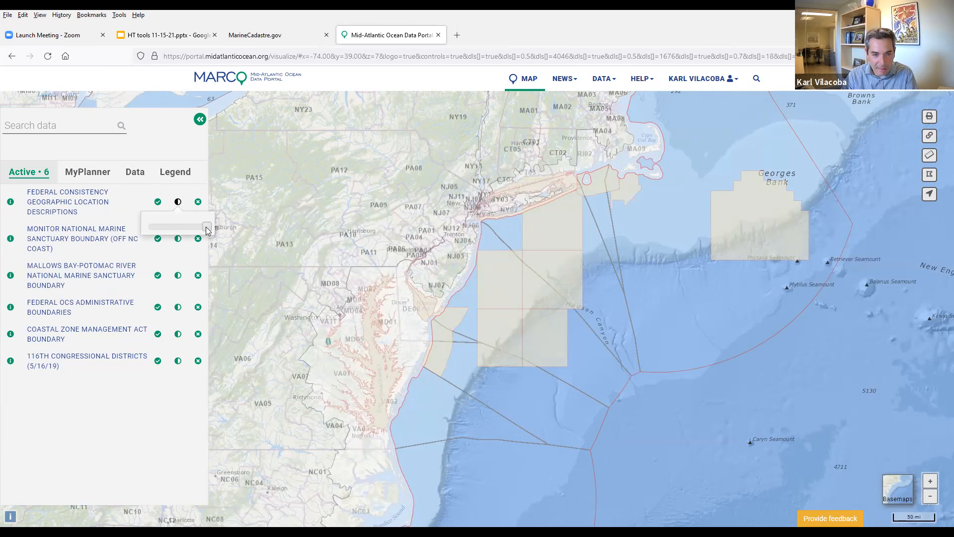
left_click_drag(206, 228, 175, 229)
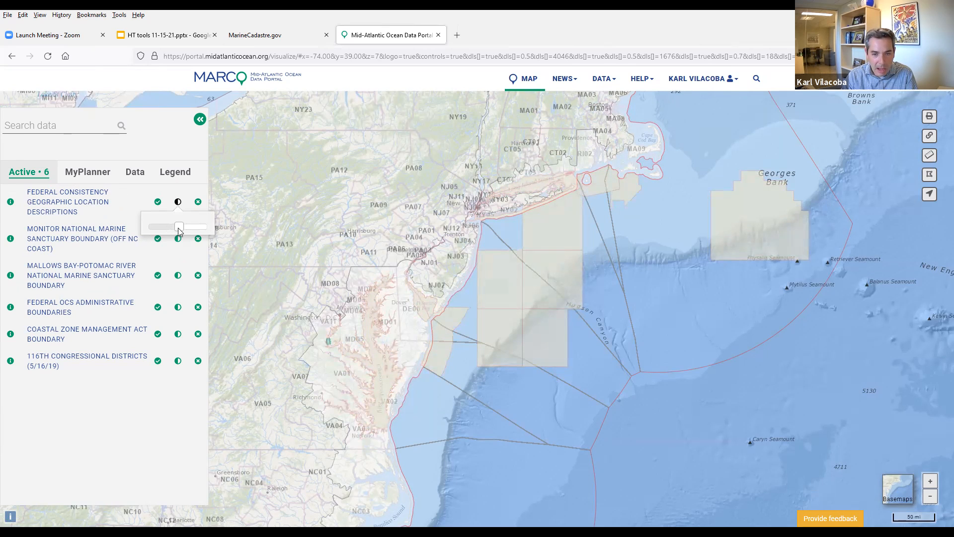
Remove the Federal Consistency Geographic Location Descriptions layer from the active layers.
left_click(157, 203)
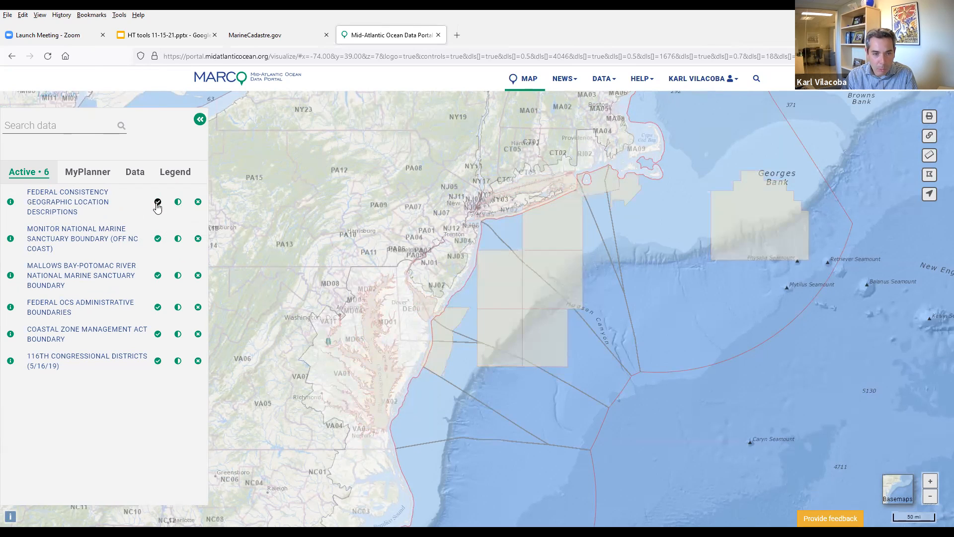
left_click(198, 204)
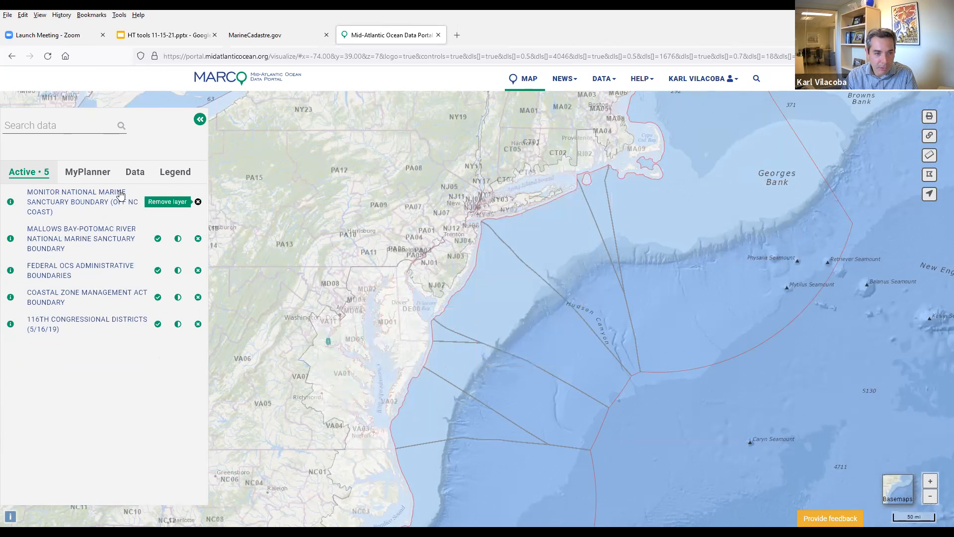
Read the Monitor National Marine Sanctuary Boundary layer's full description in the data catalog and open its tiles web service details.
left_click(11, 202)
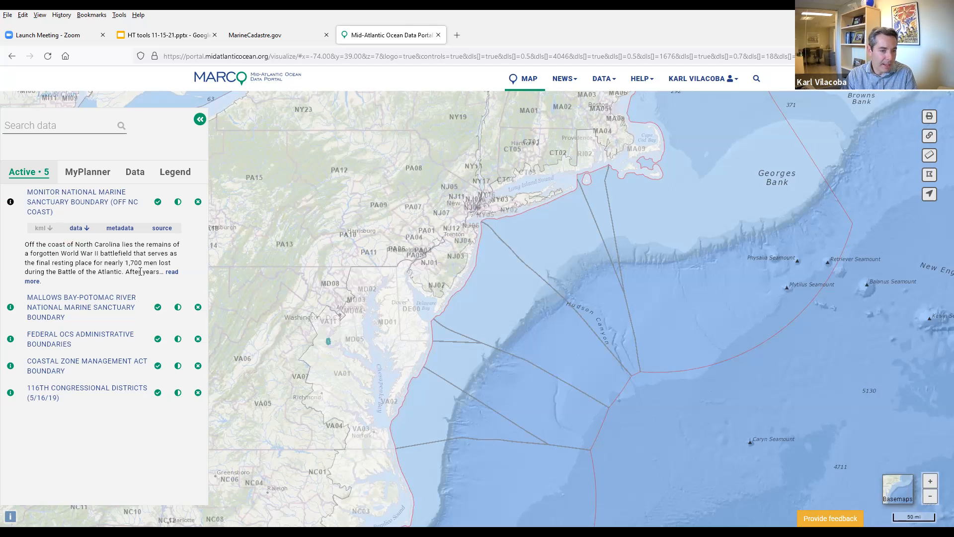
left_click(171, 273)
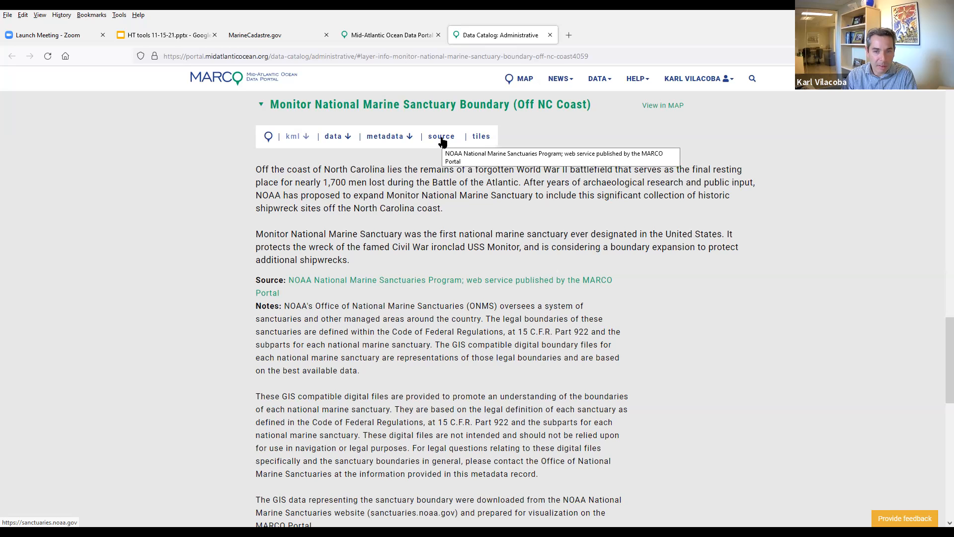
left_click(480, 138)
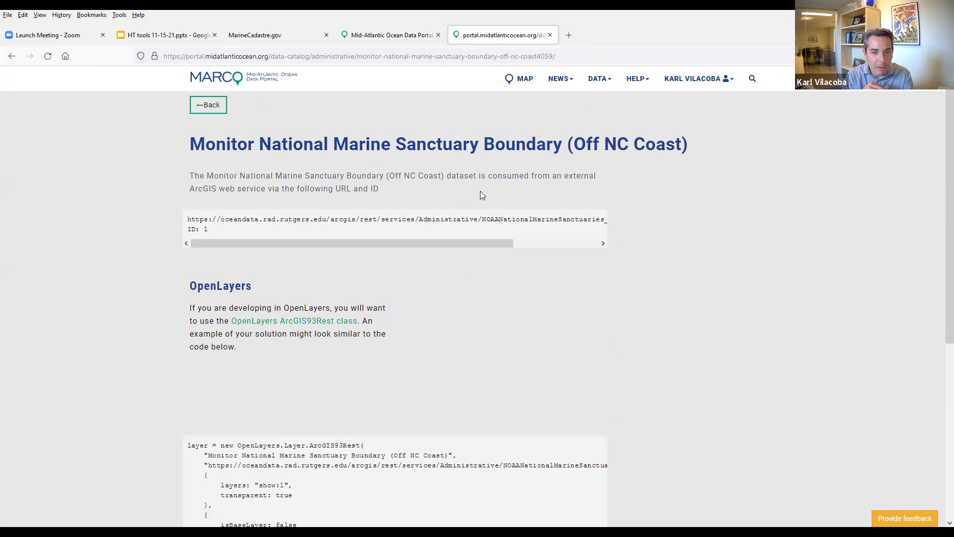
Highlight the Monitor National Marine Sanctuary Boundary layer's web service URL and its ID.
triple_click(441, 221)
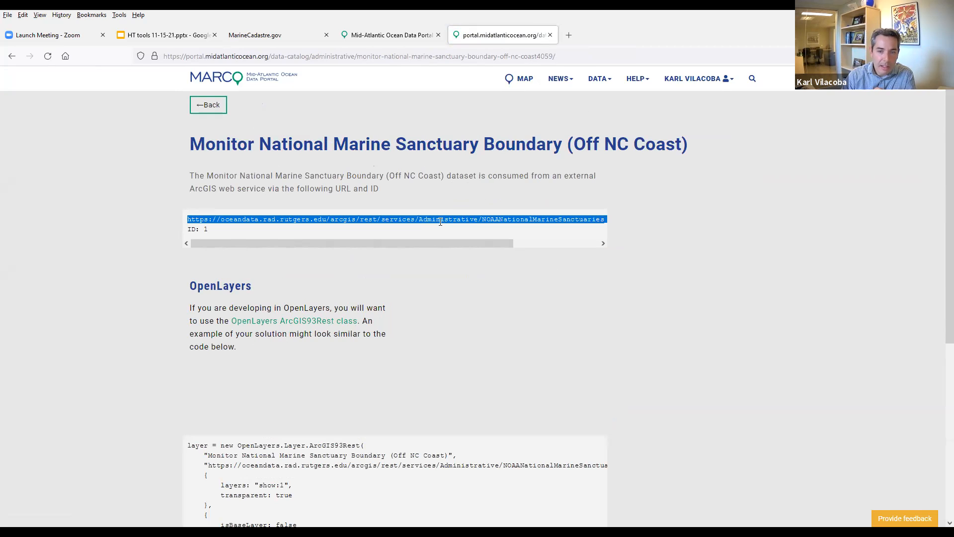
left_click(204, 228)
triple_click(204, 229)
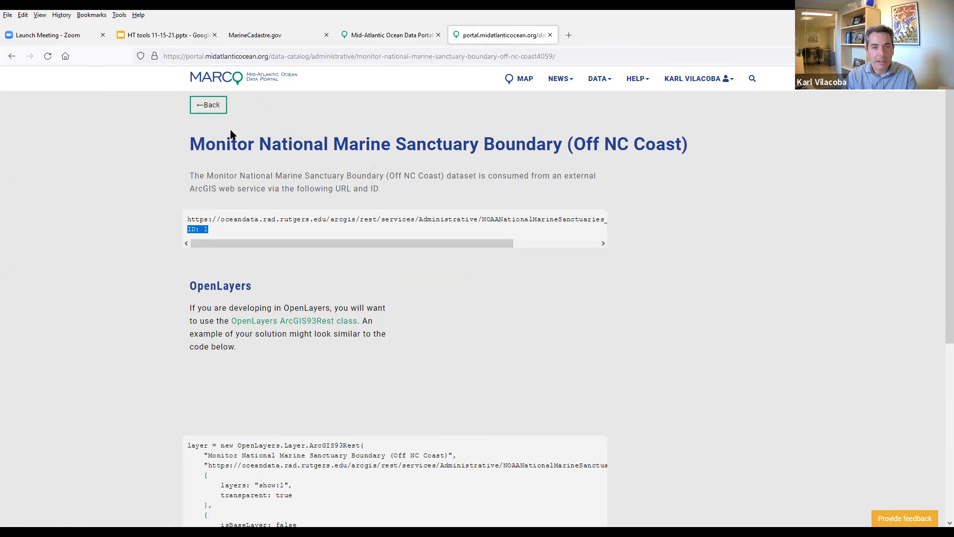
Leave the layer's service details for the portal home page and close that browser tab to return to the map.
left_click(211, 110)
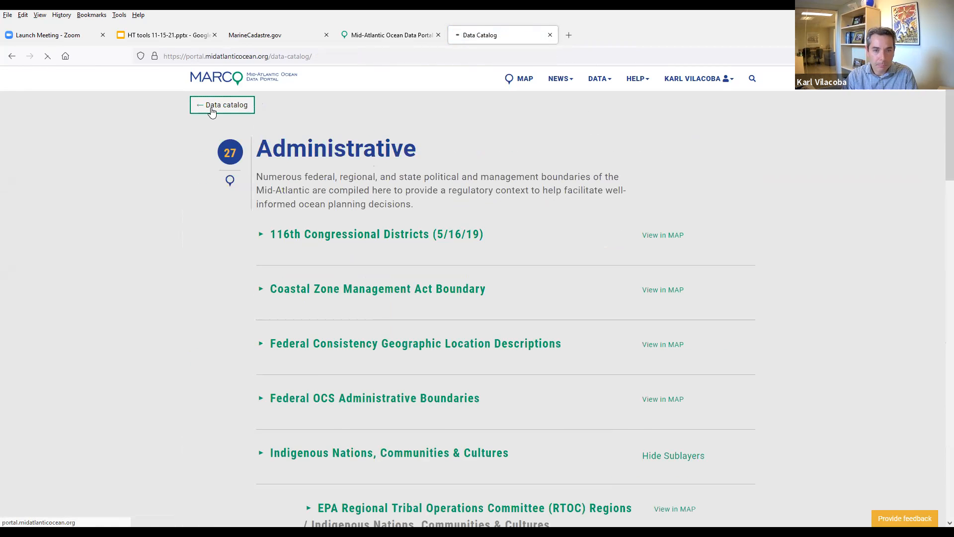
left_click(275, 85)
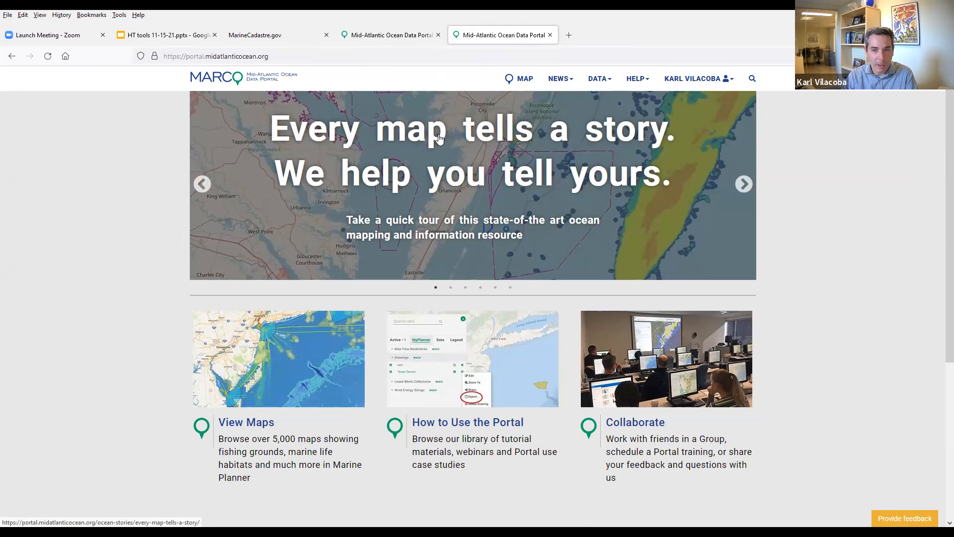
left_click(550, 35)
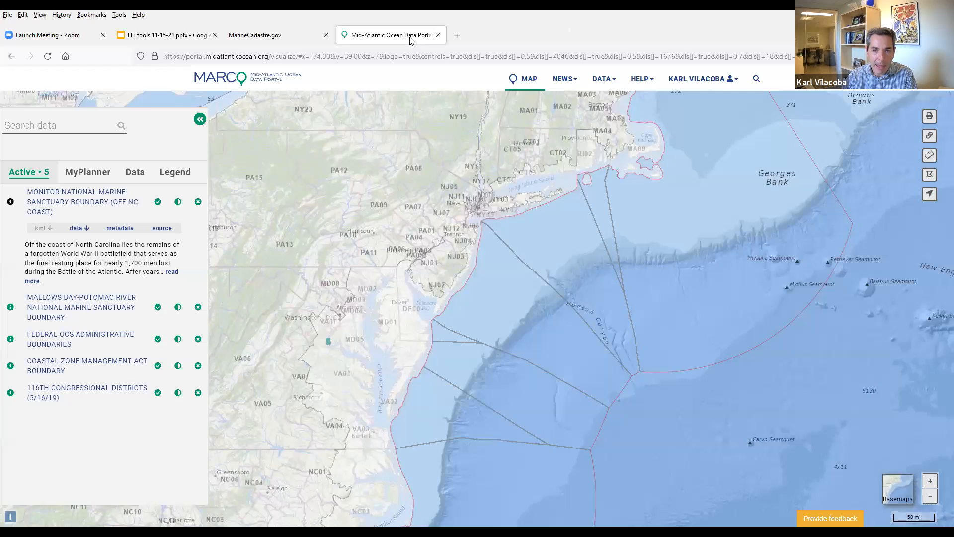
Remove all five active layers from the map and collapse the Administrative theme in the data layer list.
left_click(197, 203)
left_click(198, 202)
left_click(198, 200)
left_click(198, 200)
left_click(197, 200)
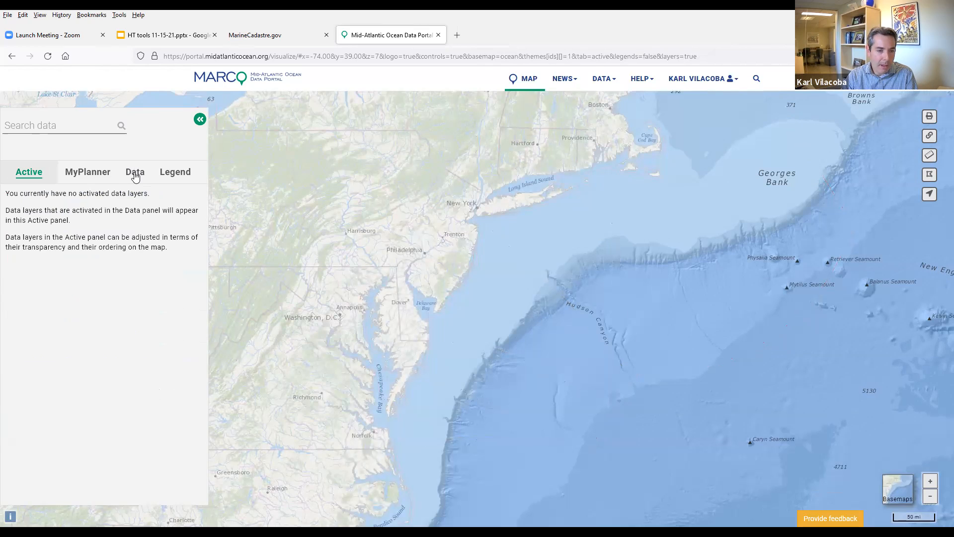
left_click(135, 171)
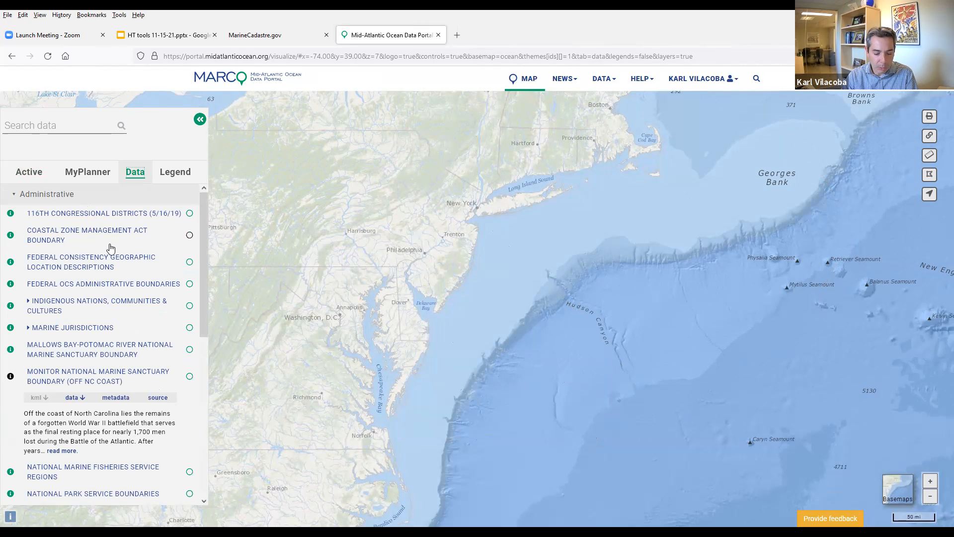
left_click(66, 195)
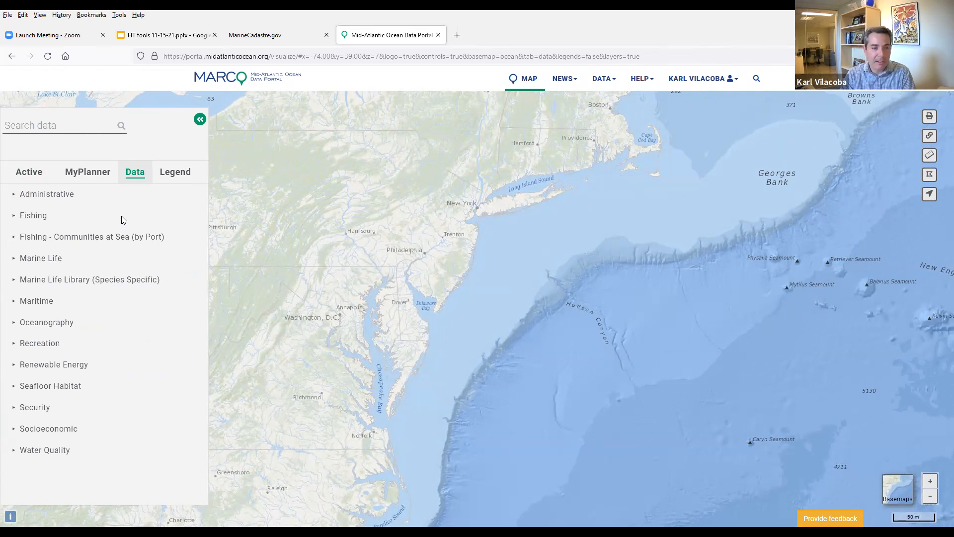
Open the portal's map groups page and browse through the member groups.
left_click(613, 85)
left_click(551, 157)
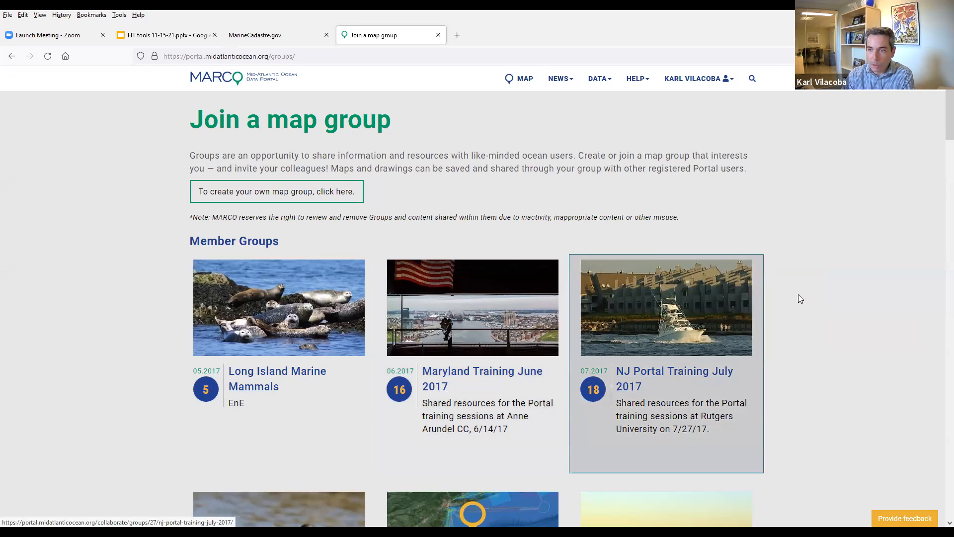
scroll(939, 129, "down", 4)
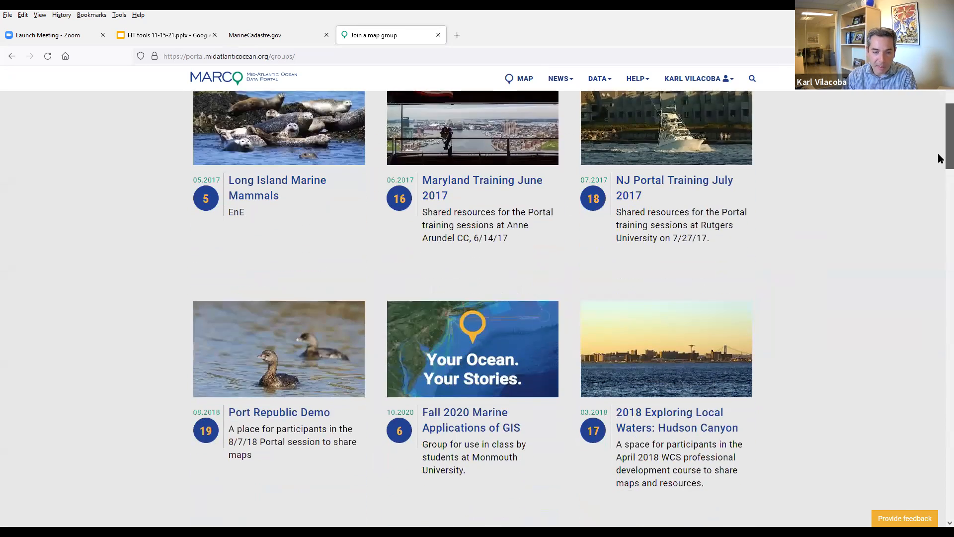
scroll(939, 164, "down", 3)
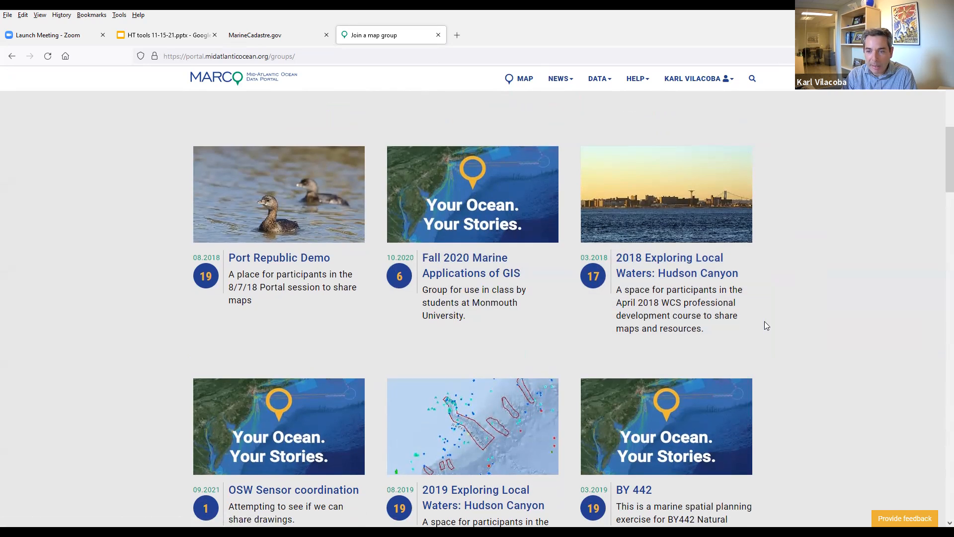
scroll(765, 320, "up", 6)
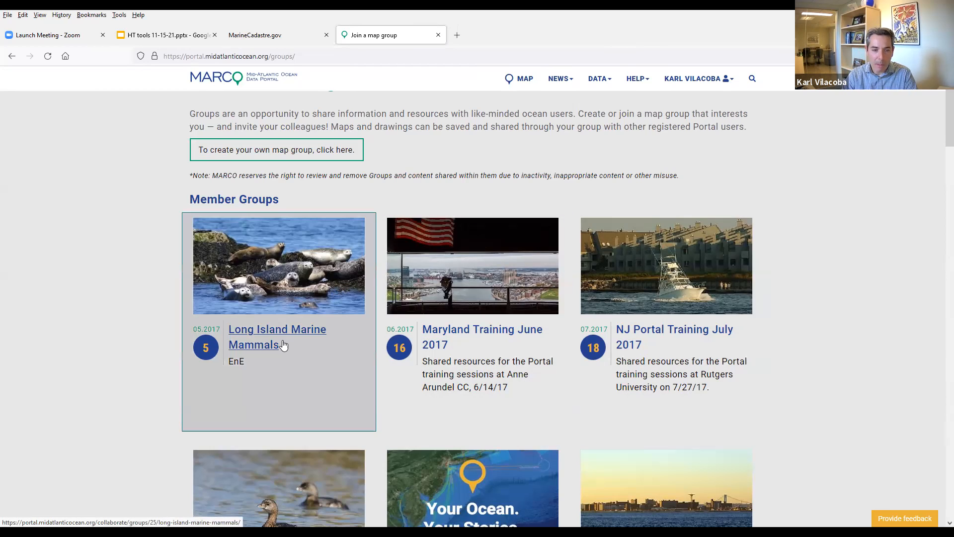
Join the Long Island Marine Mammals map group and leave it again, returning to the groups list.
left_click(277, 341)
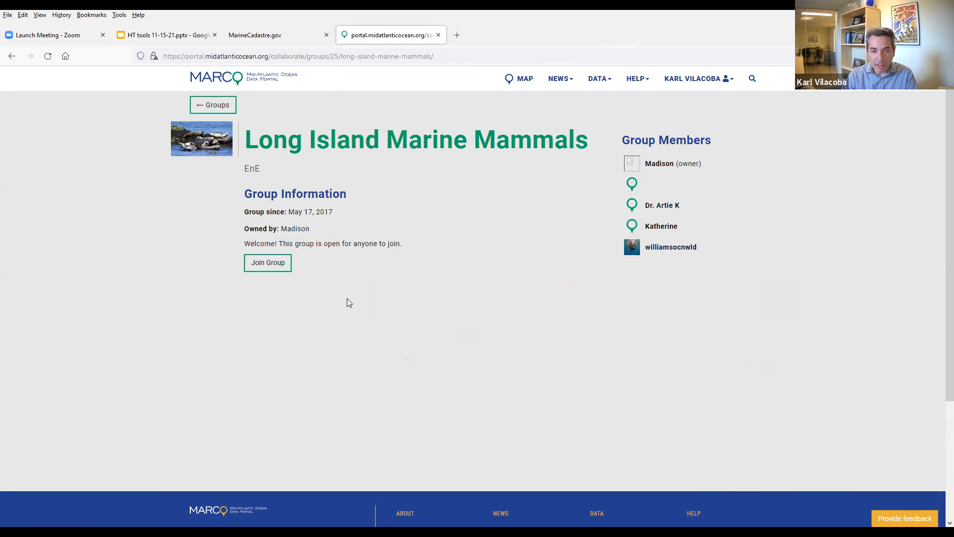
left_click(271, 269)
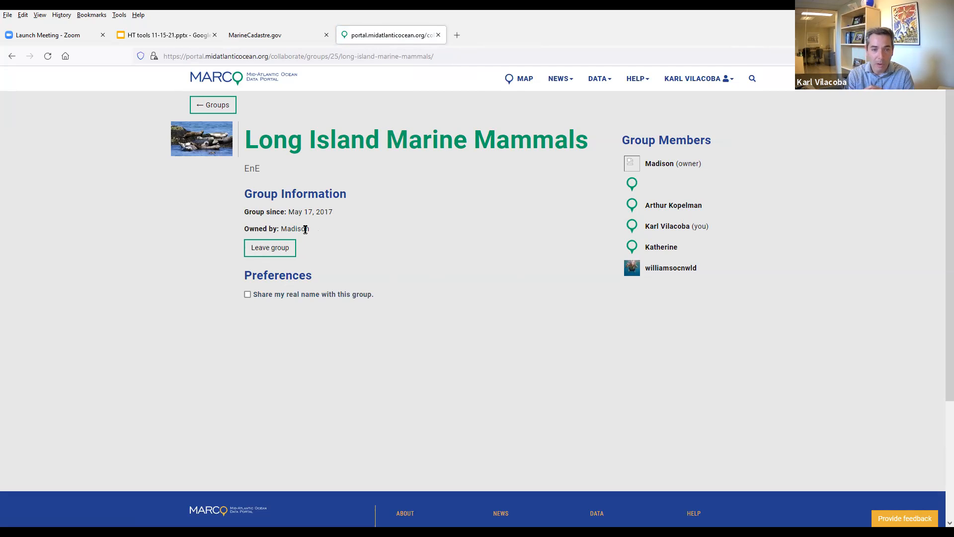
left_click(280, 254)
left_click(587, 154)
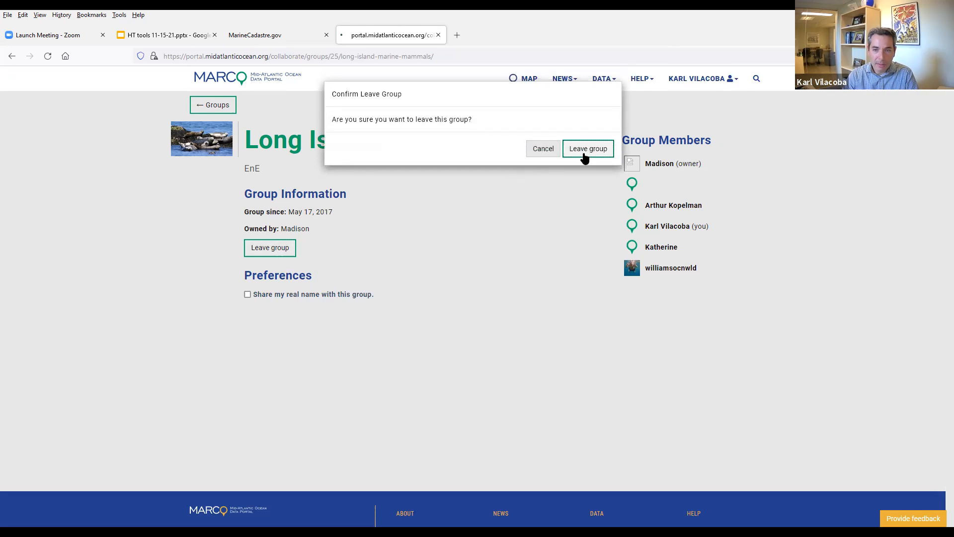
left_click(213, 105)
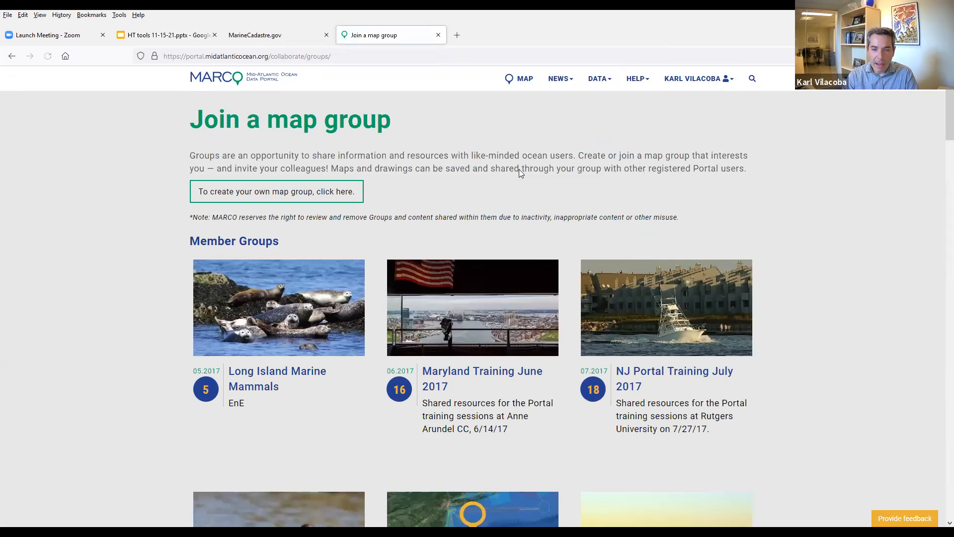
Open the NJ Portal Training July 2017 group, highlight its description and return to the groups list.
scroll(672, 278, "down", 1)
left_click(672, 278)
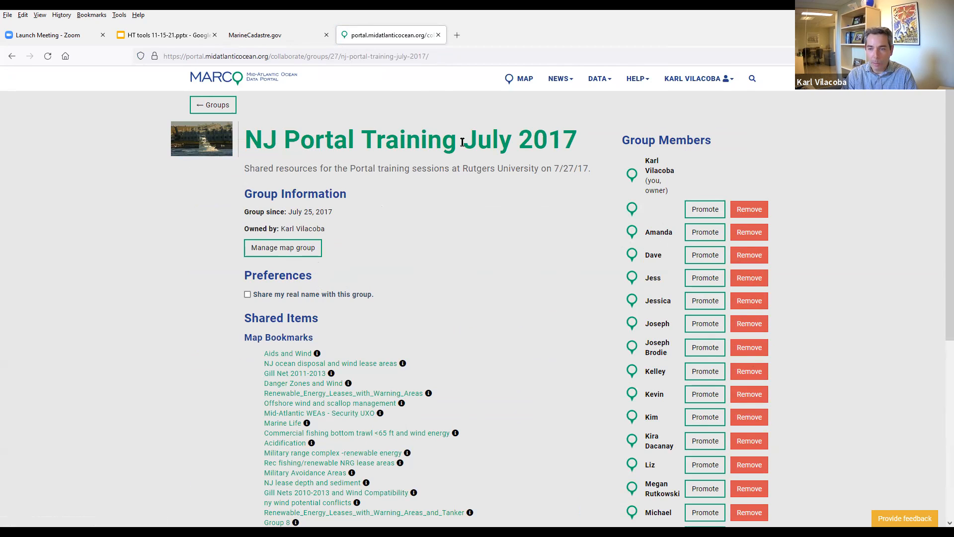
triple_click(281, 166)
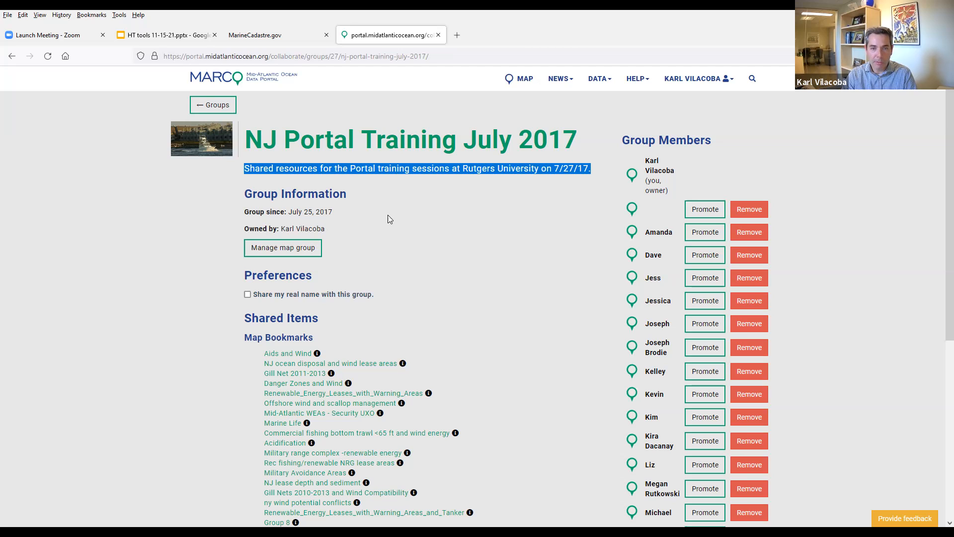
left_click(230, 104)
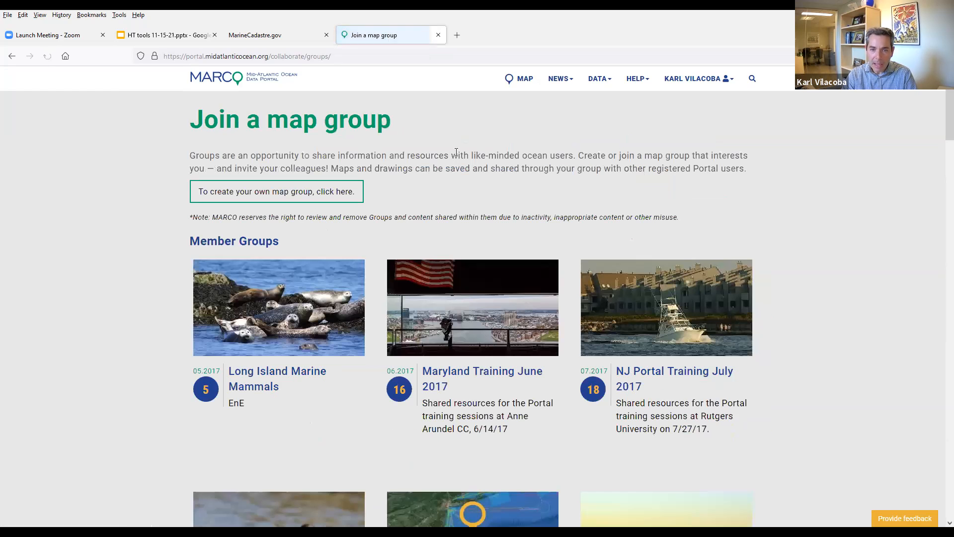
Start a new map group named "How Tuesday November 2021" and set its group type to Private.
left_click(311, 192)
left_click(436, 211)
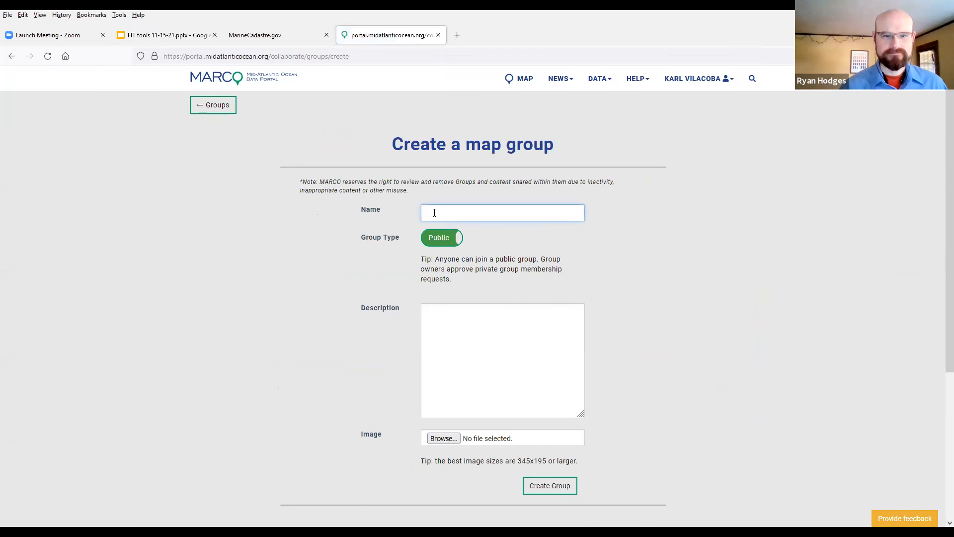
type("How")
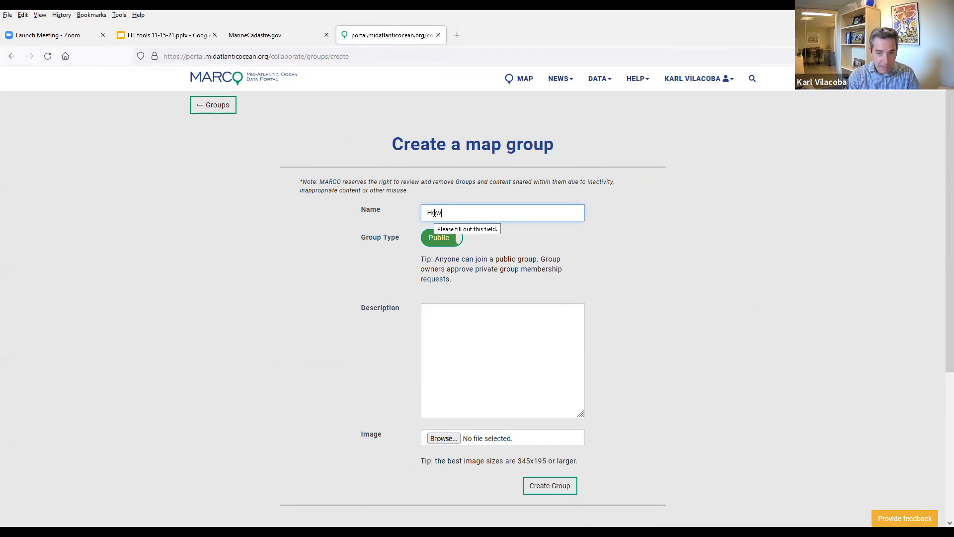
type(" Tuesda")
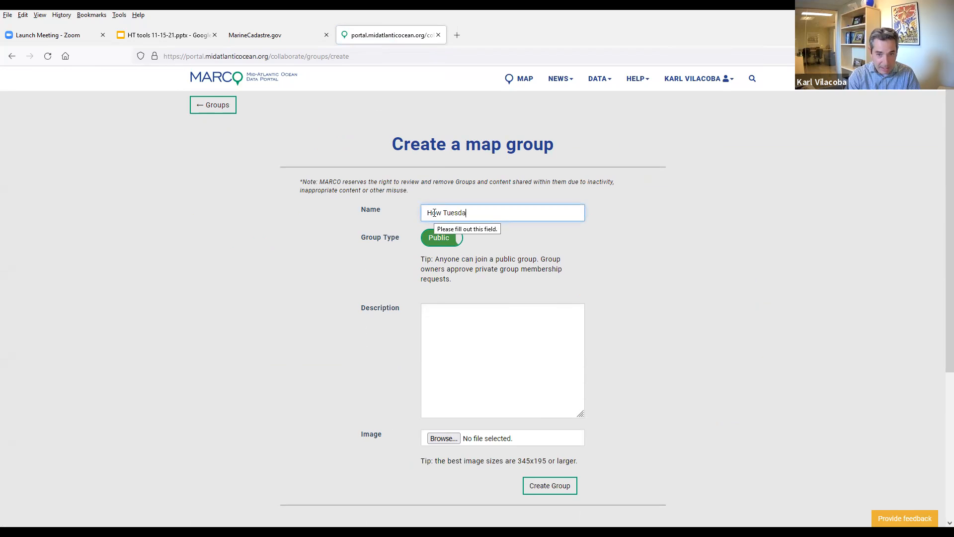
type("y Novembe")
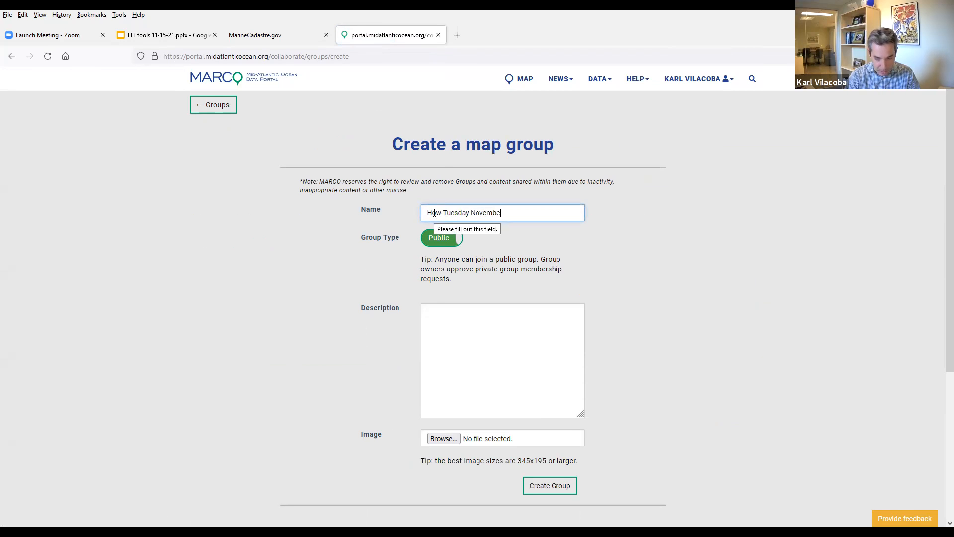
type("r 2021")
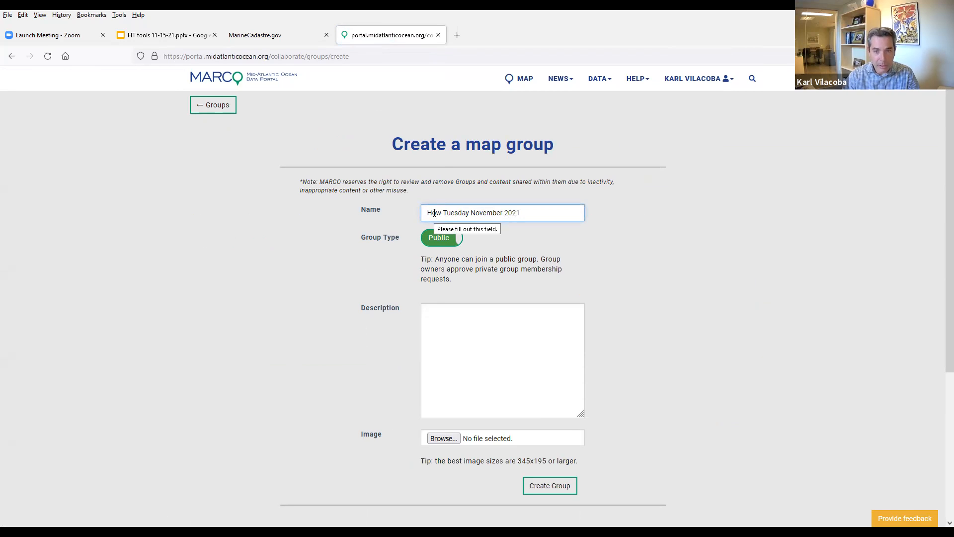
left_click(646, 229)
left_click(433, 243)
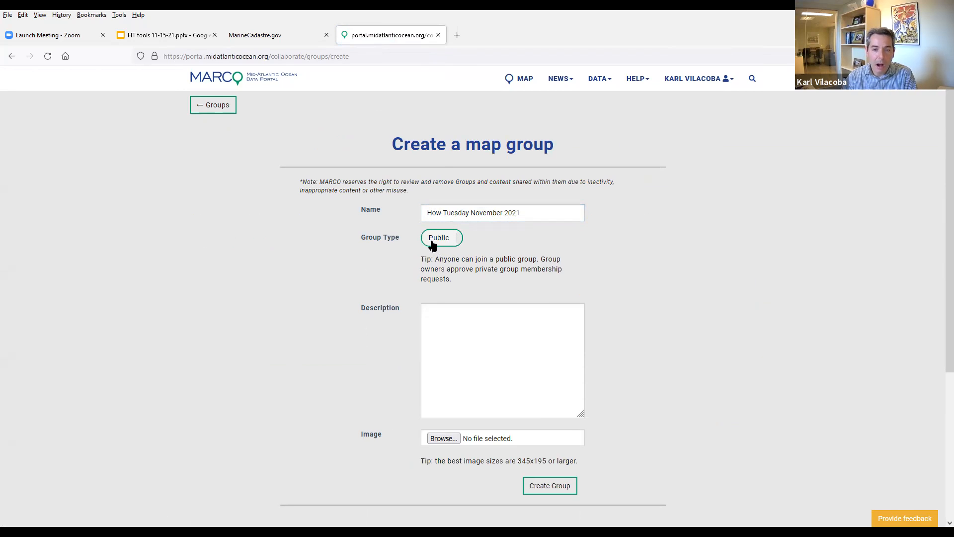
left_click(433, 243)
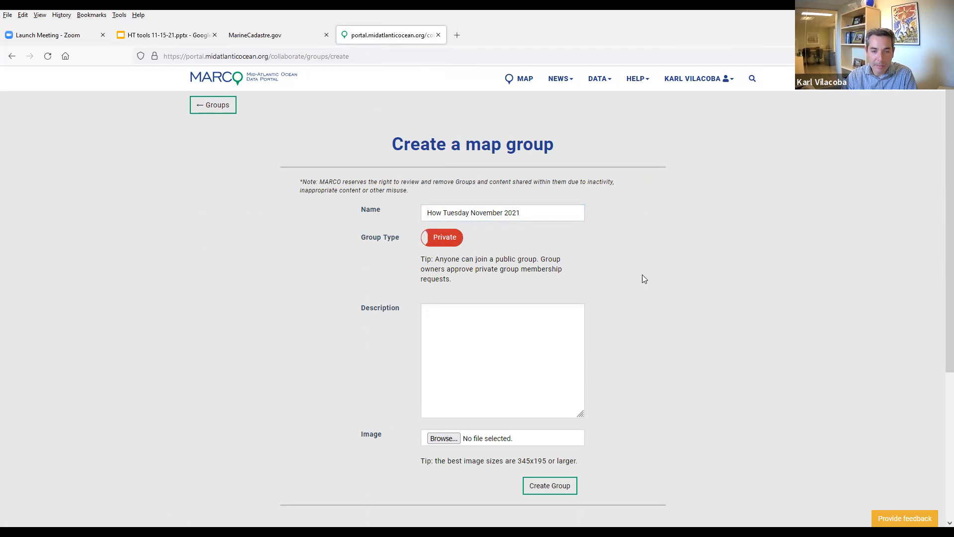
Enter "A Group for today's training" as the new map group's description.
left_click(485, 326)
scroll(482, 283, "down", 2)
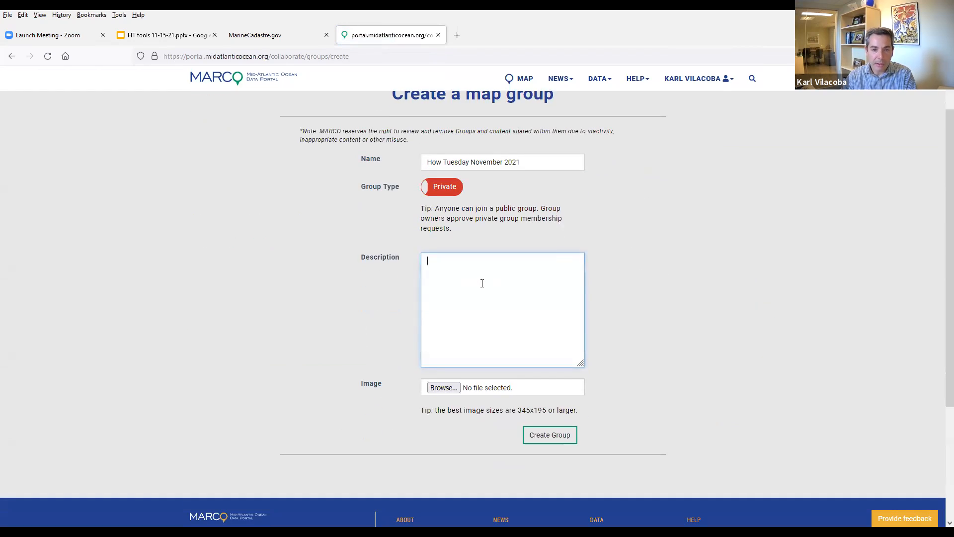
type("A Group f")
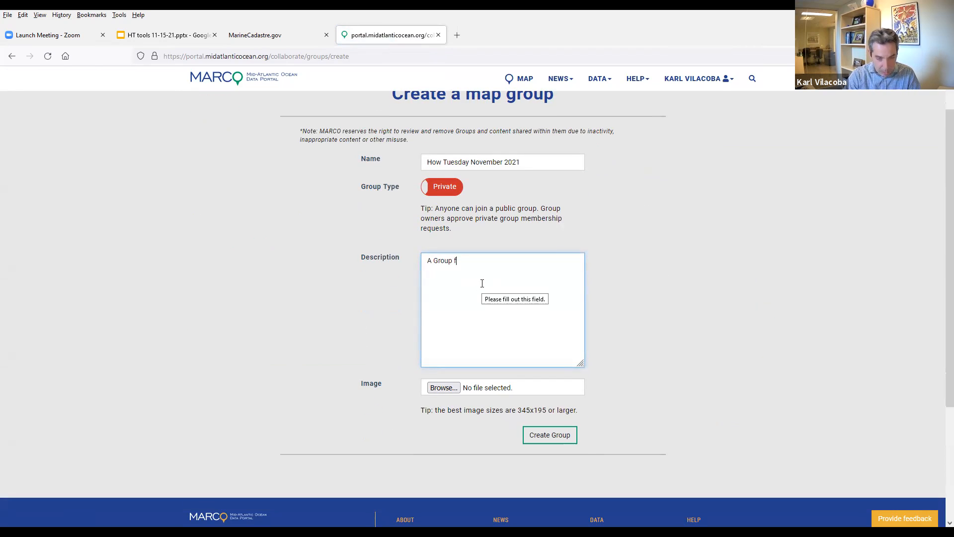
type("or toda")
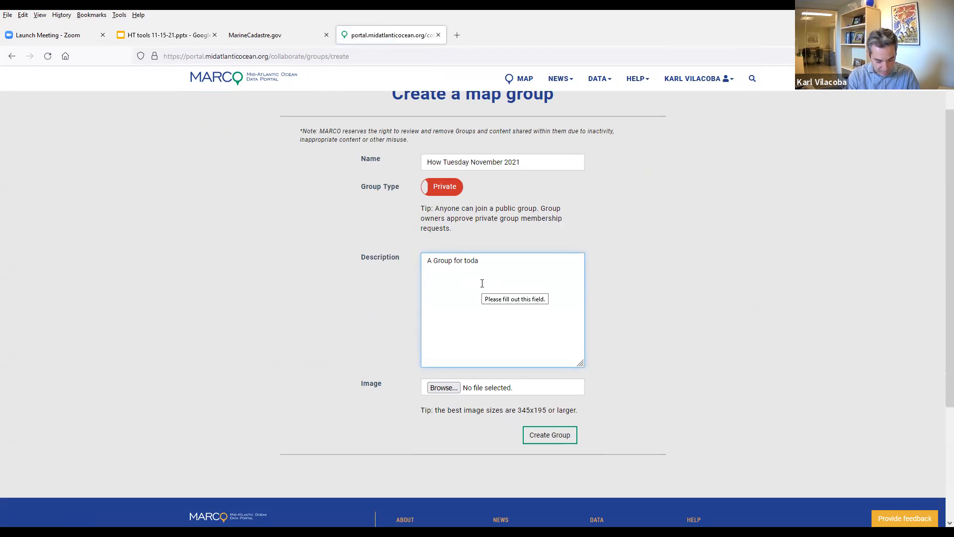
type("y's training")
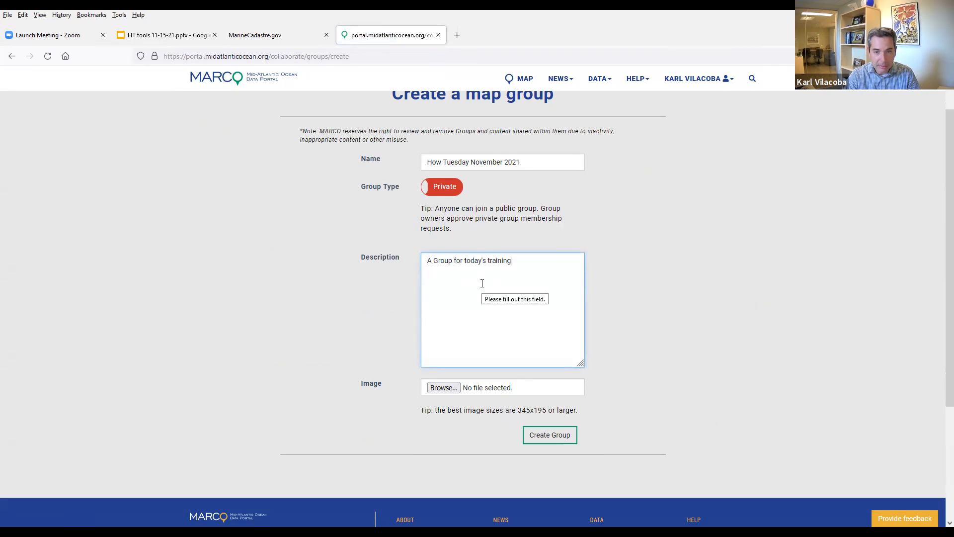
Choose howtu marsh.png as the new map group's image.
left_click(443, 389)
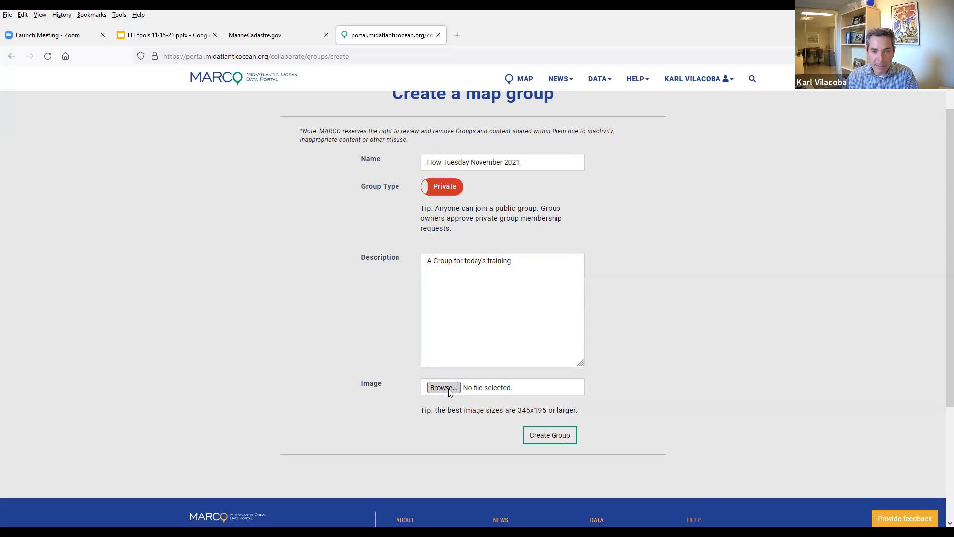
left_click(563, 143)
key("Return")
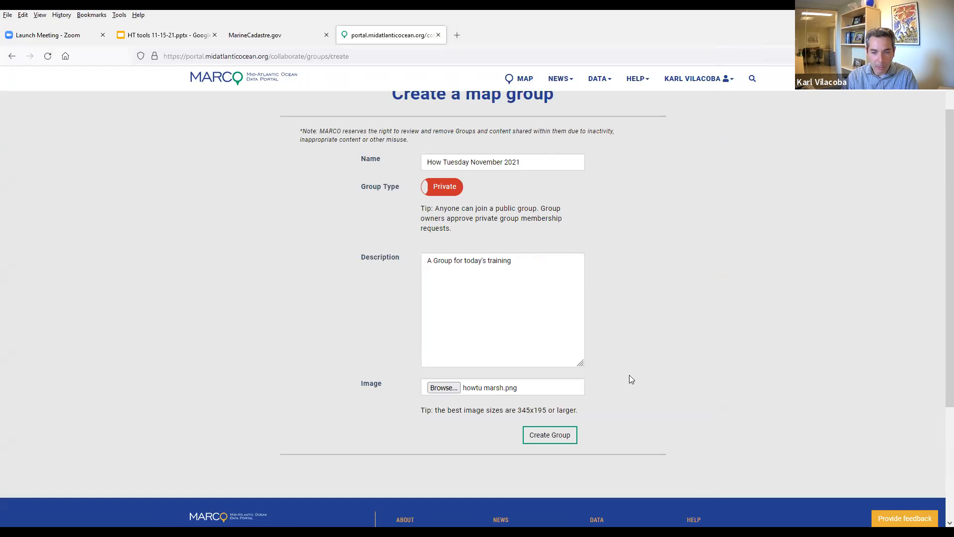
Try to create the map group, reloading the page and resending the form data.
left_click(567, 435)
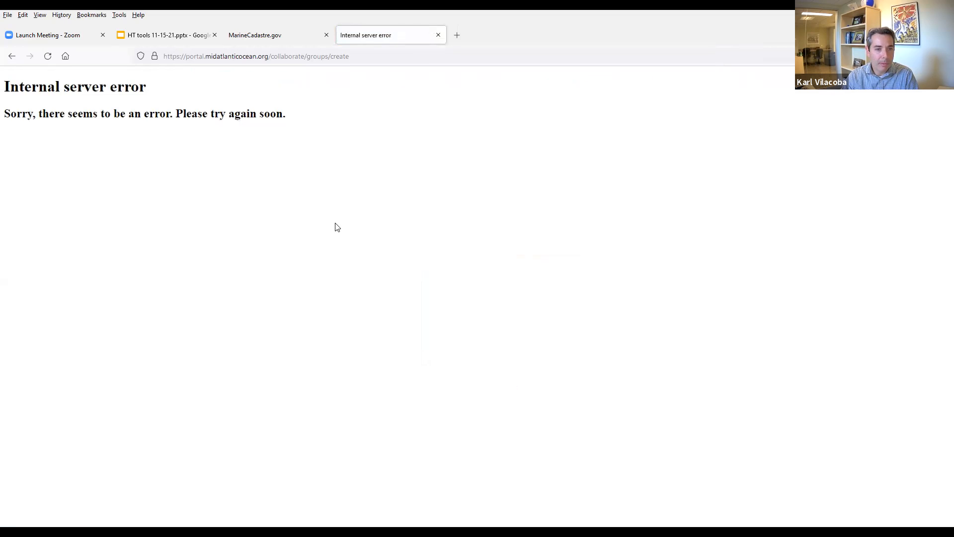
left_click(45, 60)
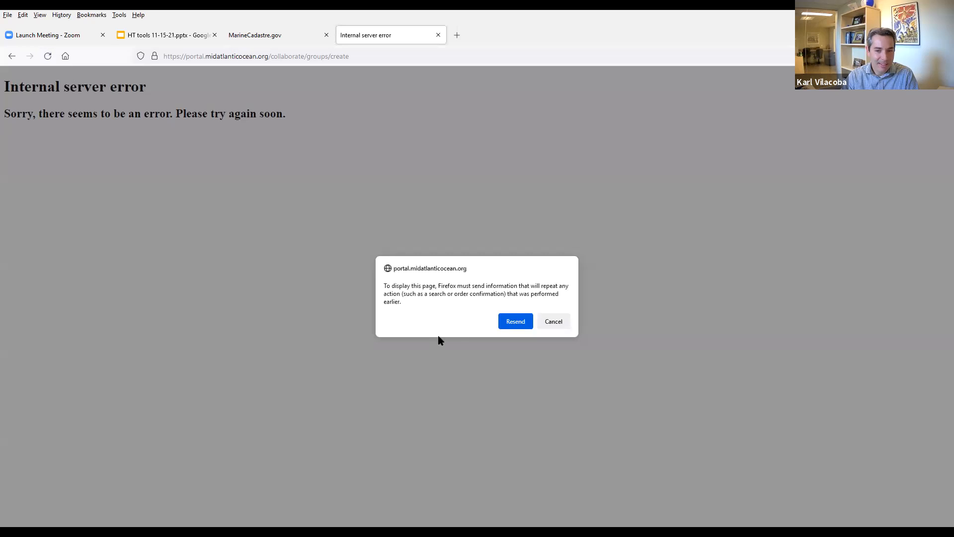
left_click(510, 322)
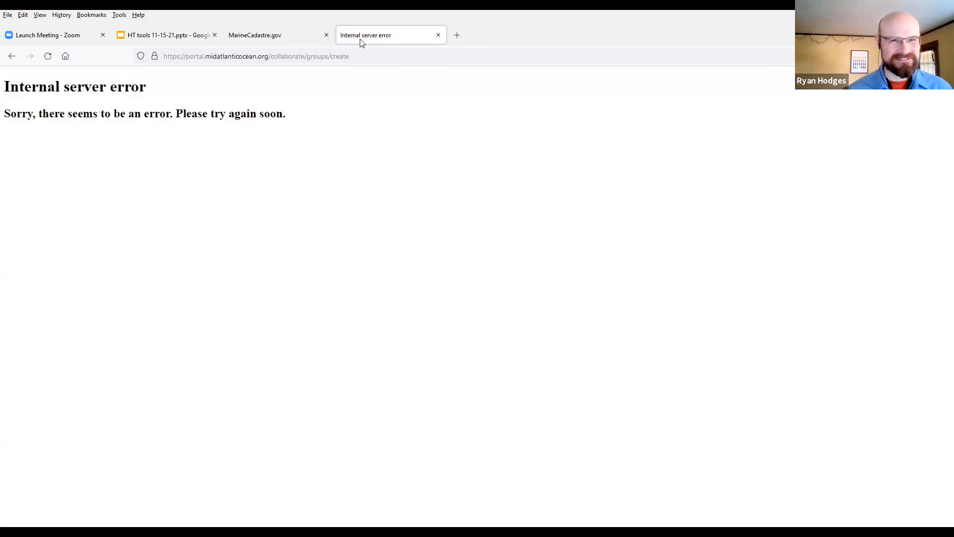
Go to portal.midatlanticocean.org and open its map groups page.
left_click(428, 52)
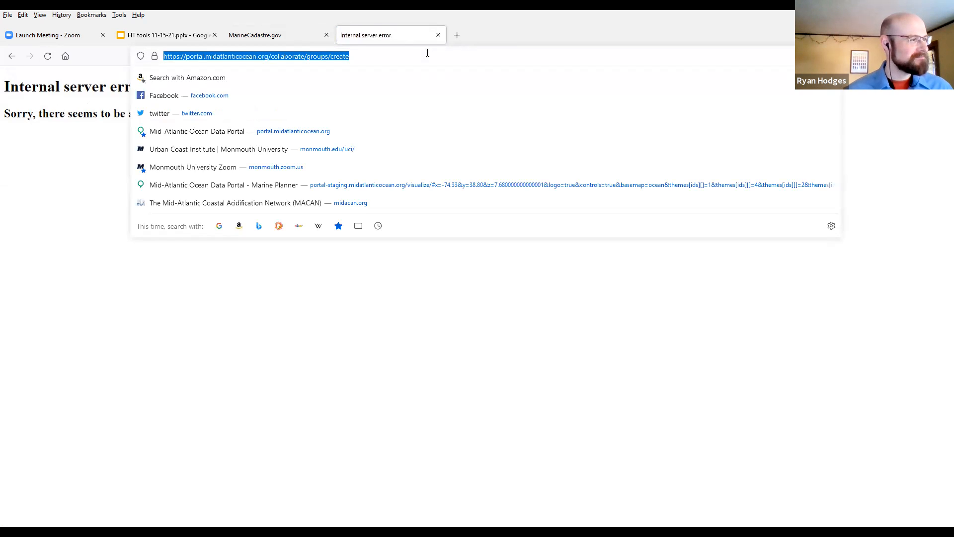
type("portal.midatlanticocean.org/")
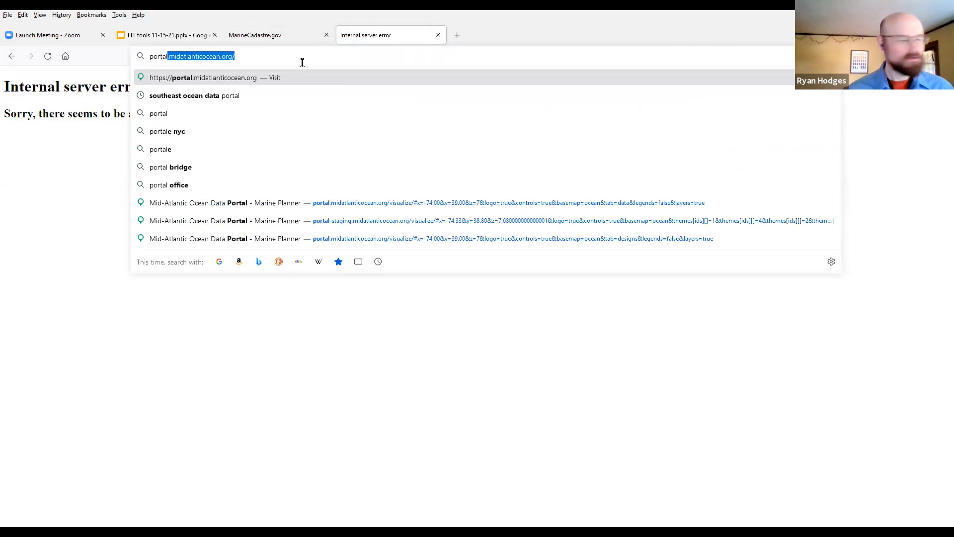
left_click(298, 78)
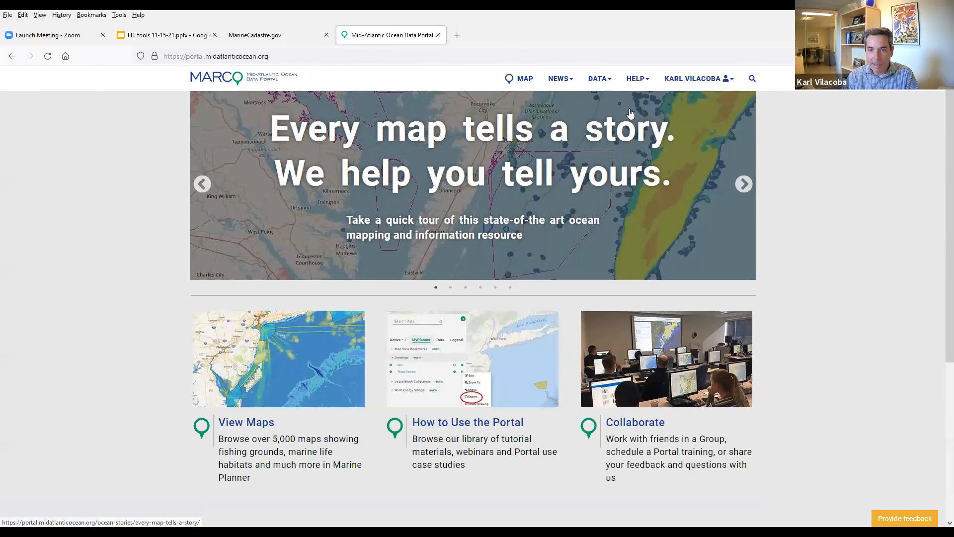
left_click(633, 80)
left_click(608, 83)
left_click(575, 156)
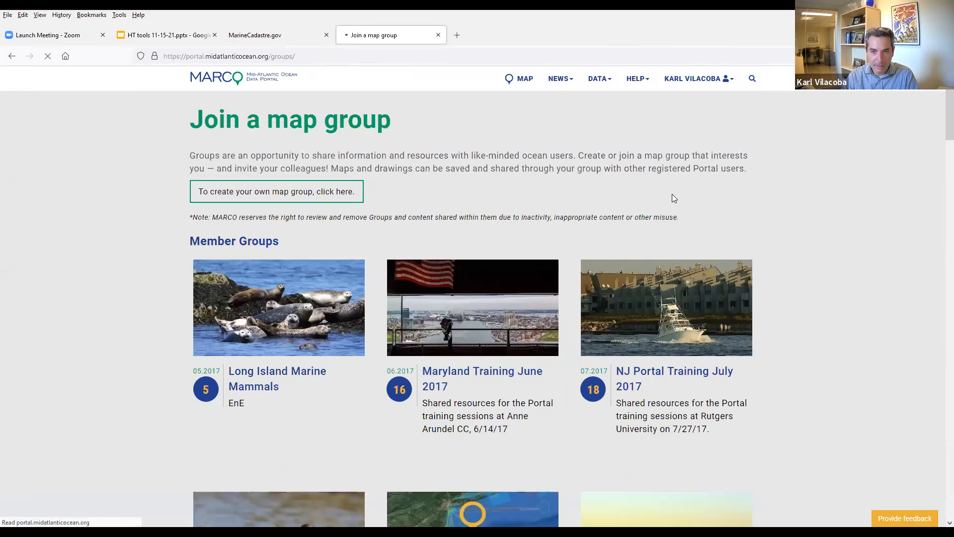
Look through the full list of member groups on the map groups page.
scroll(640, 213, "down", 4)
scroll(641, 213, "down", 7)
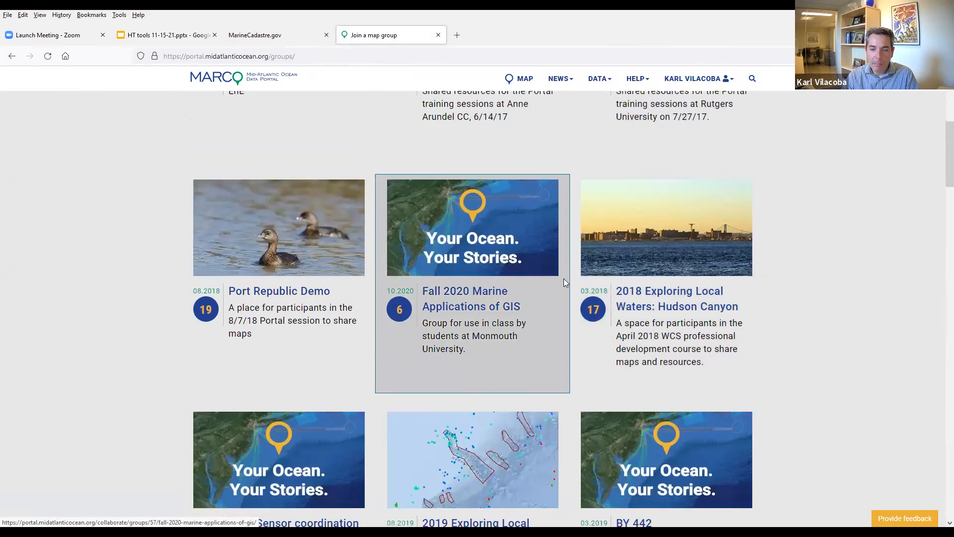
scroll(611, 301, "down", 10)
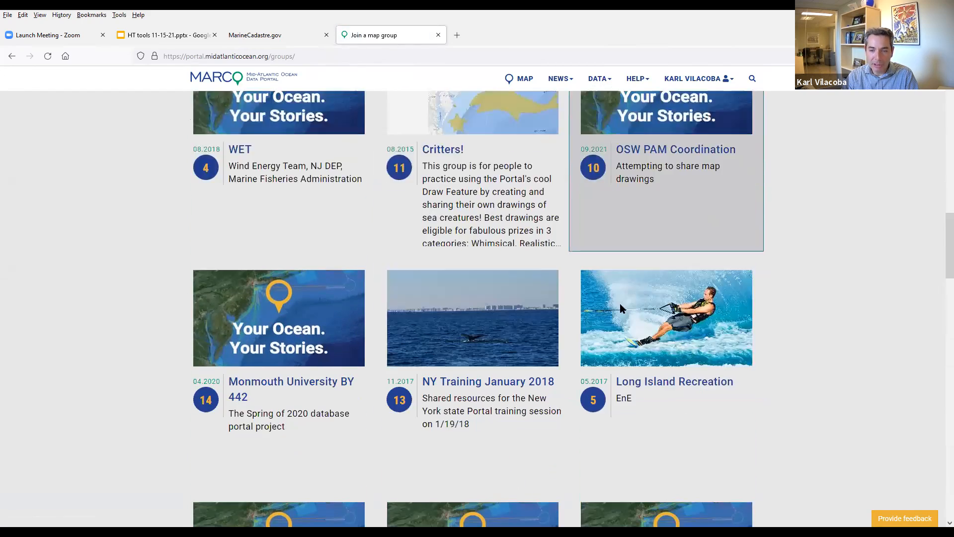
scroll(710, 339, "down", 15)
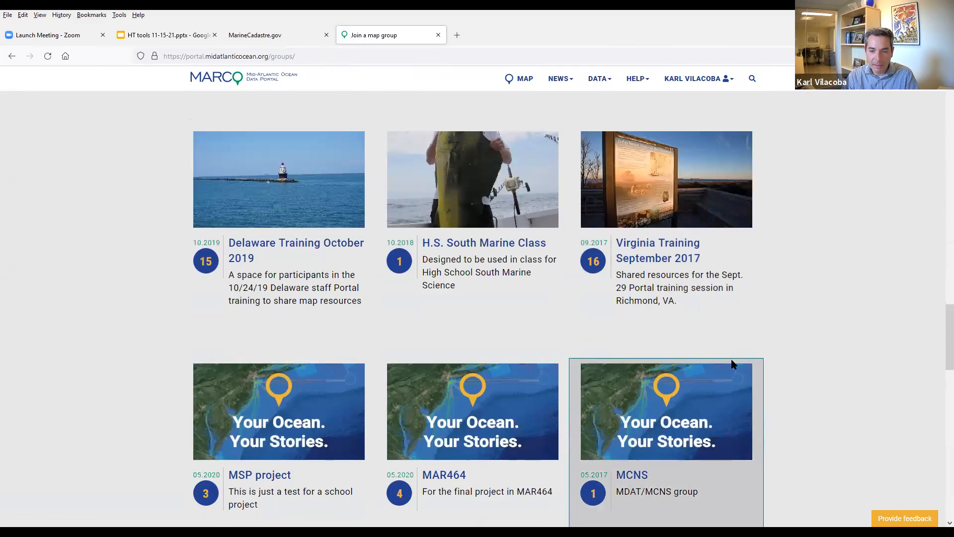
scroll(689, 389, "down", 5)
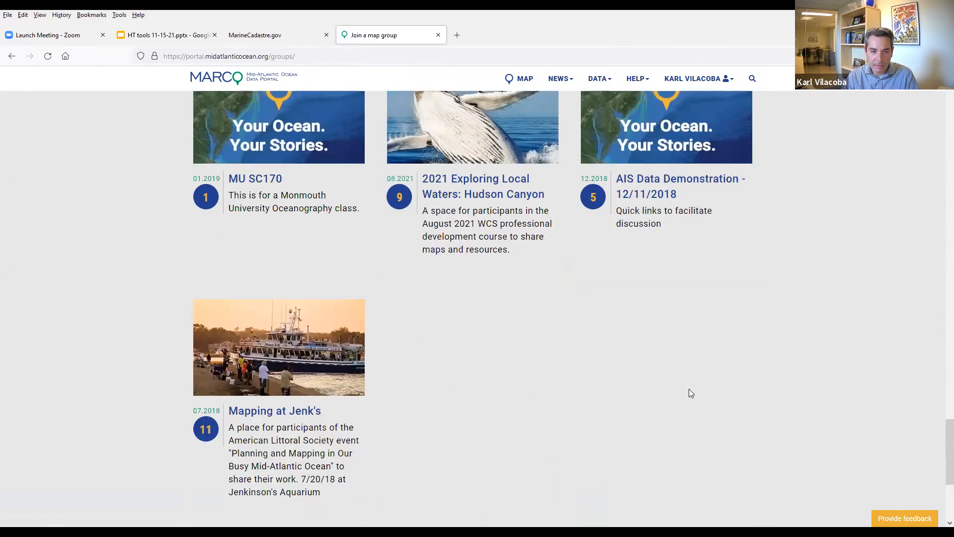
scroll(689, 389, "up", 20)
scroll(690, 394, "up", 15)
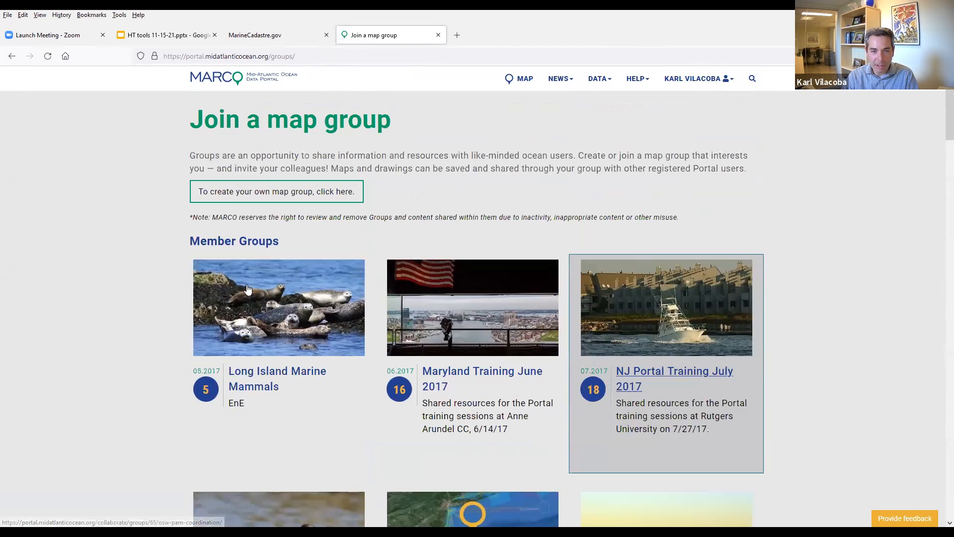
Start a new map group named "How Tu Session" and set its group type to Private.
left_click(323, 189)
left_click(430, 213)
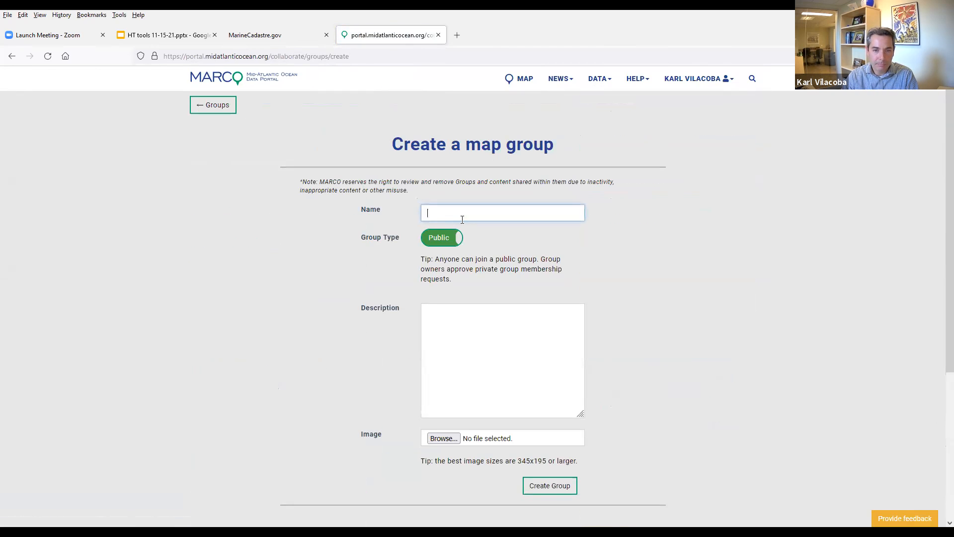
type("How Tu Session")
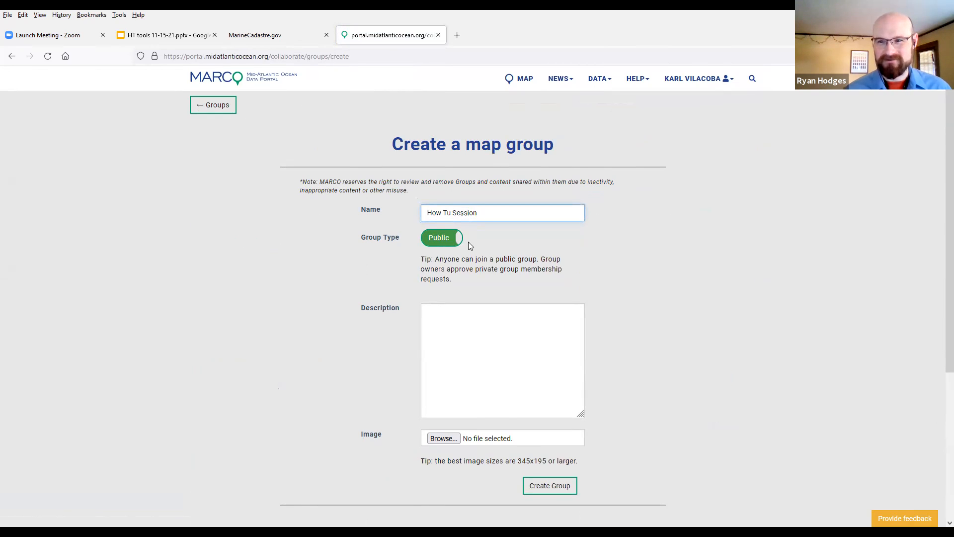
left_click(459, 239)
Enter "Testing for Group" as the group's description and create the group without choosing an image.
left_click(483, 325)
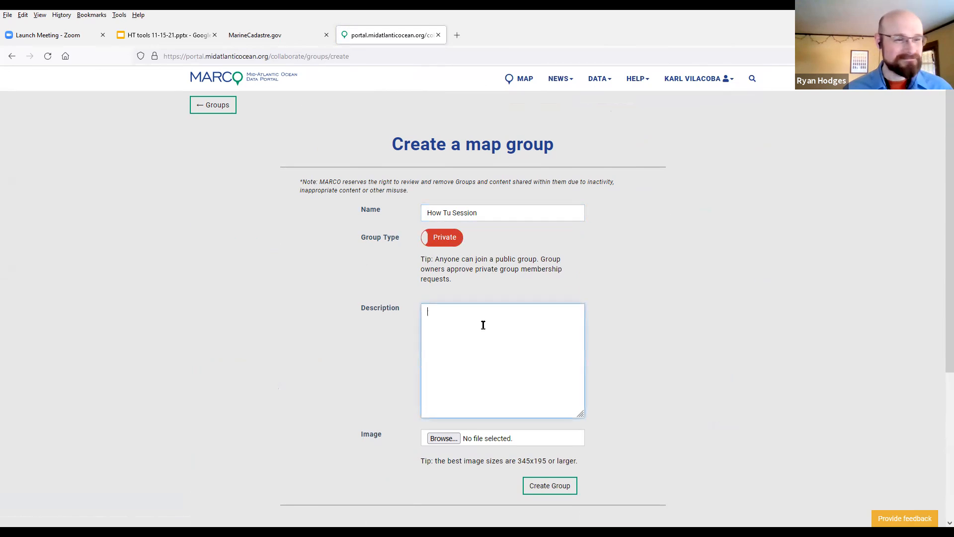
type("Testing ")
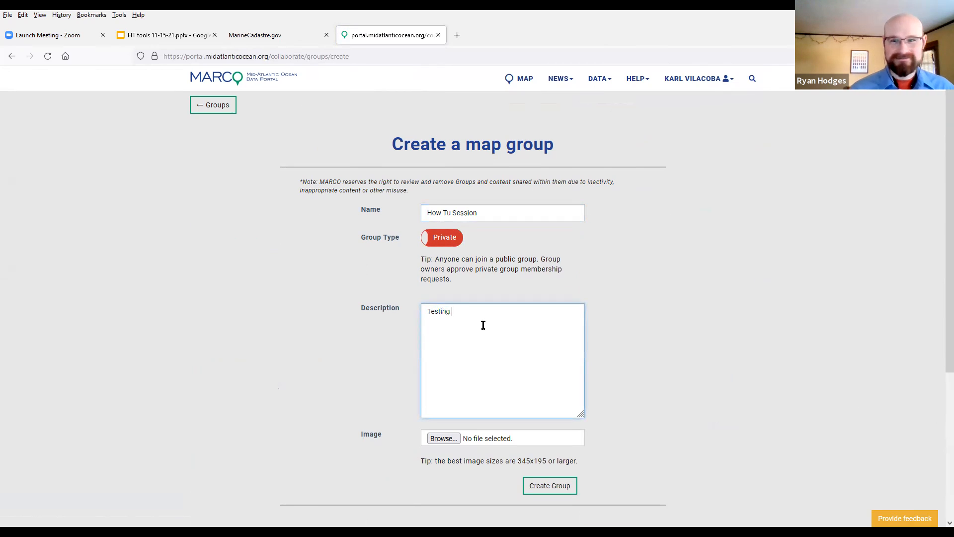
type("for Group")
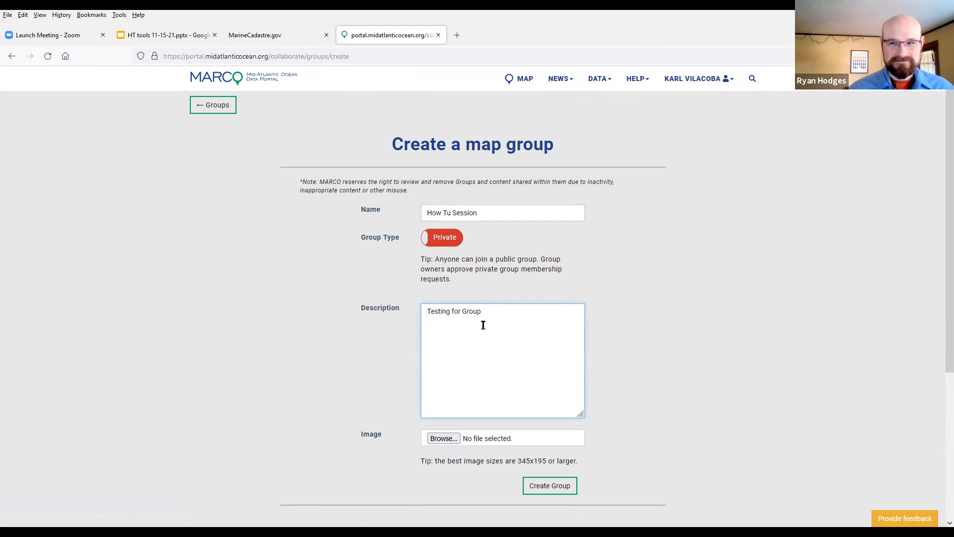
scroll(670, 311, "down", 2)
left_click(577, 383)
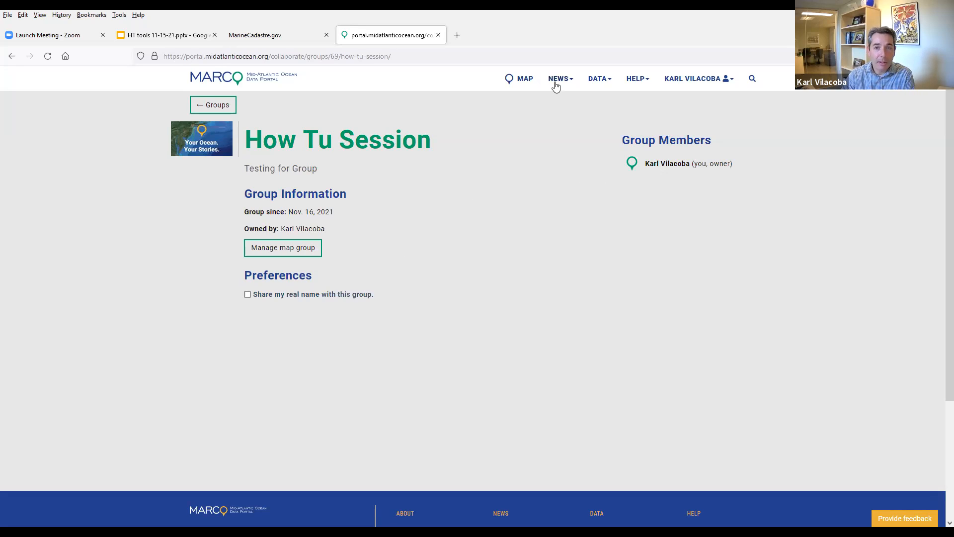
Open the ocean map, turn on the Oceanography layer MARACOOS Bottom Temperature Monthly Slider and show its month slider.
left_click(530, 87)
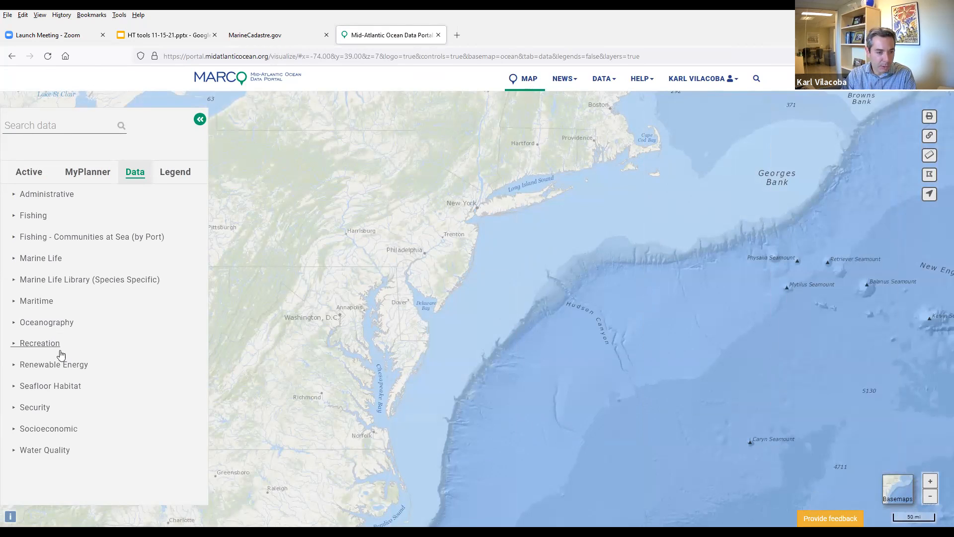
left_click(51, 326)
scroll(115, 344, "down", 1)
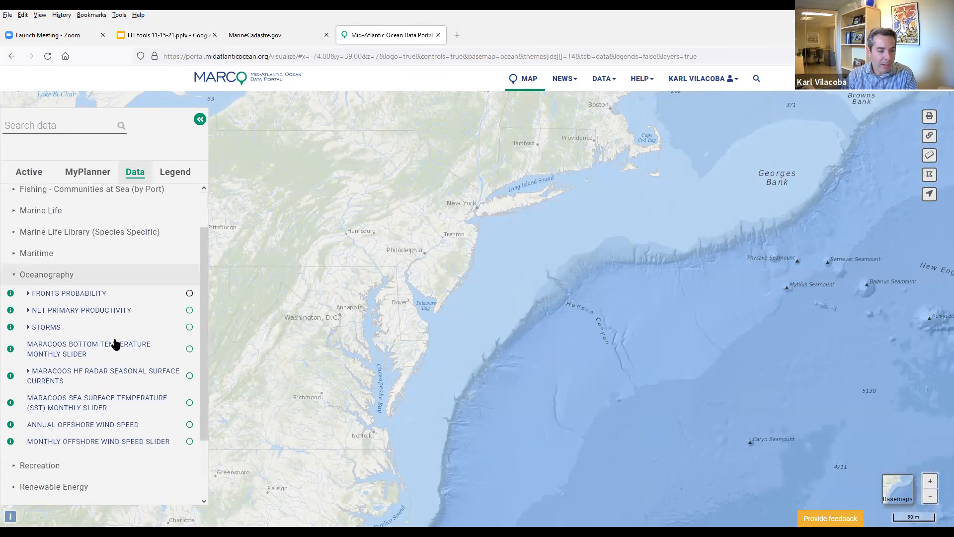
scroll(115, 343, "down", 1)
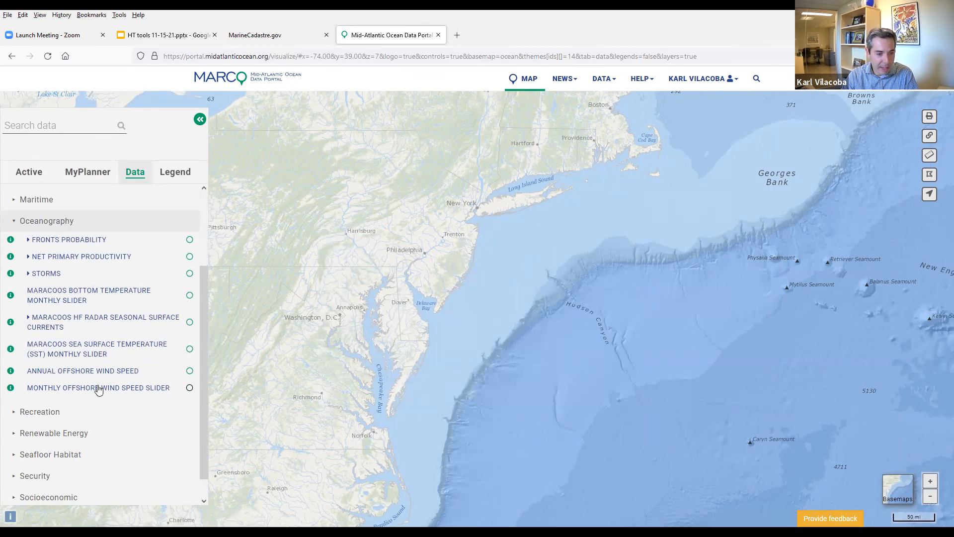
left_click(83, 304)
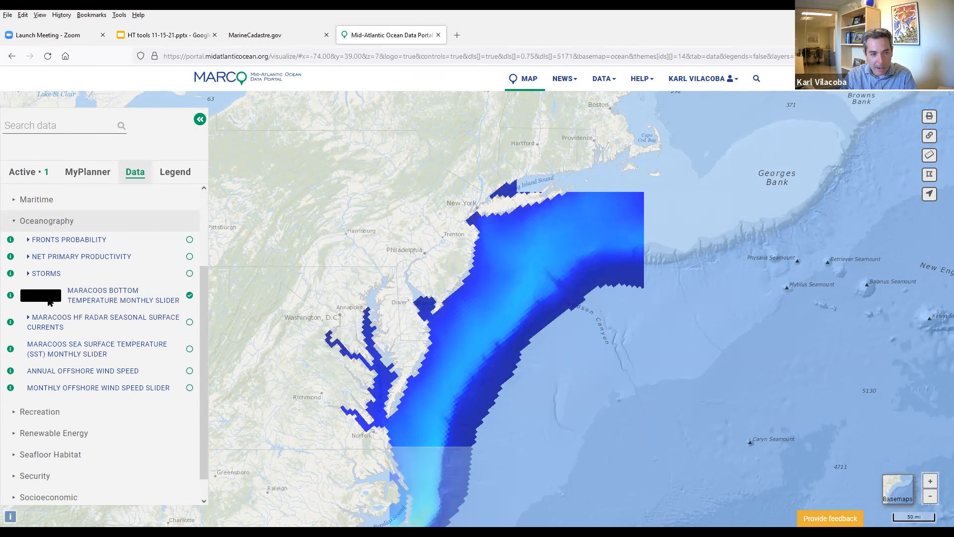
left_click(48, 299)
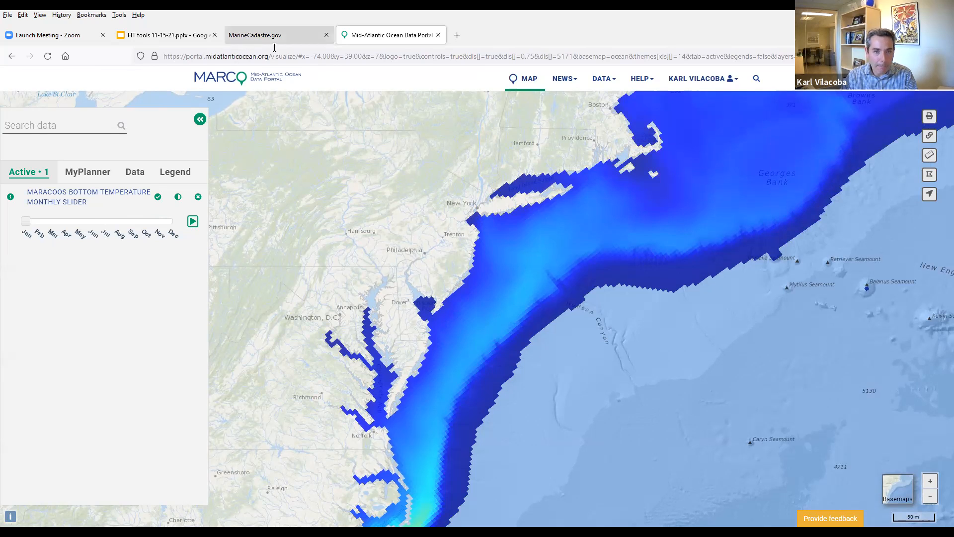
Add the Dredge 2011-2015 layer from the Commercial Fishing - VTR group in the Fishing theme.
left_click(139, 175)
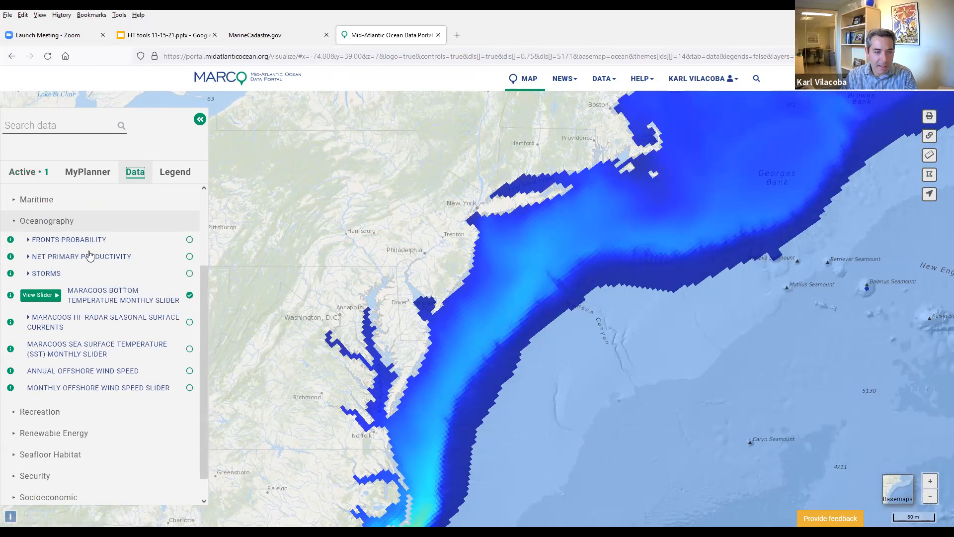
left_click(34, 222)
left_click(47, 217)
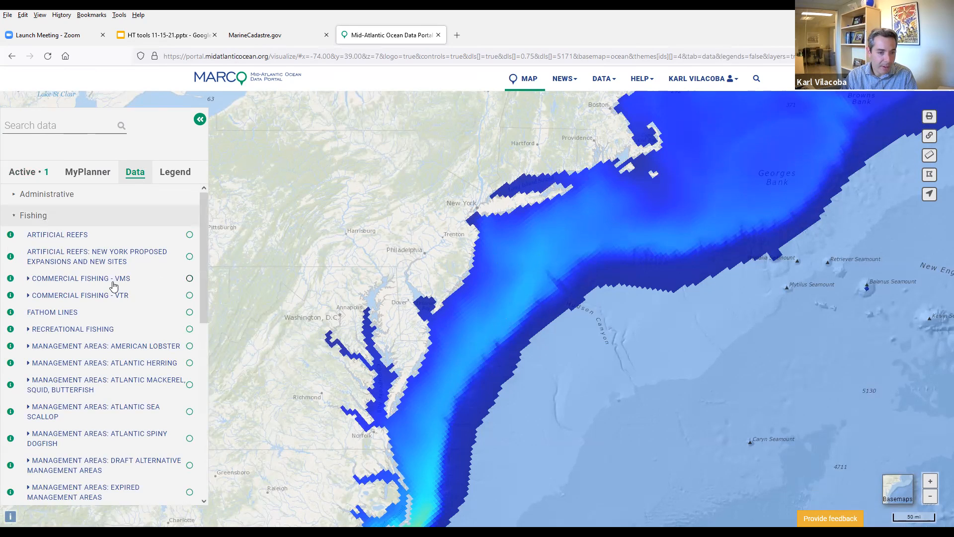
left_click(108, 297)
scroll(122, 305, "down", 2)
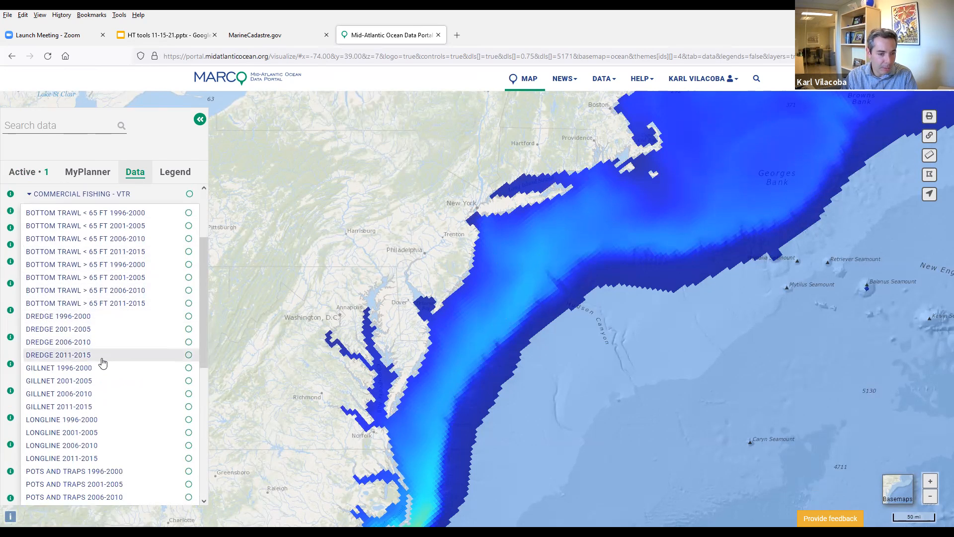
left_click(98, 357)
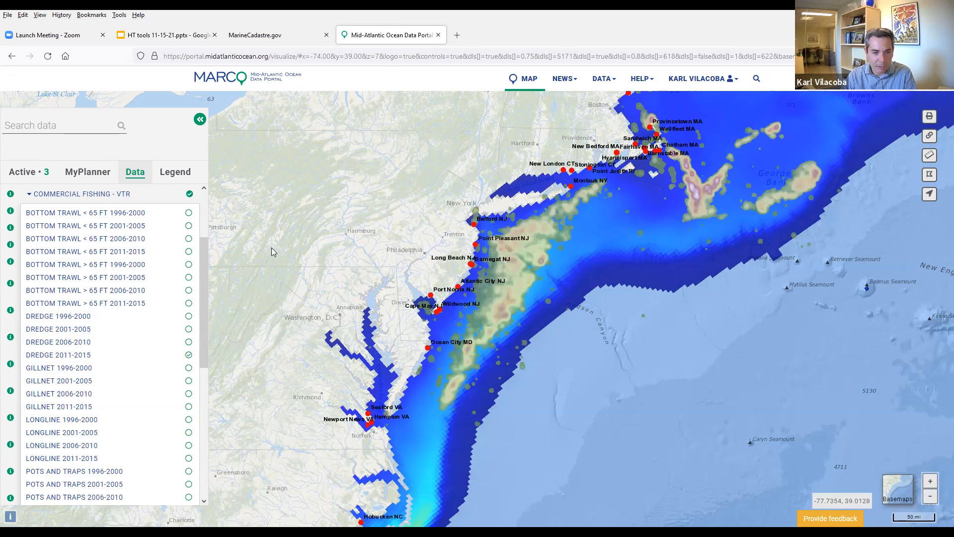
Step the bottom temperature layer through the months from March to August to compare it with the dredge areas.
left_click(28, 174)
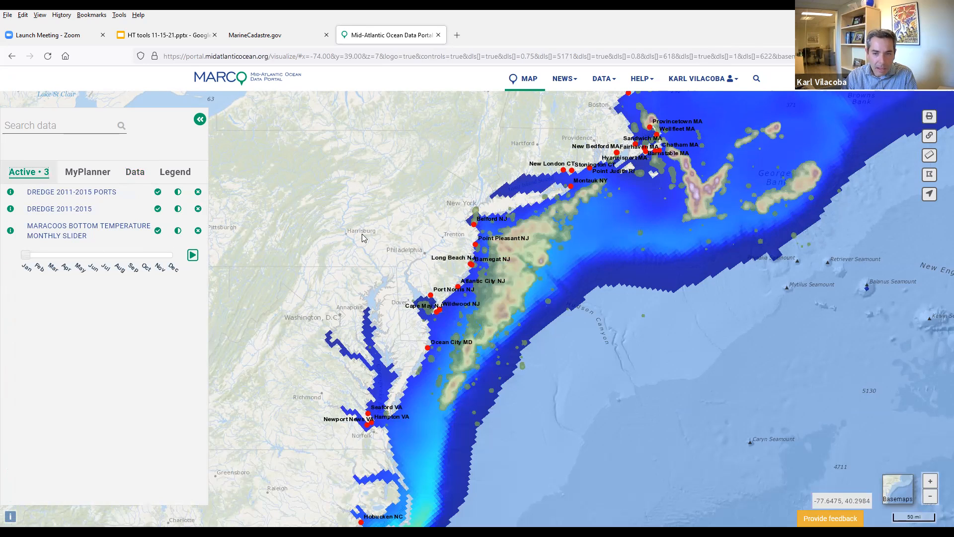
left_click(52, 257)
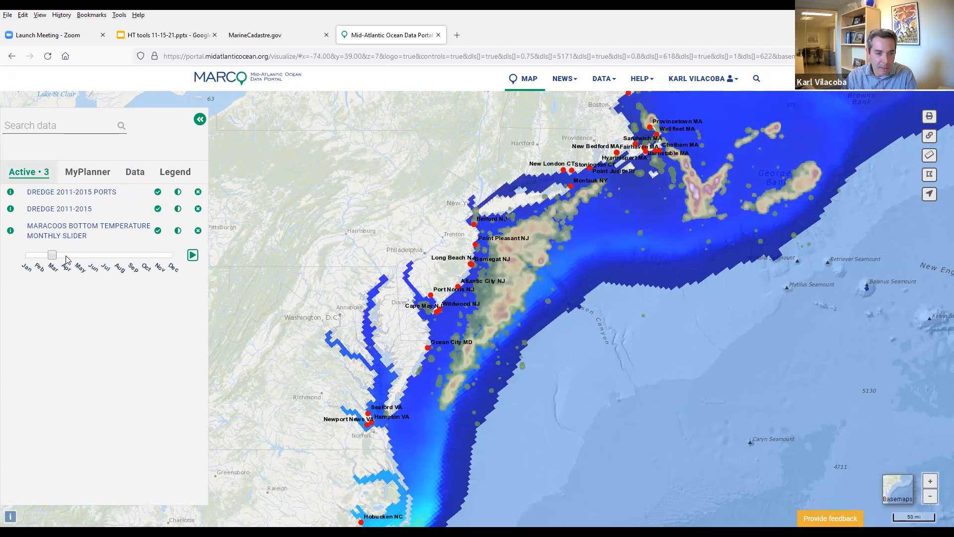
left_click(67, 256)
left_click(81, 257)
left_click(93, 257)
left_click(108, 257)
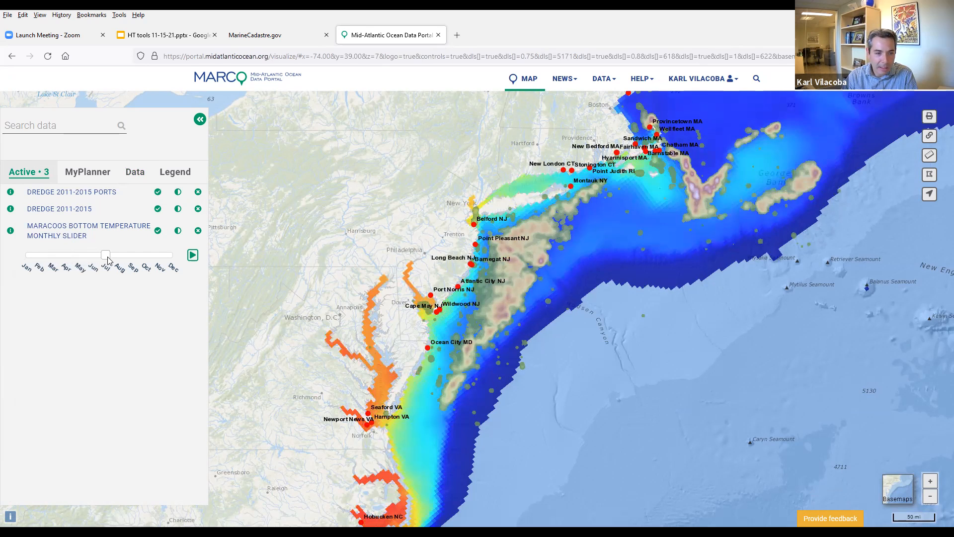
left_click(119, 257)
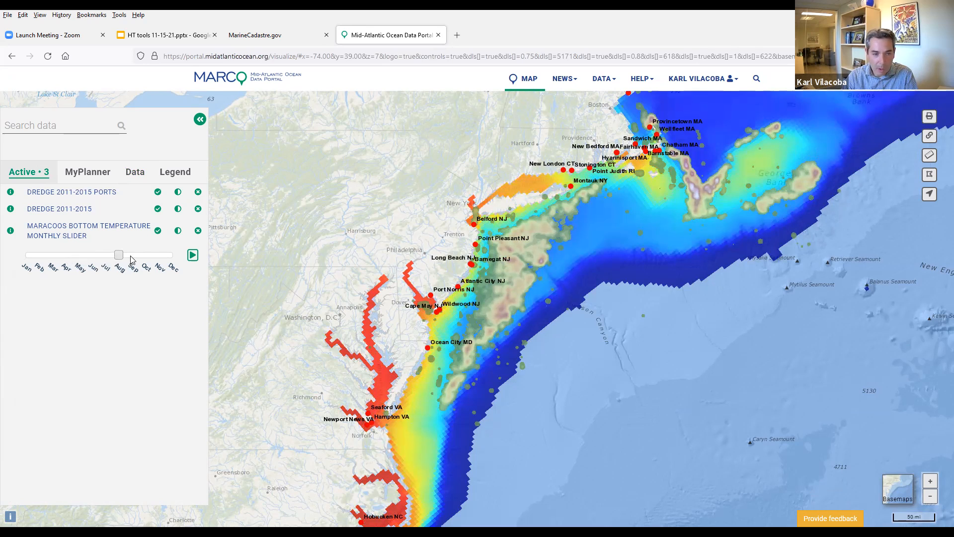
Lower the opacity of the Dredge 2011-2015 Ports layer and remove the layer from the map.
left_click(178, 195)
left_click_drag(208, 221, 140, 227)
left_click(198, 193)
Fade out the Dredge 2011-2015 layer, restore it to 0.77 opacity, and set the bottom temperature month to January.
left_click(178, 192)
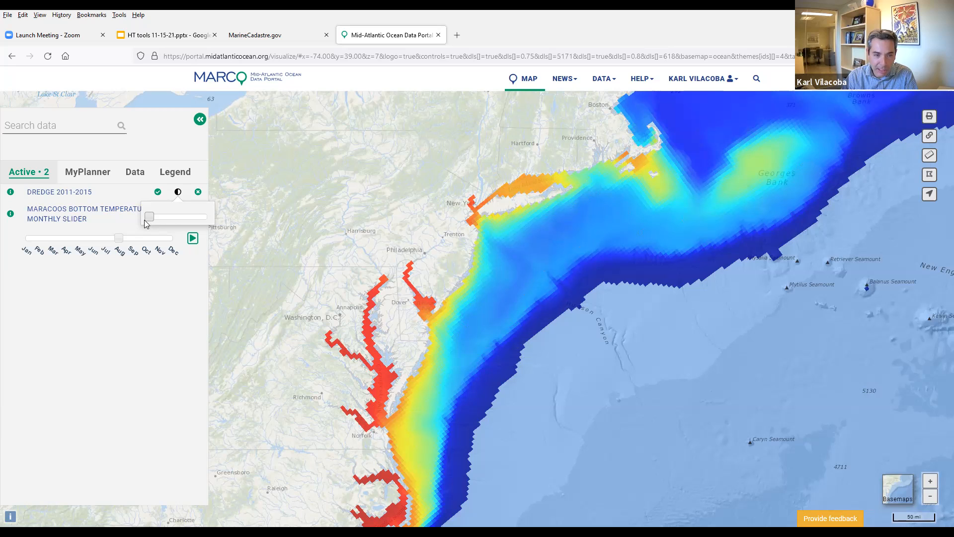
left_click_drag(171, 217, 149, 217)
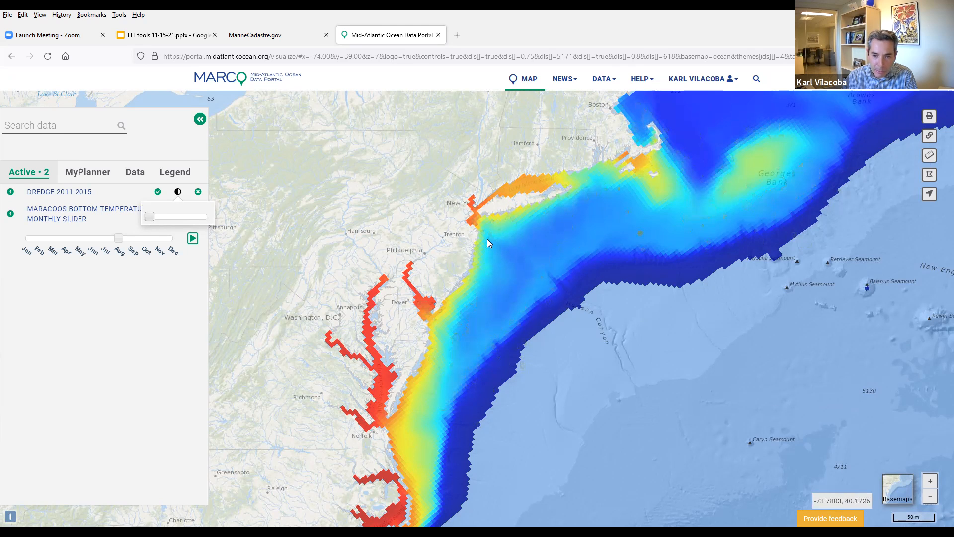
left_click_drag(157, 218, 194, 217)
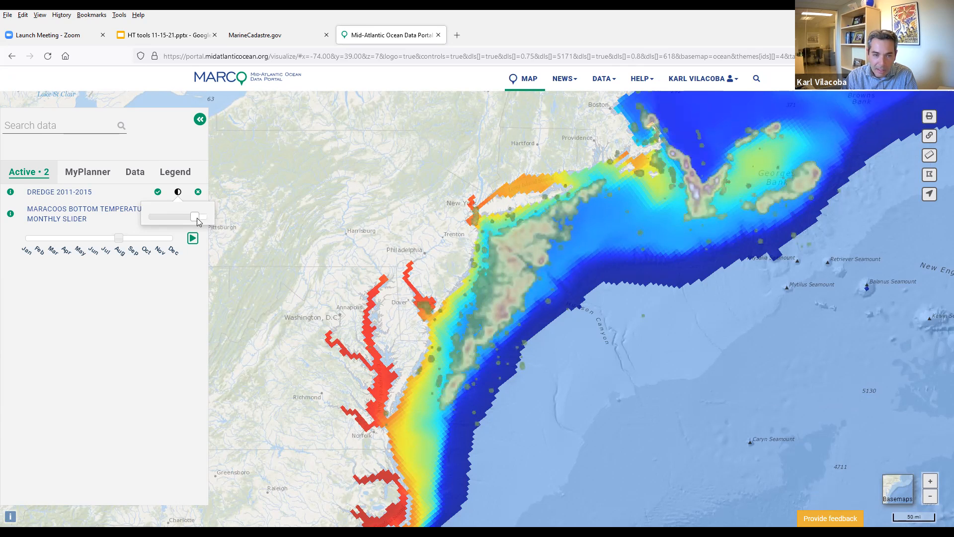
left_click_drag(119, 238, 30, 240)
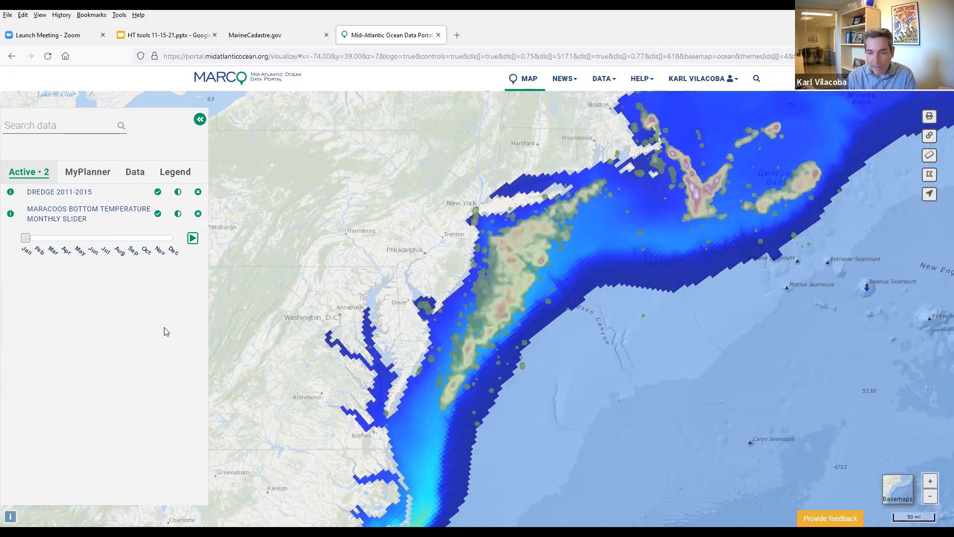
Save the current map view as a bookmark named "Bottom Temps and Dredge" with the description "Dredge fishing and the cold pool overlay".
left_click(87, 173)
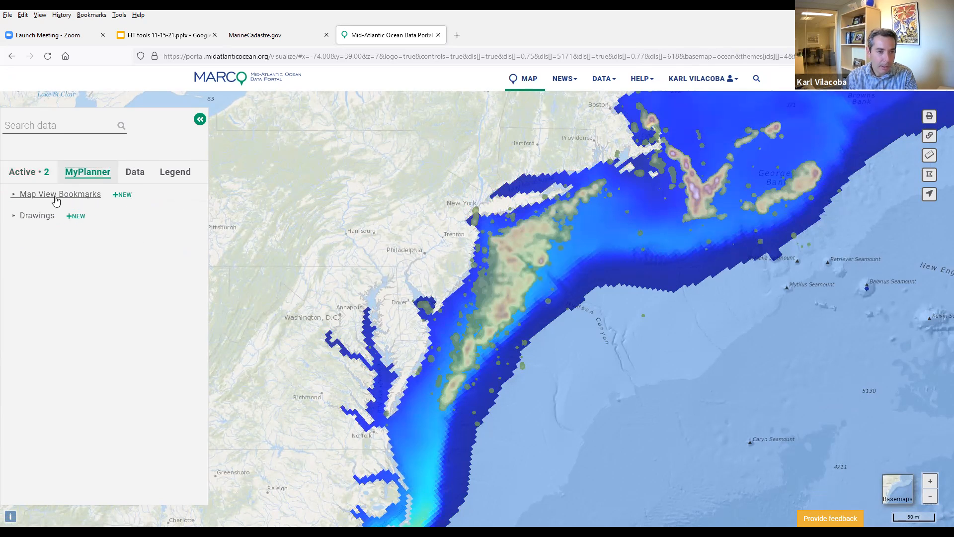
left_click(122, 196)
left_click(72, 227)
type("Bottom Temps and Dredge")
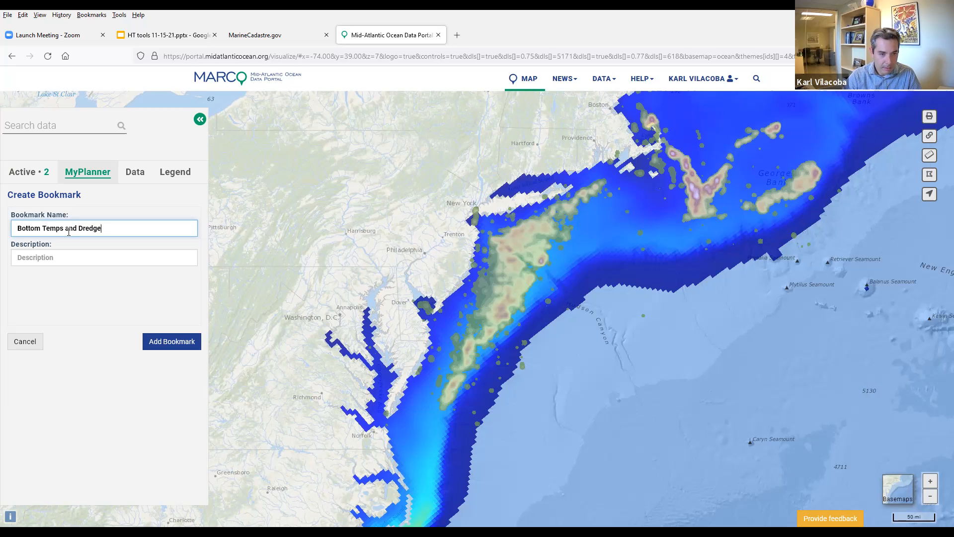
left_click(54, 259)
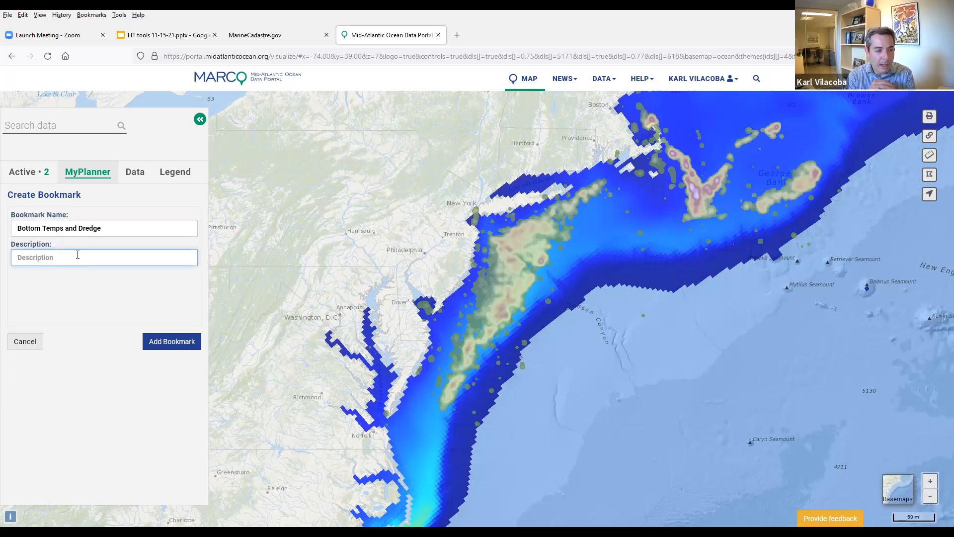
type("D")
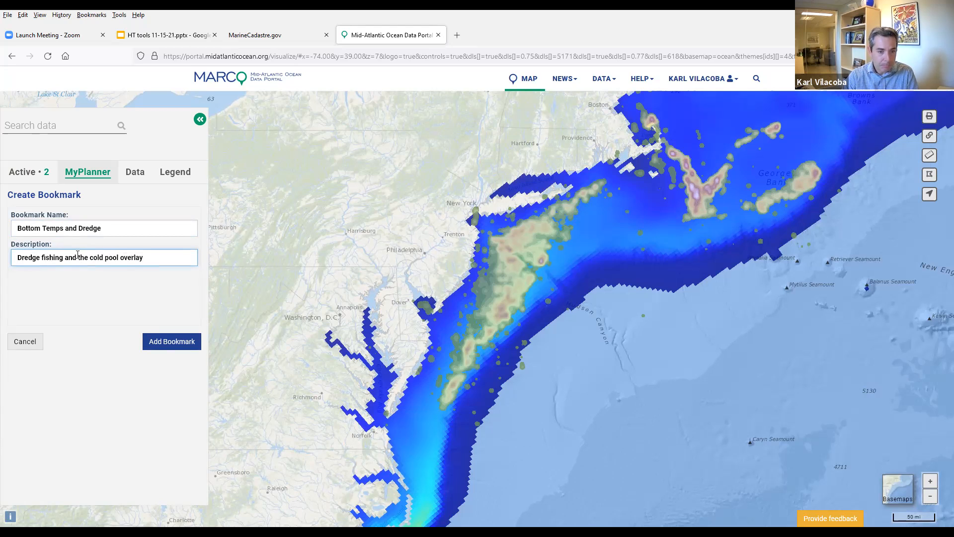
left_click(174, 342)
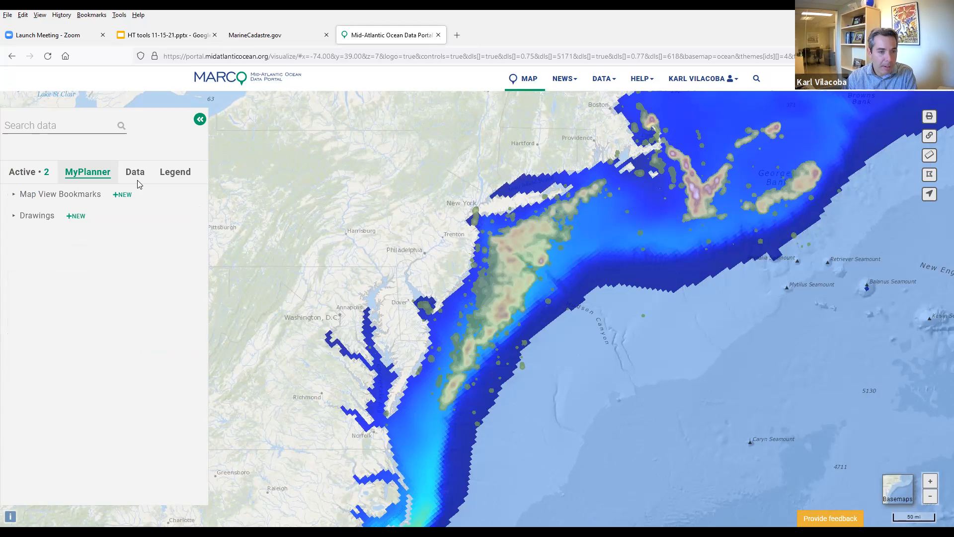
Reset the map to its default view and load the saved Bottom Temps and Dredge bookmark.
left_click(88, 200)
left_click(89, 200)
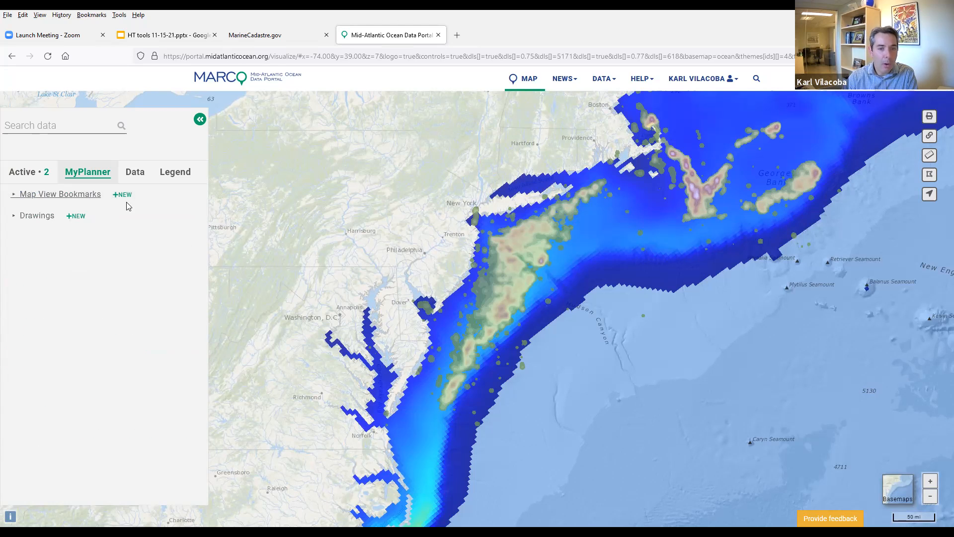
left_click(527, 78)
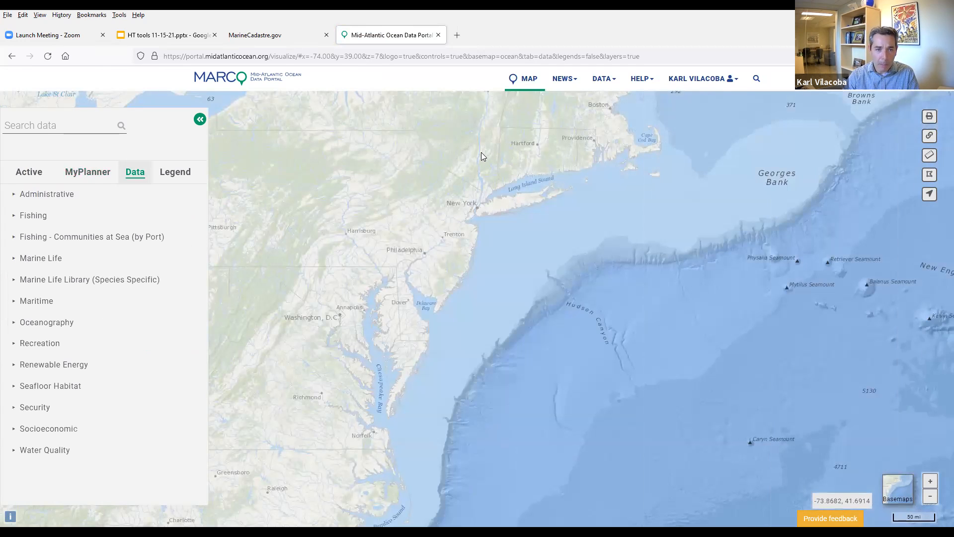
left_click(92, 178)
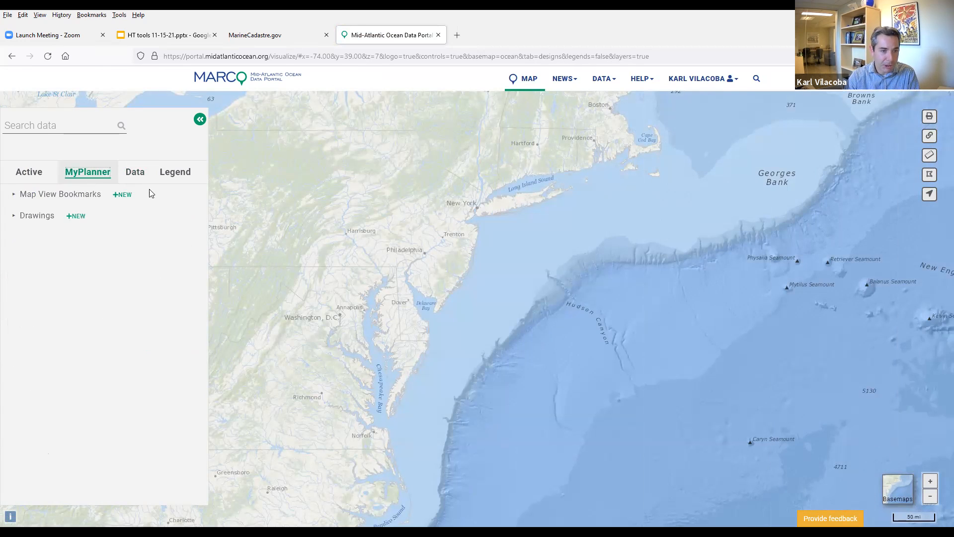
left_click(69, 198)
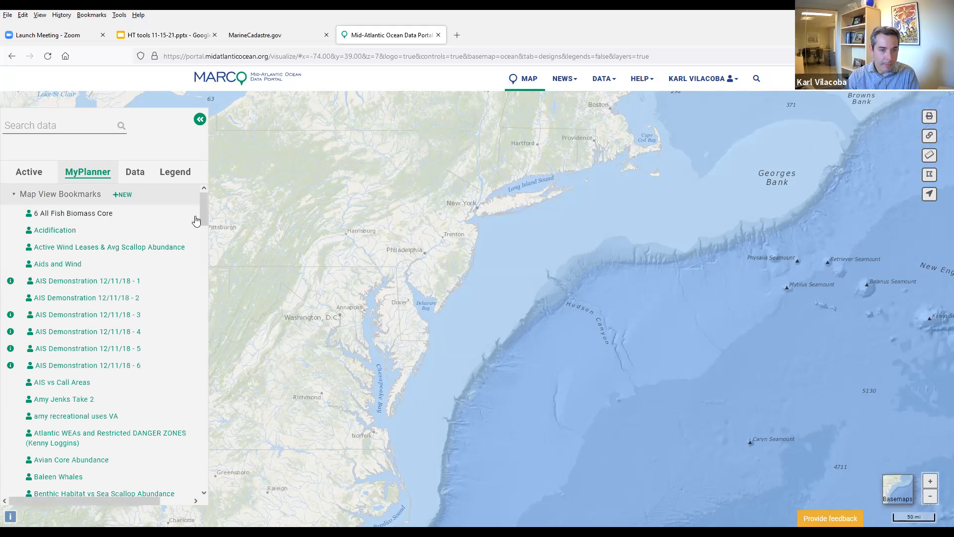
left_click_drag(204, 214, 207, 243)
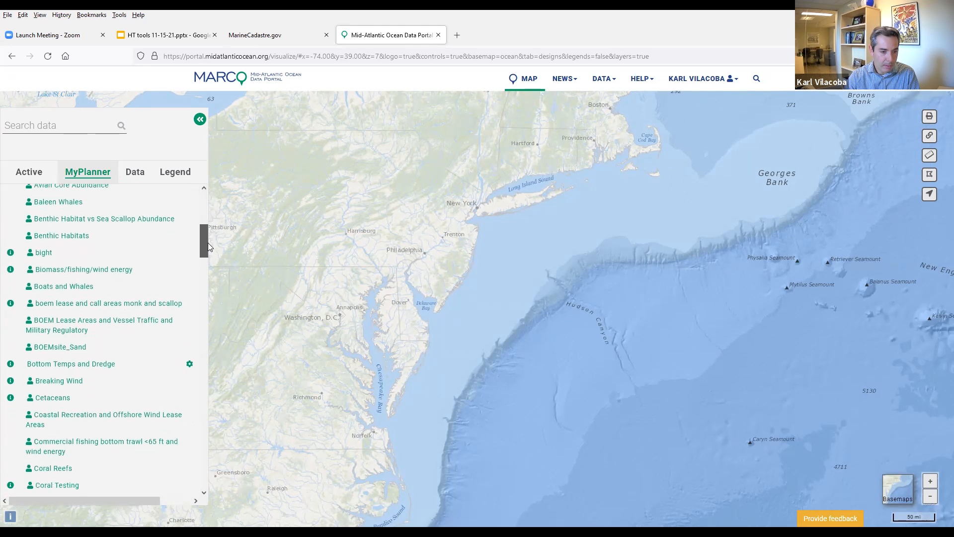
left_click(100, 366)
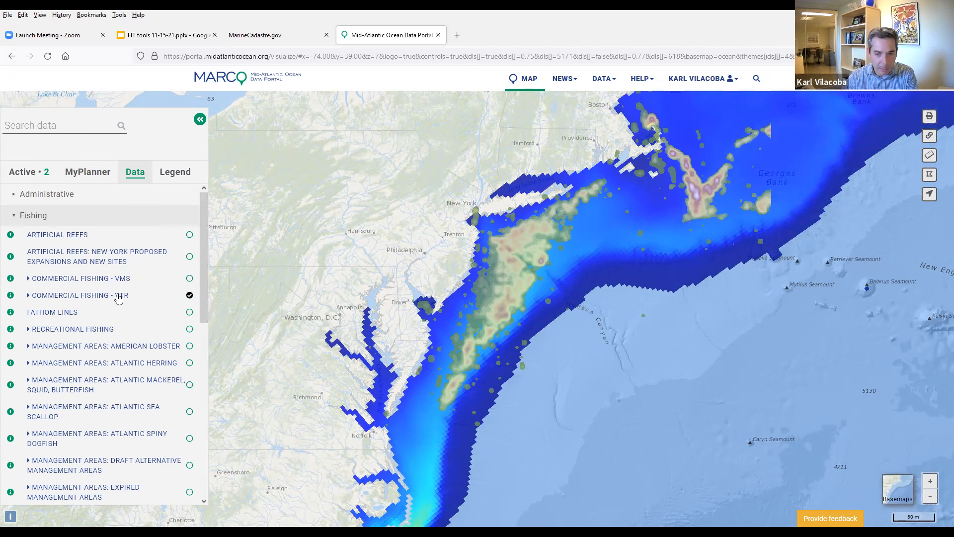
Open the sharing options of the Bottom Temps and Dredge bookmark and select its short URL.
left_click(92, 173)
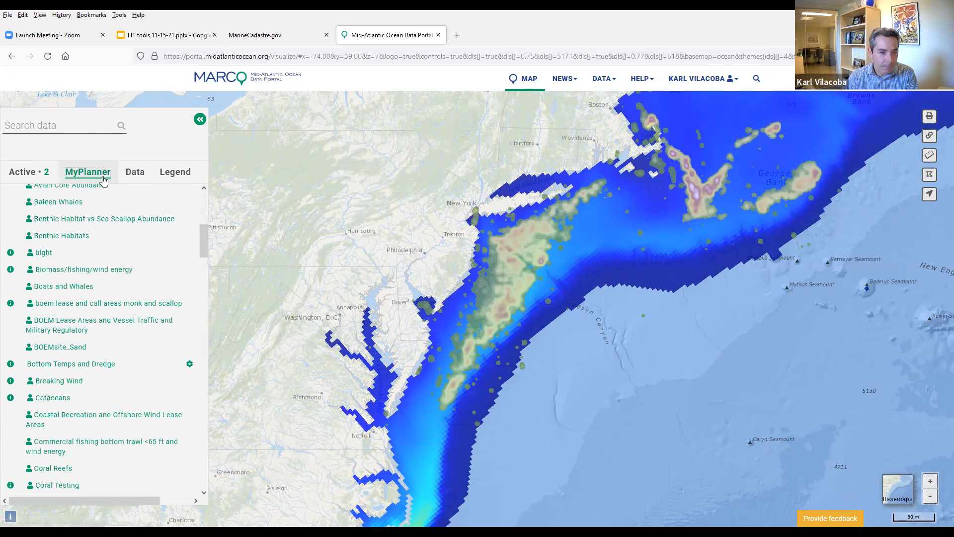
left_click(190, 365)
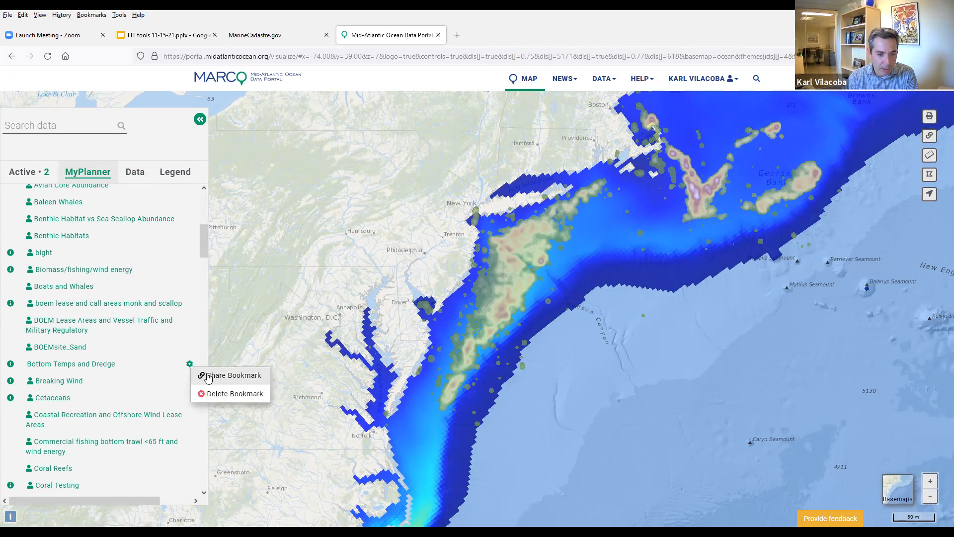
left_click(227, 376)
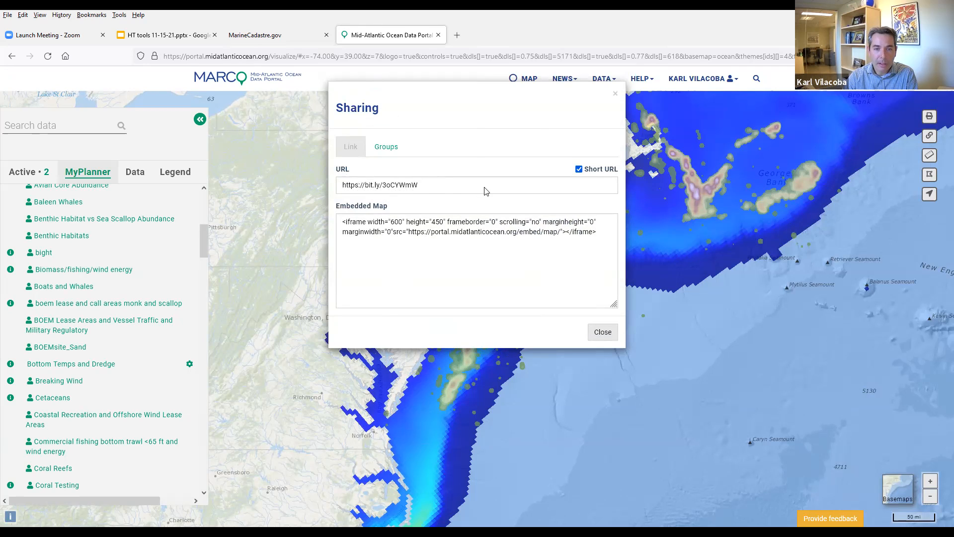
left_click(578, 170)
left_click(579, 170)
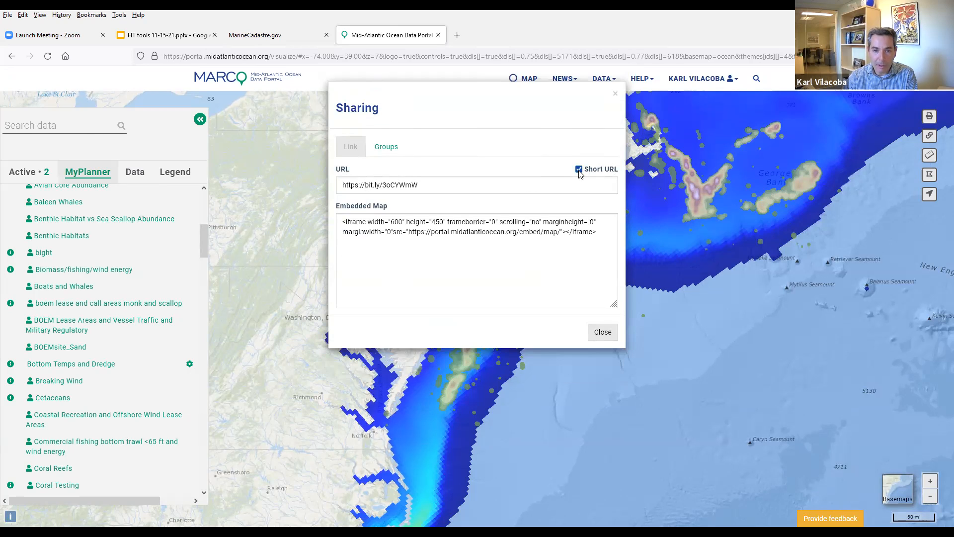
left_click(579, 170)
left_click_drag(385, 188, 342, 186)
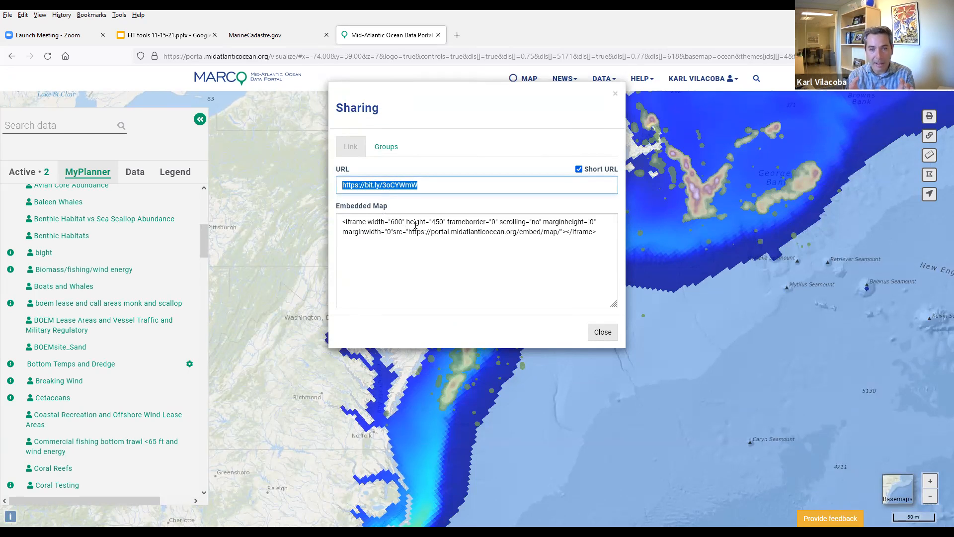
Share the Bottom Temps and Dredge bookmark with the How Tu Session group.
left_click(392, 154)
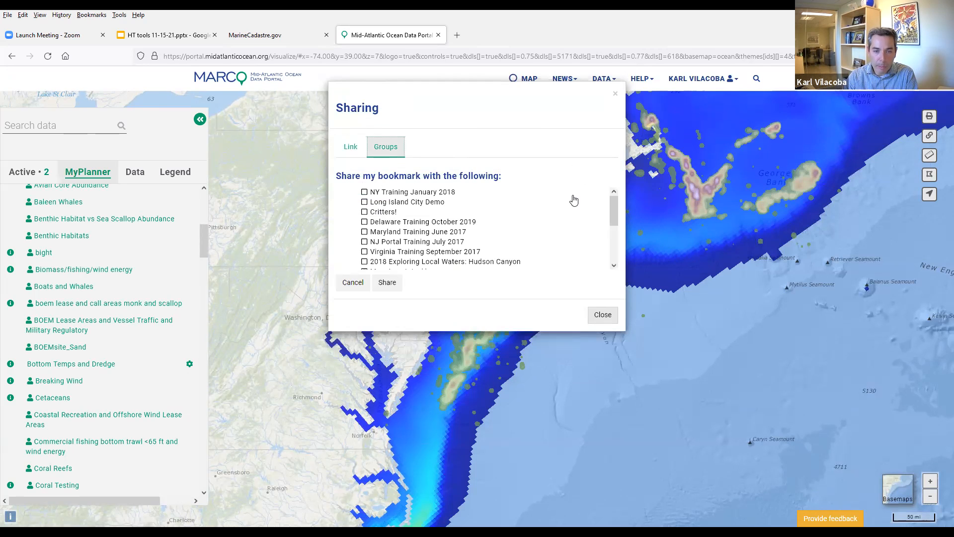
left_click_drag(614, 206, 615, 244)
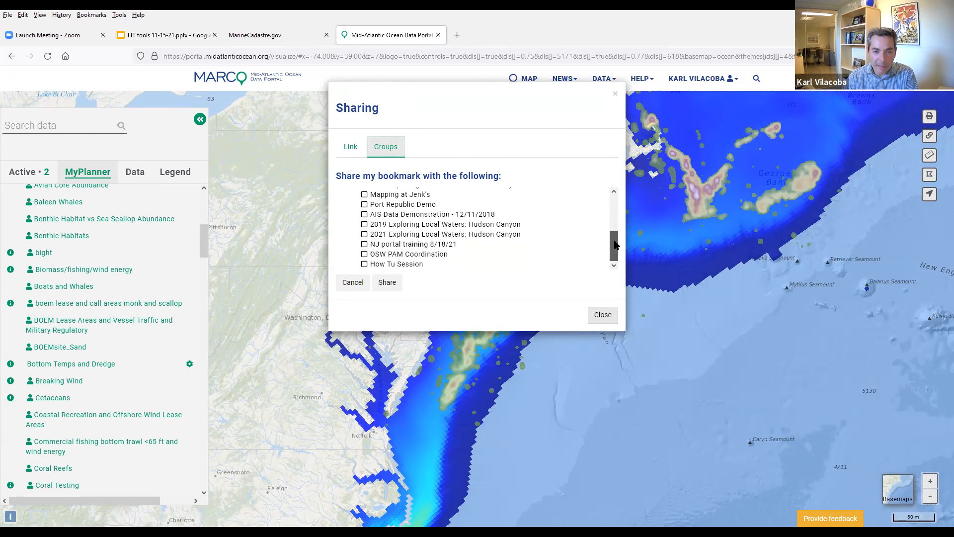
left_click(365, 265)
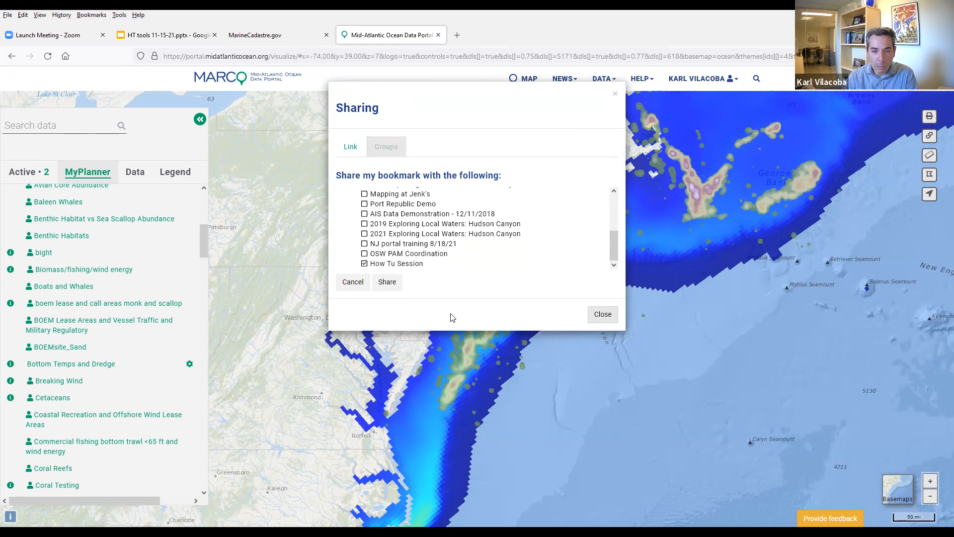
left_click(387, 282)
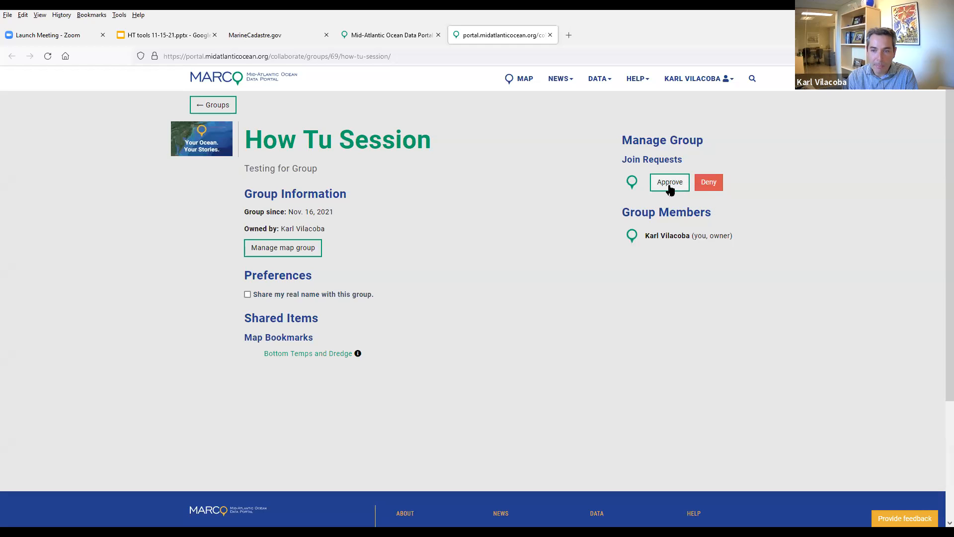
Approve the pending join request on the How Tu Session group page and open its shared Bottom Temps and Dredge bookmark.
left_click(670, 187)
left_click(599, 148)
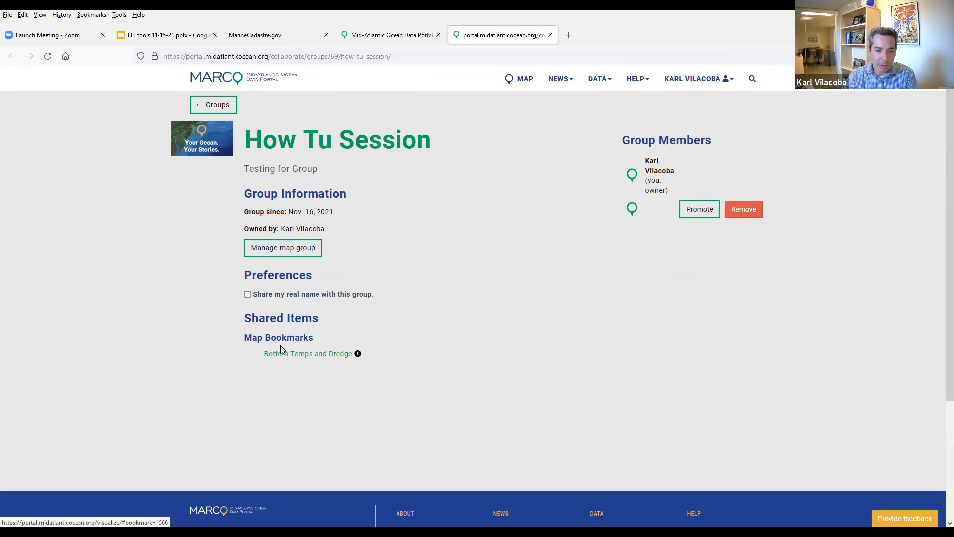
left_click(326, 354)
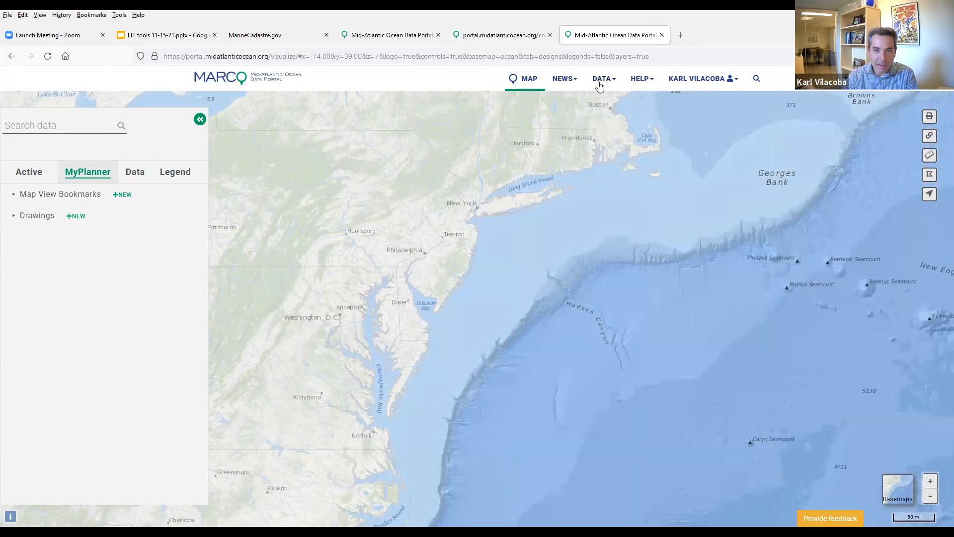
Close the group page, return to the map showing the dredge and bottom temperature layers, and collapse the bookmark list.
left_click(505, 36)
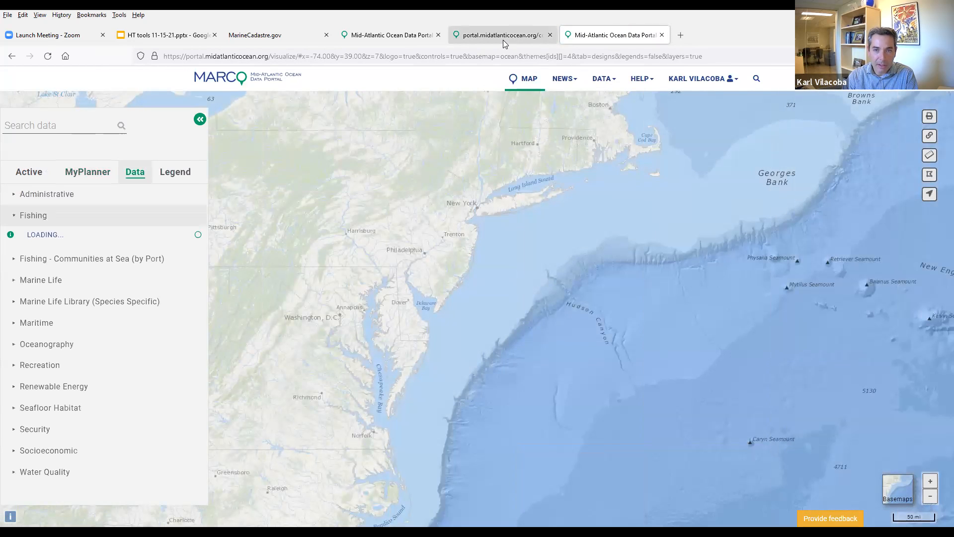
left_click(550, 35)
left_click(417, 39)
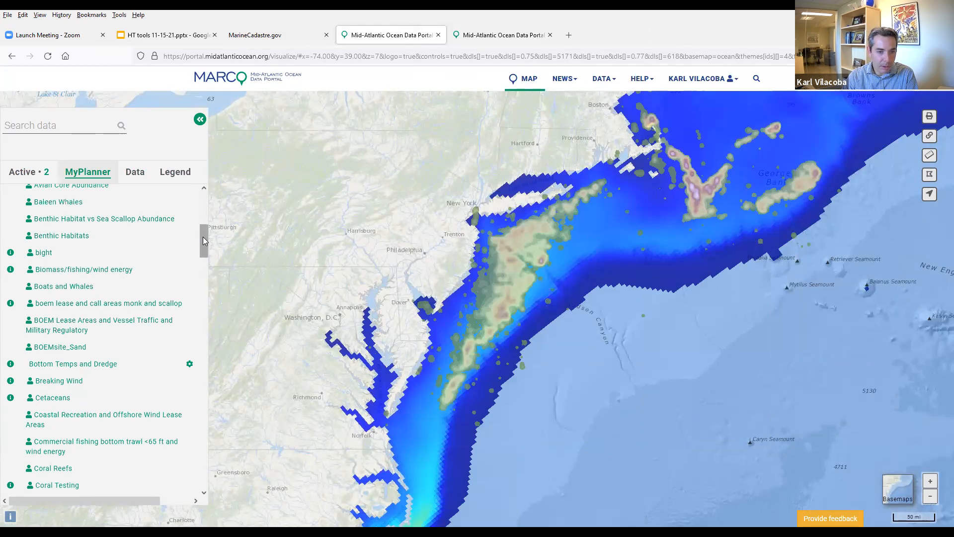
left_click_drag(203, 237, 202, 203)
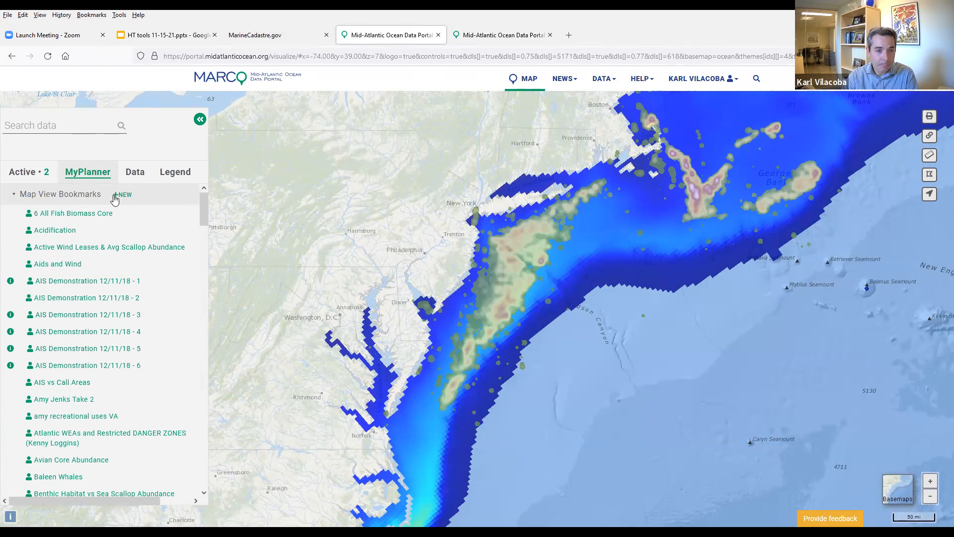
left_click(95, 198)
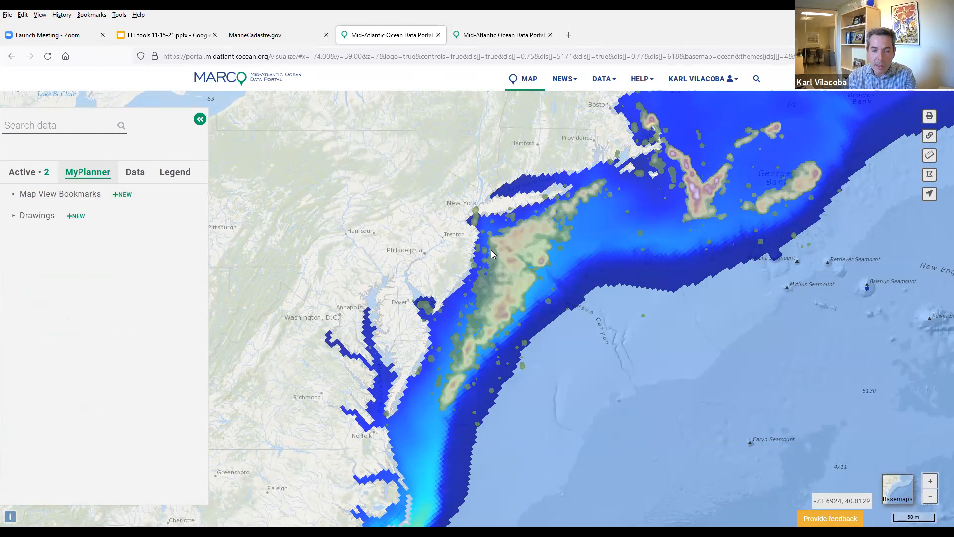
Create a drawing with a five-sided shape over the dredge fishing area off the New Jersey coast and accept the shape.
scroll(492, 253, "up", 1)
left_click_drag(473, 254, 403, 254)
scroll(403, 250, "up", 1)
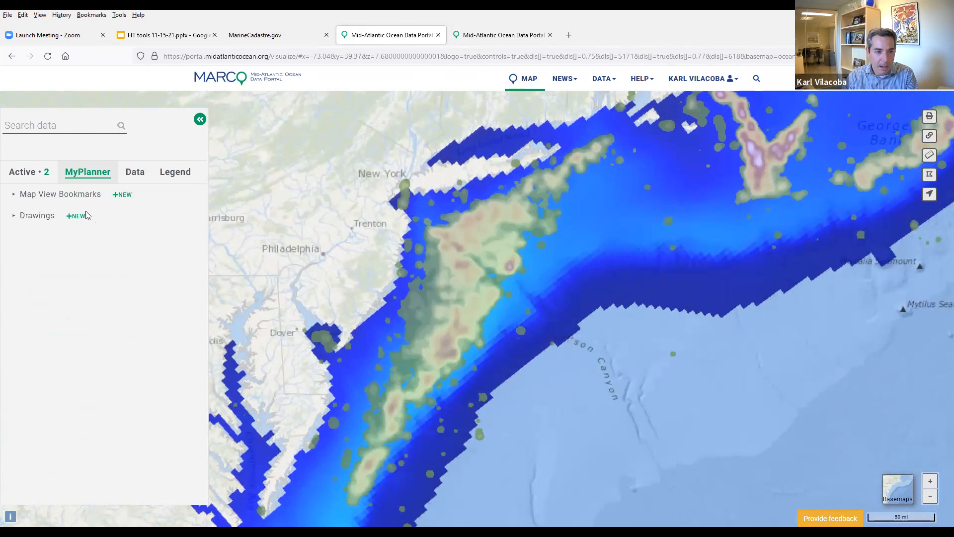
left_click(80, 219)
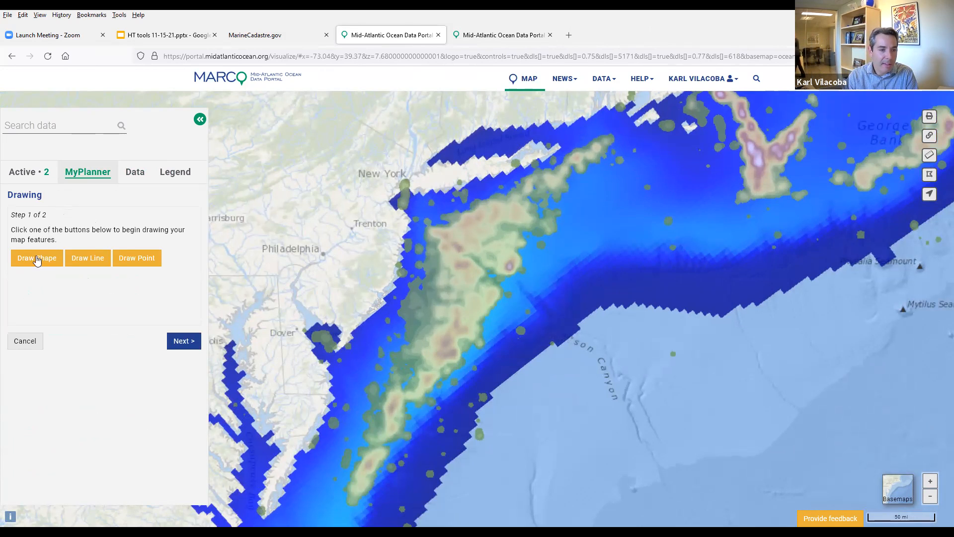
left_click(43, 261)
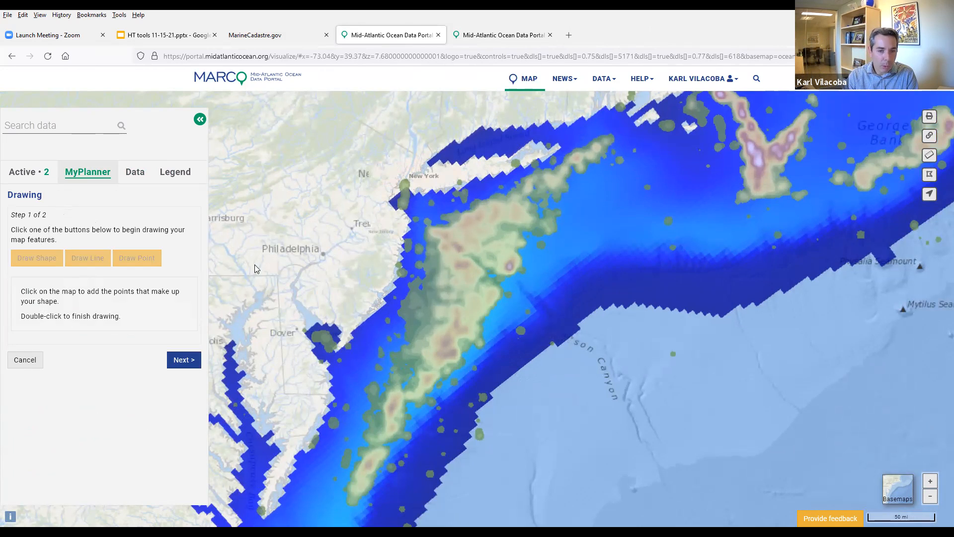
left_click(320, 251)
left_click(426, 231)
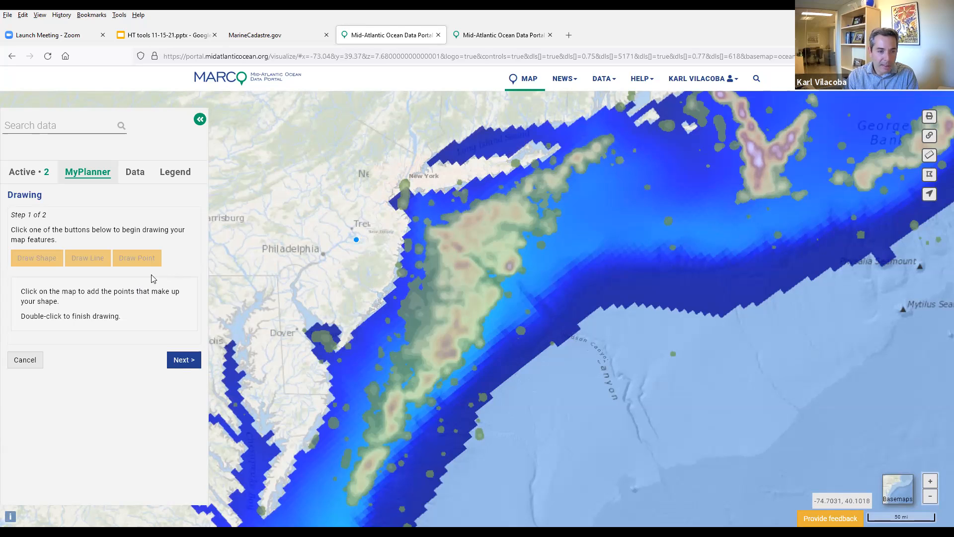
left_click(450, 299)
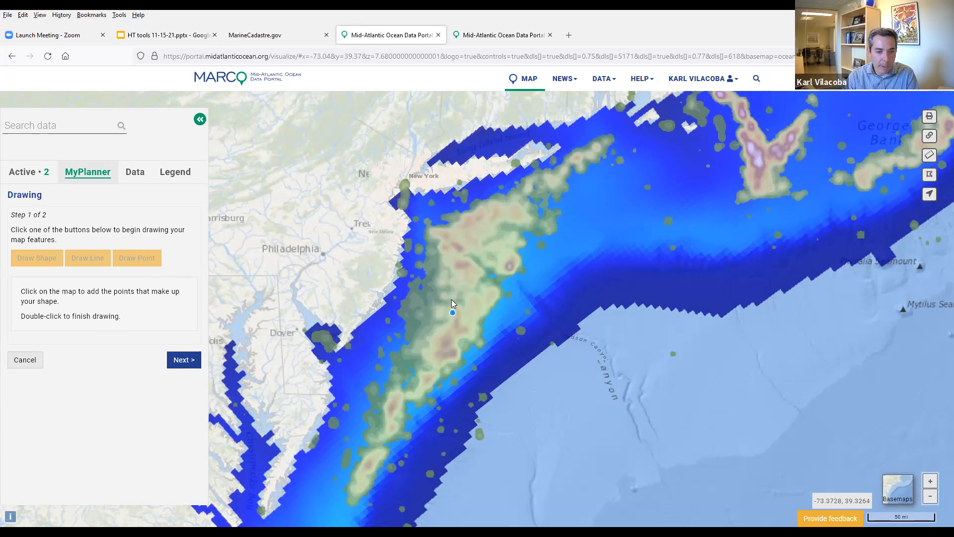
left_click(434, 338)
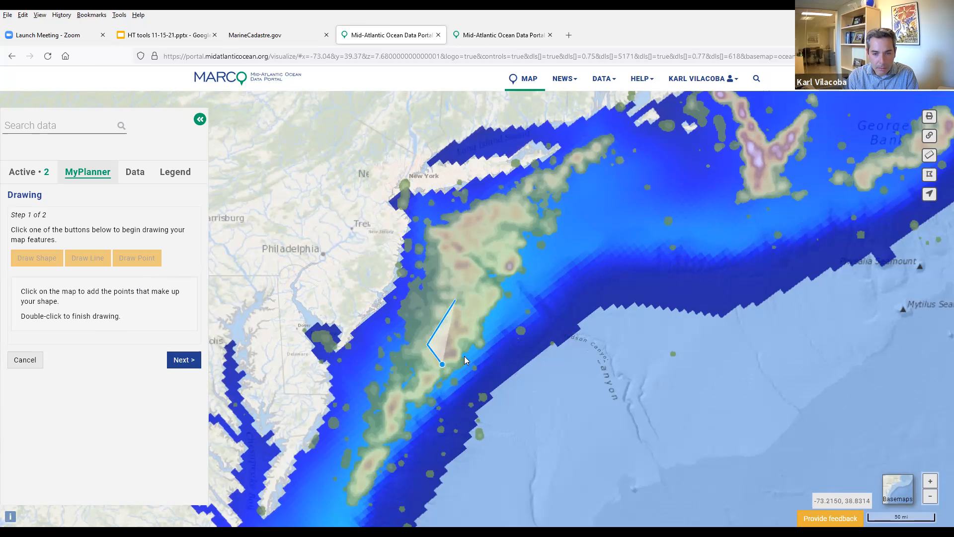
left_click(471, 313)
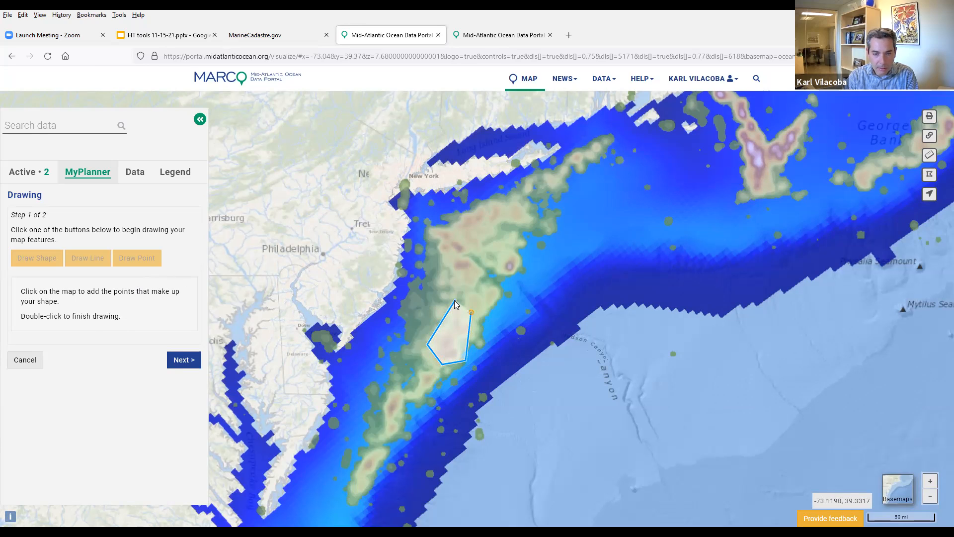
double_click(455, 301)
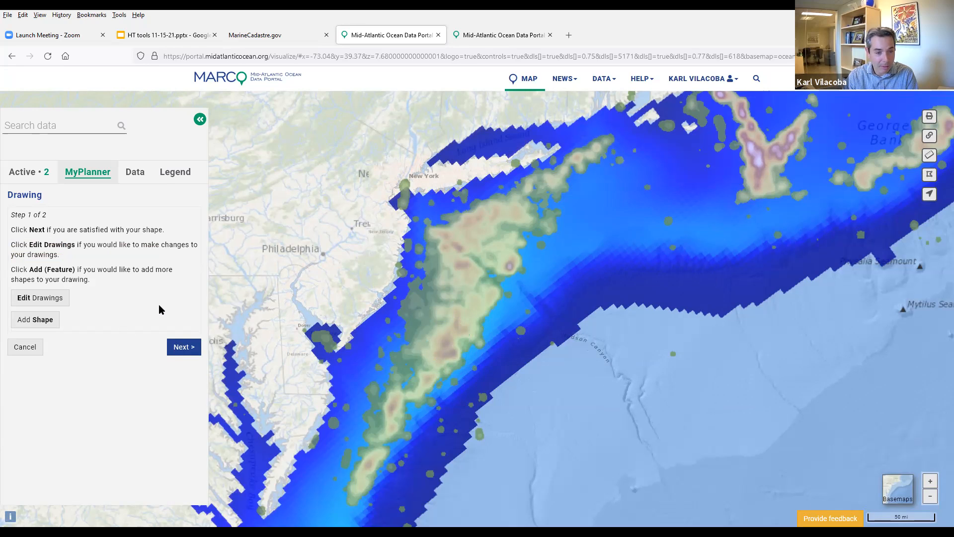
left_click(182, 347)
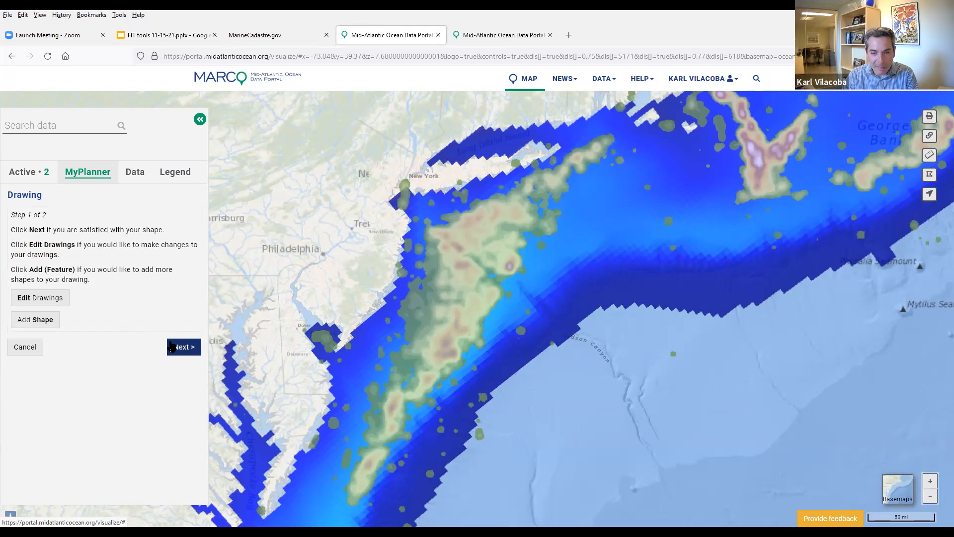
Name the drawing Bottom Temps and Dredge, leave its description empty, and save it.
left_click(180, 352)
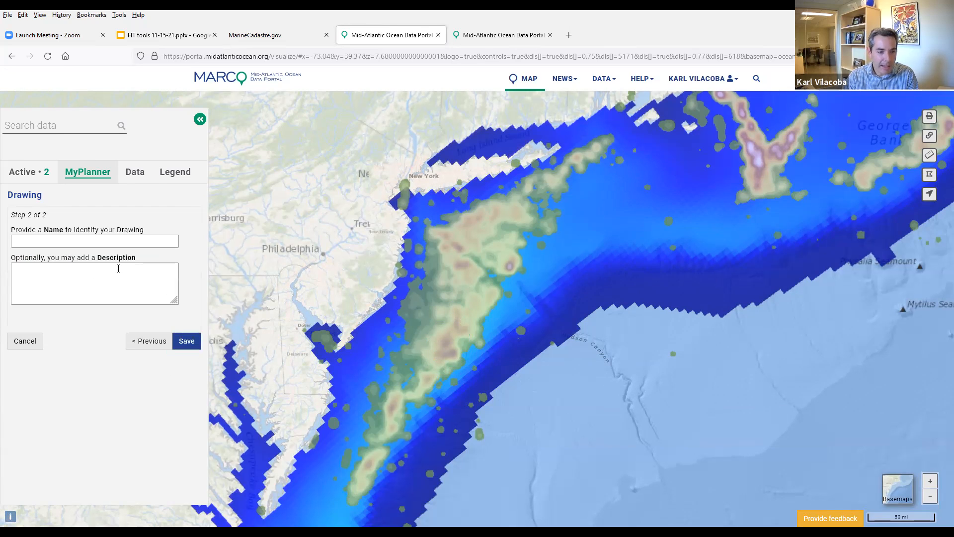
left_click(112, 241)
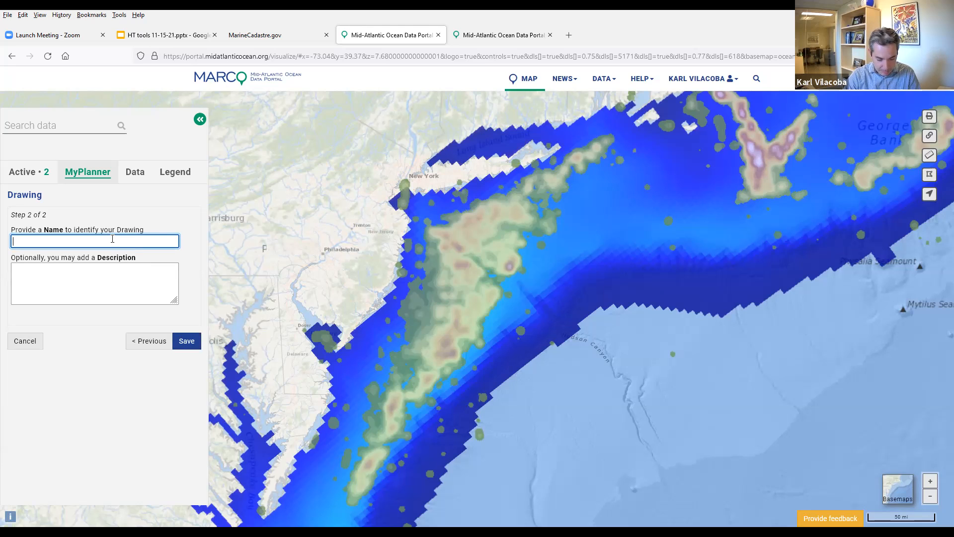
type("Botto")
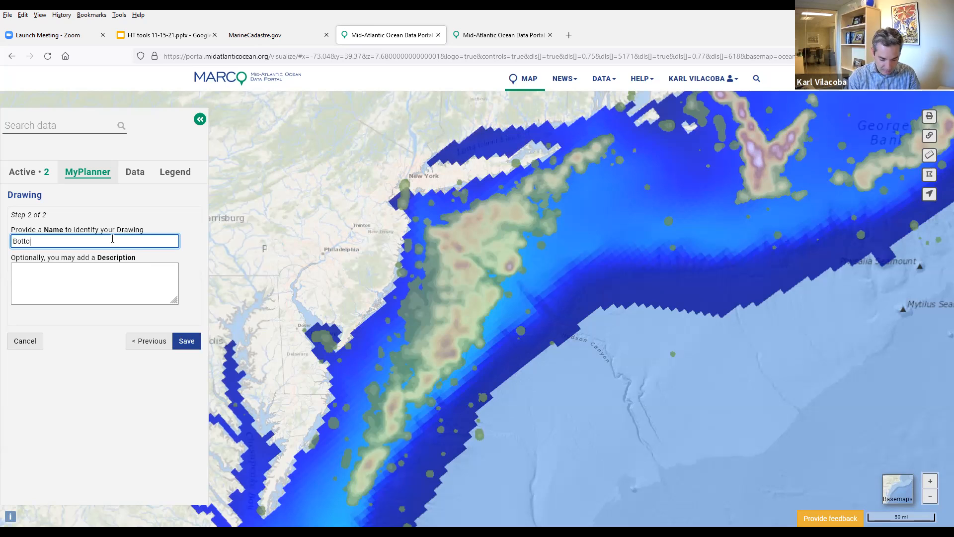
type("m Temp")
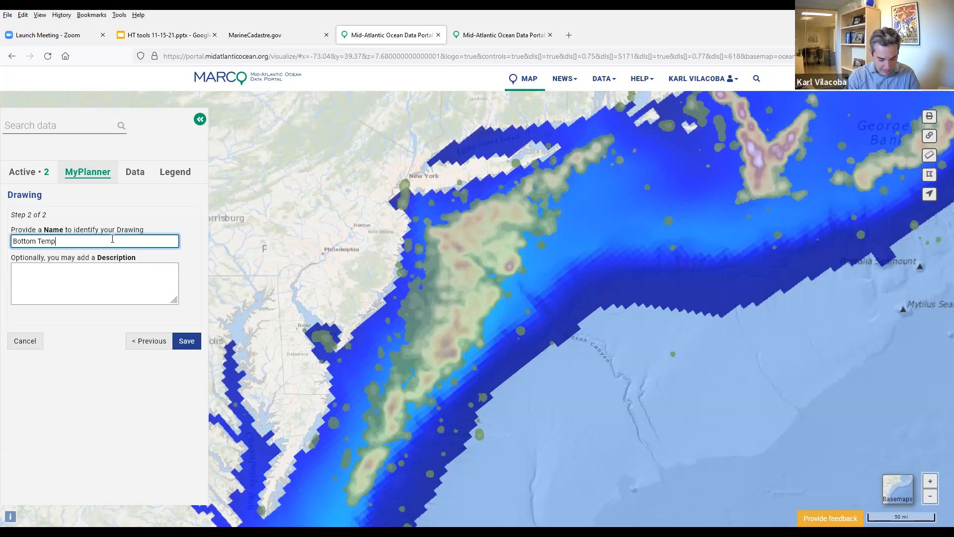
type("s and Dredge")
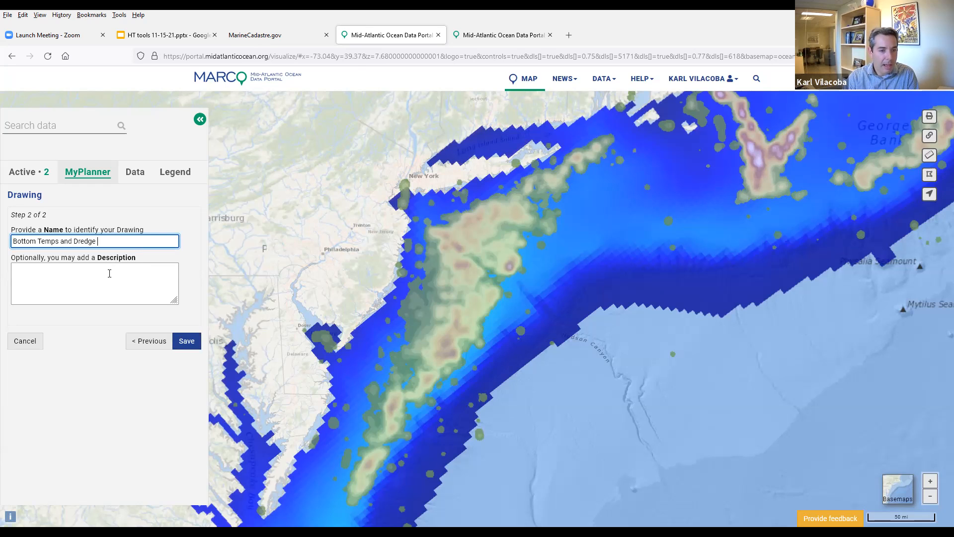
key("Tab")
left_click(188, 342)
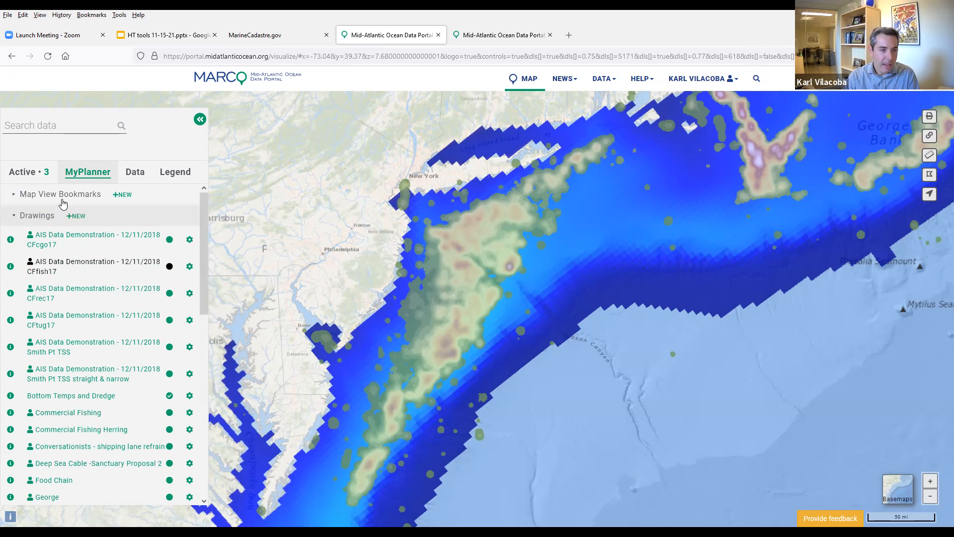
Raise the opacity of the active Bottom Temps and Dredge drawing layer to the maximum and return to the planner lists.
left_click(37, 215)
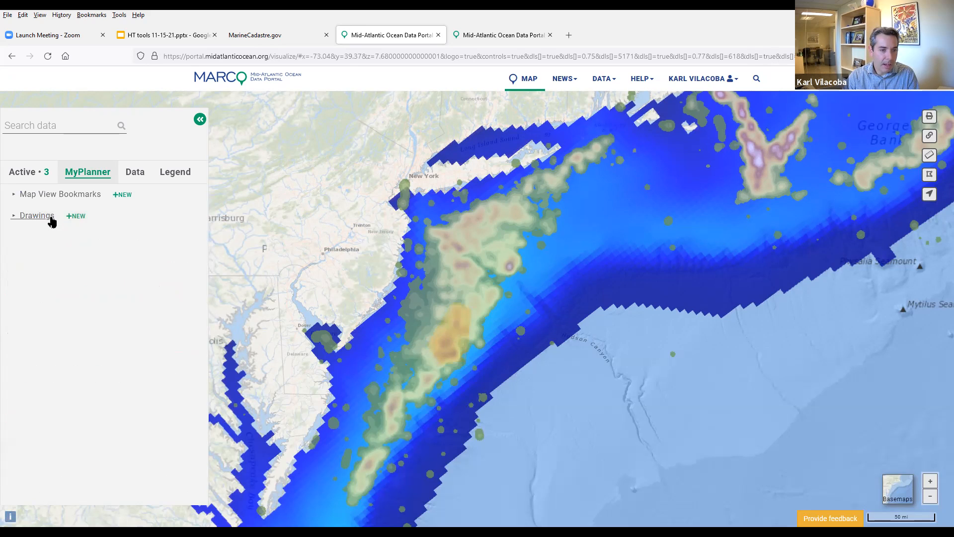
left_click(26, 175)
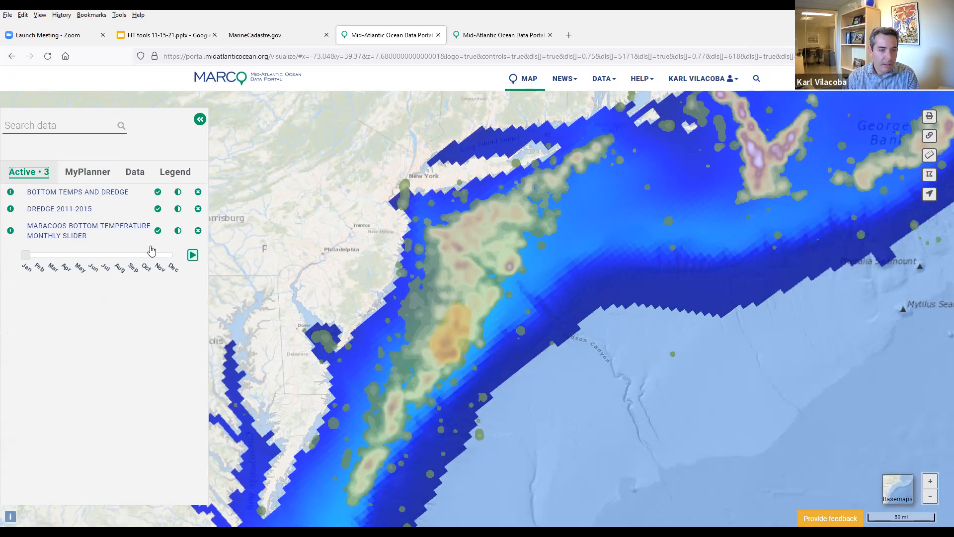
left_click(177, 194)
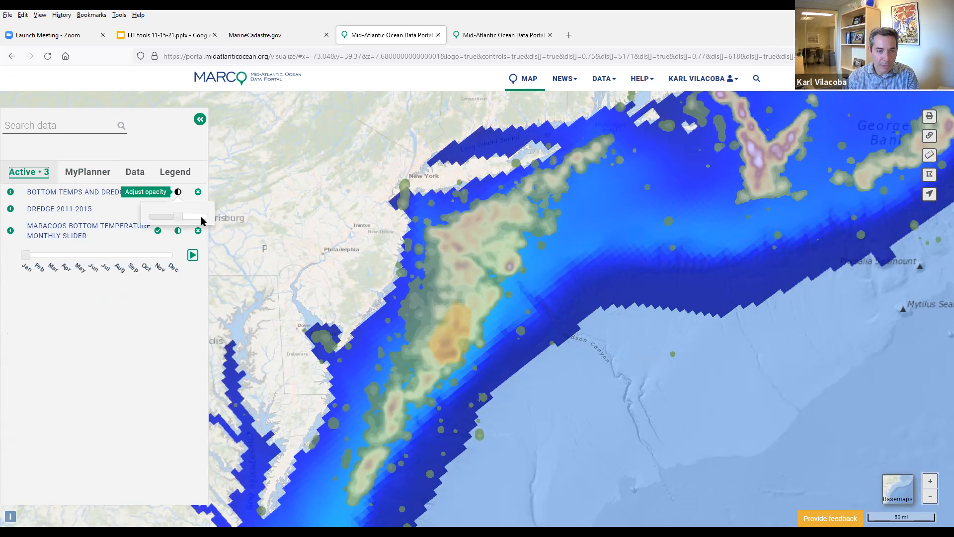
left_click_drag(203, 221, 155, 216)
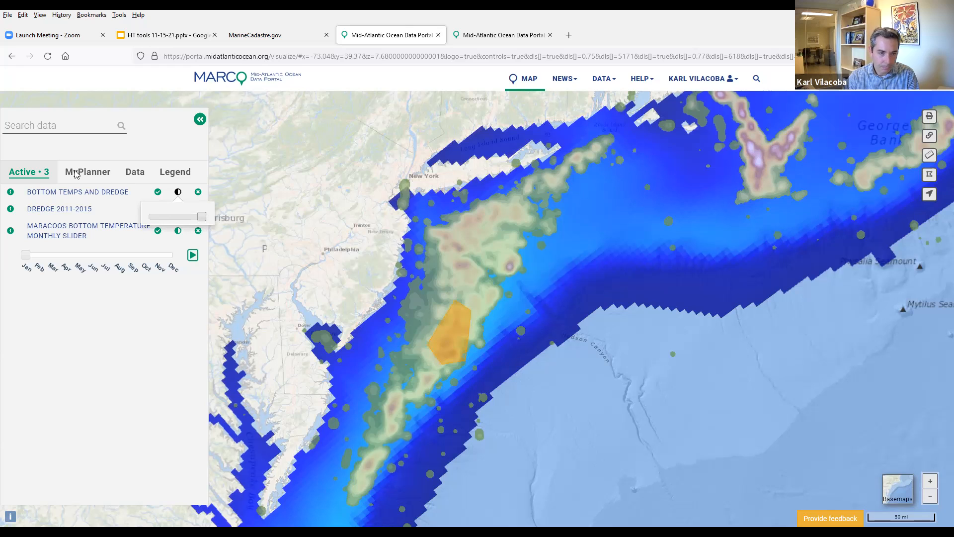
left_click(100, 179)
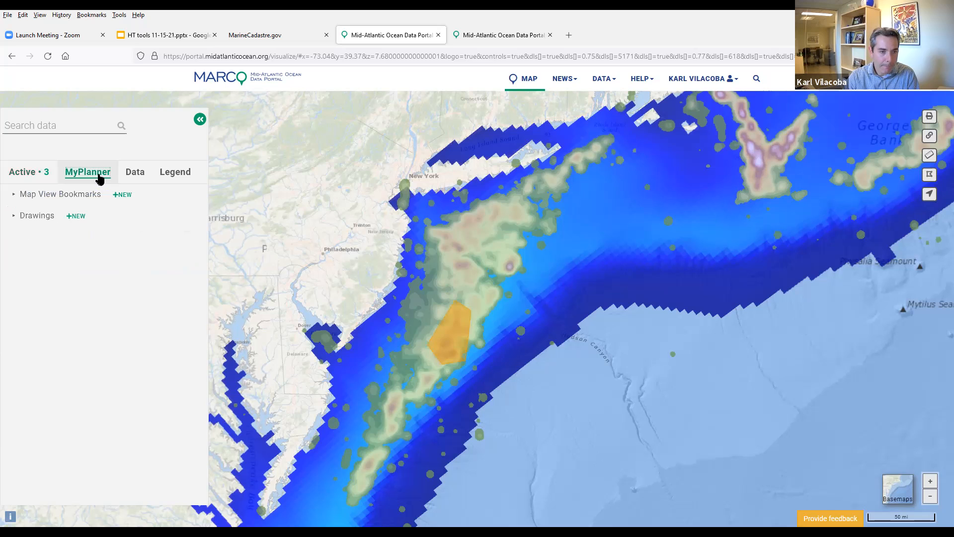
left_click(66, 198)
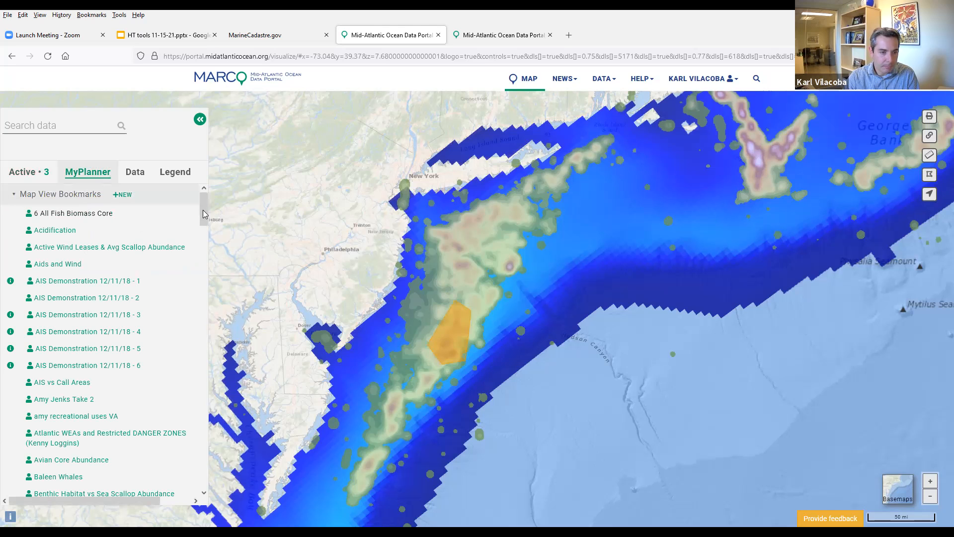
scroll(131, 238, "down", 1)
scroll(128, 213, "up", 1)
left_click(83, 195)
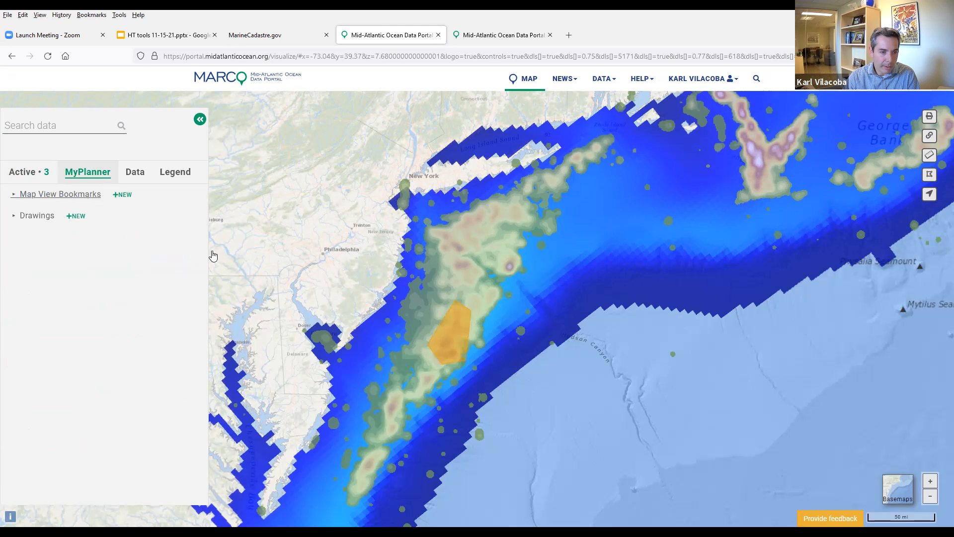
Share the Bottom Temps and Dredge drawing with the How Tu Session group.
left_click(39, 218)
left_click_drag(202, 216, 200, 260)
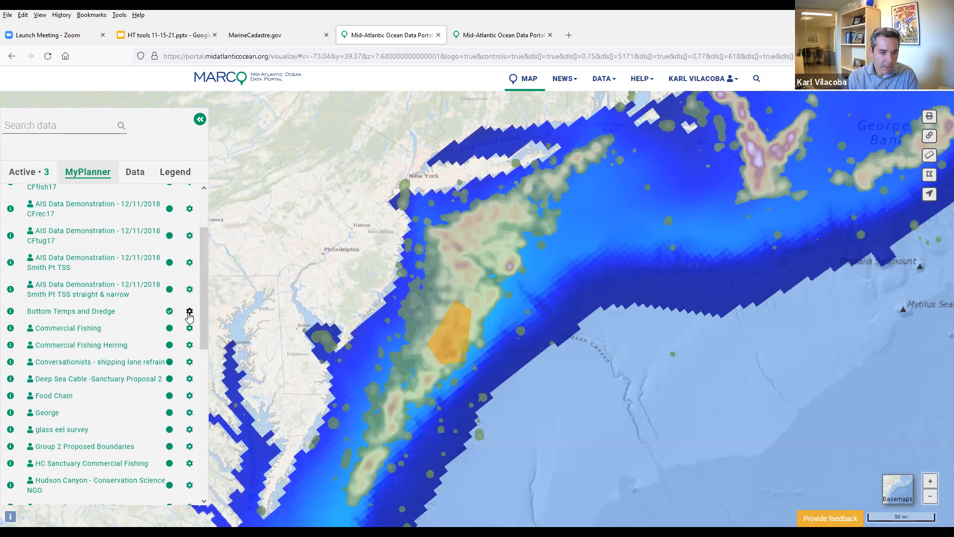
left_click(190, 313)
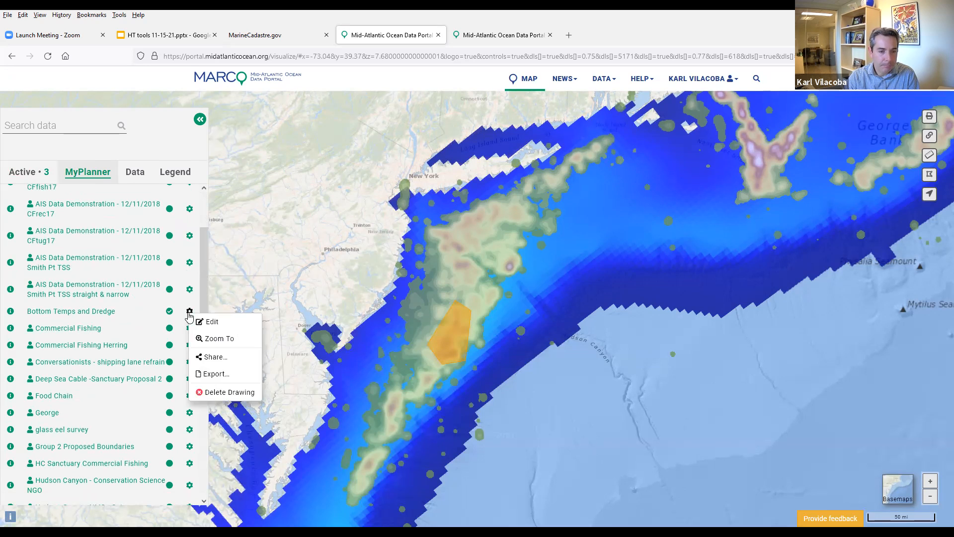
left_click(214, 359)
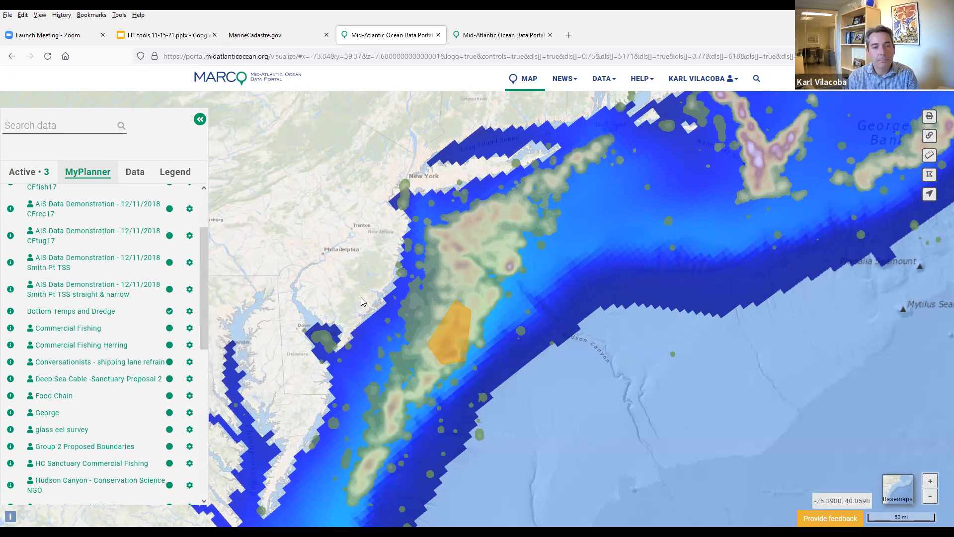
left_click_drag(621, 154, 620, 212)
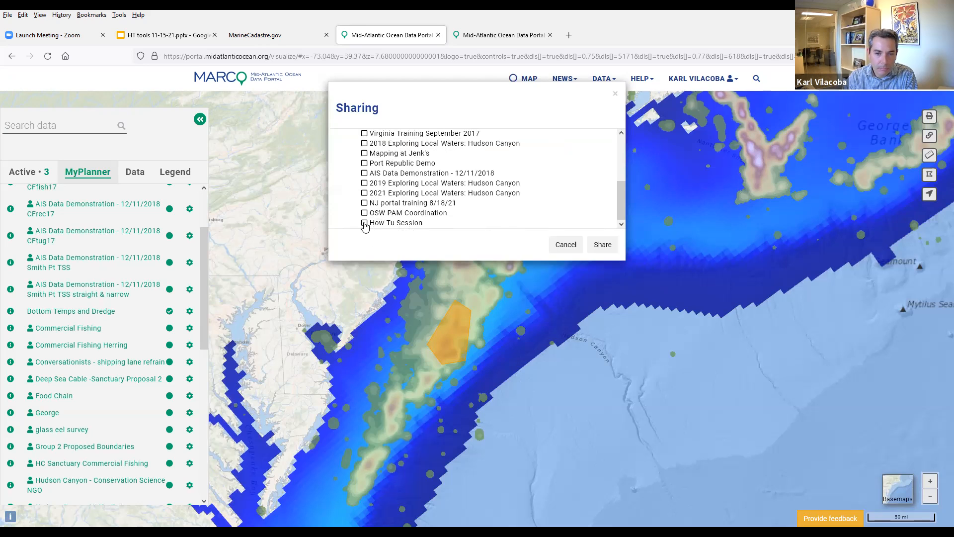
left_click(541, 224)
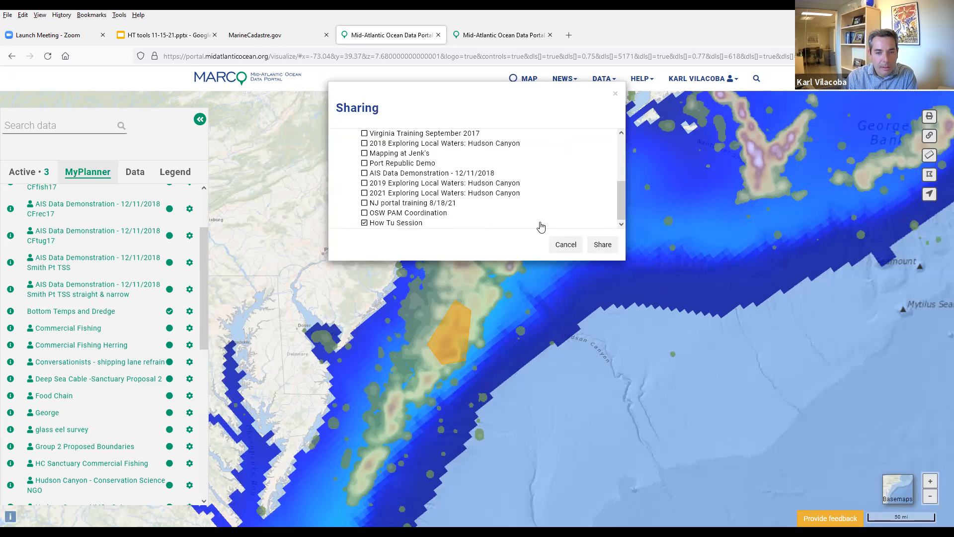
left_click(602, 245)
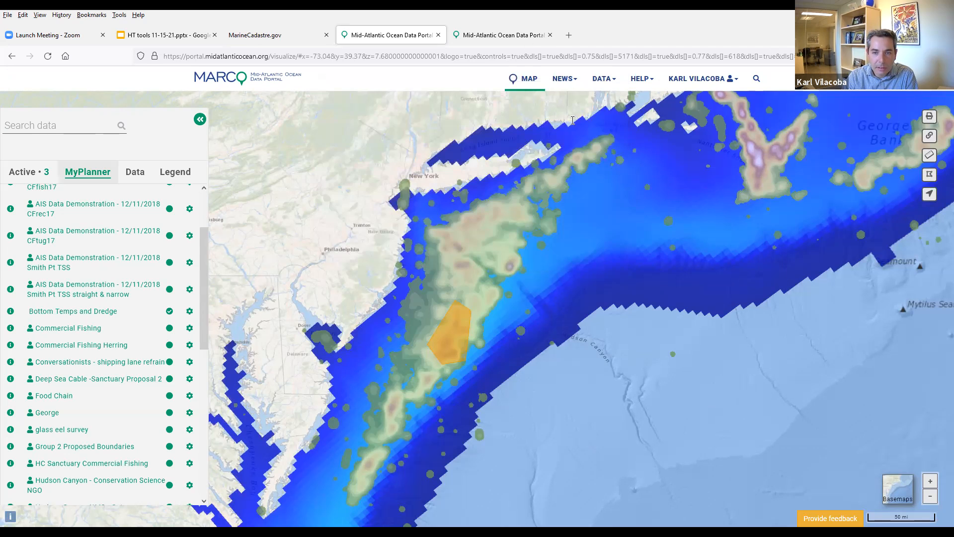
Close the duplicate portal map page and the empty browser page, returning to the map with the orange drawing.
left_click(524, 36)
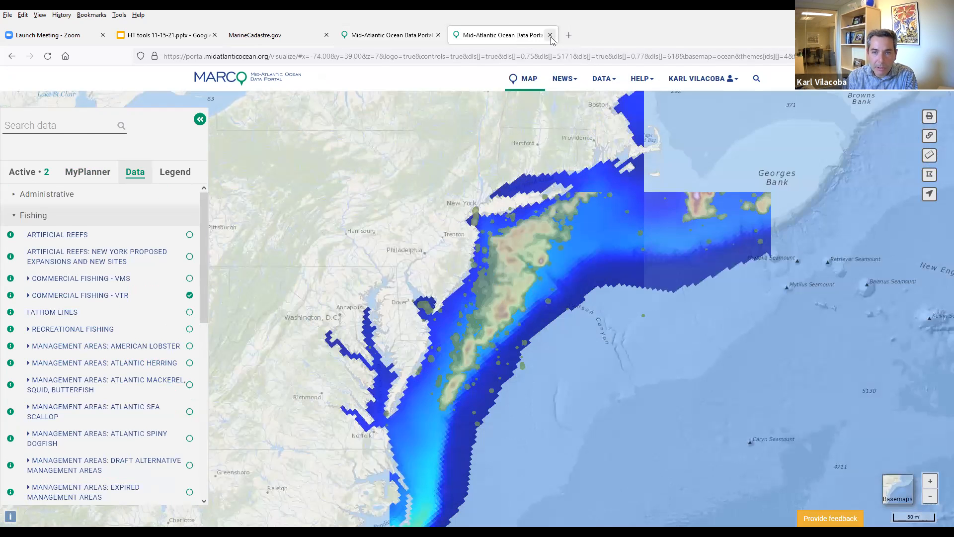
left_click(550, 34)
left_click(456, 36)
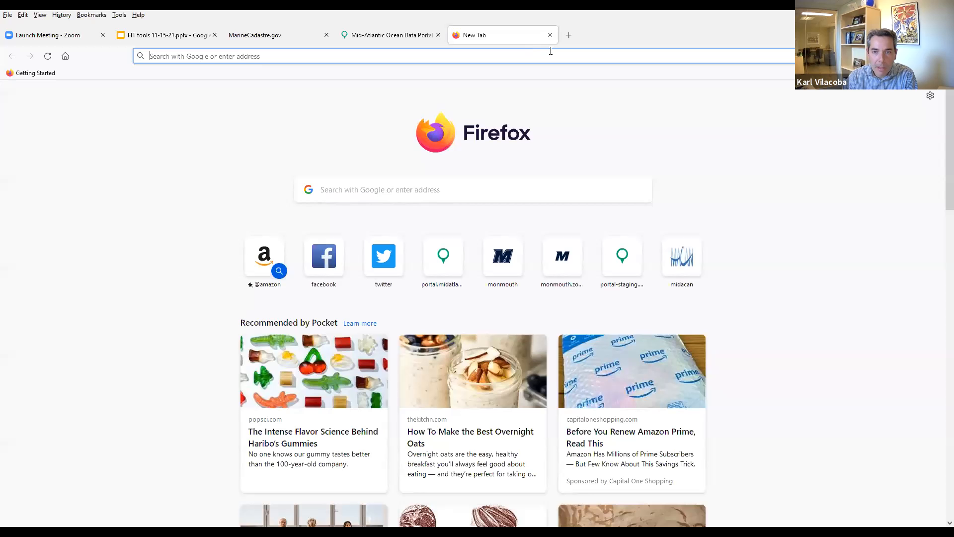
left_click(550, 35)
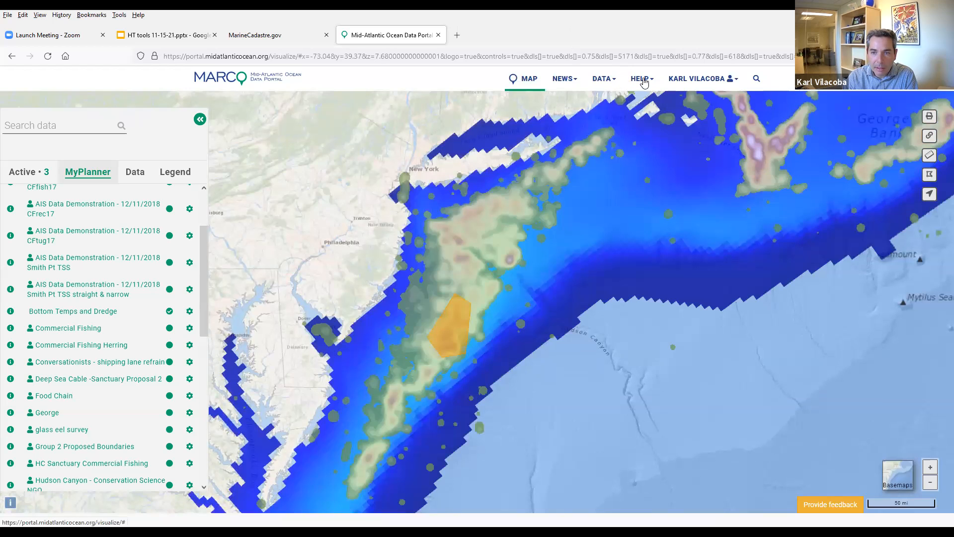
Browse the portal's map groups and open the How Tu Session group page.
left_click(636, 83)
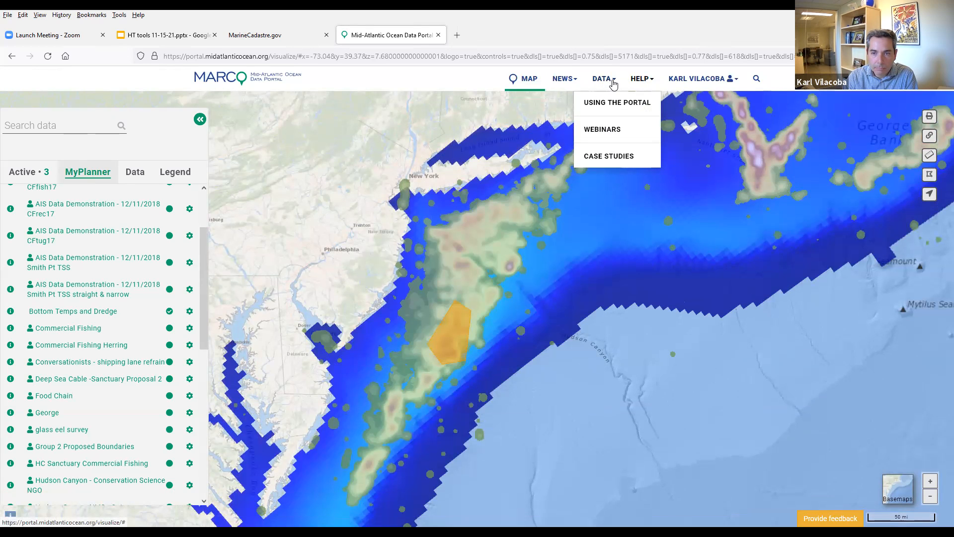
left_click(613, 83)
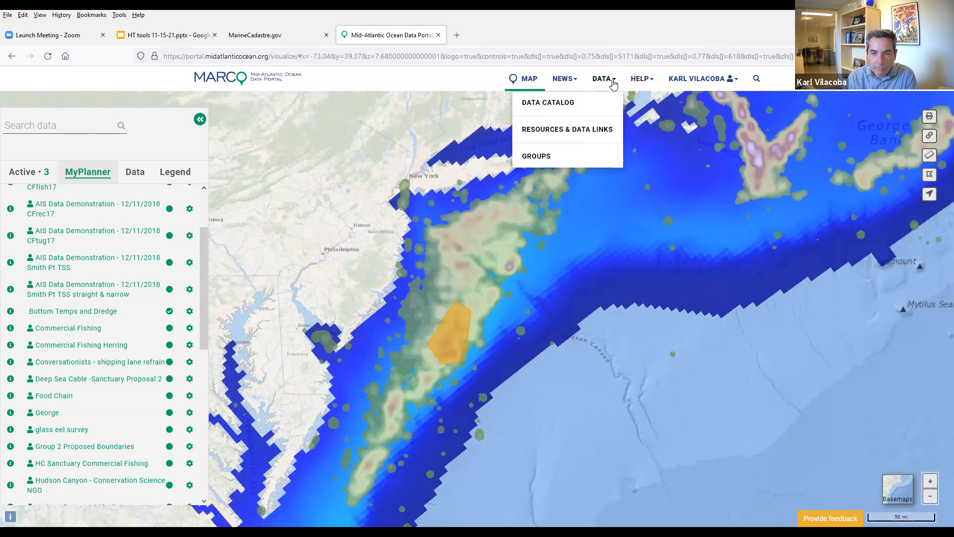
left_click(548, 156)
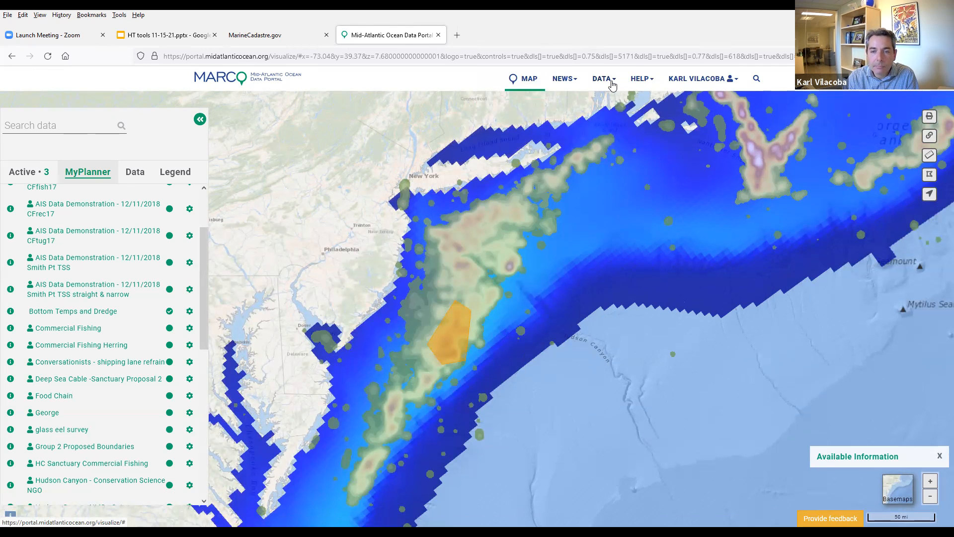
left_click(613, 85)
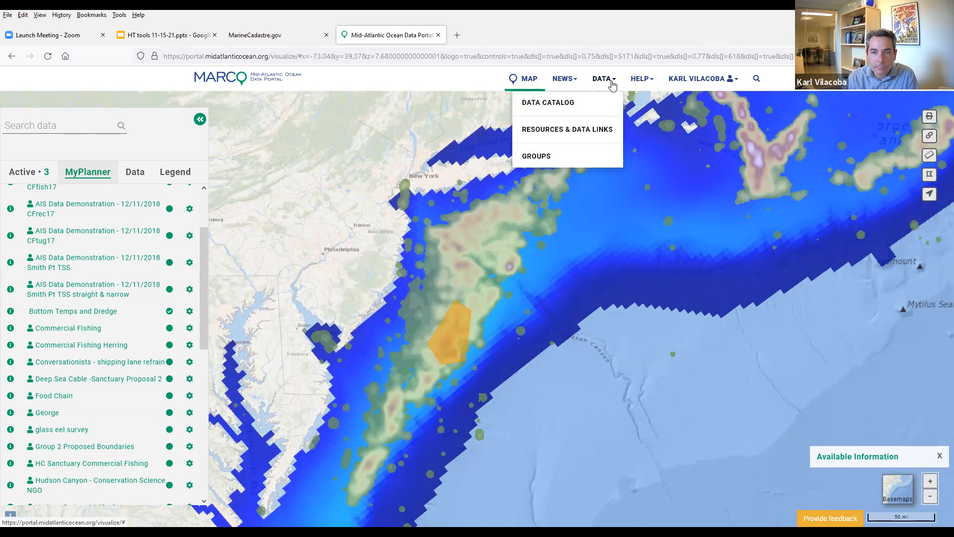
left_click(534, 157)
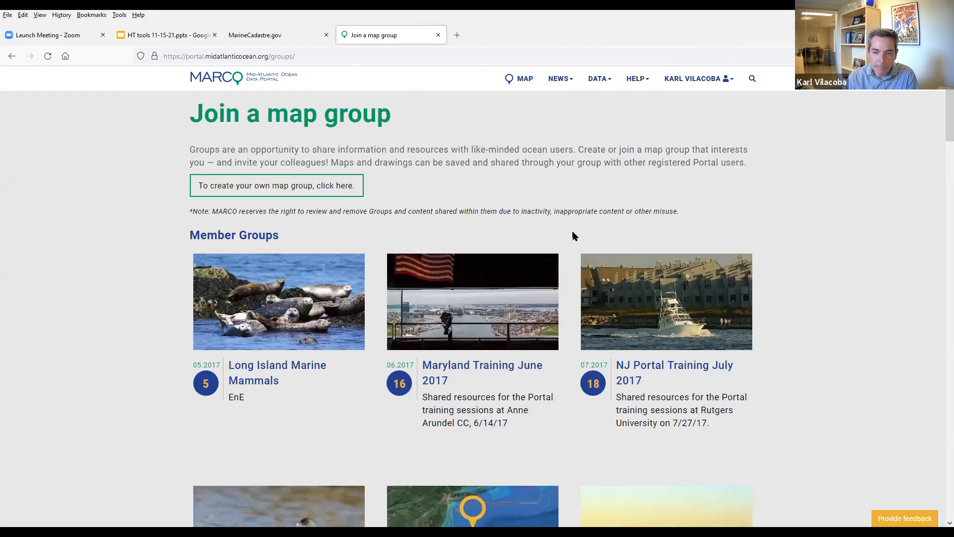
scroll(574, 235, "down", 8)
scroll(645, 316, "down", 2)
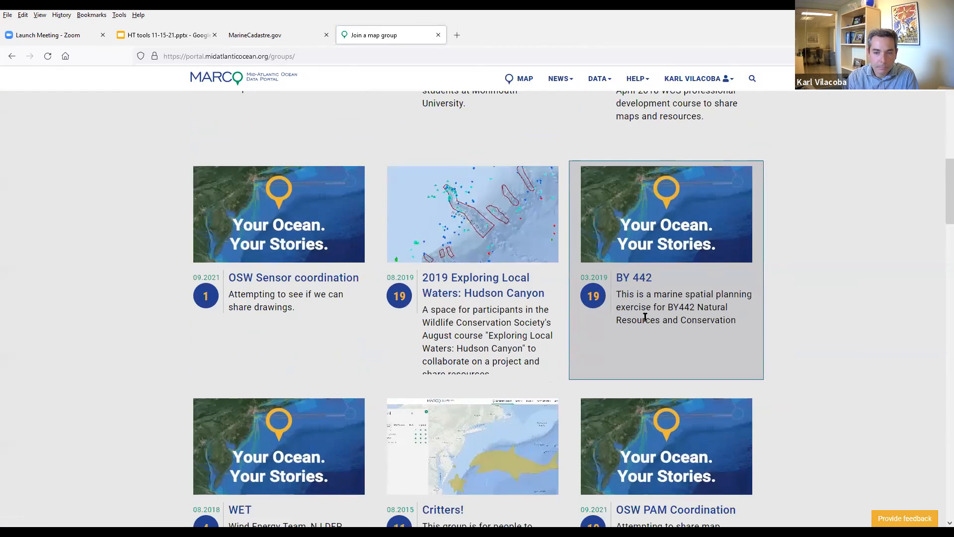
scroll(645, 317, "down", 4)
scroll(607, 313, "down", 3)
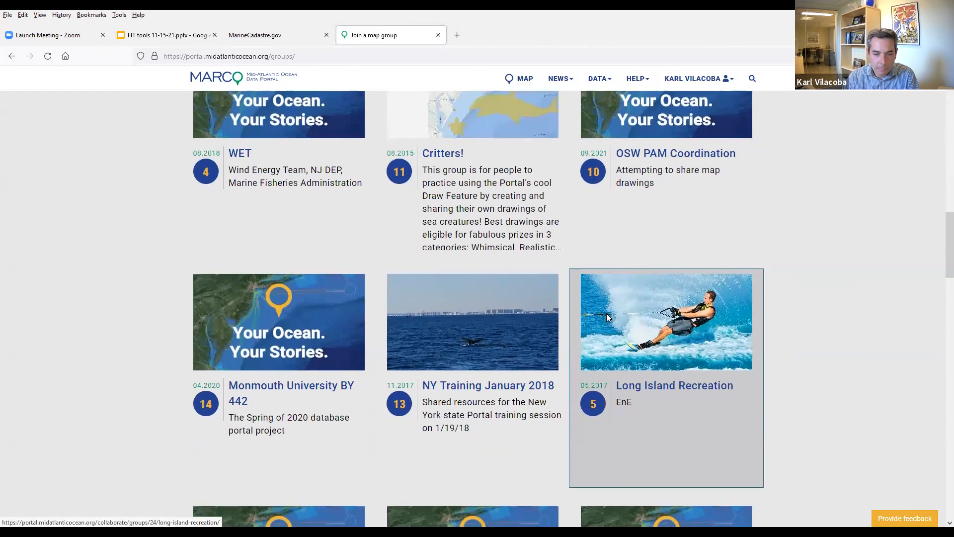
scroll(688, 338, "down", 12)
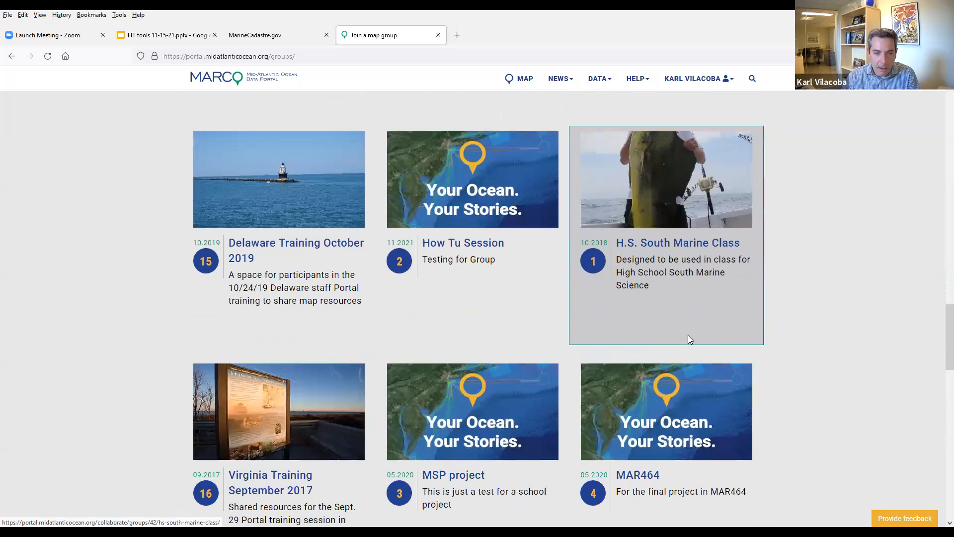
left_click(477, 242)
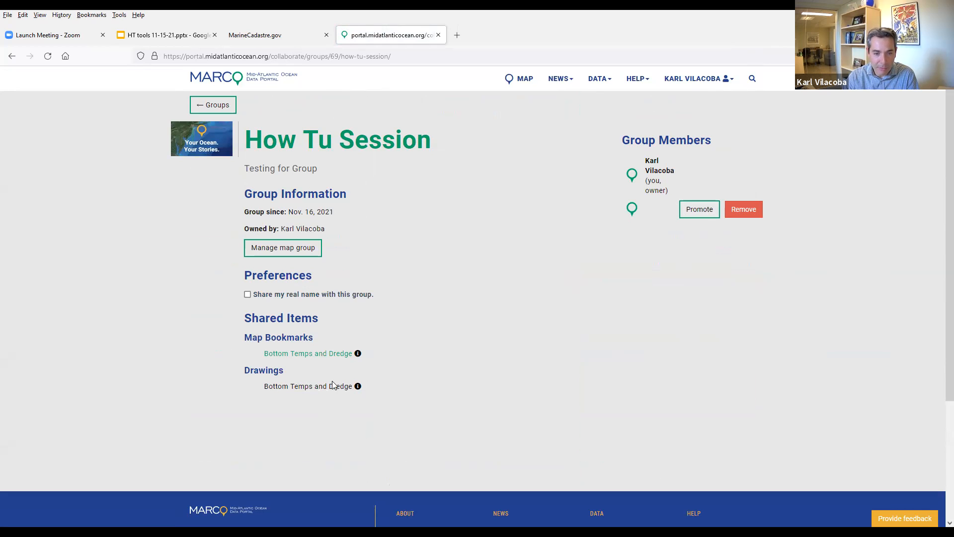
Promote the other How Tu Session group member to manager and demote them back to regular member.
left_click(701, 211)
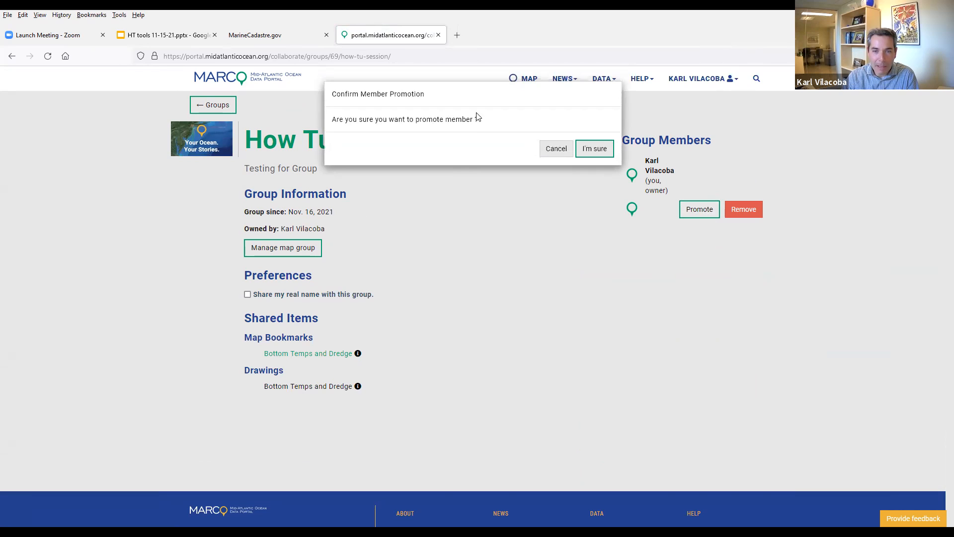
left_click(591, 150)
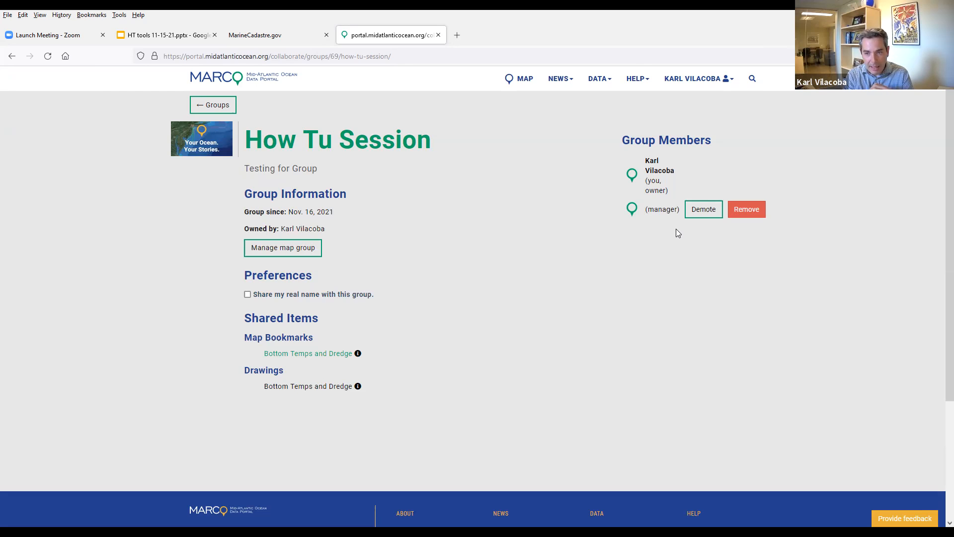
left_click(700, 209)
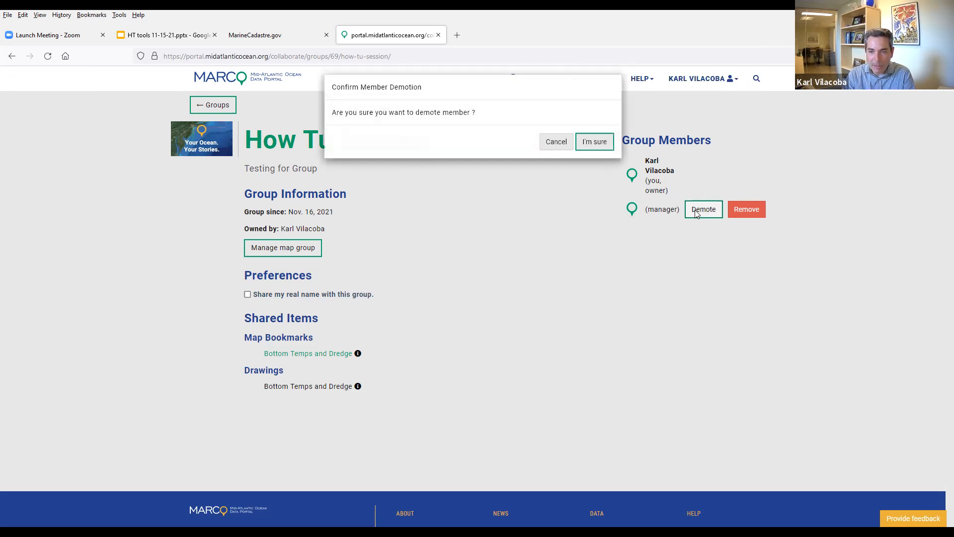
left_click(593, 150)
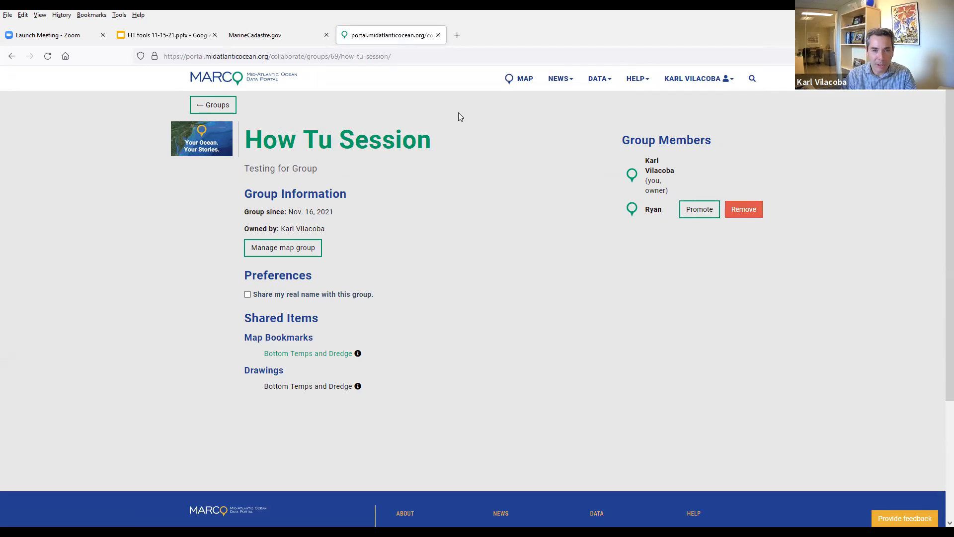
Return to the portal map, load the Bottom Temps and Dredge bookmark, and collapse the map view bookmarks list.
left_click(527, 81)
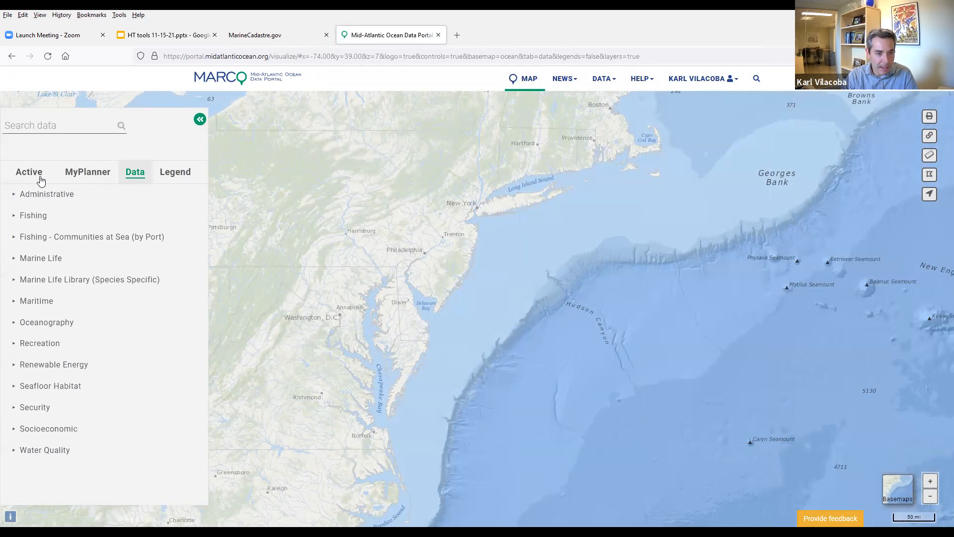
left_click(88, 174)
left_click(55, 195)
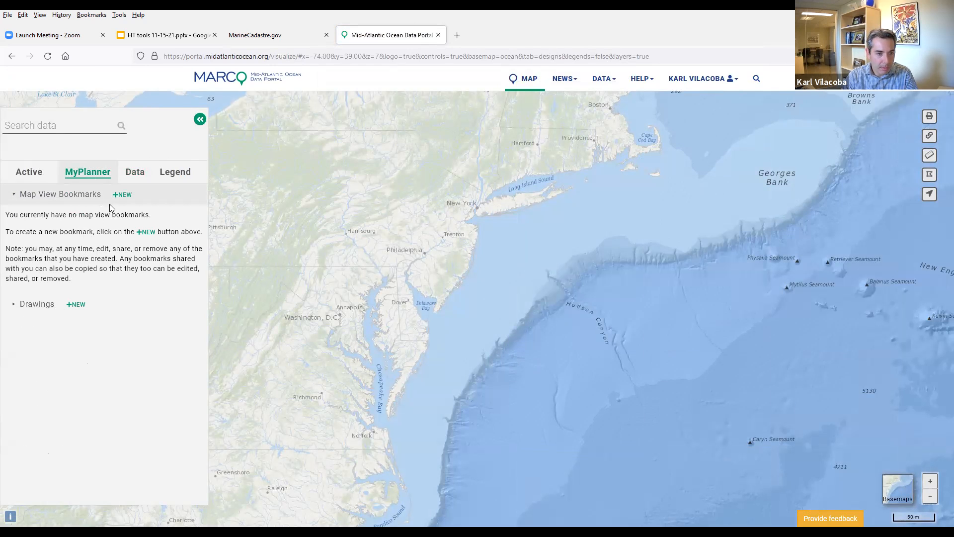
left_click_drag(204, 218, 201, 248)
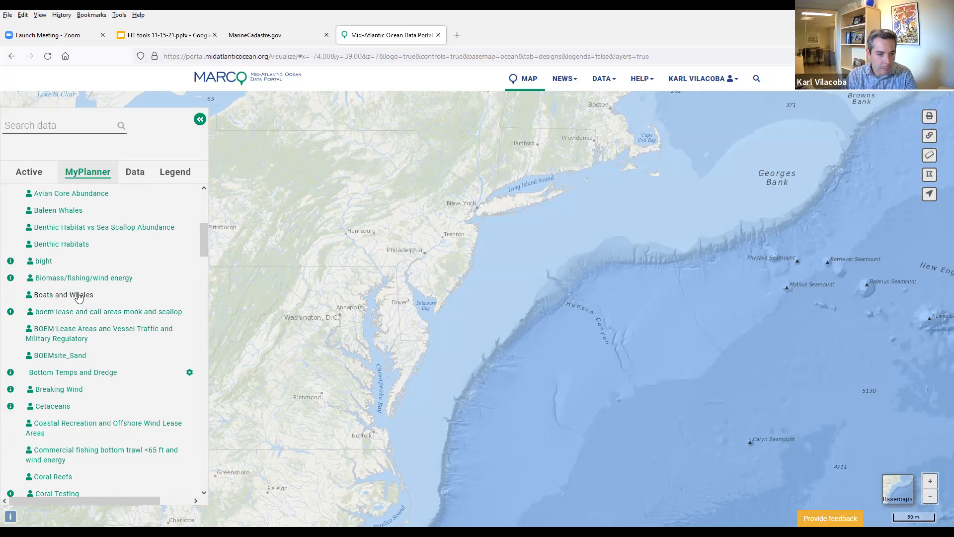
left_click(79, 373)
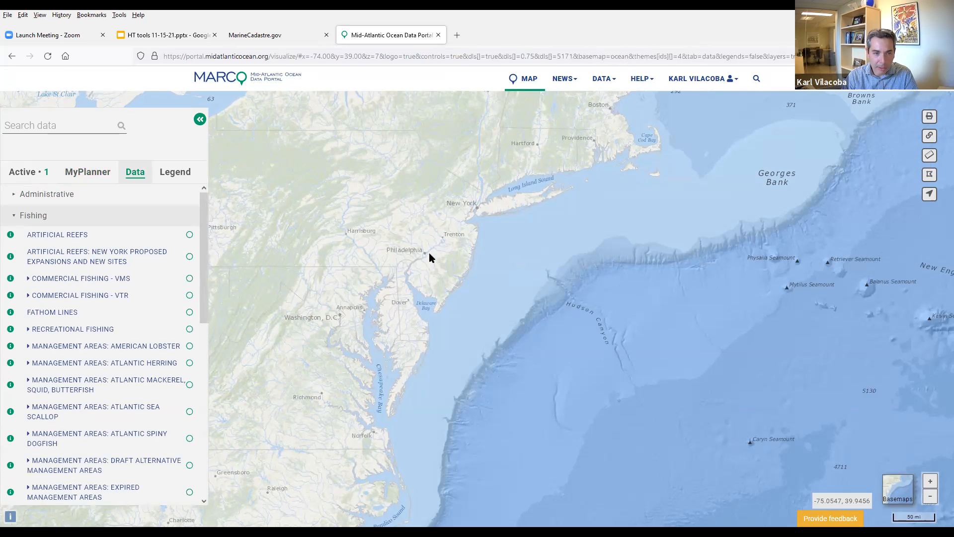
left_click(32, 176)
left_click(87, 173)
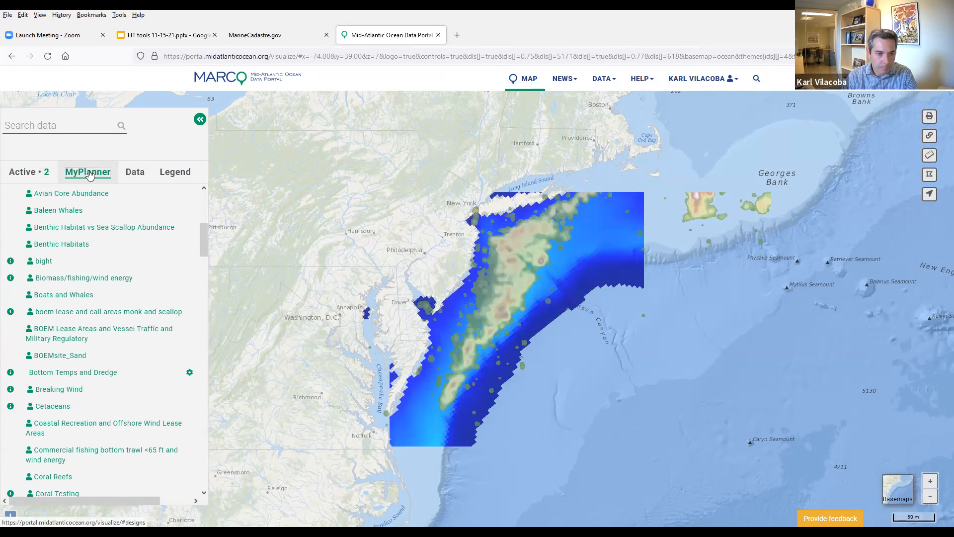
scroll(60, 197, "up", 5)
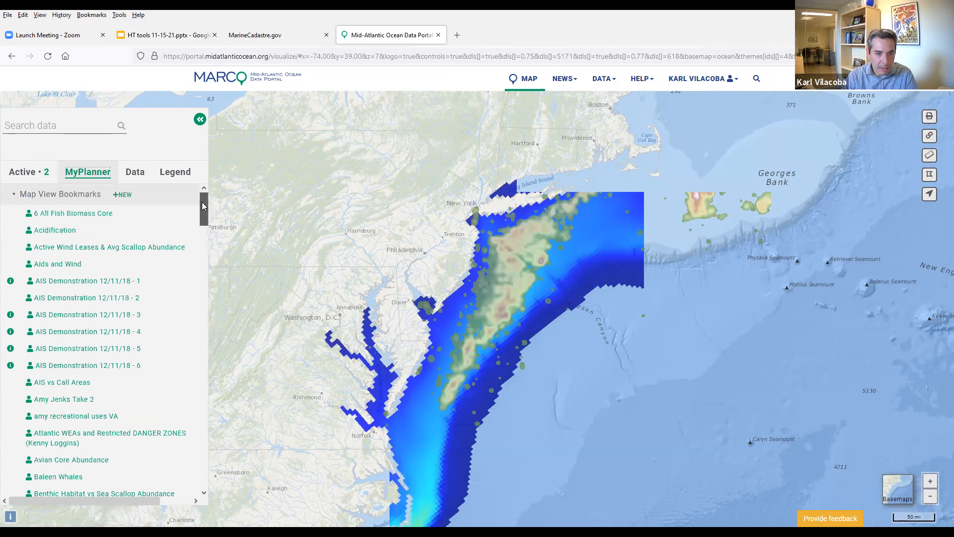
left_click(53, 196)
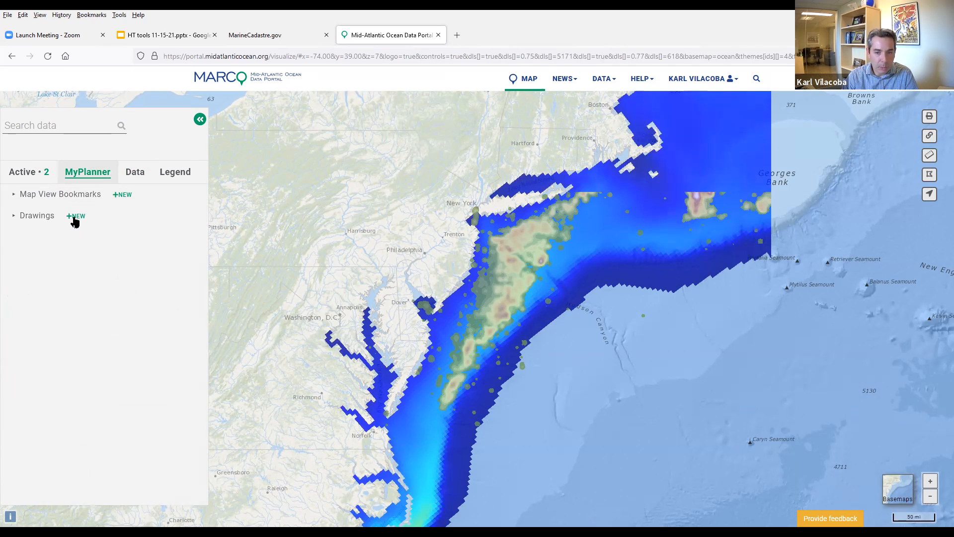
Start a new drawing and place a point on the isolated dredge hotspot just northwest of Hudson Canyon.
scroll(524, 264, "up", 1)
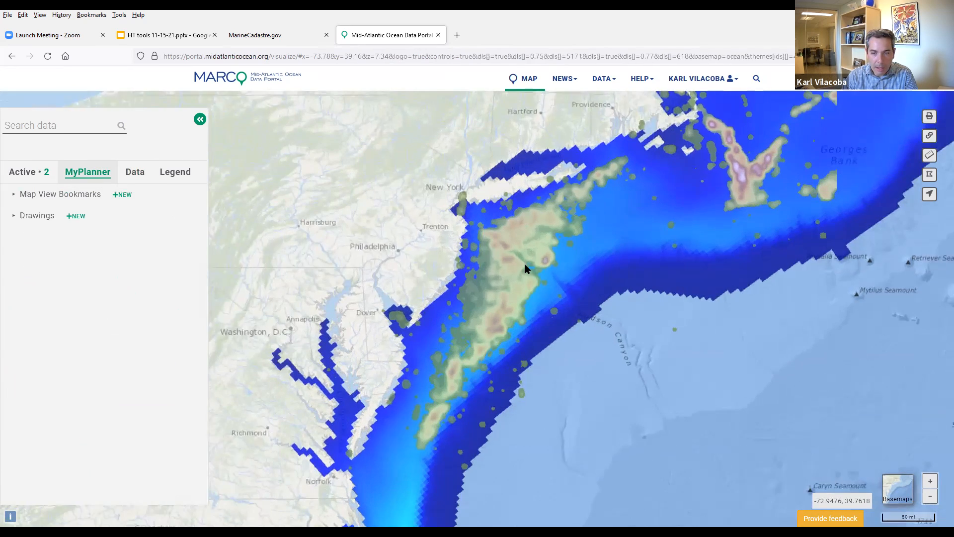
scroll(526, 268, "up", 3)
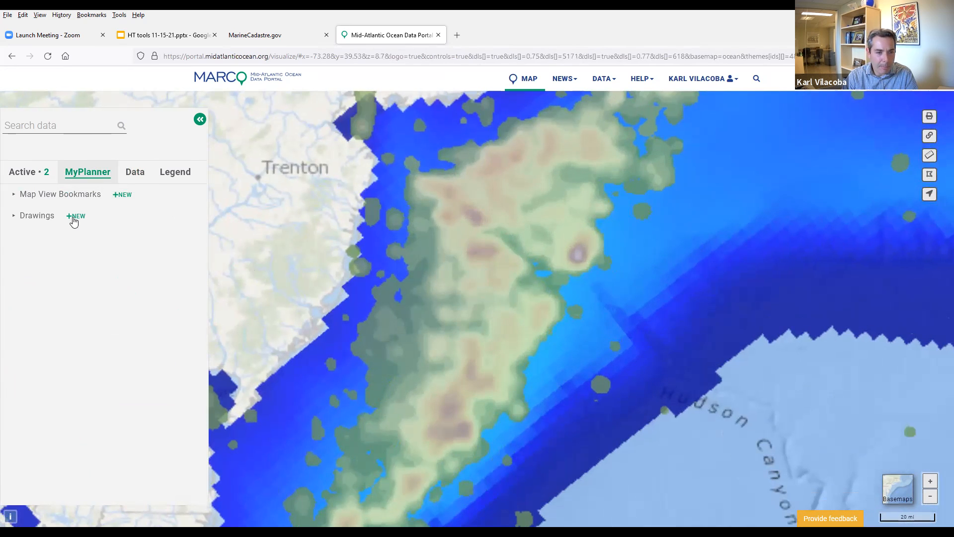
left_click(74, 218)
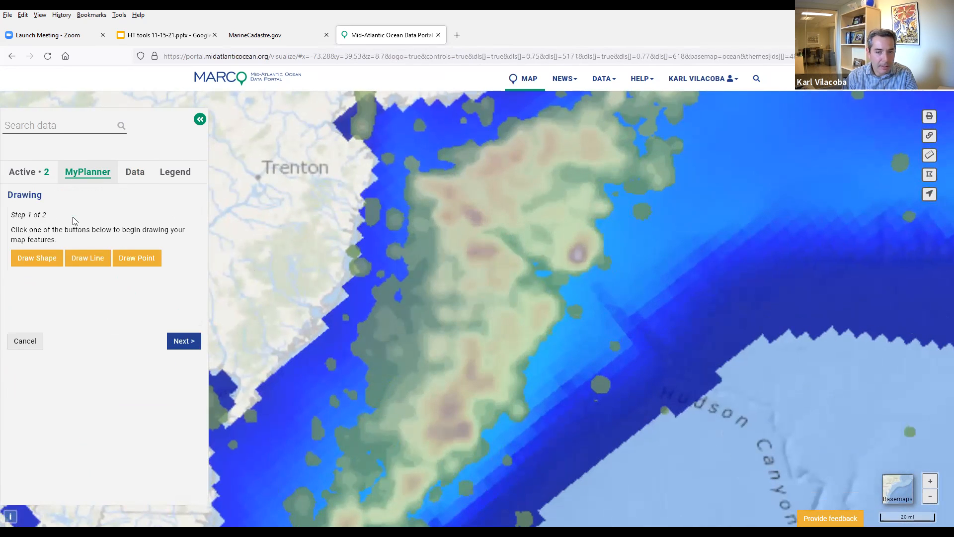
left_click(122, 268)
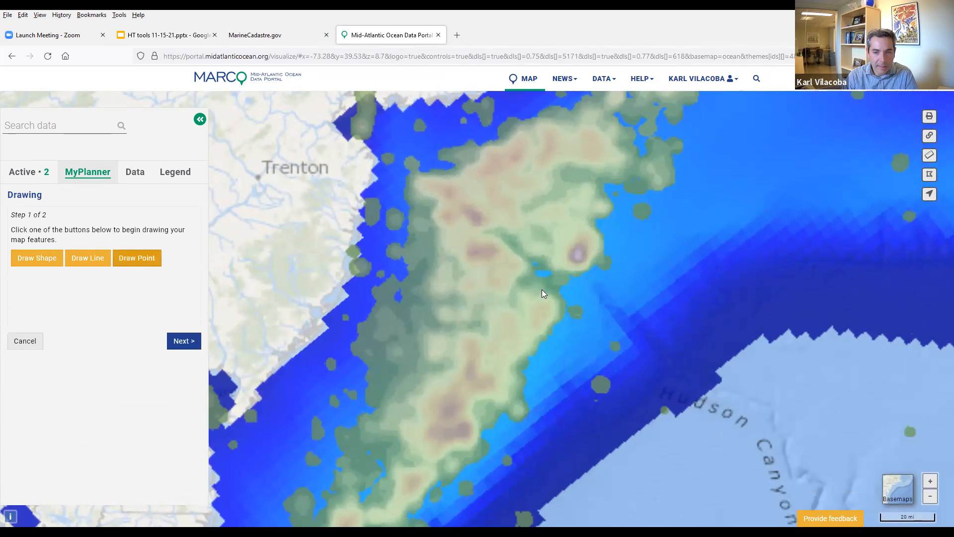
left_click(568, 259)
left_click(579, 260)
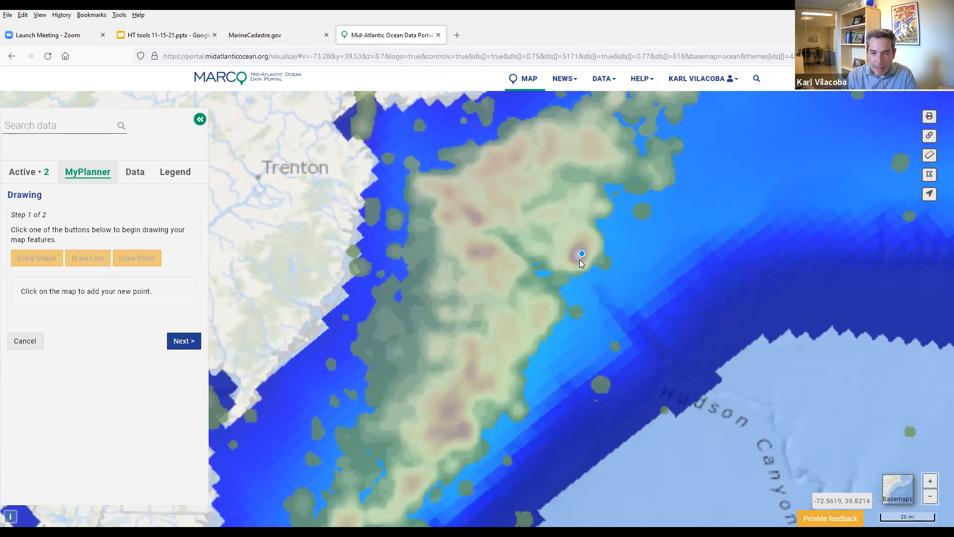
left_click(580, 257)
left_click(579, 254)
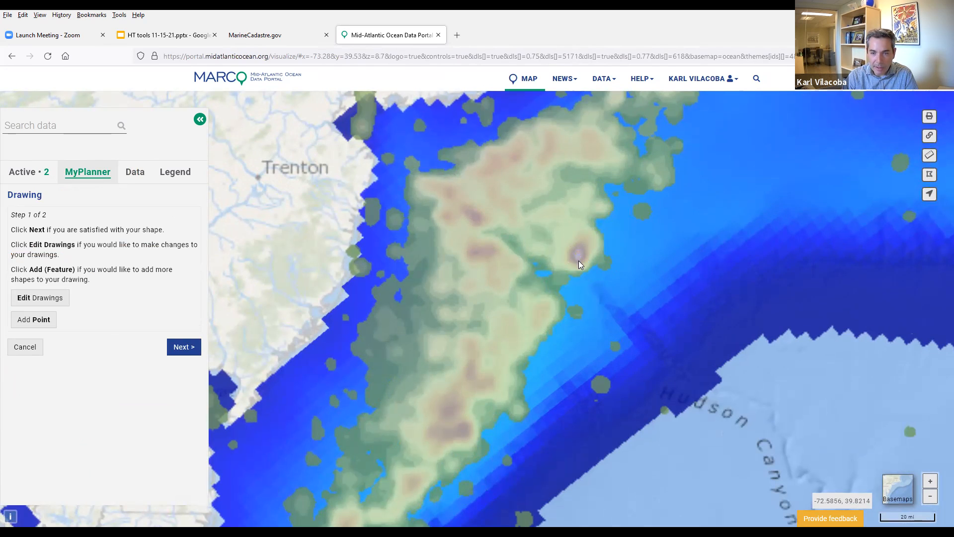
Try to add two more points on the dredge hotspots off New Jersey and continue to the drawing's naming step.
left_click(40, 323)
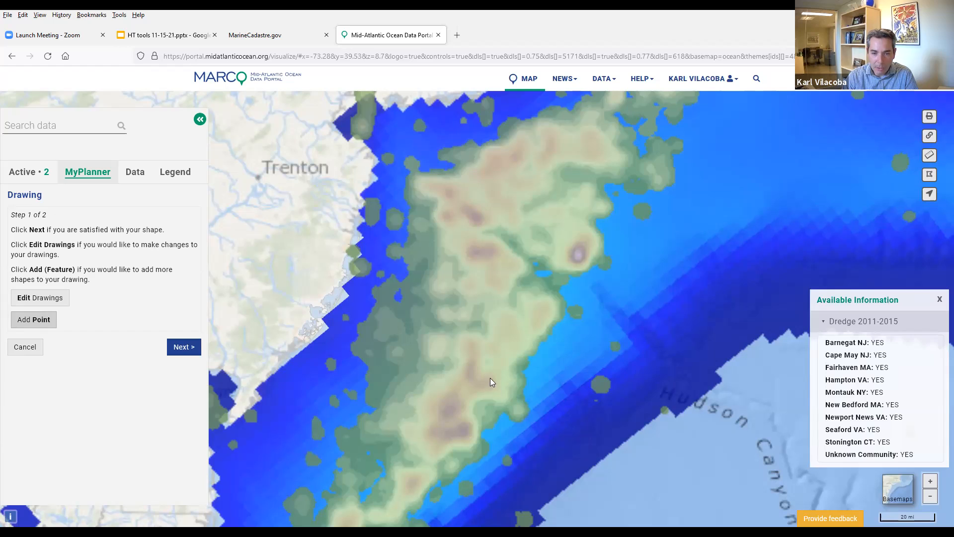
left_click(448, 411)
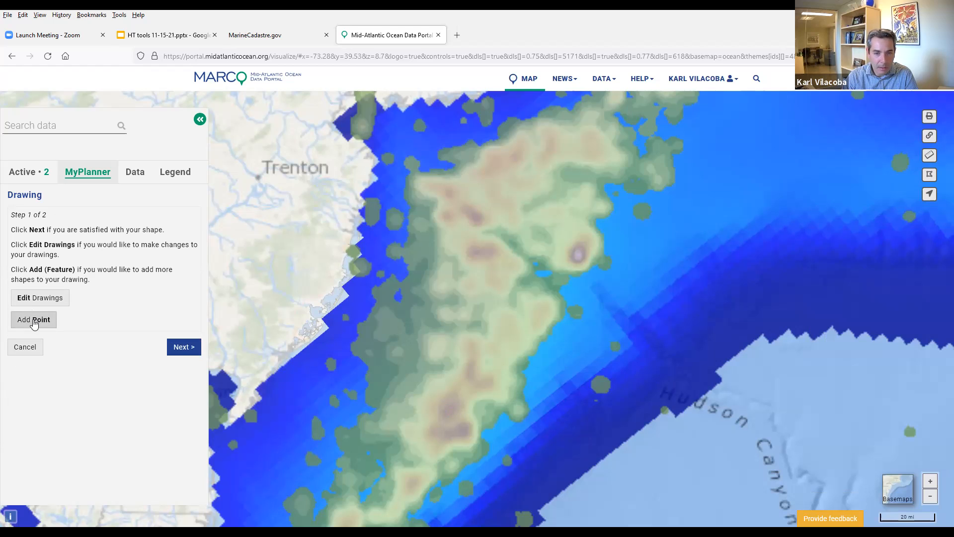
left_click(476, 250)
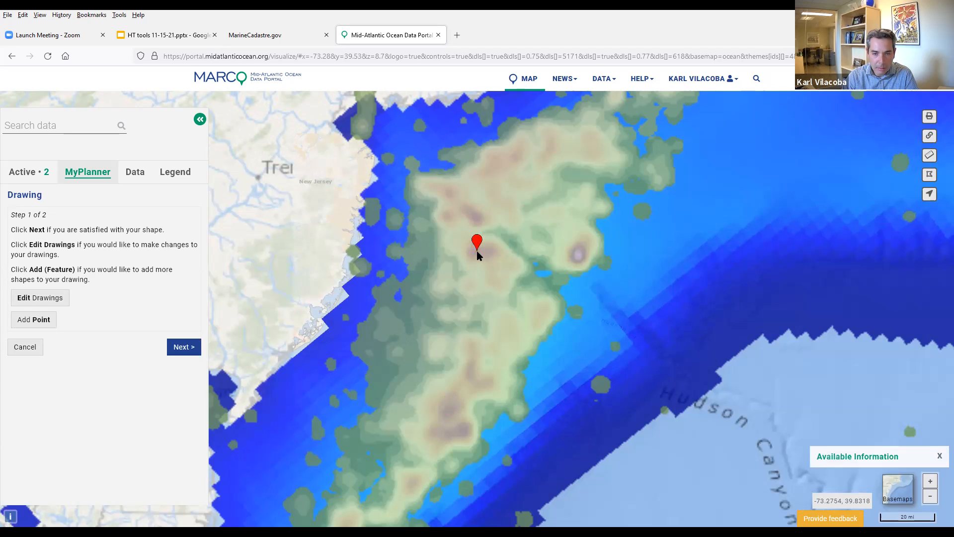
left_click(184, 347)
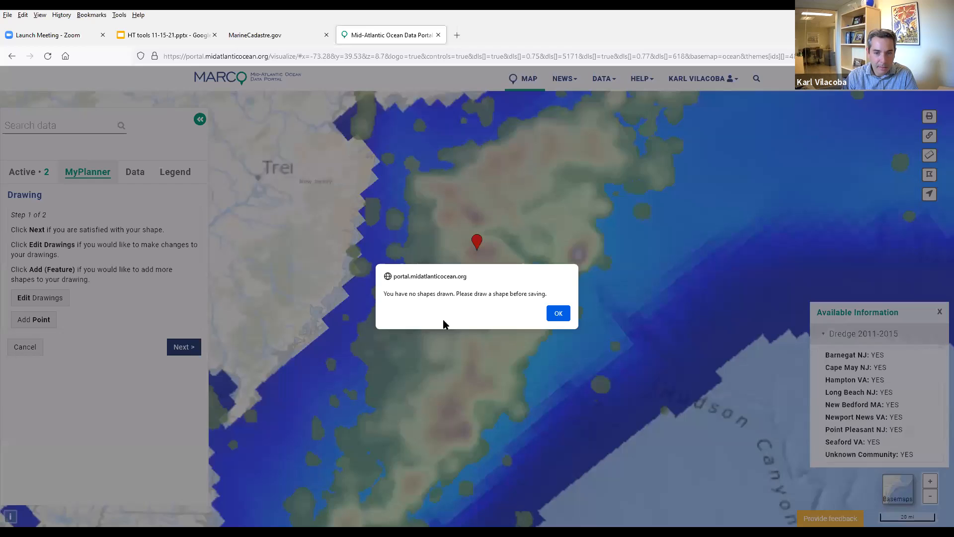
left_click(558, 313)
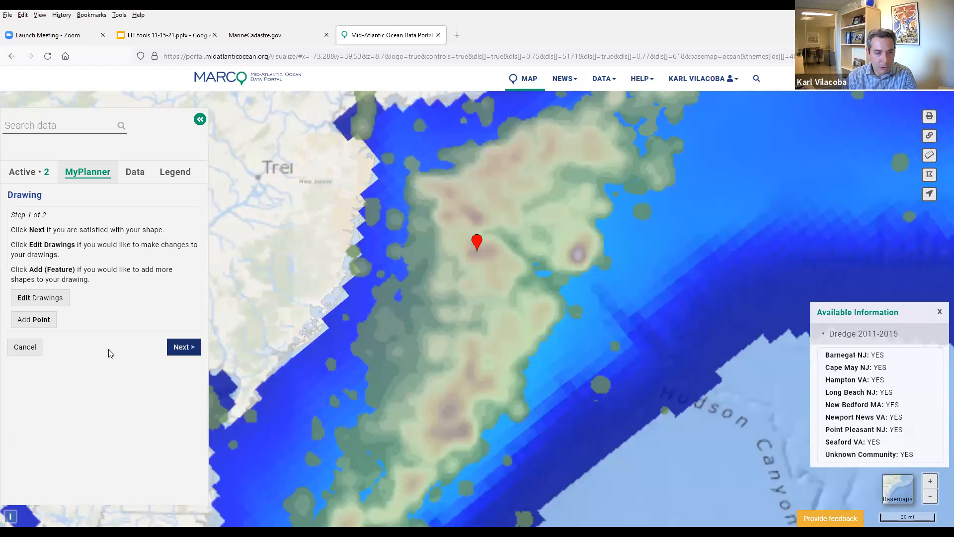
left_click(51, 323)
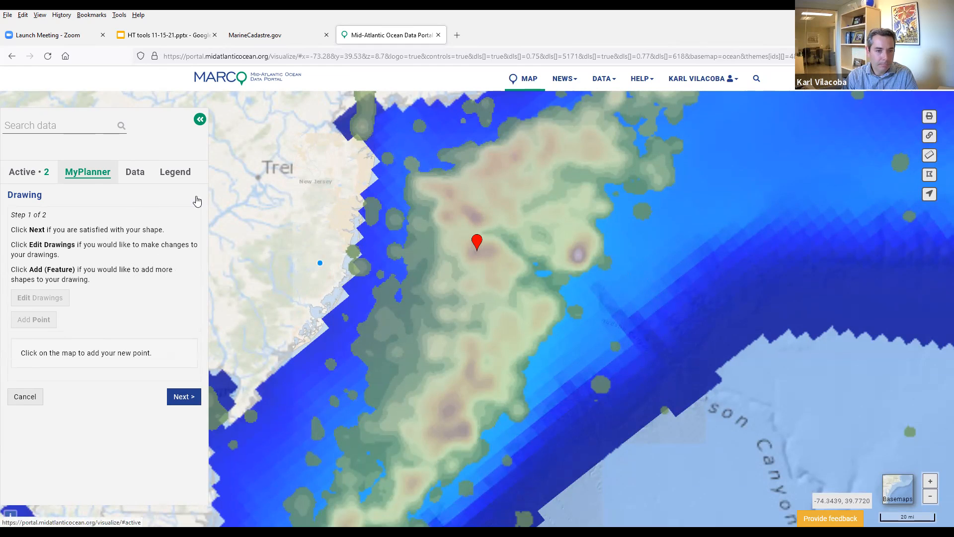
Deactivate the Dredge 2011-2015 and MARACOOS Bottom Temperature Monthly Slider layers, and cancel the unfinished point drawing.
left_click(49, 175)
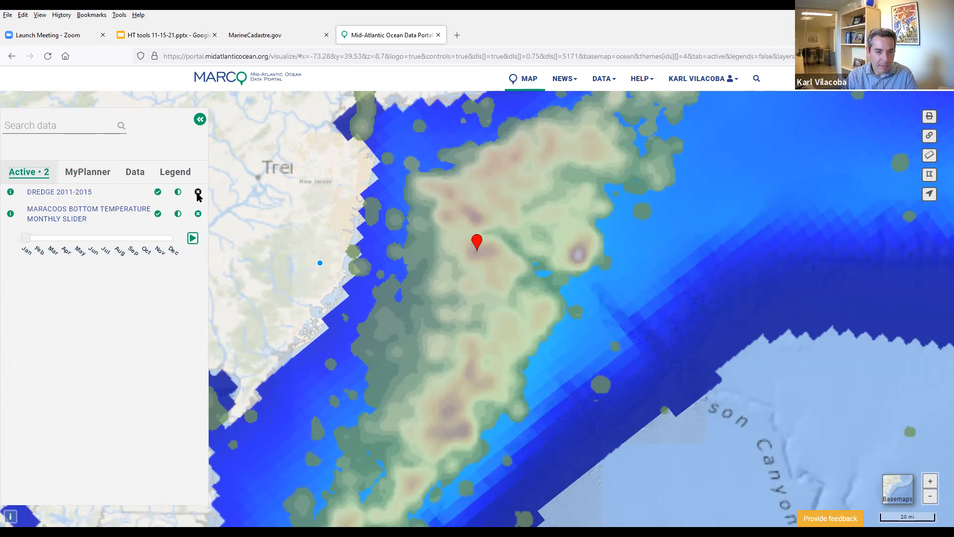
left_click(198, 191)
left_click(198, 198)
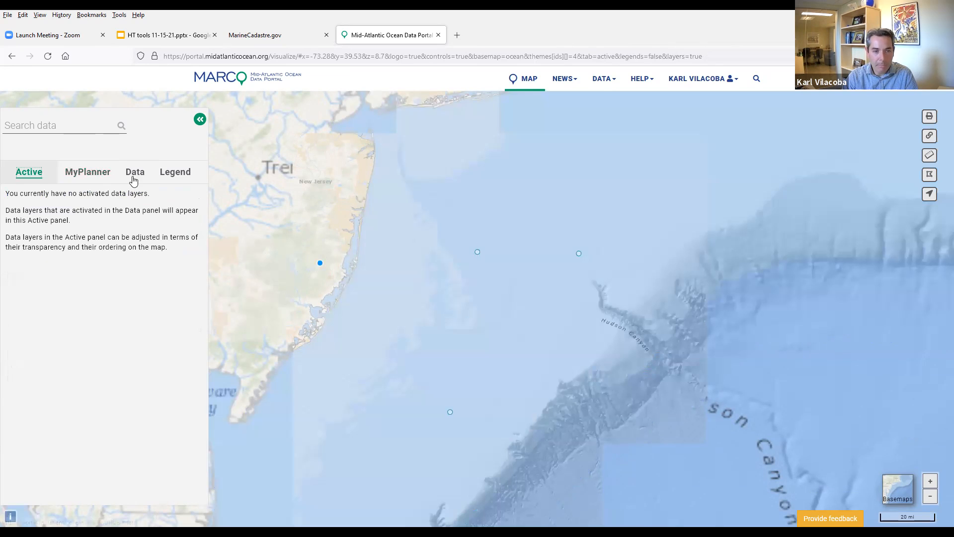
left_click(134, 175)
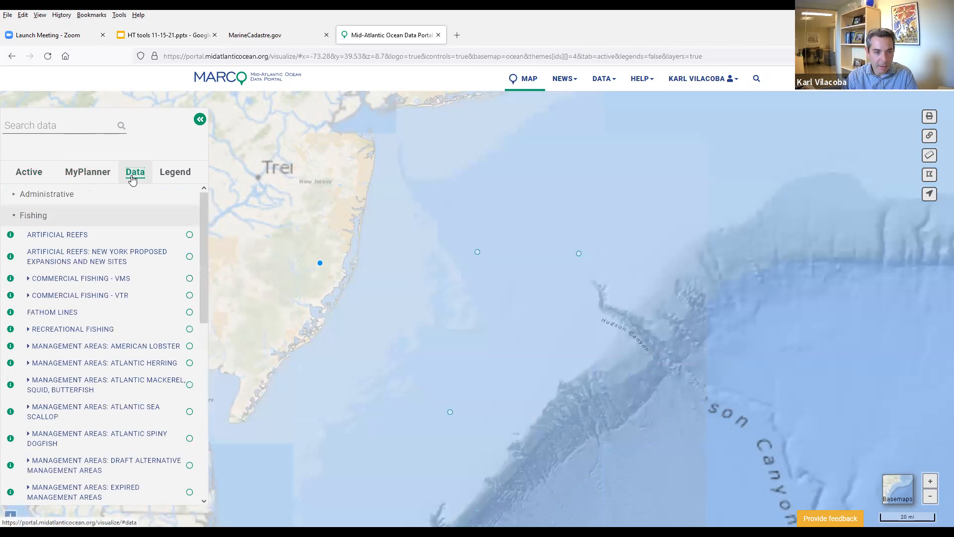
left_click(32, 218)
left_click(28, 175)
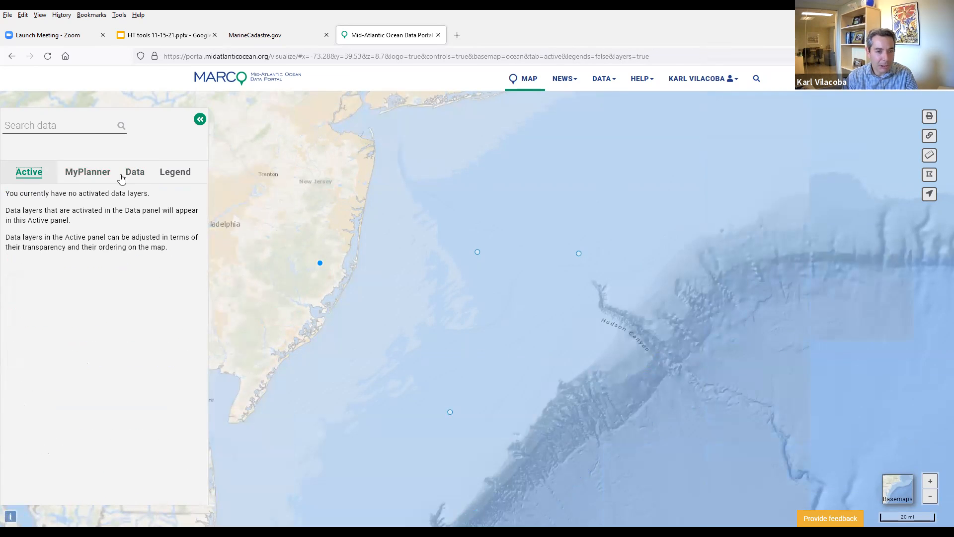
left_click(101, 177)
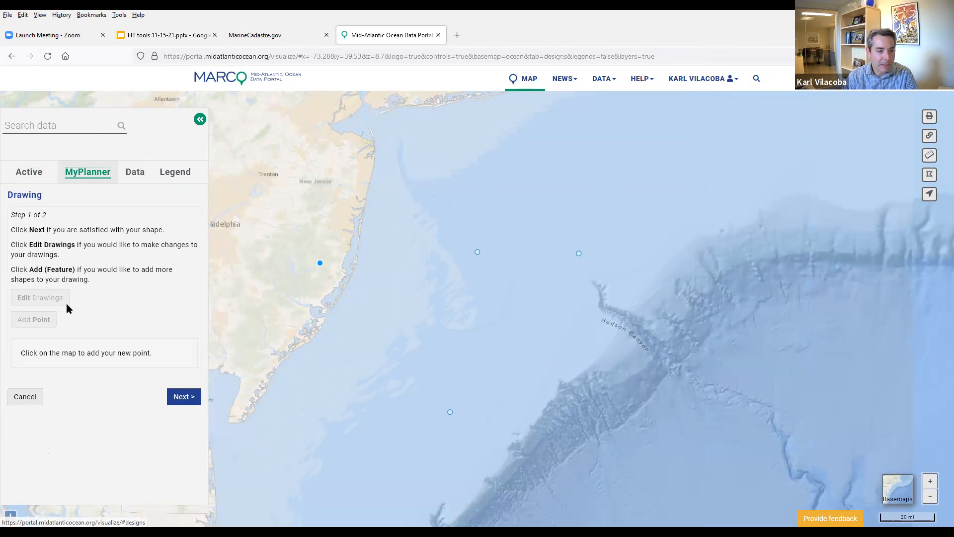
left_click(22, 398)
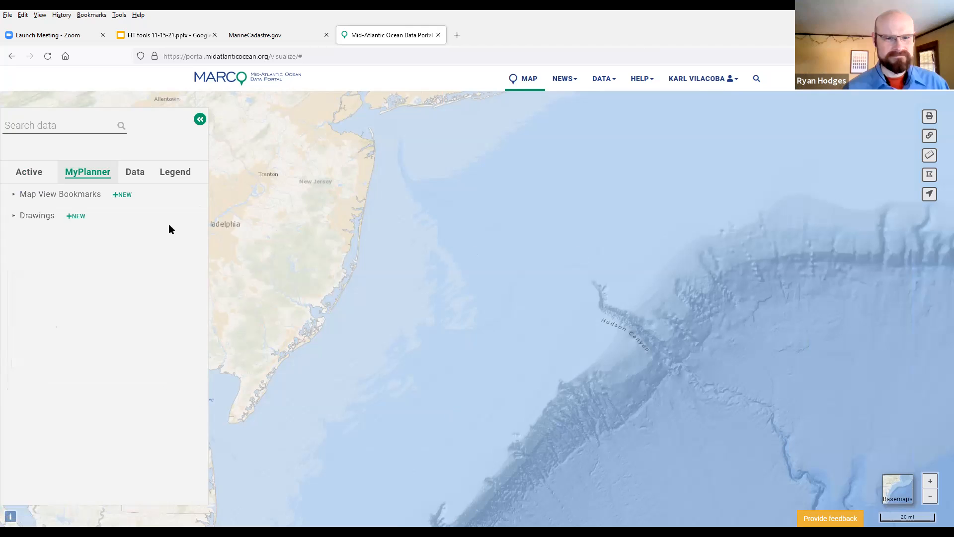
Start a new drawing and place three points down the upper end of Hudson Canyon.
left_click(75, 216)
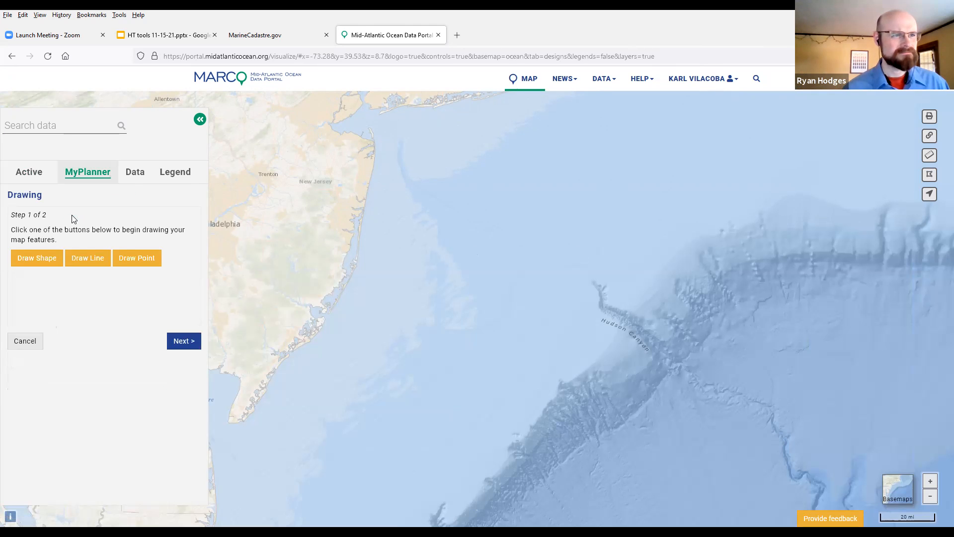
left_click(151, 261)
left_click(593, 281)
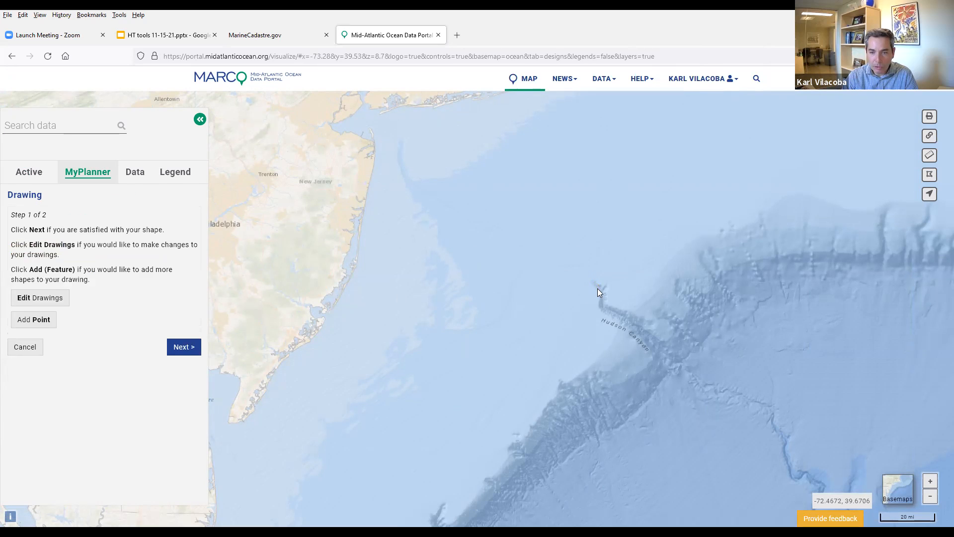
left_click(35, 321)
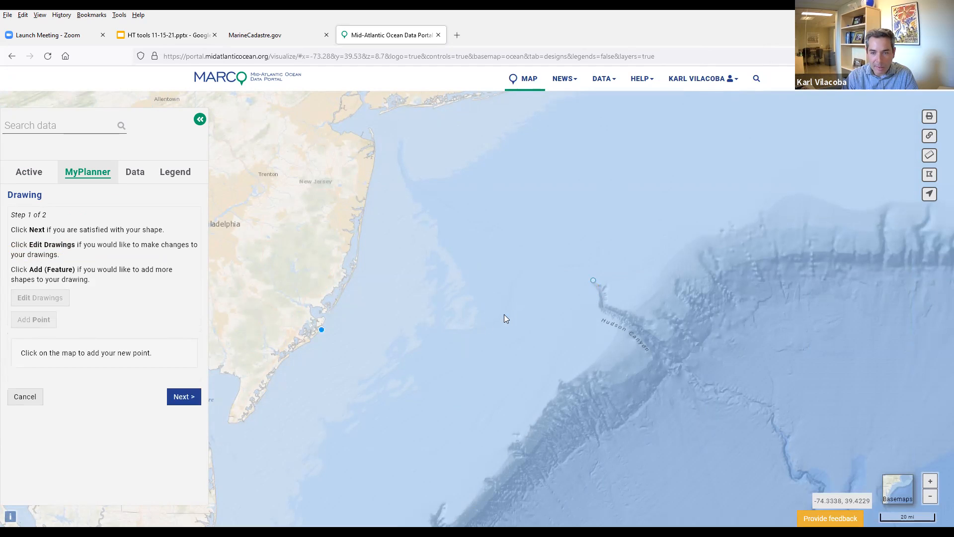
left_click(600, 292)
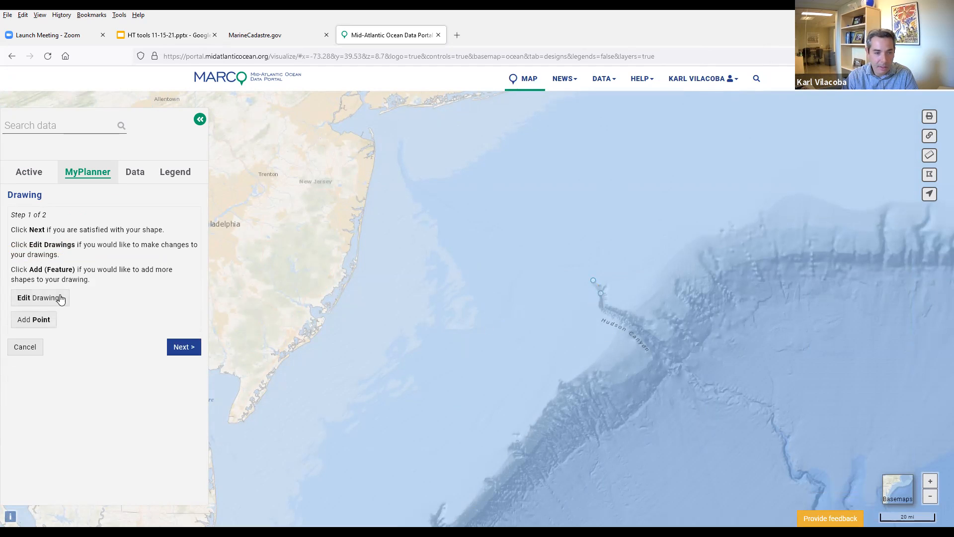
left_click(48, 322)
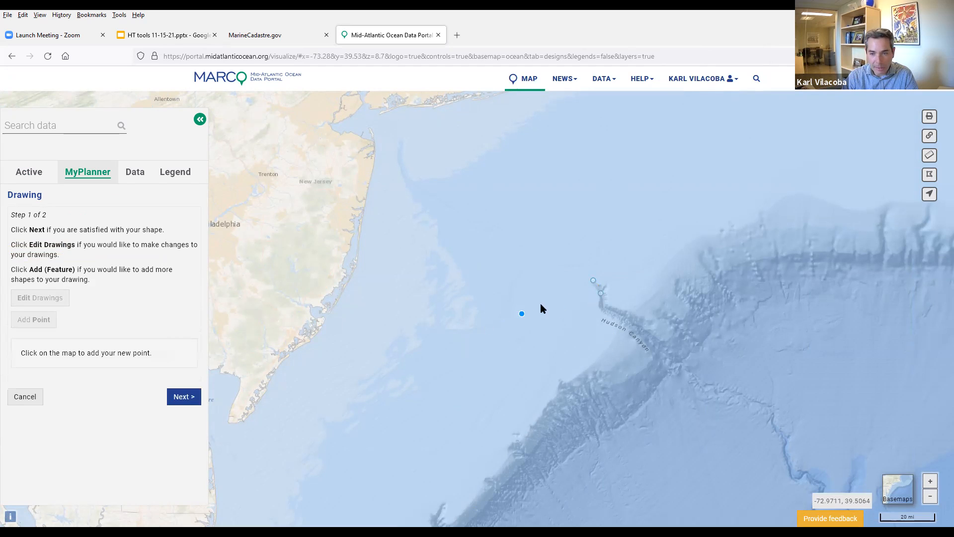
left_click(604, 308)
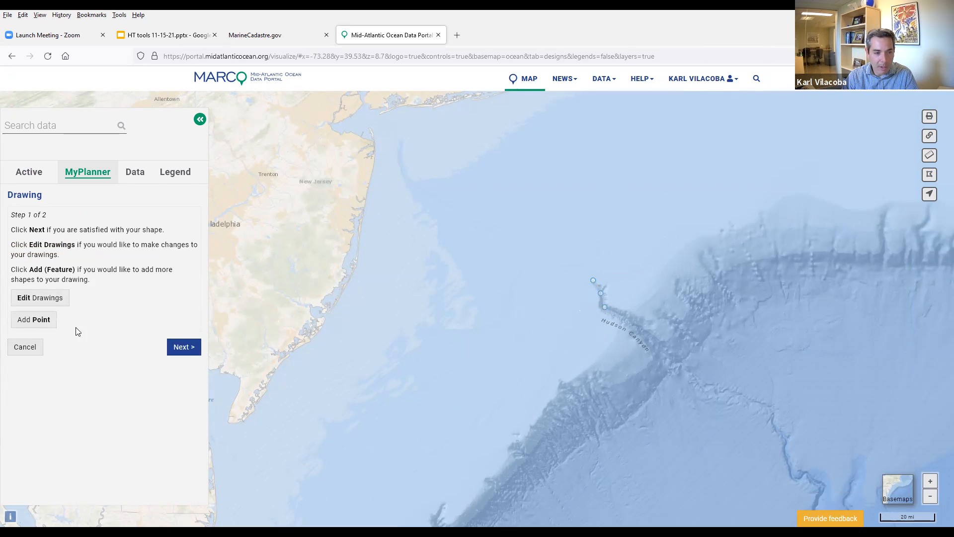
Name the point drawing Bottom of Canyon and save it without a description.
left_click(180, 348)
left_click(76, 243)
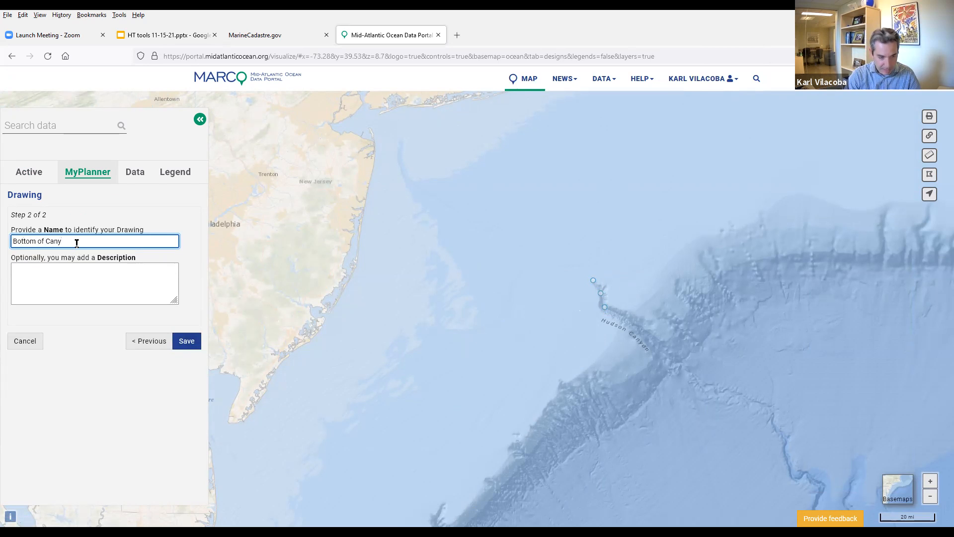
left_click(191, 345)
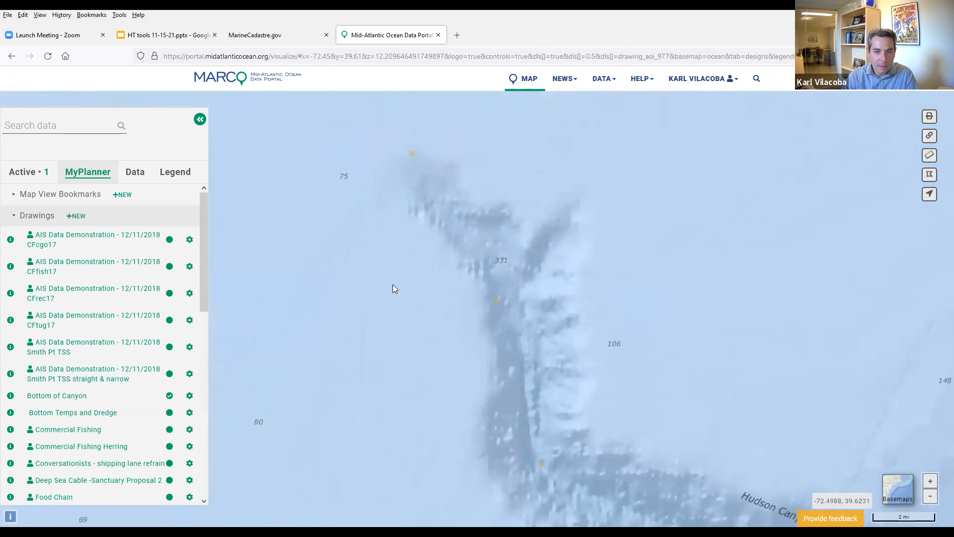
Start a new line drawing and trace a line about 35 miles long down Hudson Canyon from its upper end.
scroll(393, 284, "down", 2)
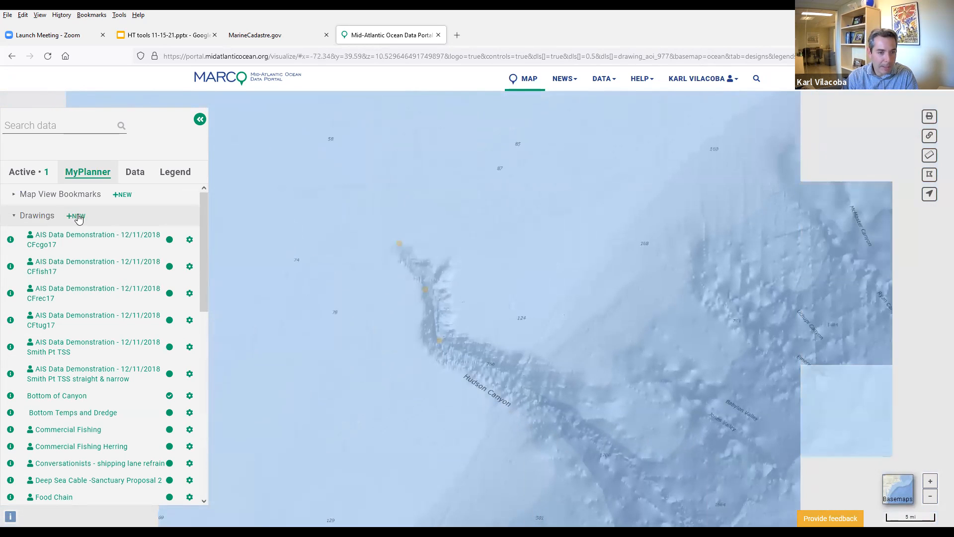
left_click(76, 216)
left_click(99, 263)
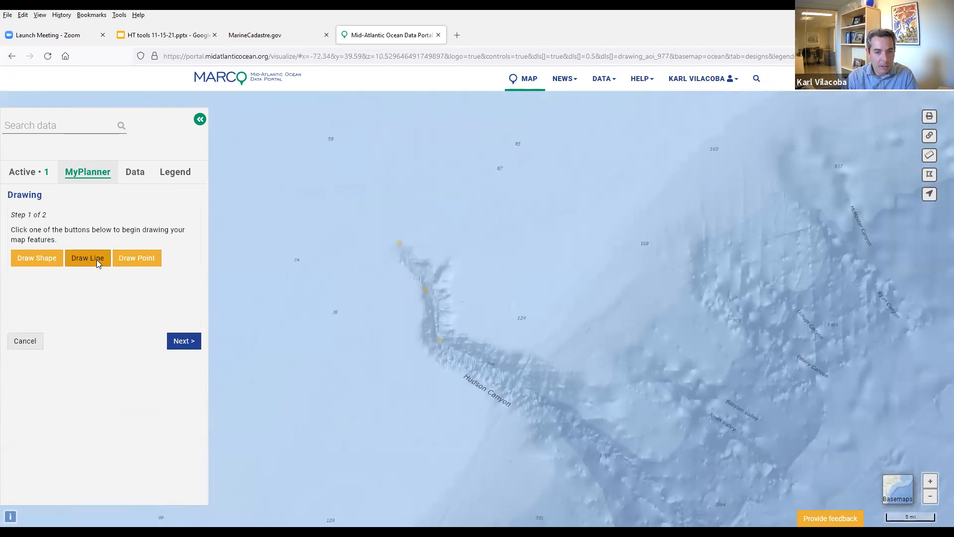
left_click(435, 285)
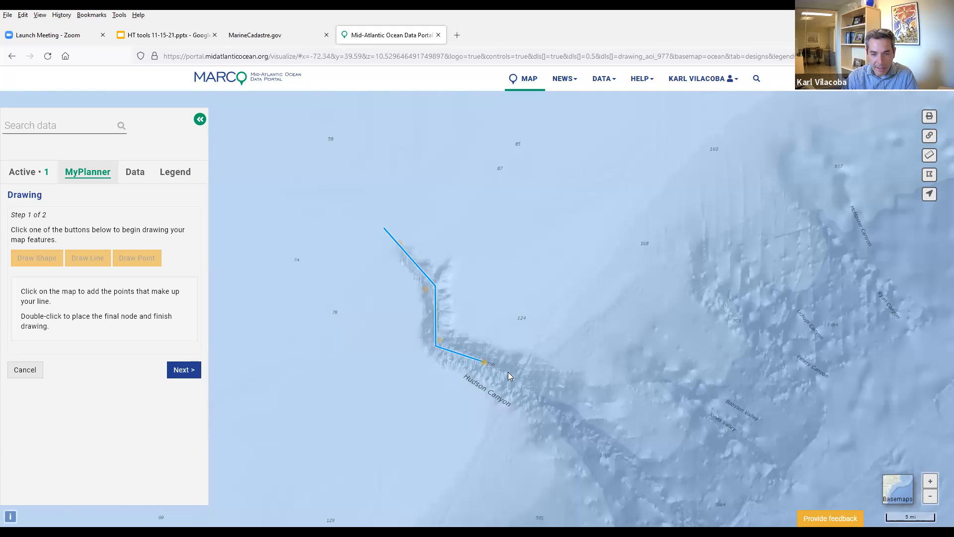
left_click(589, 438)
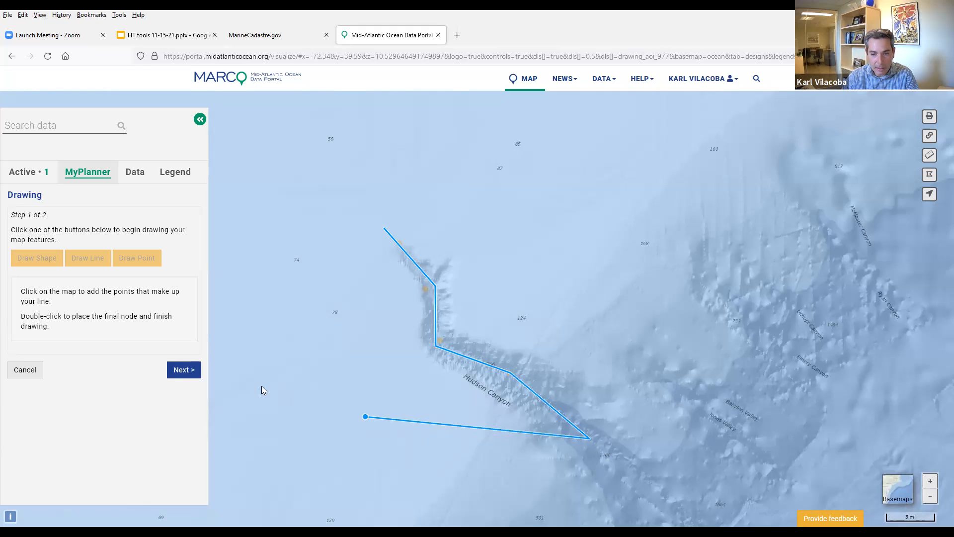
double_click(609, 456)
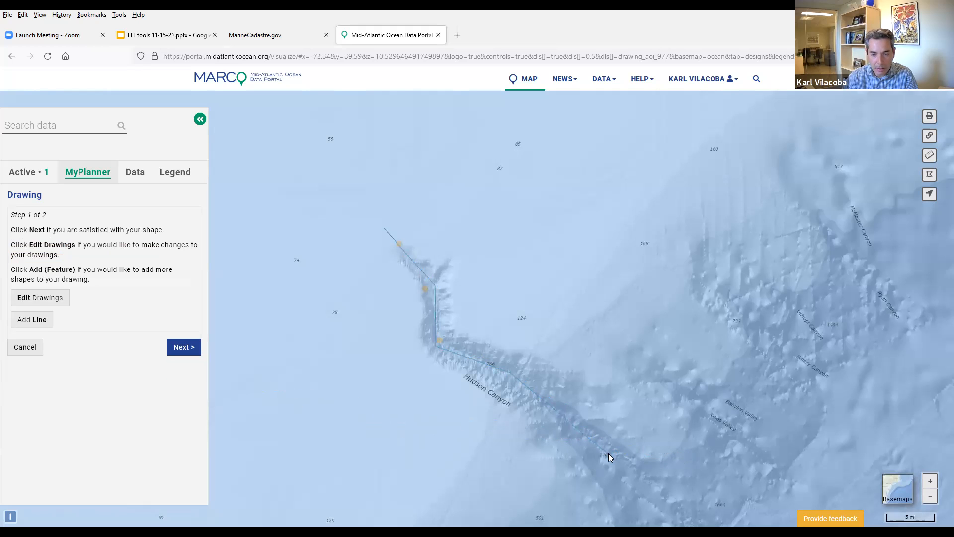
Name the line drawing Bottom Line Sample and save it without a description.
left_click(185, 347)
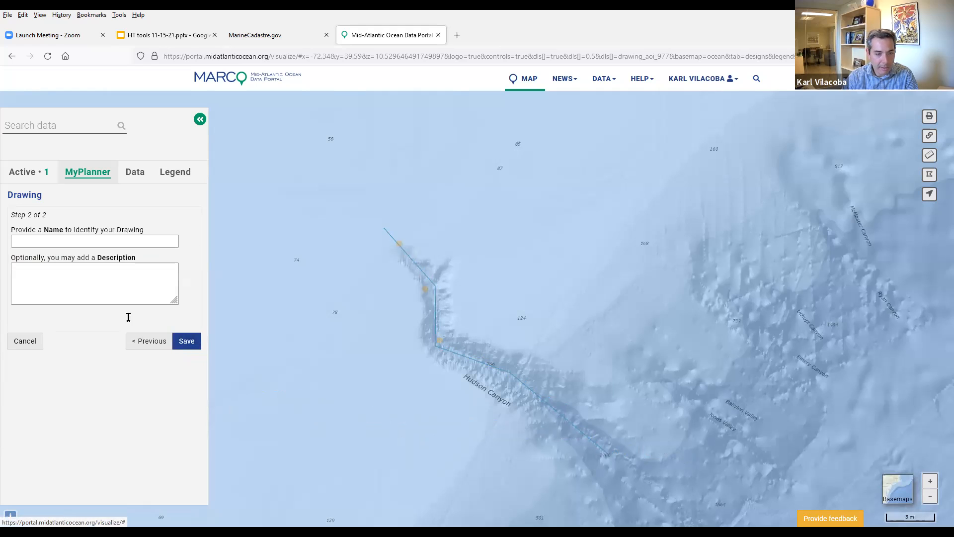
left_click(112, 243)
type("L")
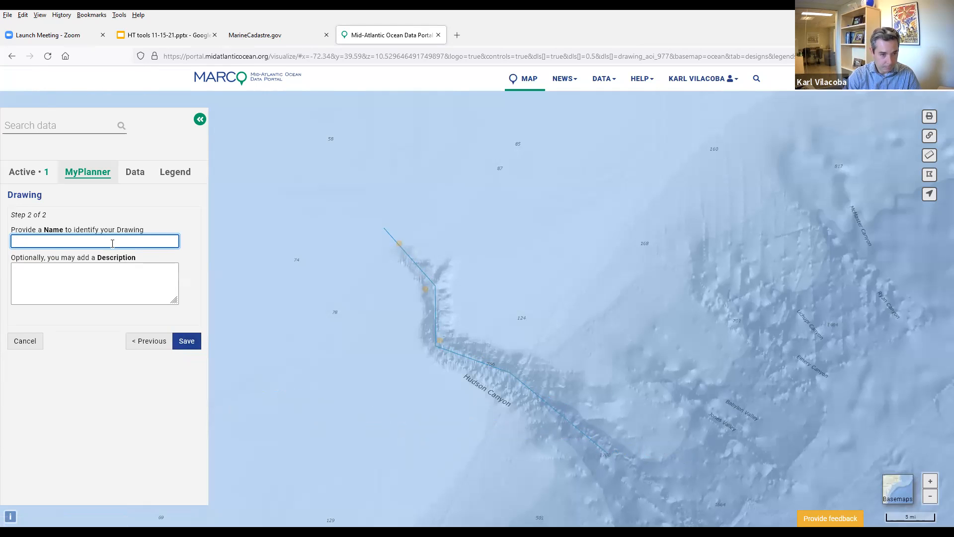
type(" L")
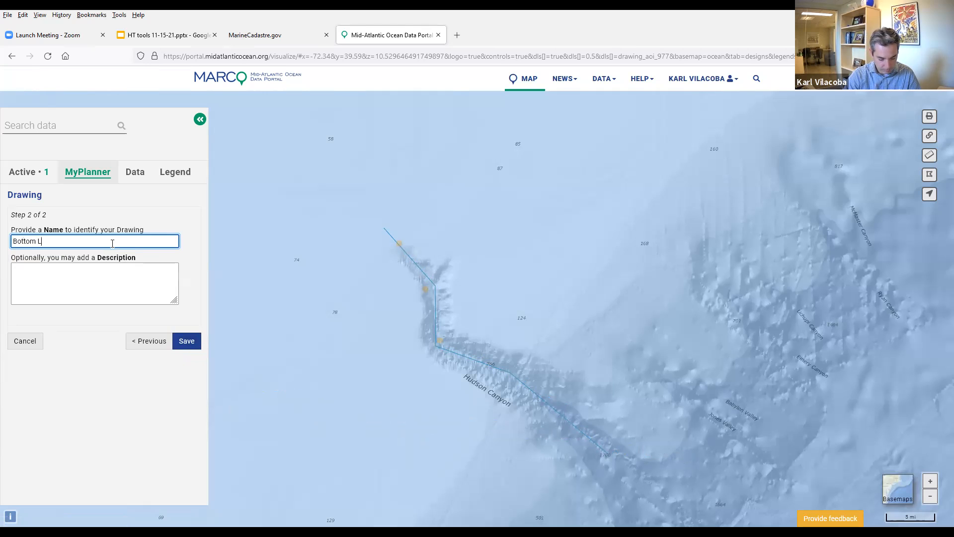
type("ine Sample")
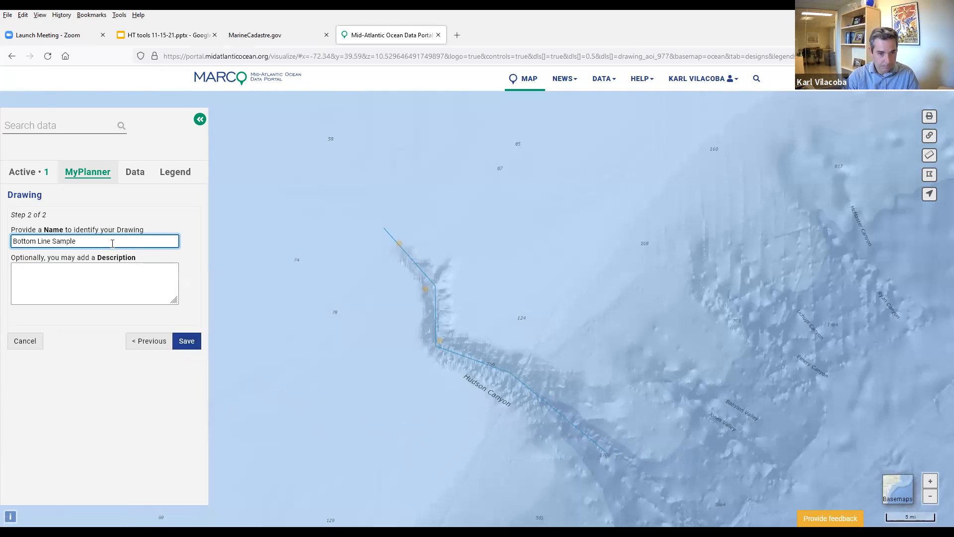
left_click(196, 341)
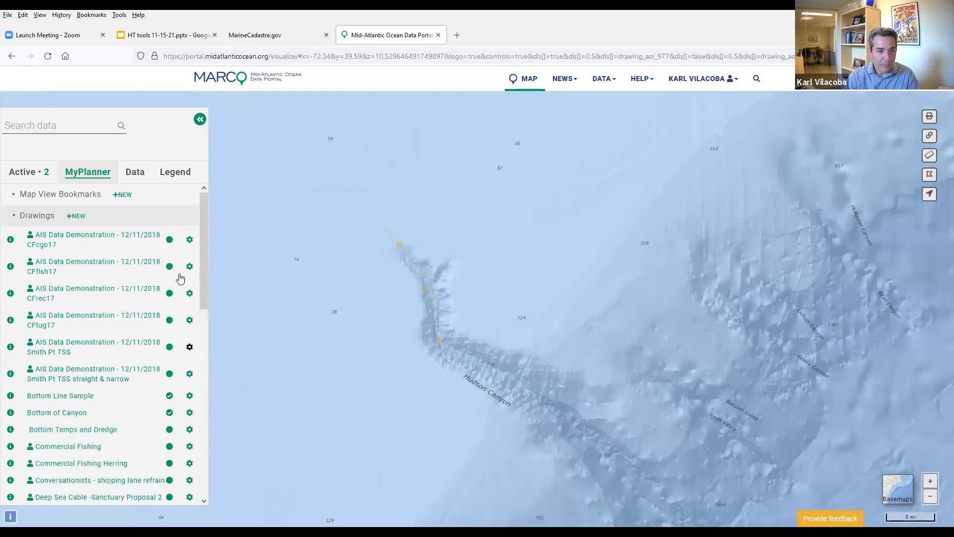
Toggle the drawings so that Bottom Line Sample and Bottom Temps and Dredge are active and Bottom of Canyon is hidden.
left_click_drag(207, 220, 205, 228)
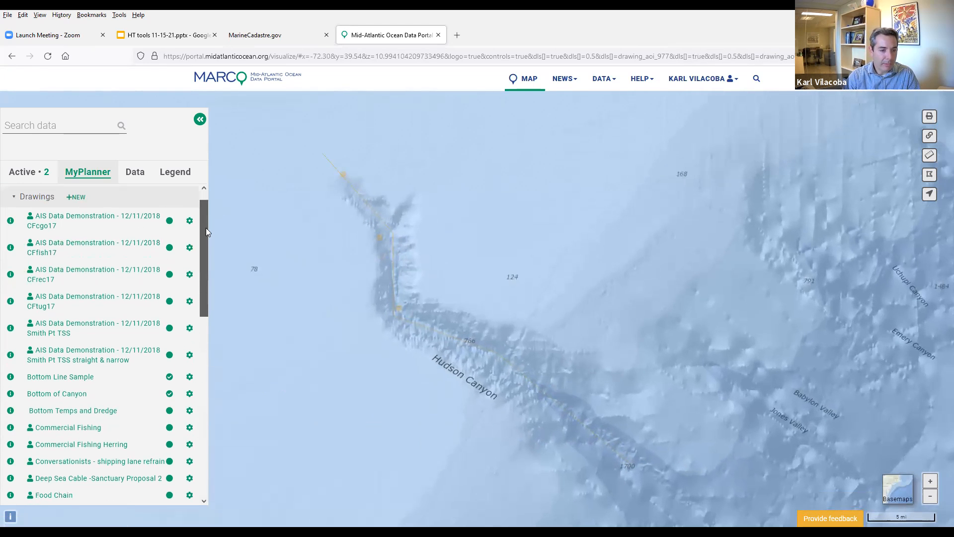
left_click(88, 384)
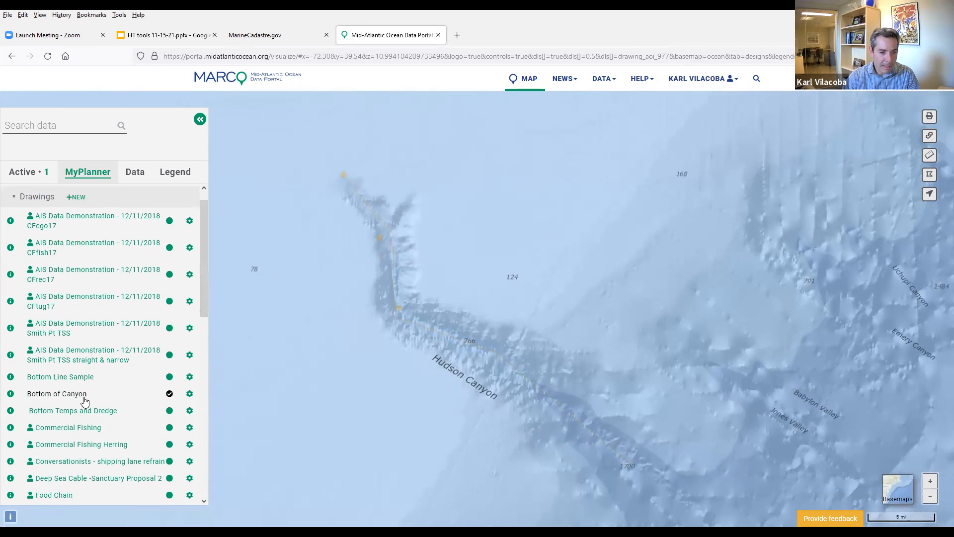
left_click(80, 381)
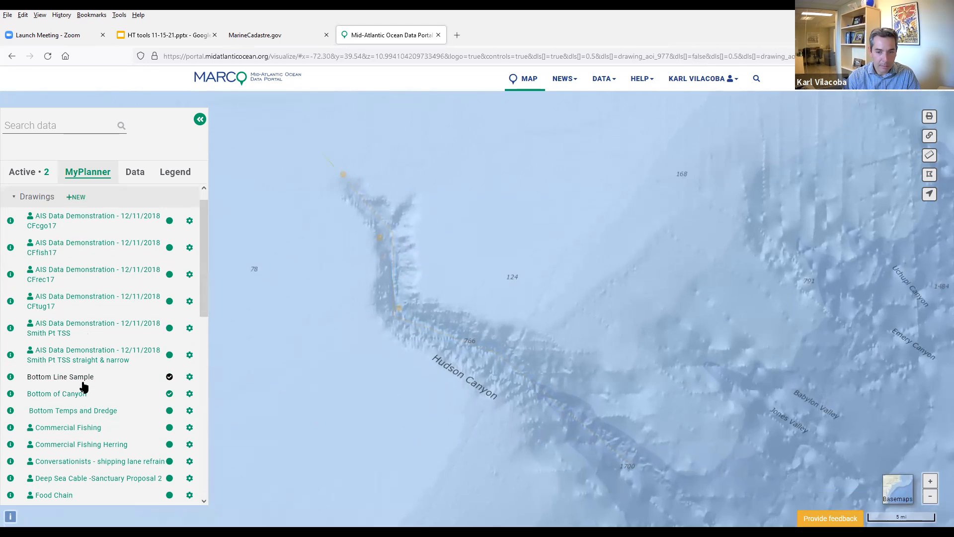
left_click(82, 397)
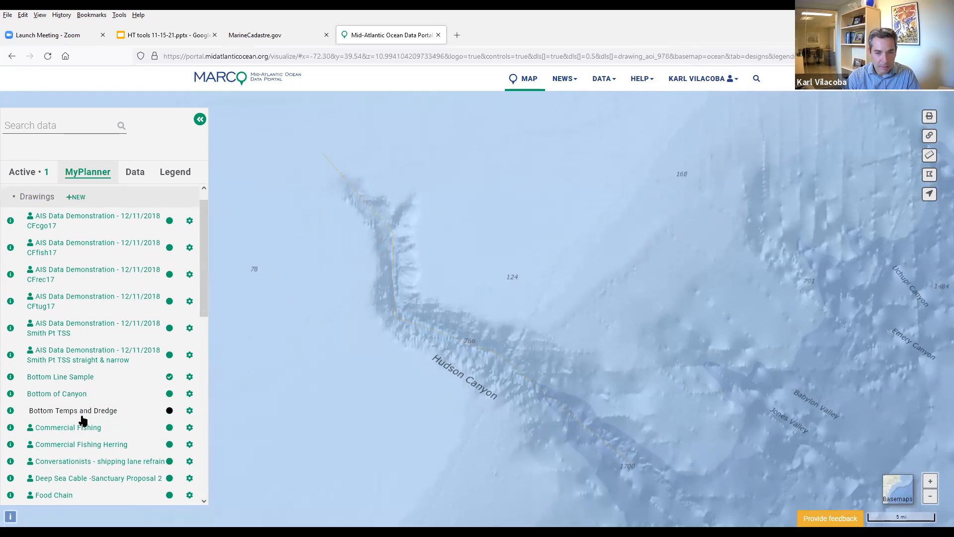
left_click(82, 416)
left_click(82, 416)
left_click(83, 417)
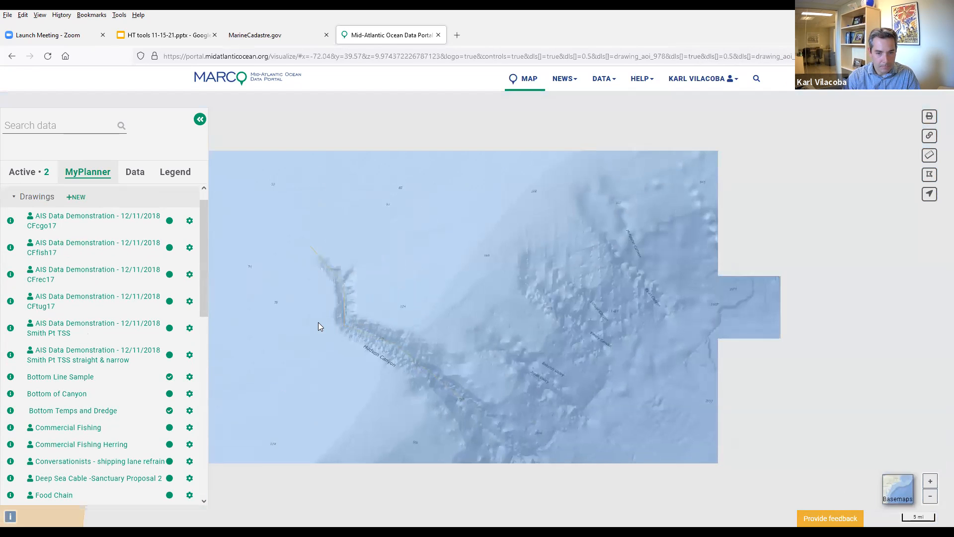
Query the Bottom Temps and Dredge polygon for its area and the Bottom Line Sample line for its length.
scroll(318, 322, "down", 2)
mouse_move(406, 297)
left_mouse_down()
mouse_move(488, 290)
mouse_move(437, 207)
left_mouse_up()
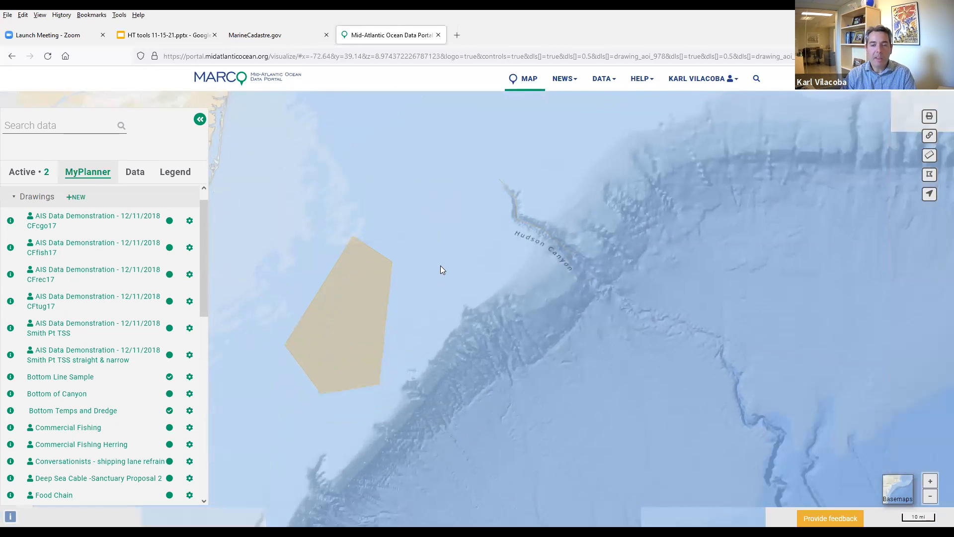
left_click(359, 291)
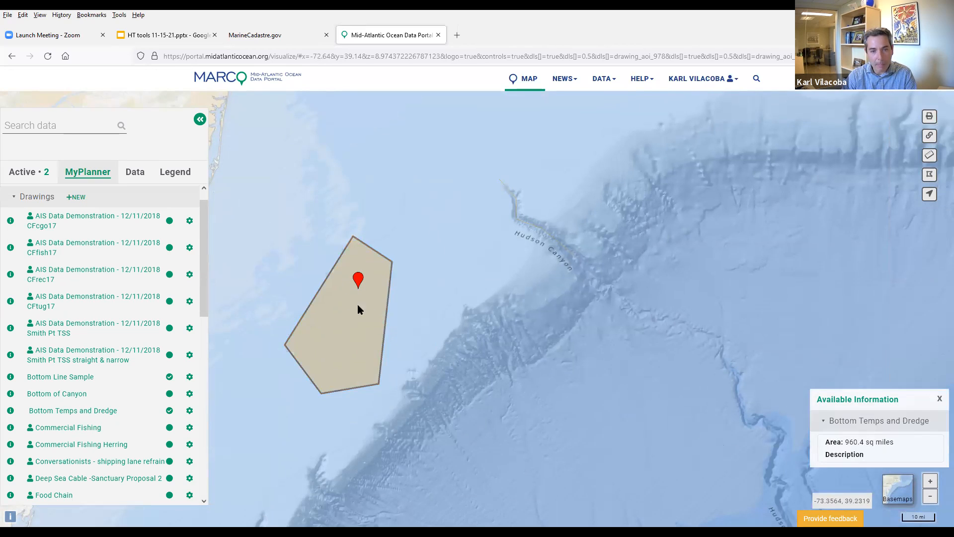
left_click(532, 226)
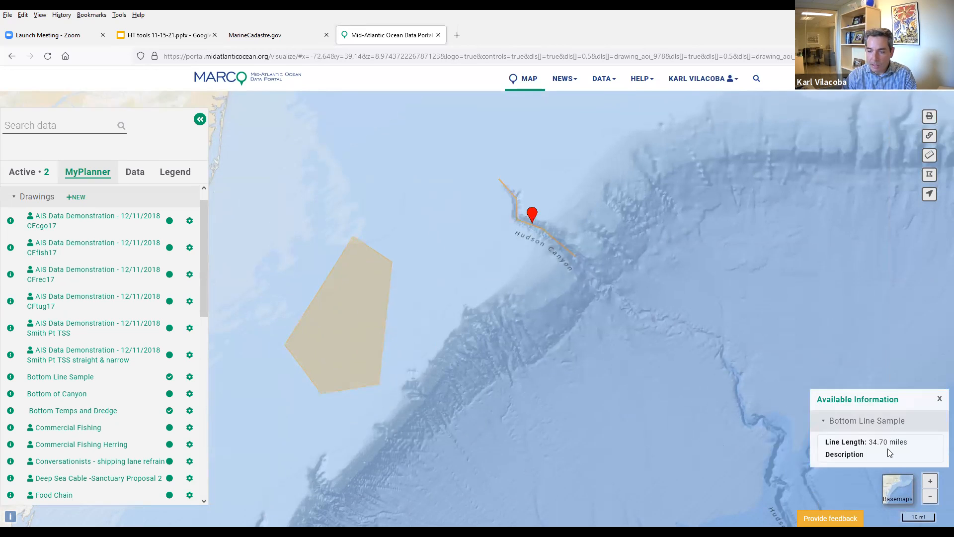
scroll(530, 264, "up", 2)
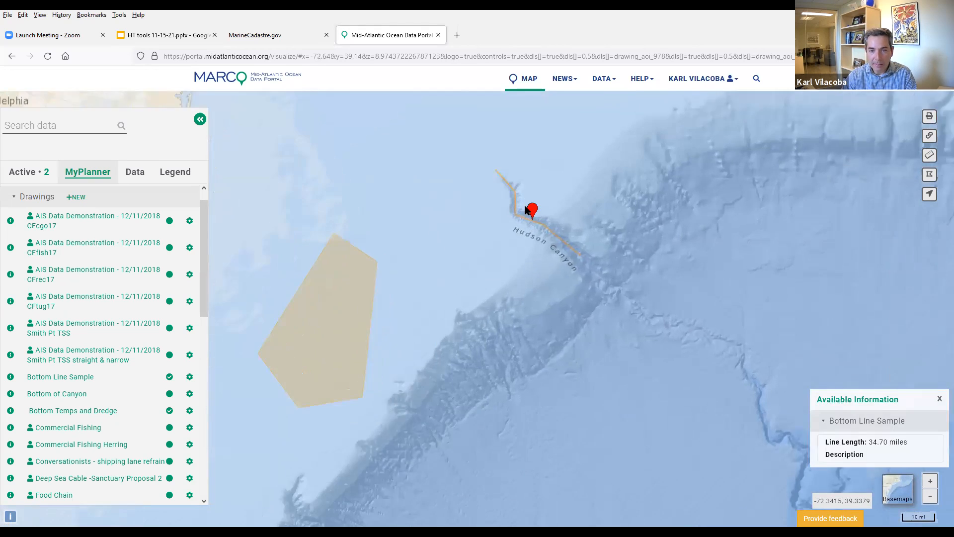
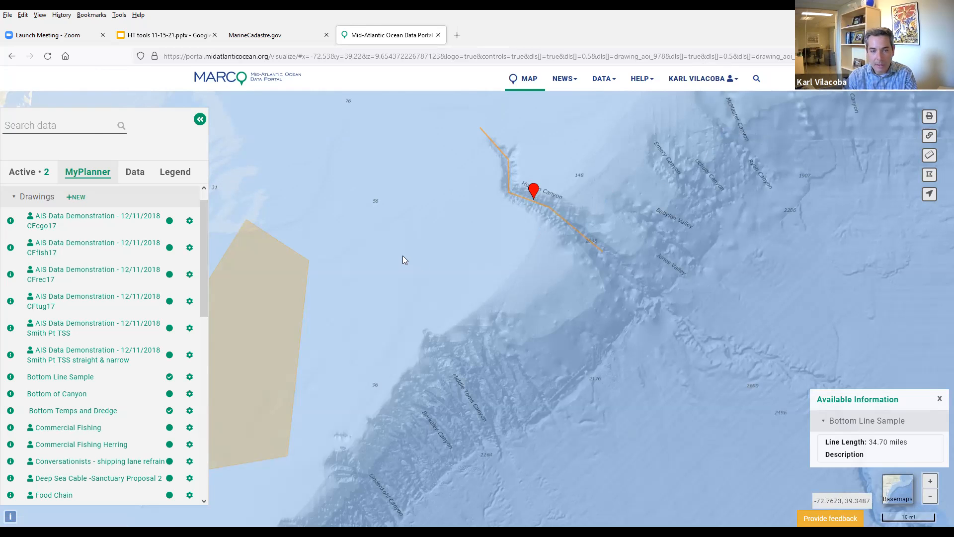
Open the tool for adding external map layers from an ArcRest server.
scroll(399, 249, "down", 1)
left_click_drag(348, 228, 396, 222)
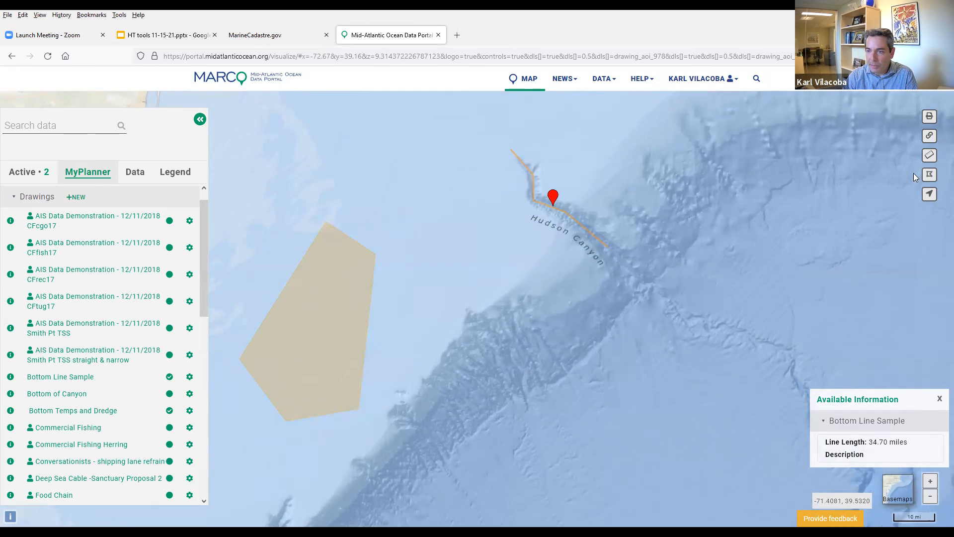
left_click(930, 194)
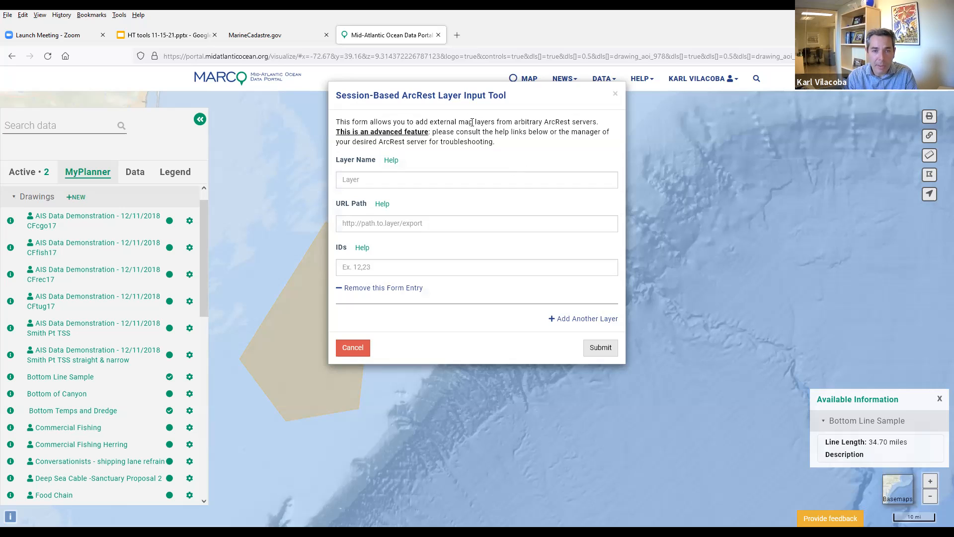
Switch to MarineCadastre.gov, open the Aquaculture dataset's map service page and copy its web address.
left_click(301, 38)
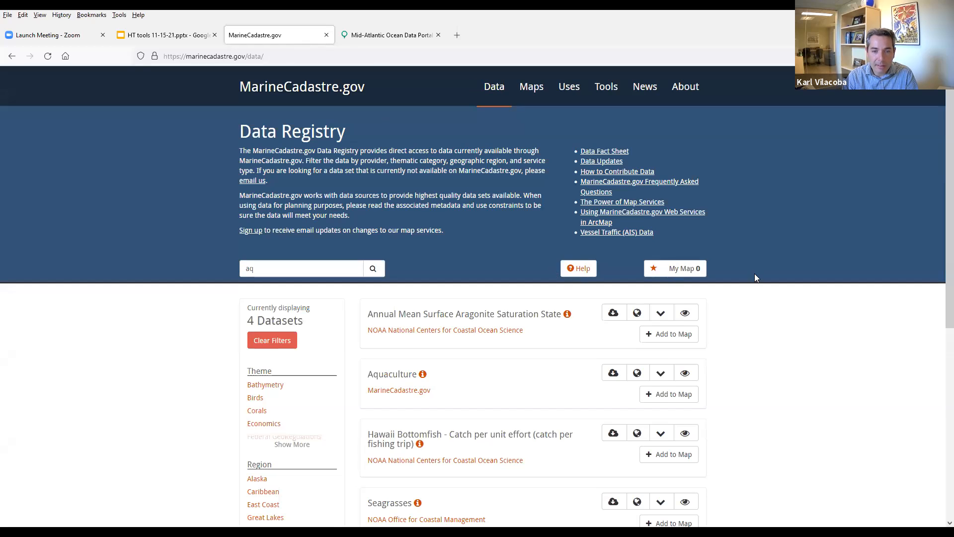
scroll(757, 277, "down", 2)
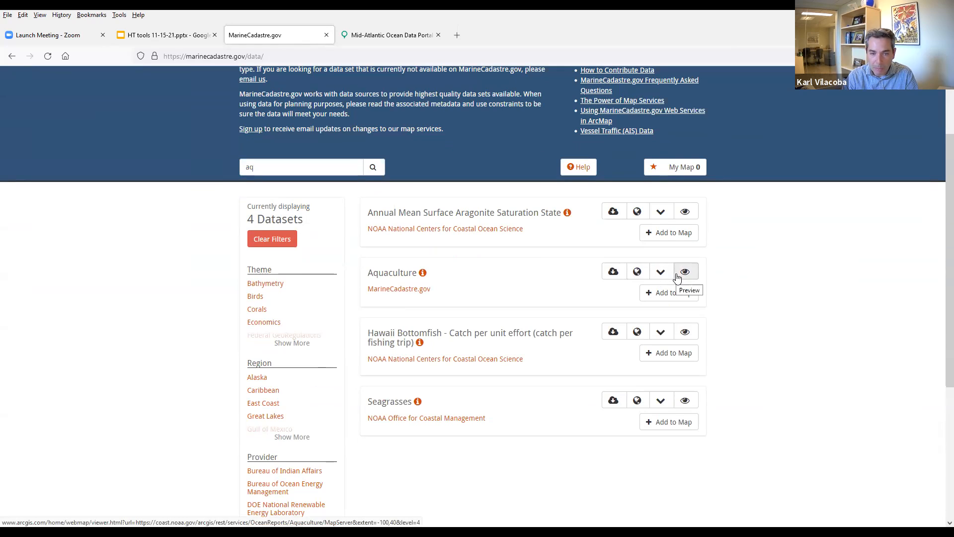
left_click(639, 275)
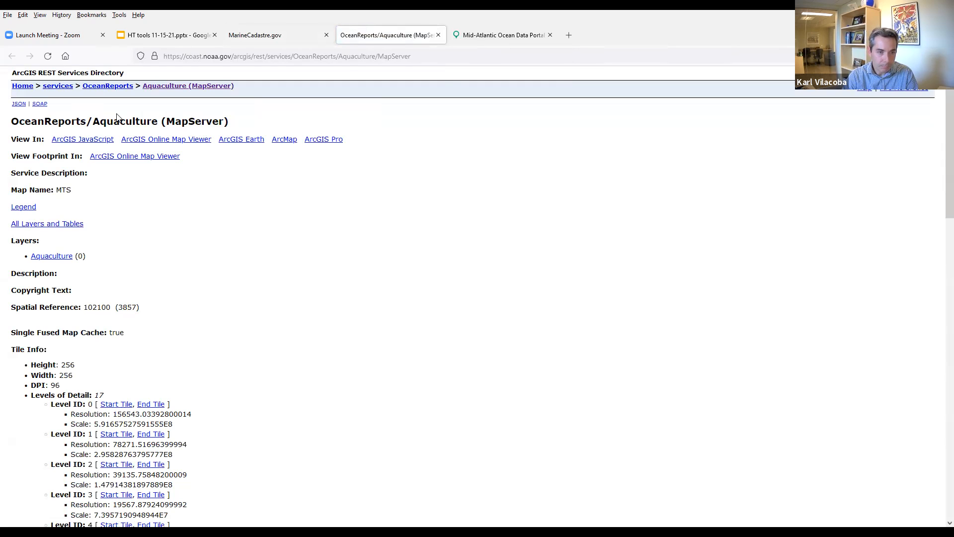
left_click(275, 57)
right_click(276, 58)
left_click(313, 118)
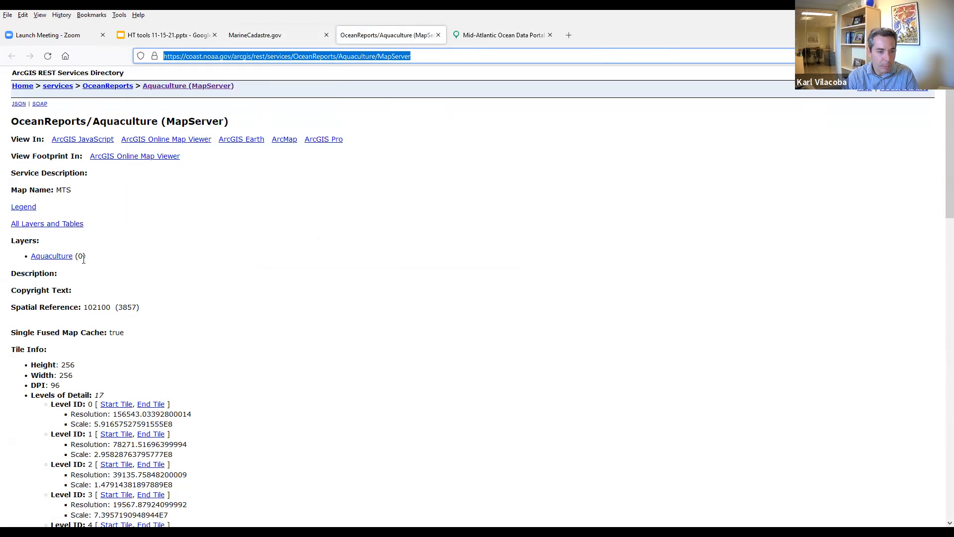
Back in the Mid-Atlantic Ocean Data Portal, add an external layer named Aquaculture using the copied URL ending in /export and ID 0.
left_click(484, 37)
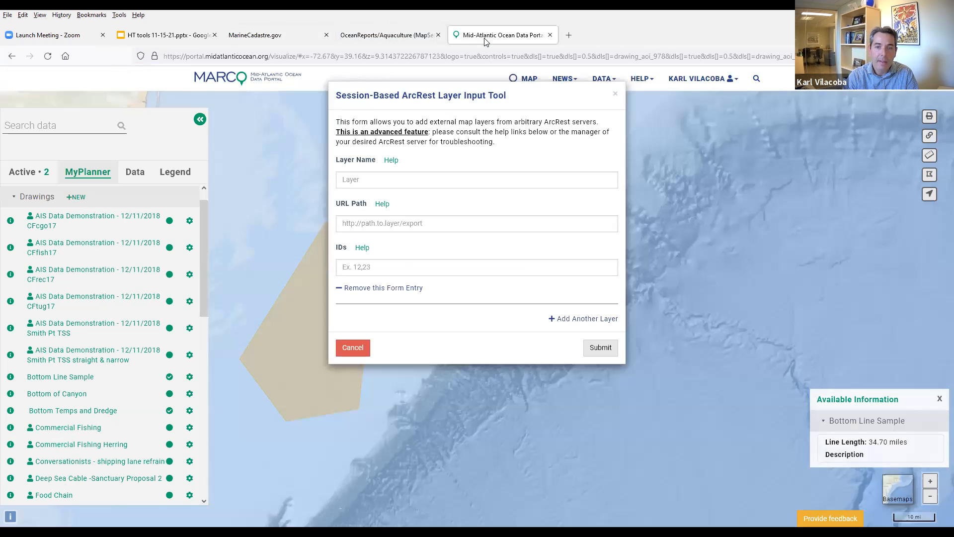
left_click(361, 179)
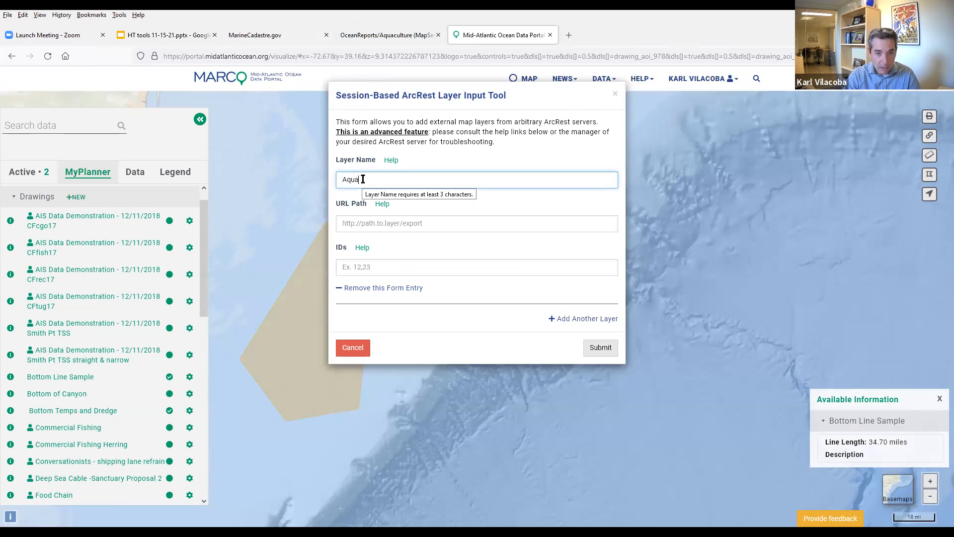
left_click(383, 225)
right_click(384, 227)
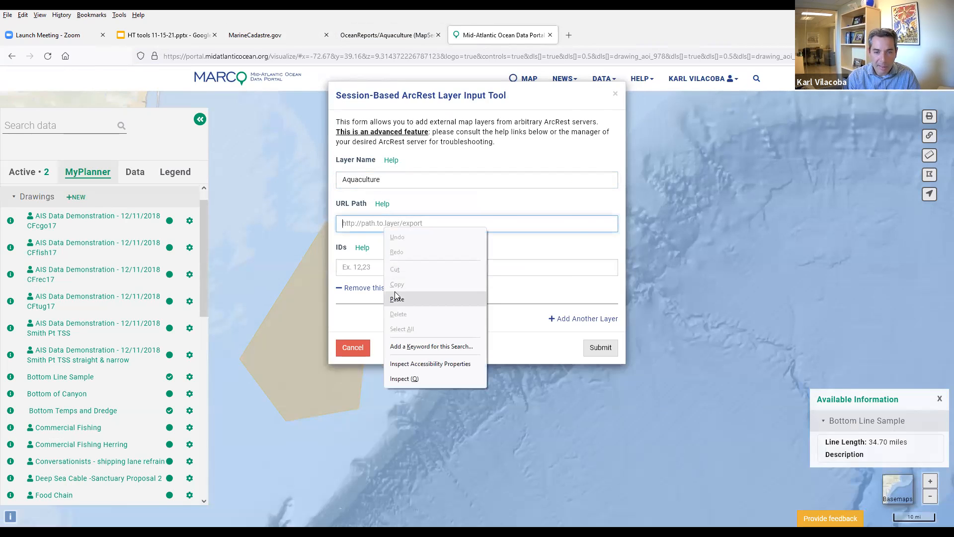
left_click(398, 299)
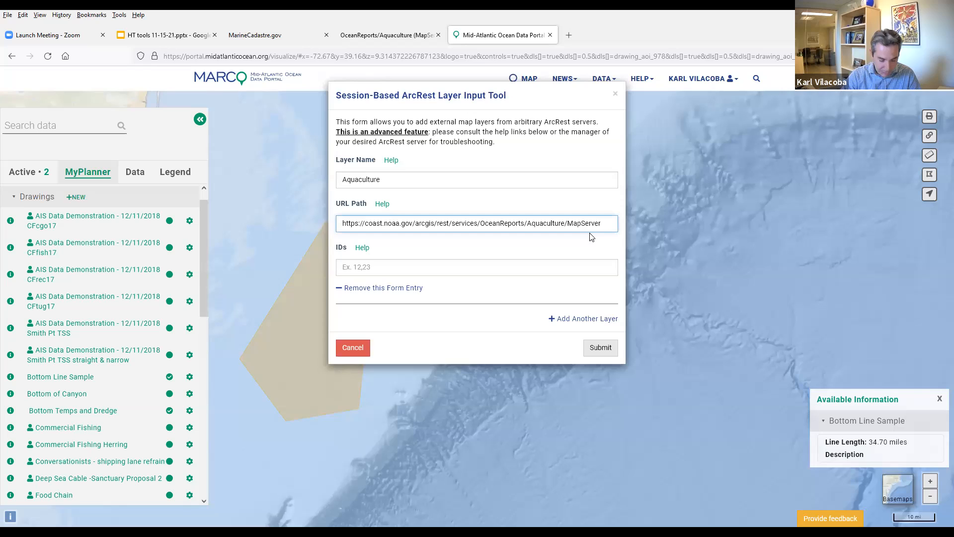
type("export")
left_click(432, 272)
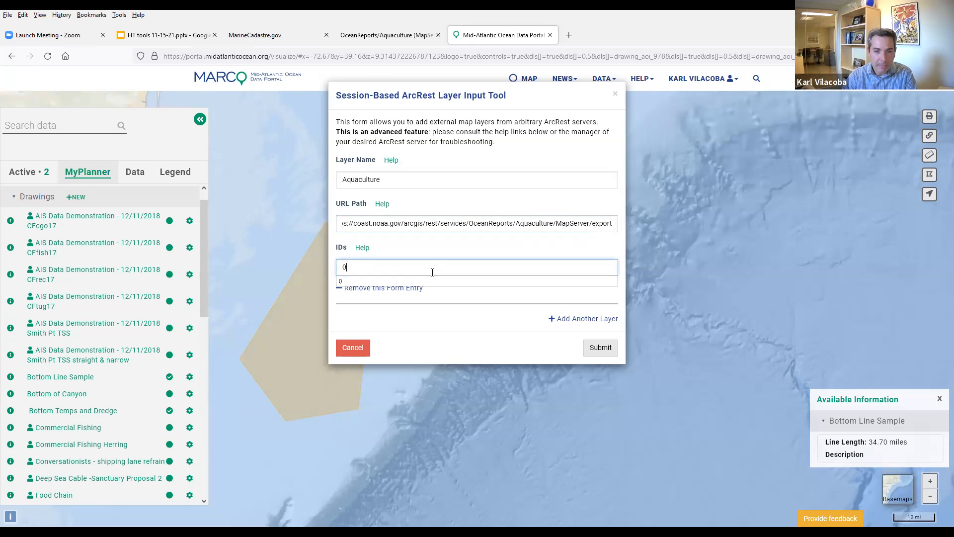
left_click(611, 354)
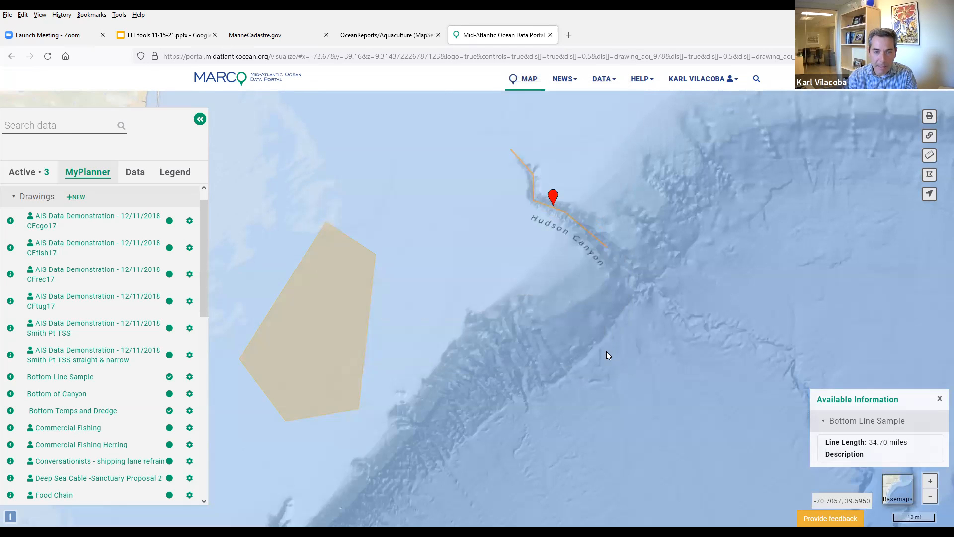
Examine the Aquaculture layer around the Chesapeake Bay coast together with its legend.
left_click_drag(457, 374, 543, 310)
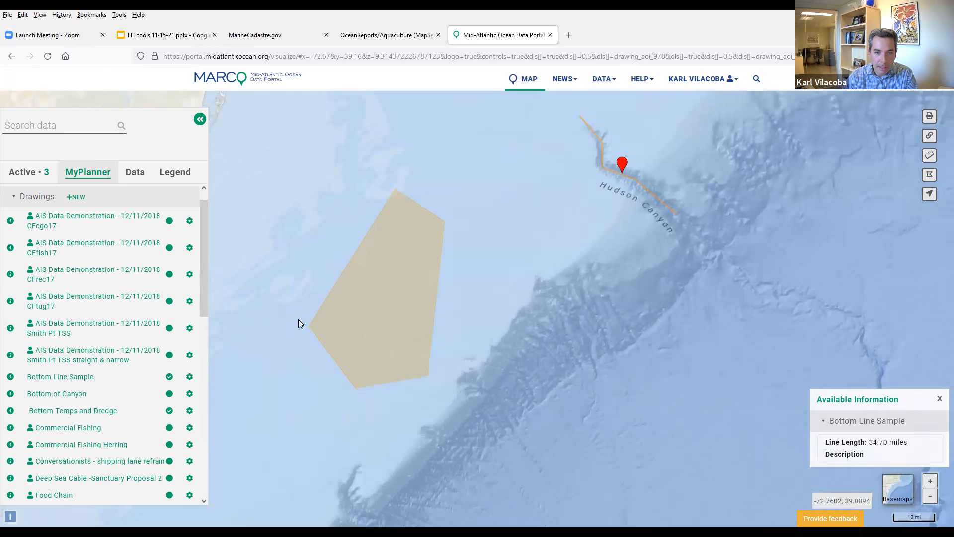
left_click_drag(260, 309, 504, 242)
left_click_drag(278, 358, 467, 304)
left_click_drag(347, 355, 461, 319)
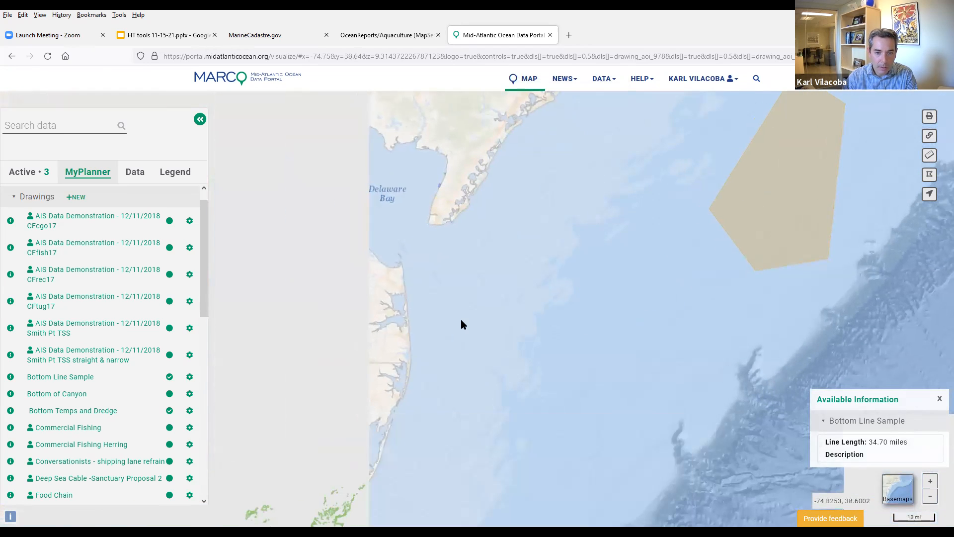
left_click_drag(447, 487, 496, 318)
left_click_drag(475, 356, 523, 292)
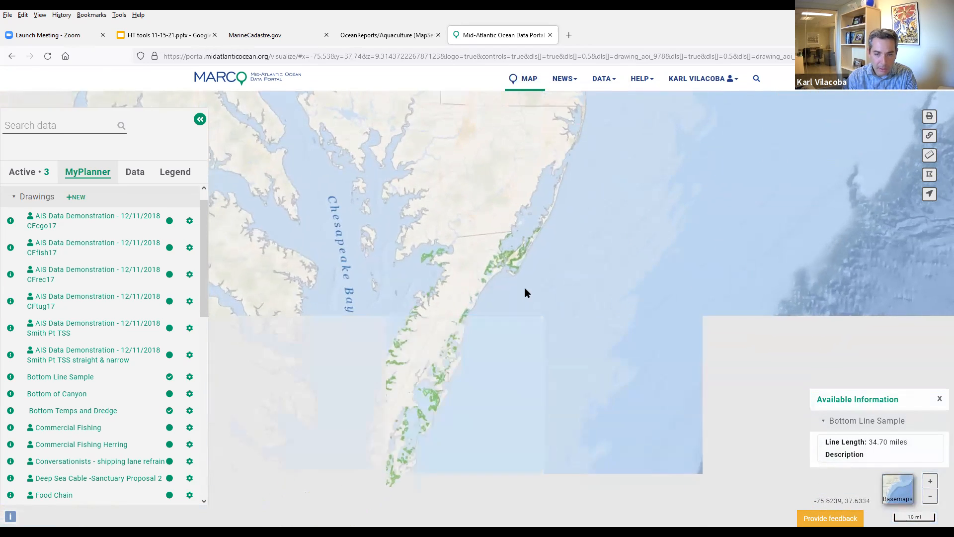
scroll(504, 270, "up", 2)
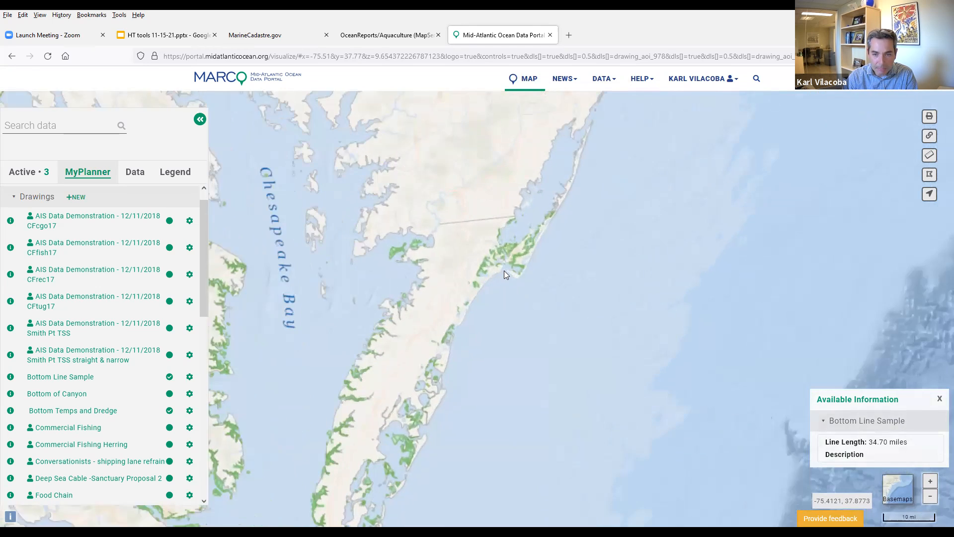
left_click(179, 175)
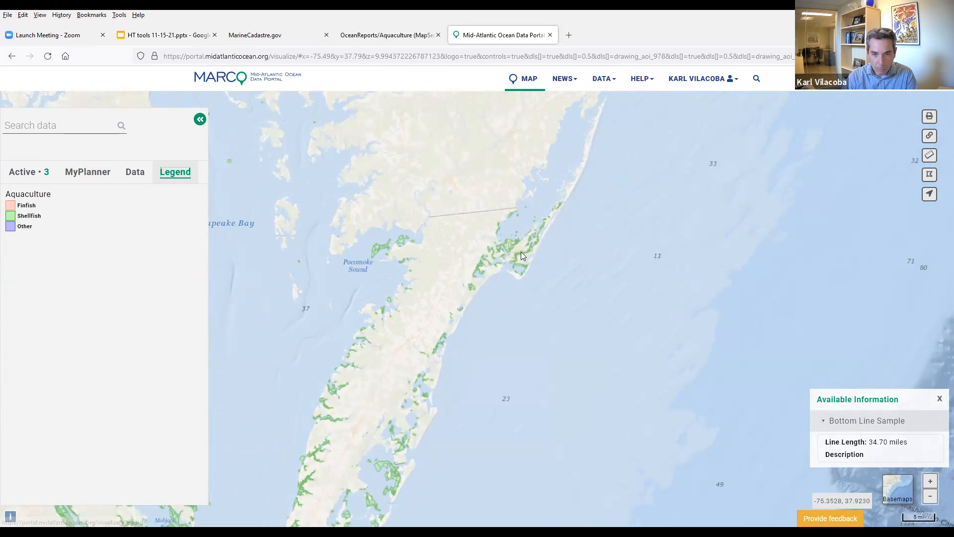
Query the aquaculture area at Pocomoke Sound for its feature information, and clear the result from the map.
left_click(377, 246)
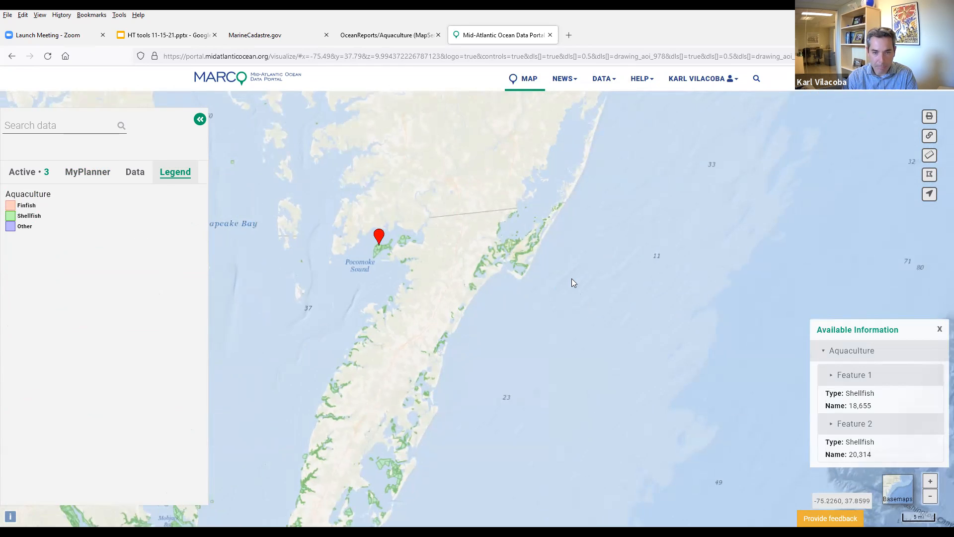
scroll(572, 283, "down", 2)
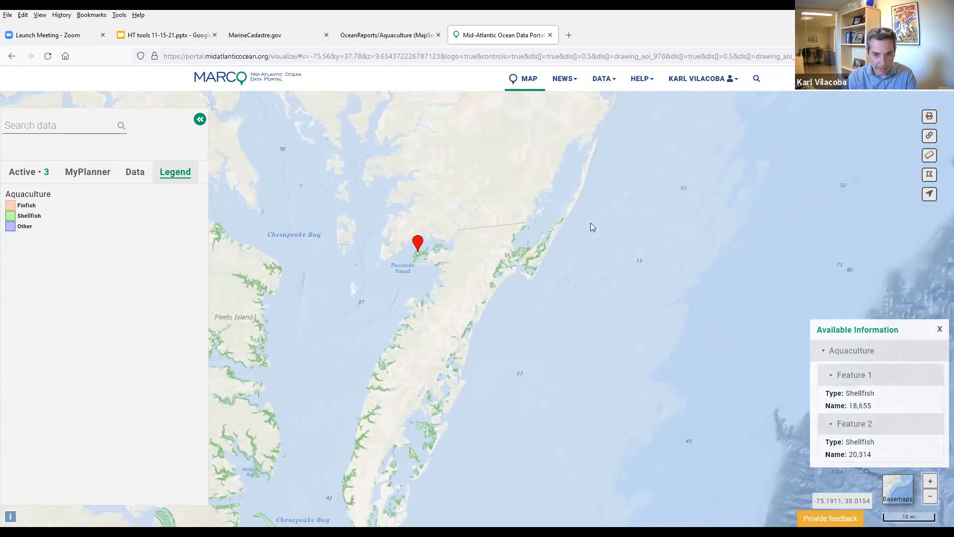
scroll(598, 234, "down", 2)
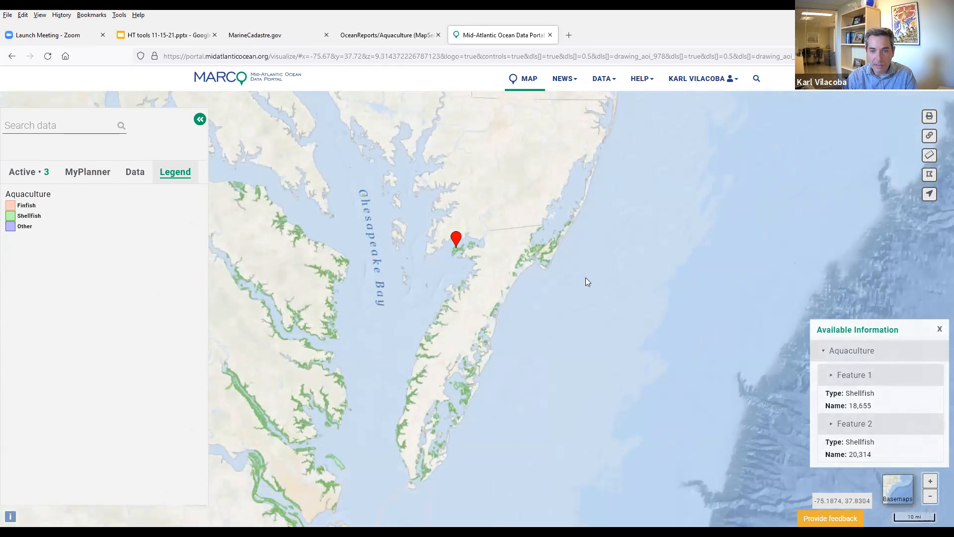
left_click(585, 277)
Try to save the current map view as a bookmark named Aquaculture Test, and reload the page.
left_click(84, 174)
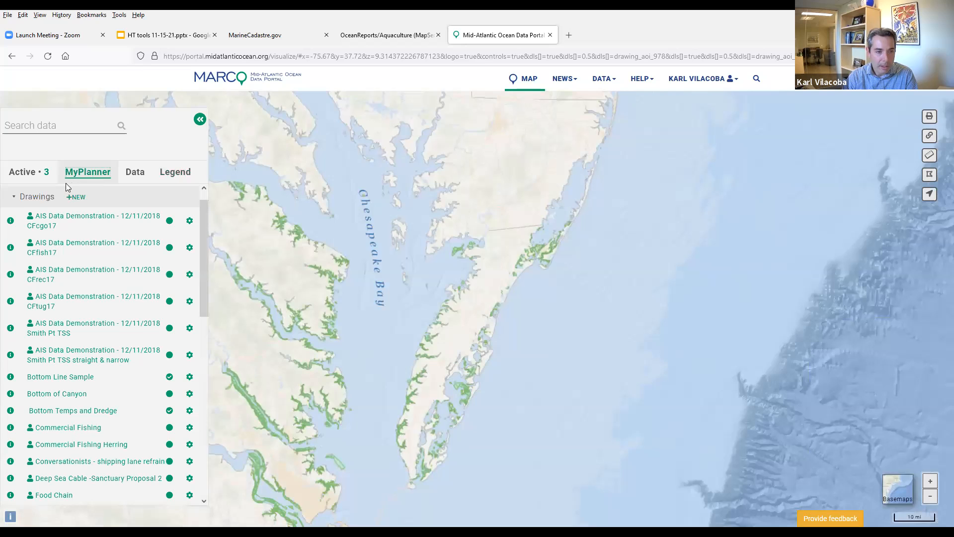
left_click(45, 199)
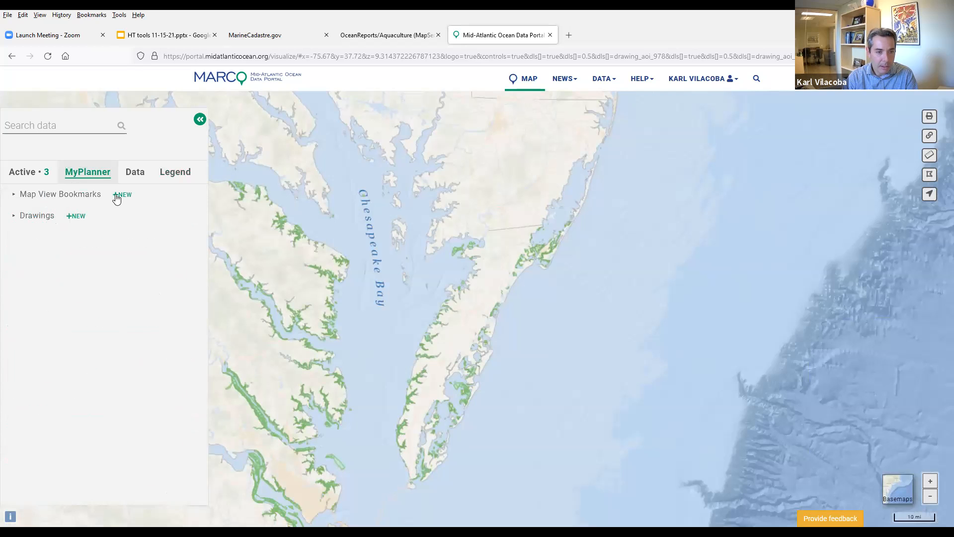
left_click(119, 195)
left_click(45, 229)
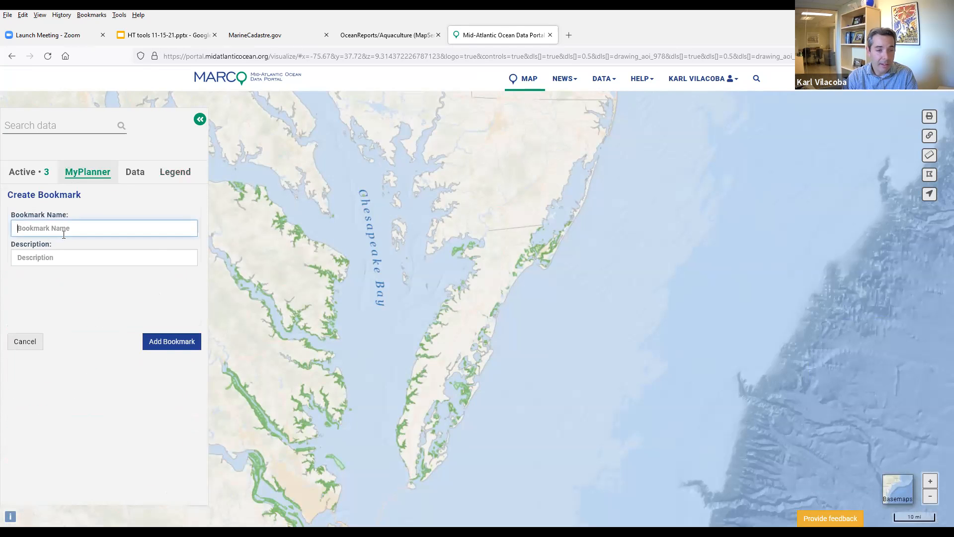
type("Aquaculture Test")
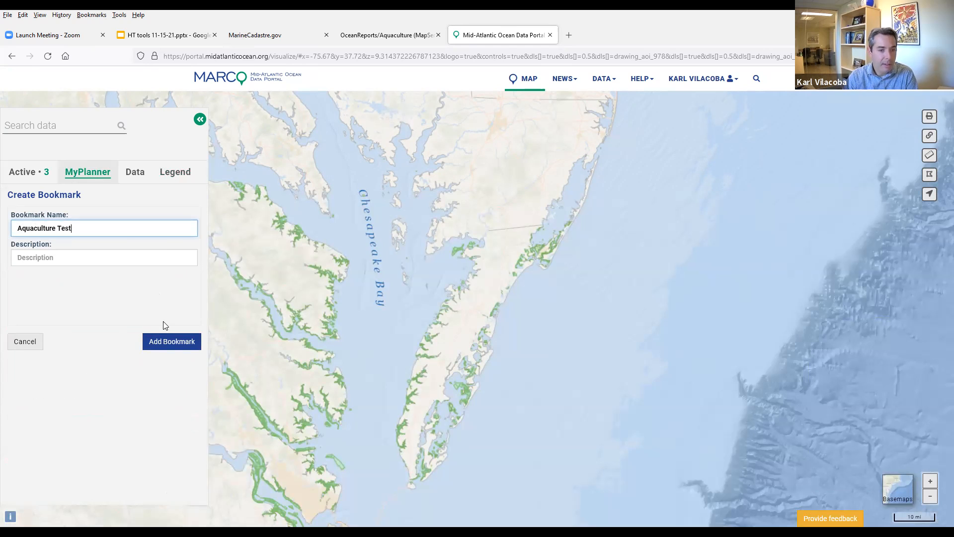
left_click(169, 342)
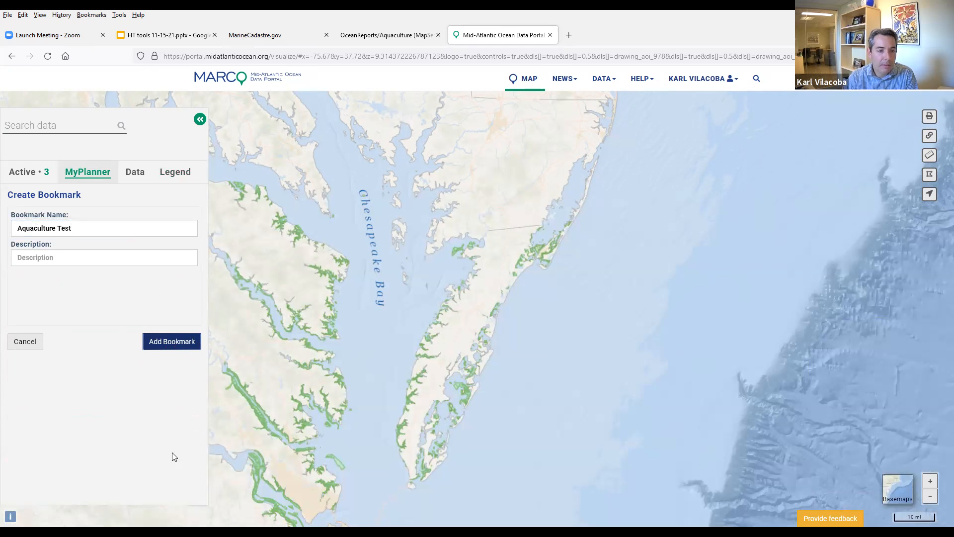
left_click(160, 347)
left_click(170, 341)
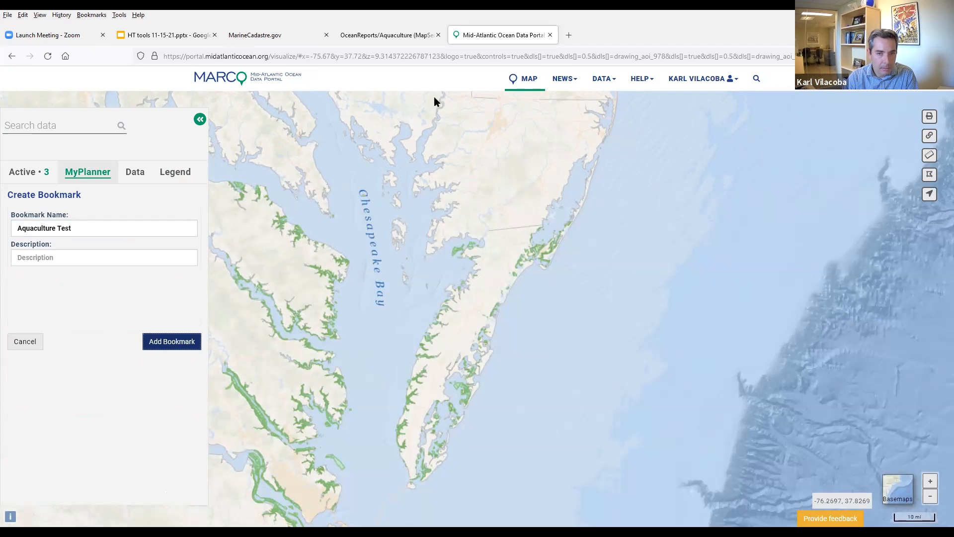
left_click(49, 57)
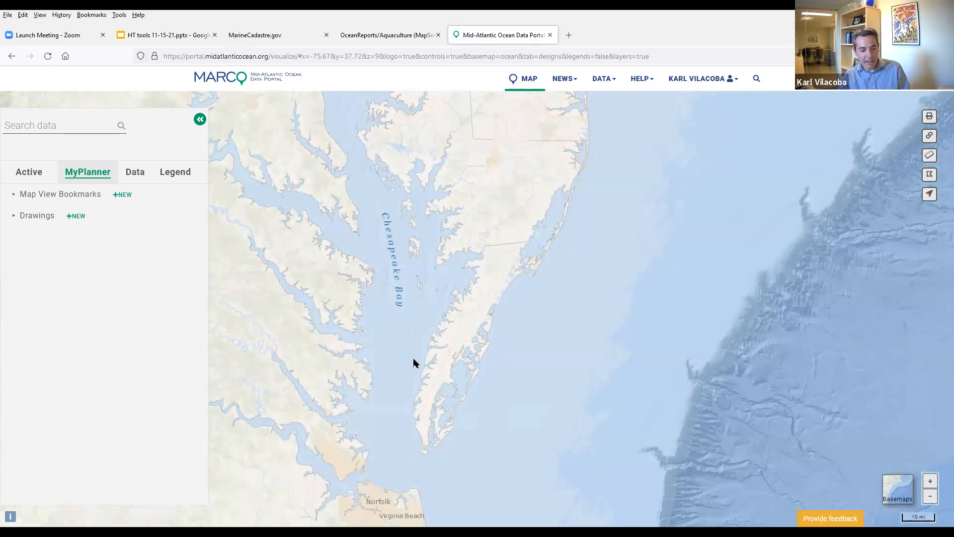
Preview the printout of the Chesapeake Bay map and close the preview without printing.
left_click_drag(559, 277, 554, 253)
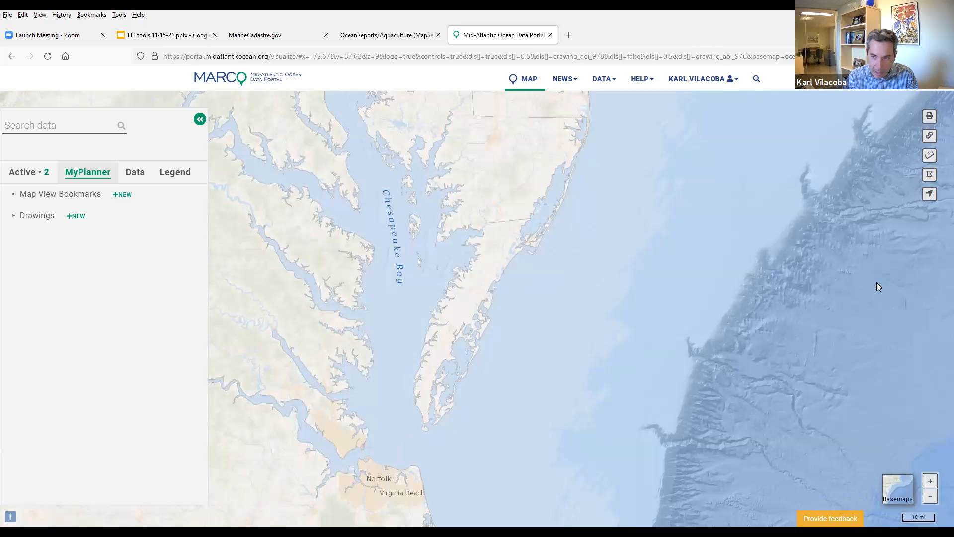
left_click(929, 118)
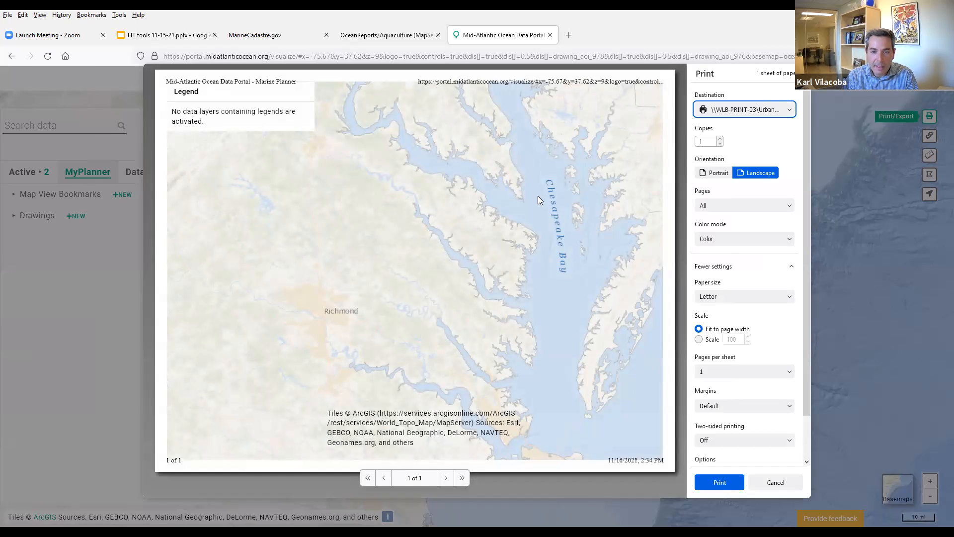
left_click(770, 481)
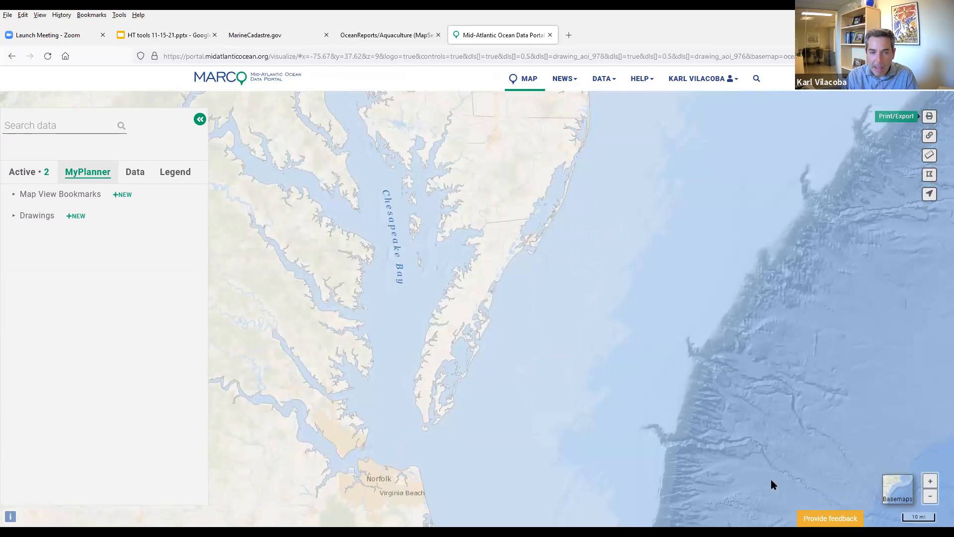
Turn on the 116th Congressional Districts, Coastal Zone Management Act Boundary and Federal Consistency Geographic Location Descriptions layers from the Administrative data.
left_click(134, 174)
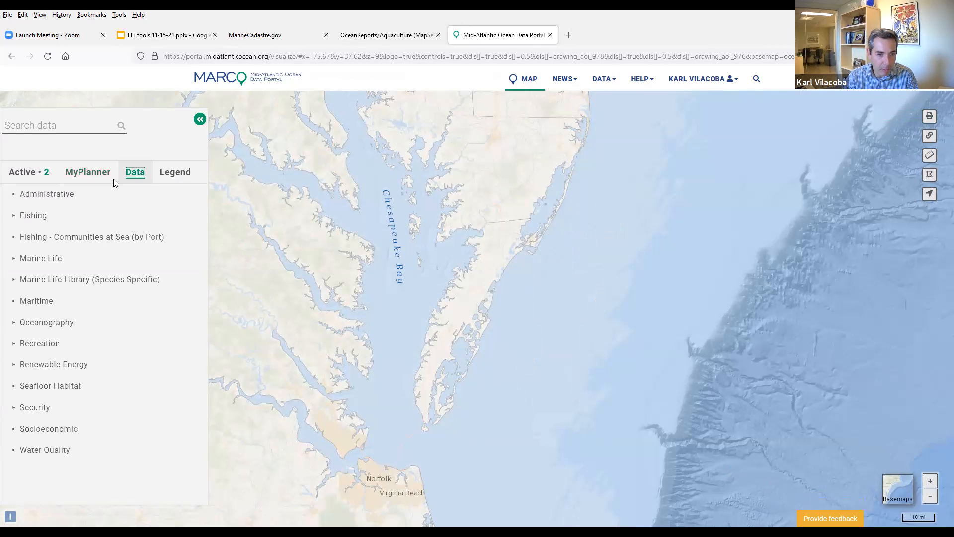
left_click(55, 195)
left_click(57, 216)
left_click(71, 269)
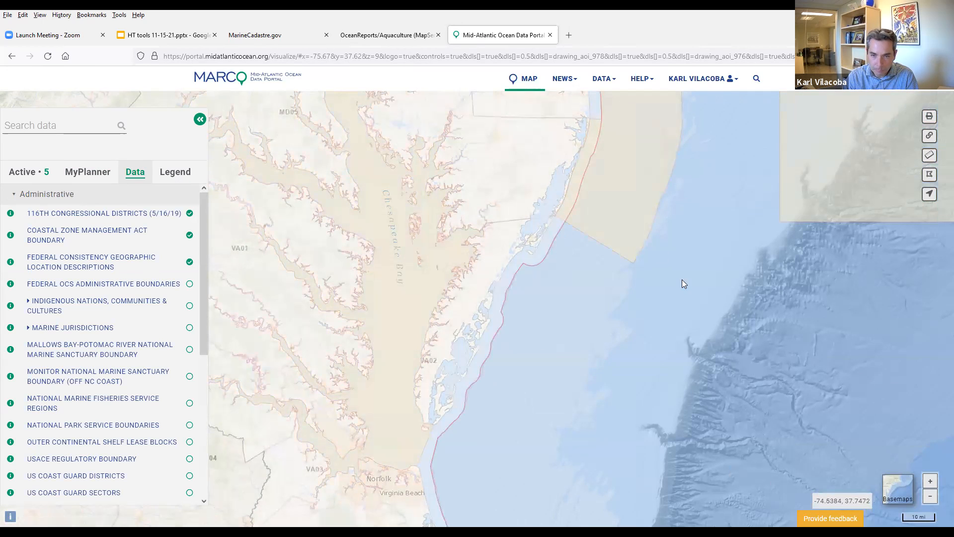
Preview the printout of the map with its legend, and preview it again with the map shifted farther east.
left_click(928, 118)
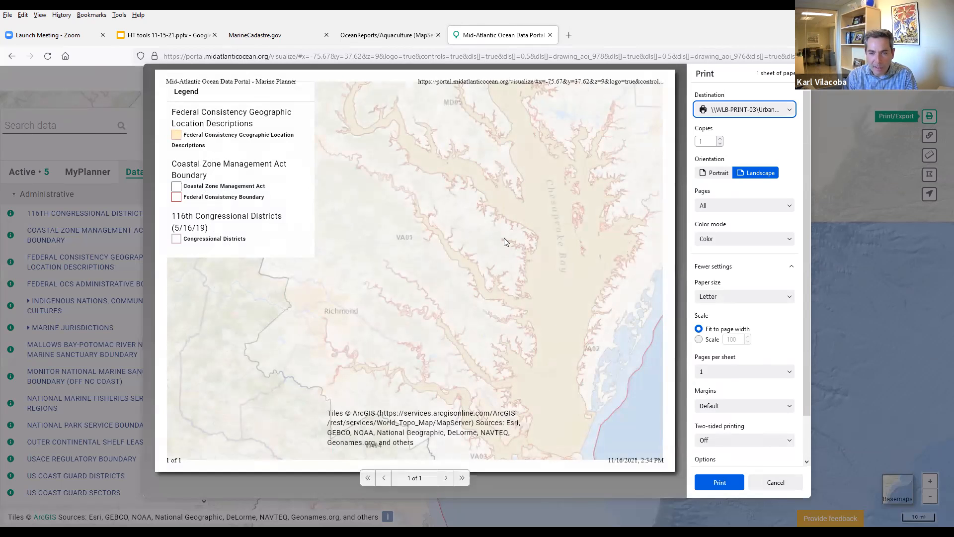
left_click(776, 482)
left_click_drag(706, 306, 637, 307)
left_click(928, 117)
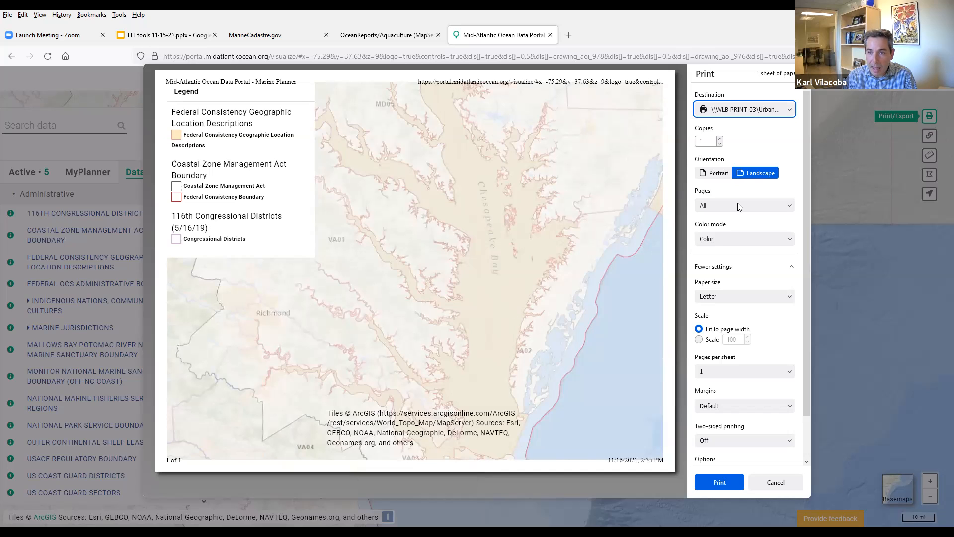
Look through the available print destinations, including Save to PDF, and close the print preview without printing.
left_click(777, 111)
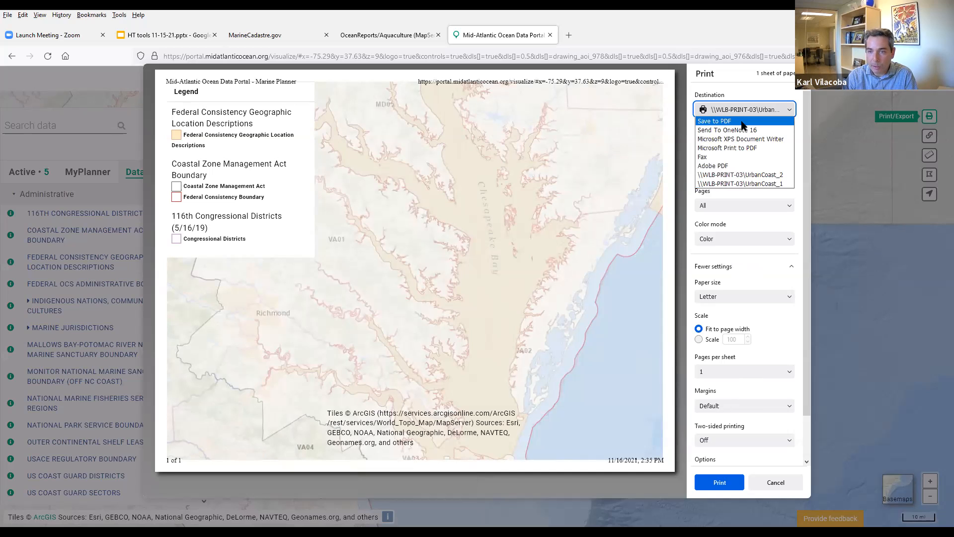
left_click(767, 455)
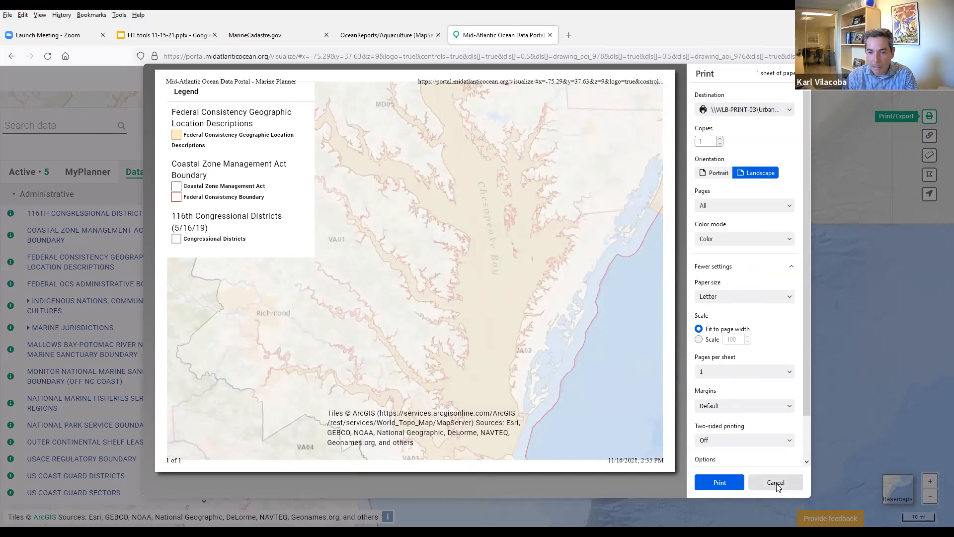
left_click(776, 482)
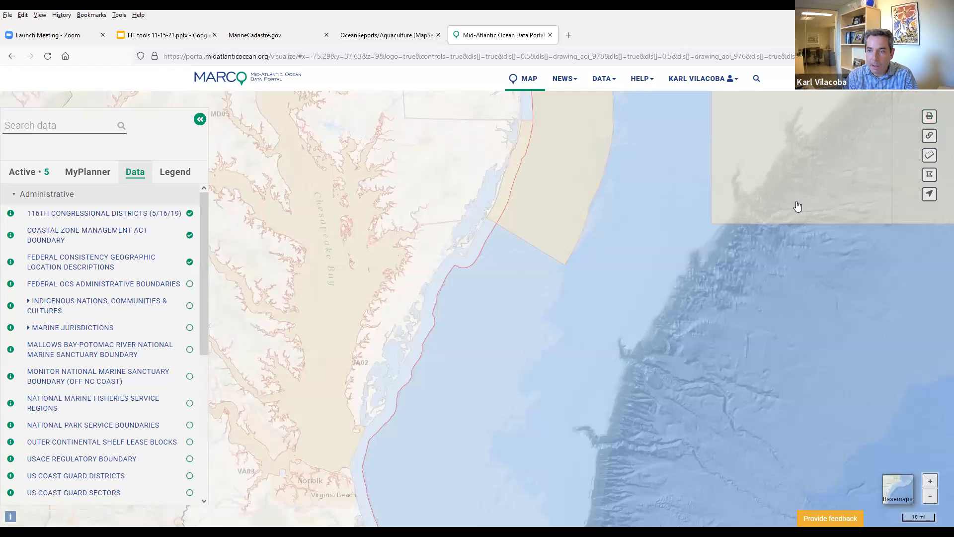
Get the shareable links for the current map, compare the full URL with the short URL, and close the link window.
left_click(929, 136)
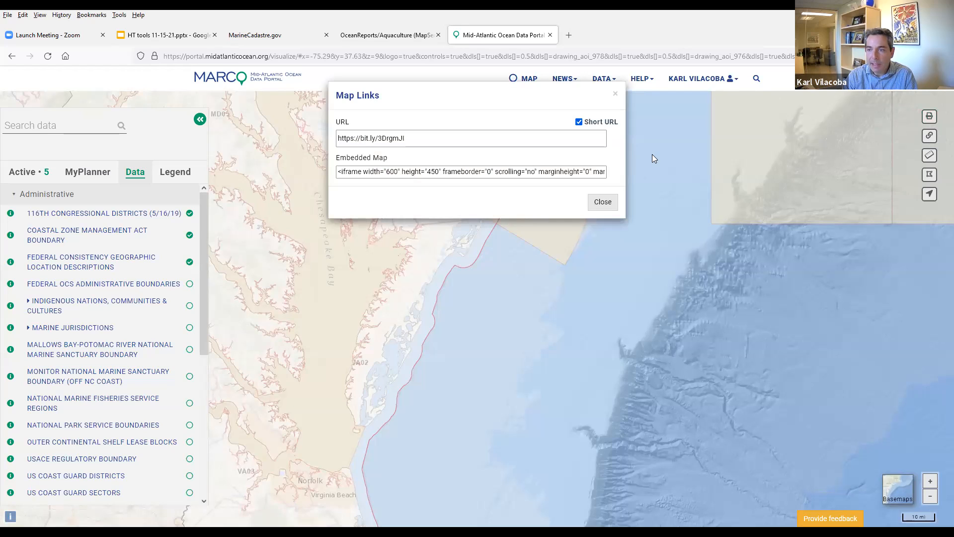
left_click(579, 123)
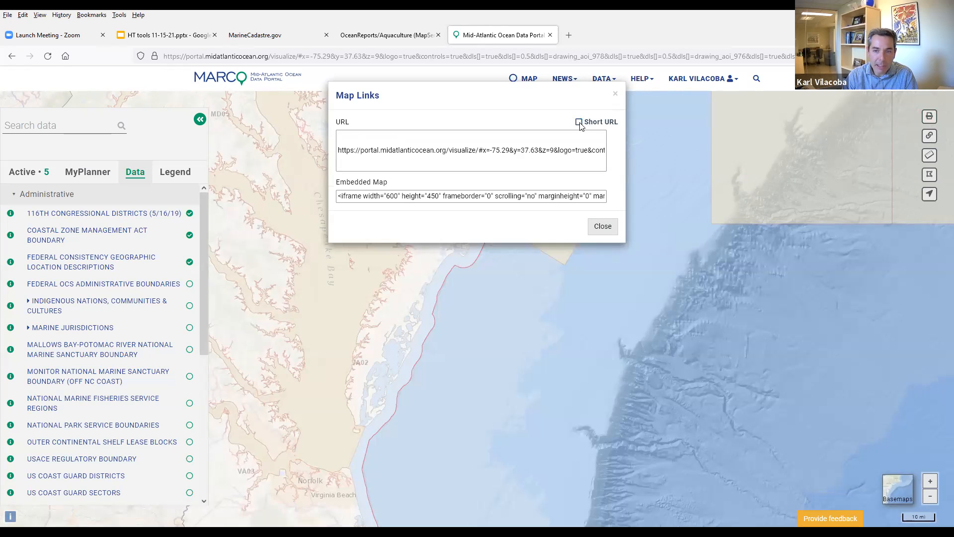
left_click(579, 123)
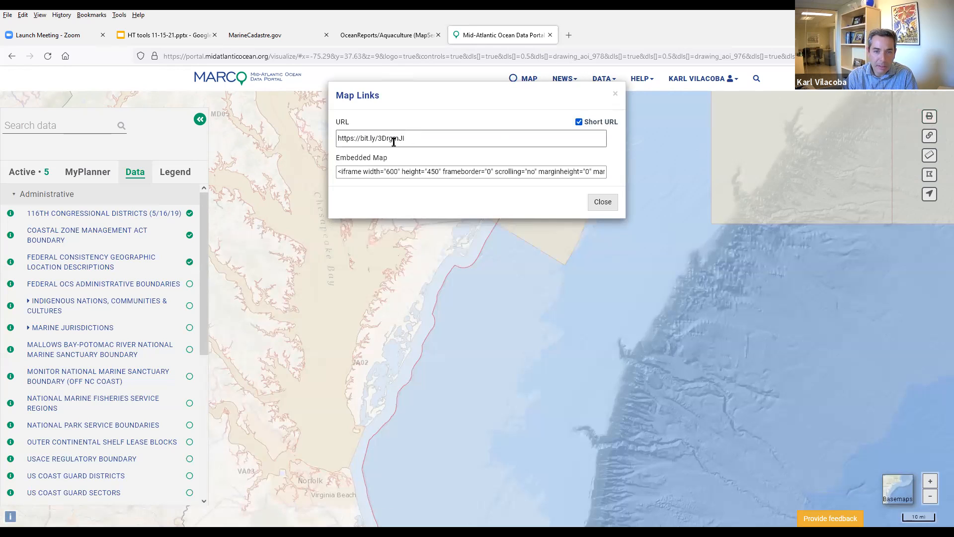
left_click(603, 202)
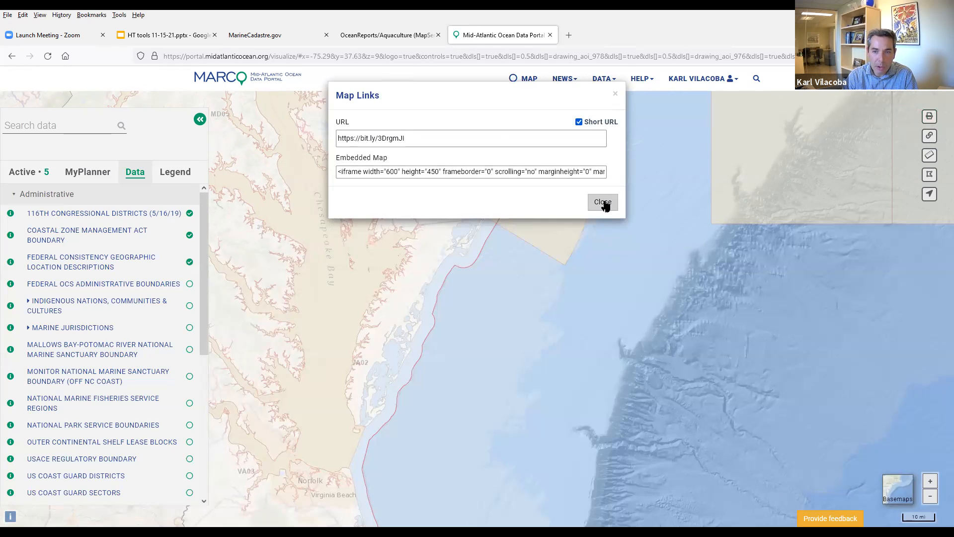
Try to measure the distance from the Delaware coast to the canyon at the shelf edge, and dismiss the layer information.
left_click(929, 155)
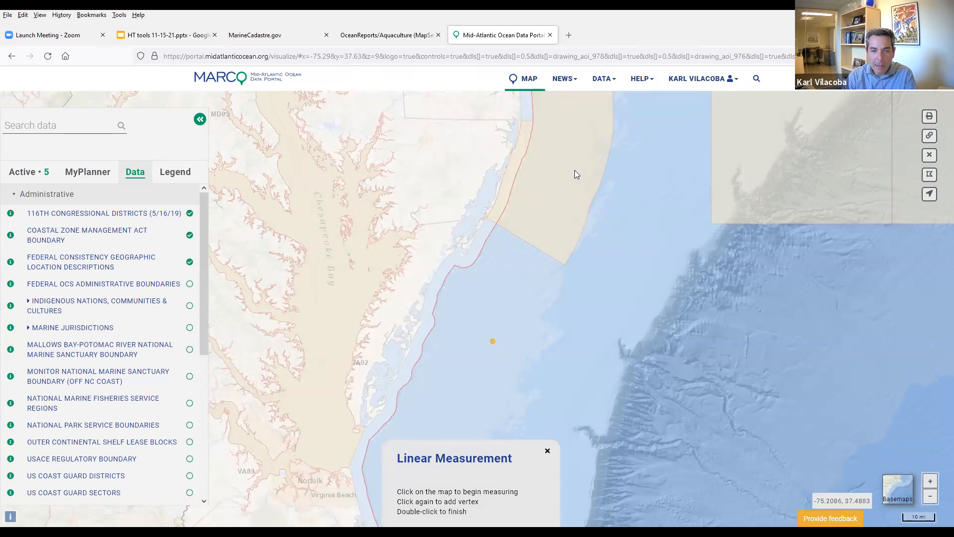
left_click_drag(624, 169, 426, 382)
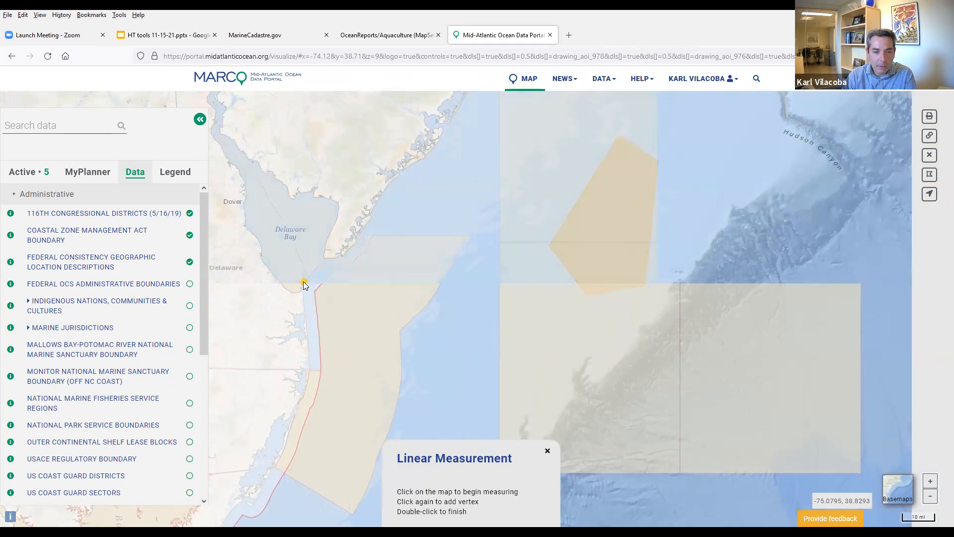
left_click(303, 299)
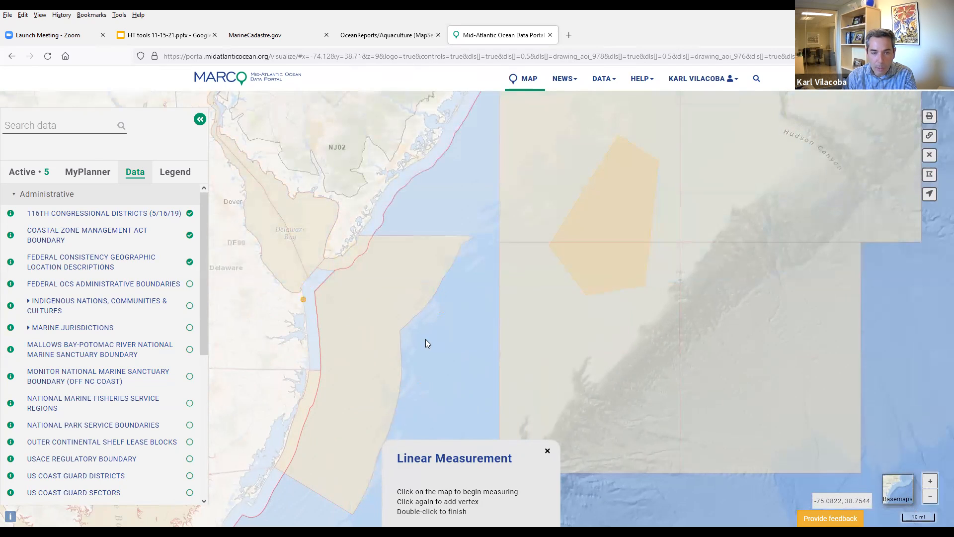
left_click(573, 374)
double_click(573, 374)
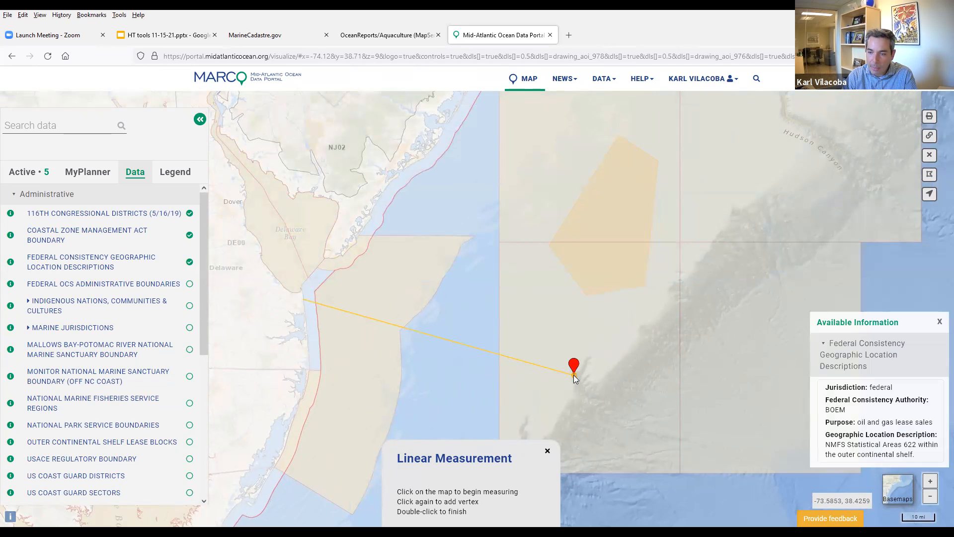
left_click(573, 375)
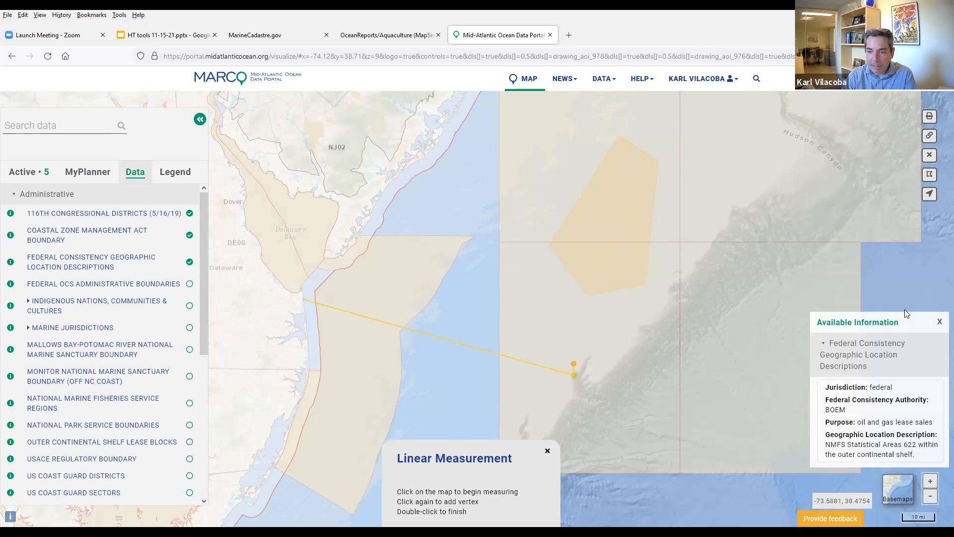
left_click(940, 321)
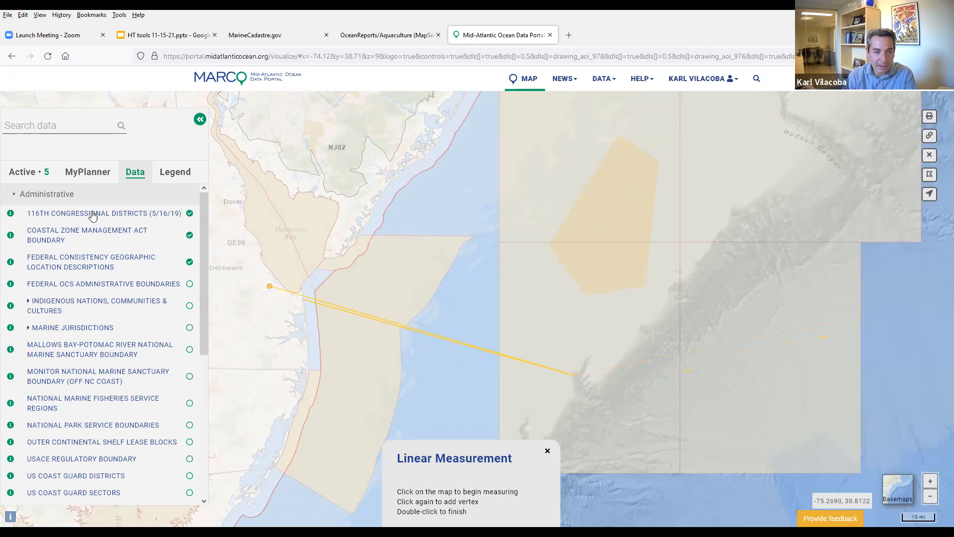
Remove the Federal Consistency Geographic Location Descriptions layer from the active layers, and finish and clear the linear measurement.
left_click(29, 172)
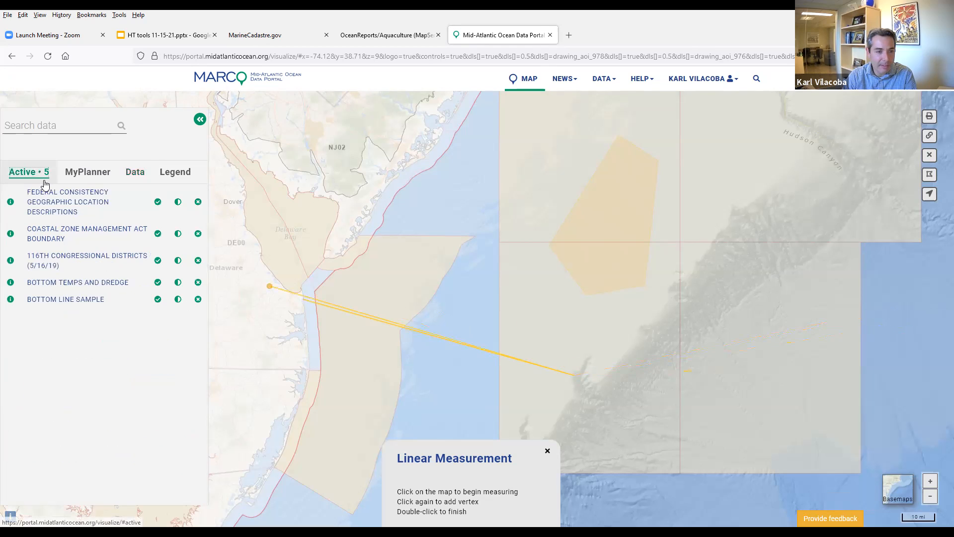
left_click(198, 202)
double_click(482, 320)
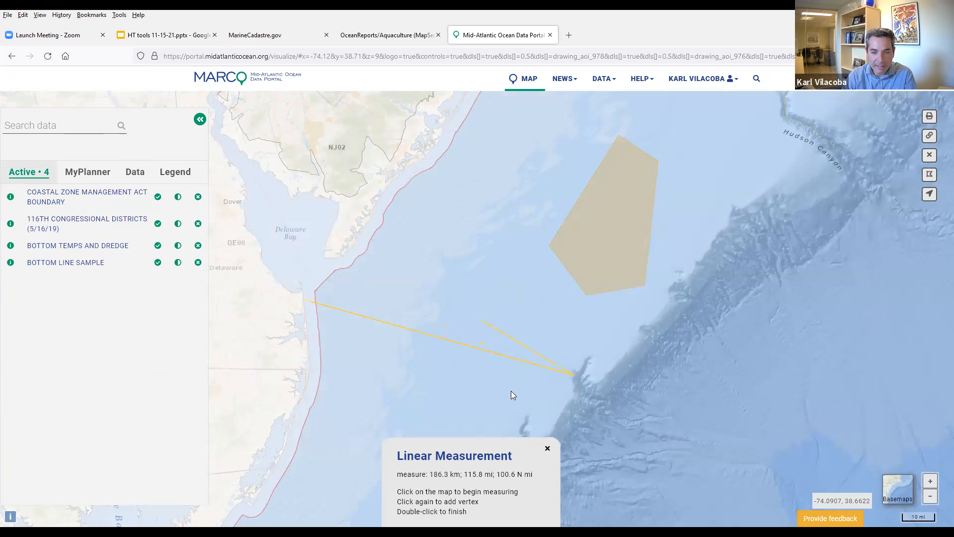
left_click(547, 451)
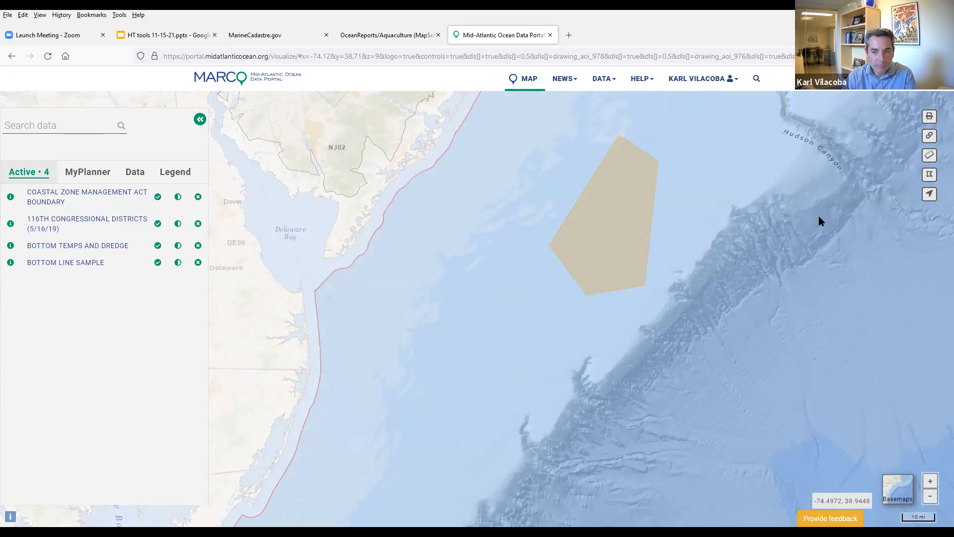
Measure the distance from the coast below the mouth of Delaware Bay to the canyon at the shelf edge, and clear the measurement.
left_click(929, 155)
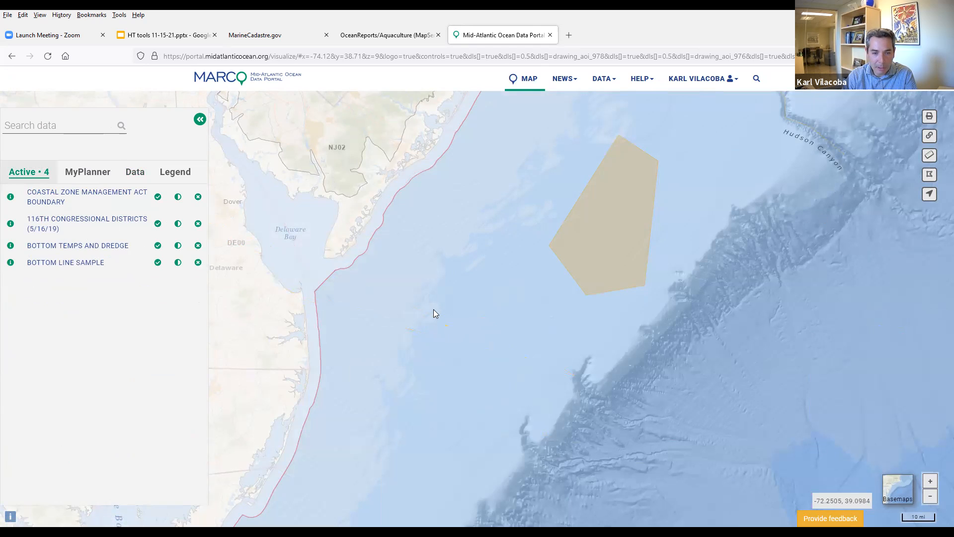
left_click(317, 294)
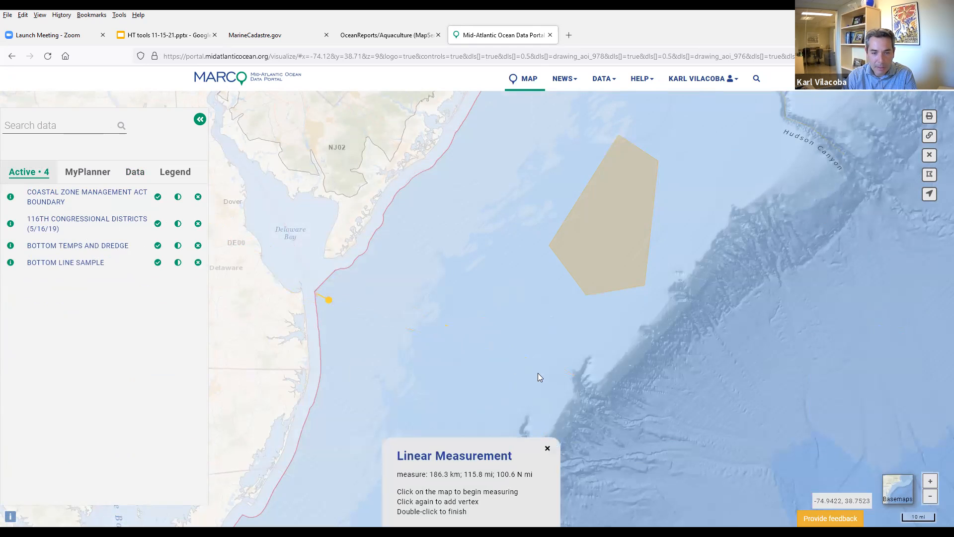
left_click(574, 375)
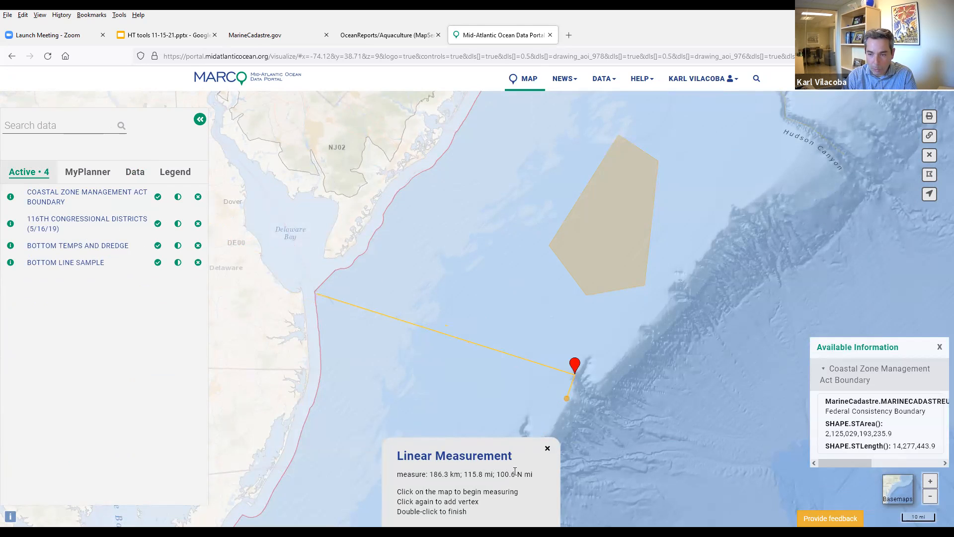
double_click(547, 366)
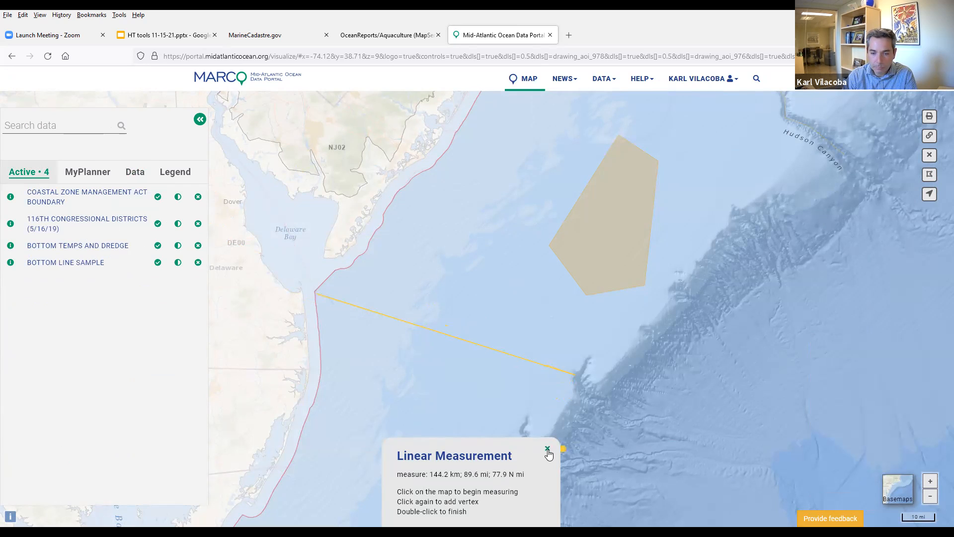
left_click(548, 449)
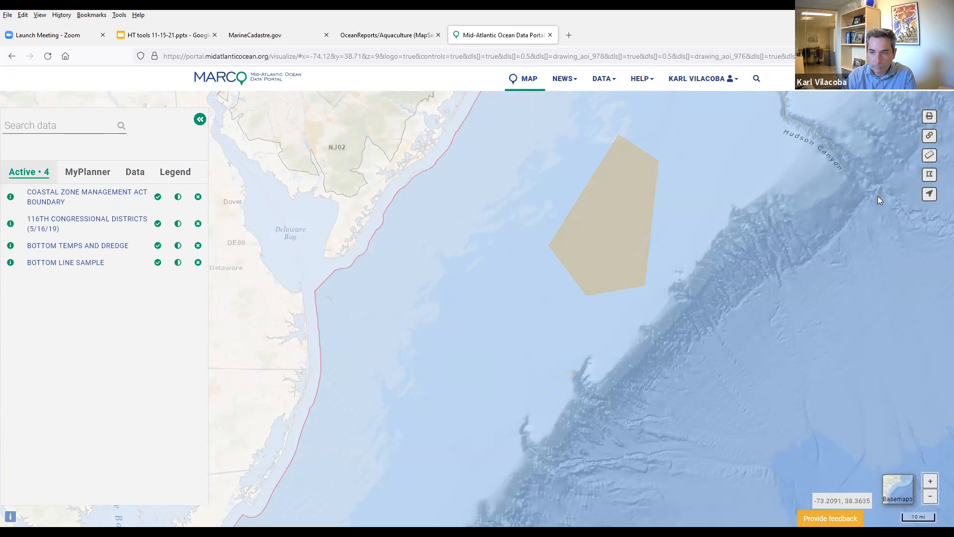
Start a new drawing and switch the basemap to ESRI Satellite.
left_click(929, 176)
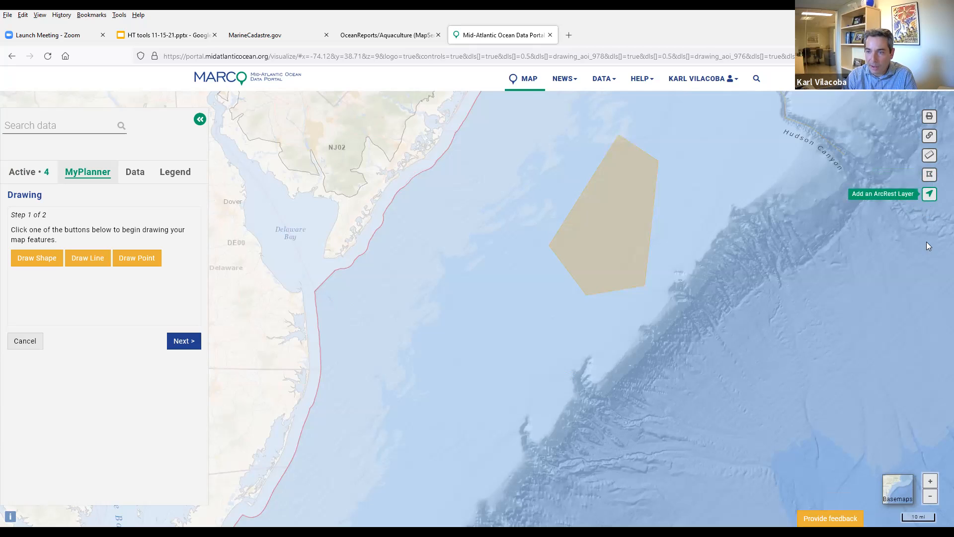
left_click(896, 489)
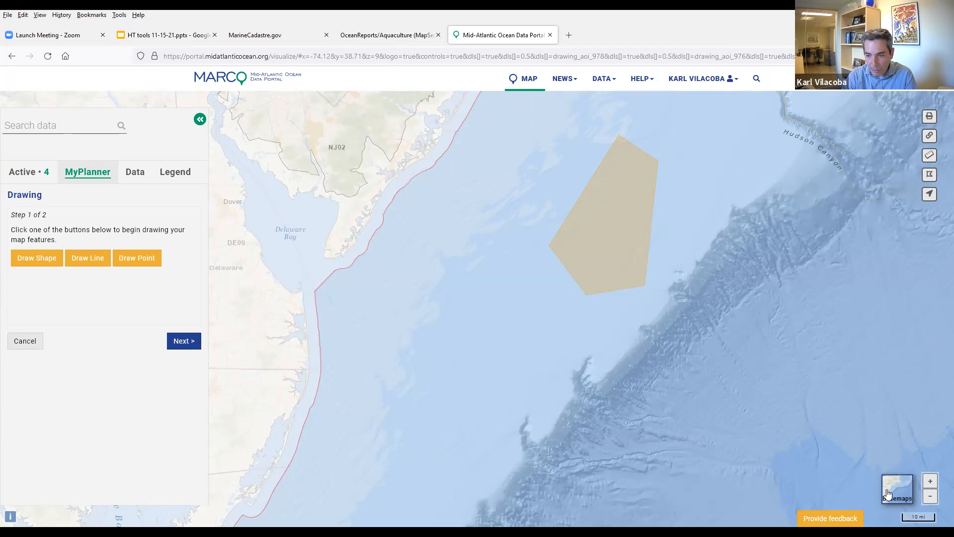
left_click(823, 497)
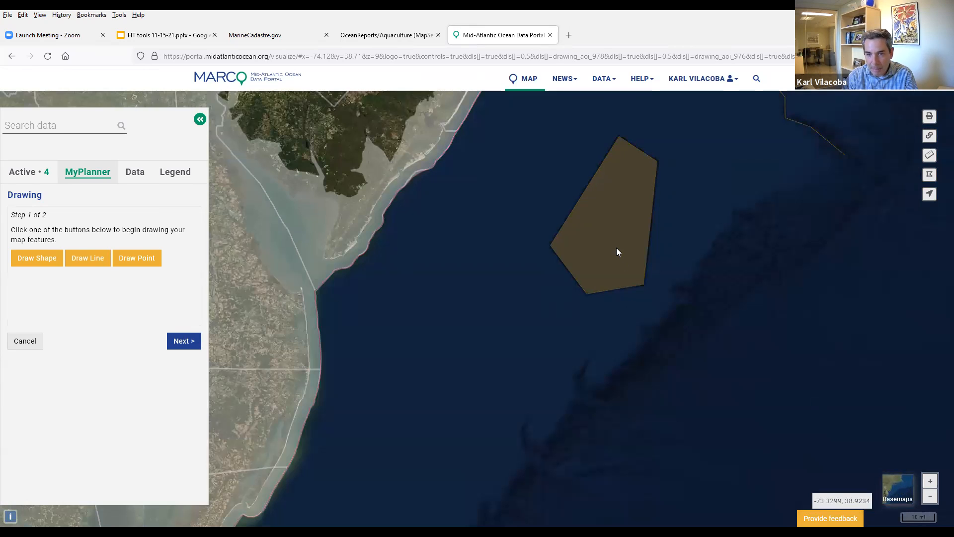
left_click_drag(591, 255, 537, 326)
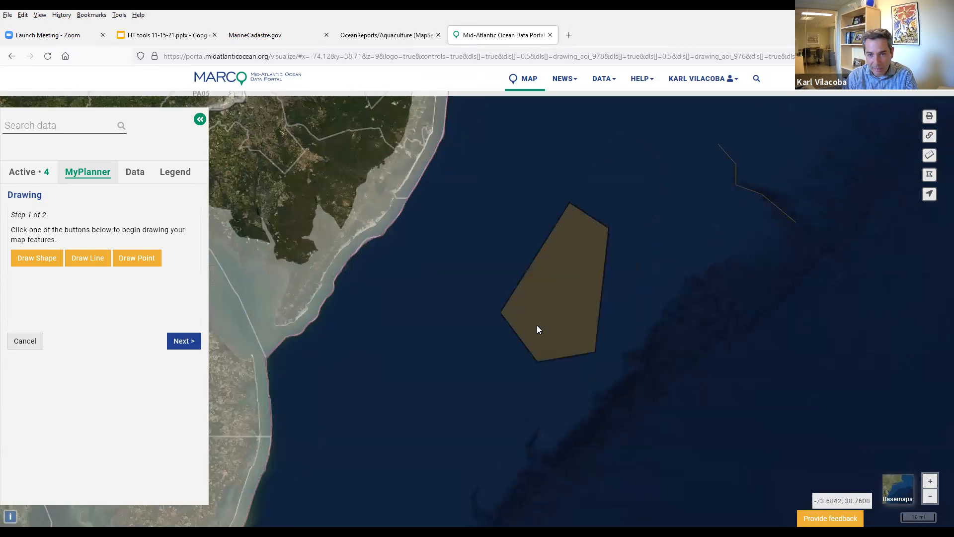
Switch the basemap to ESRI Physical and then to Gray.
mouse_move(890, 482)
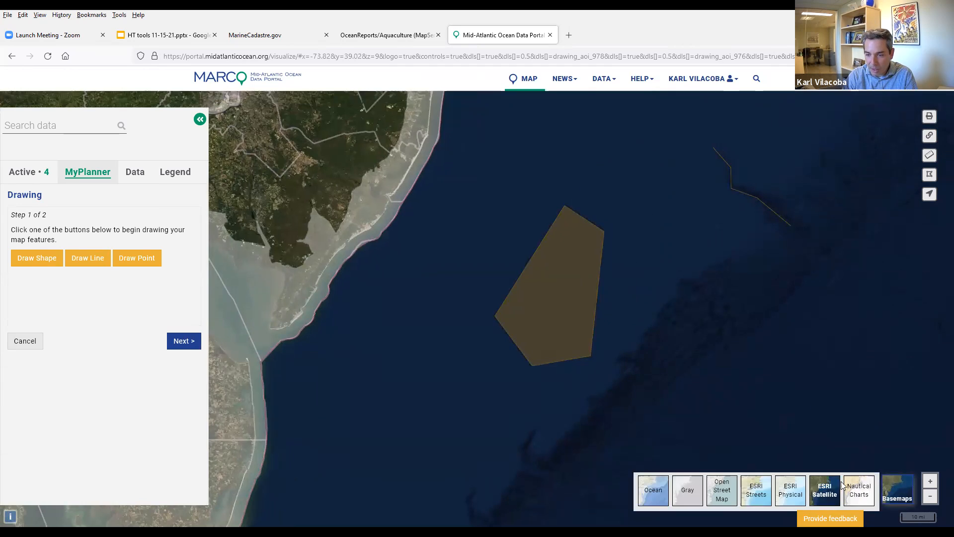
left_click(795, 487)
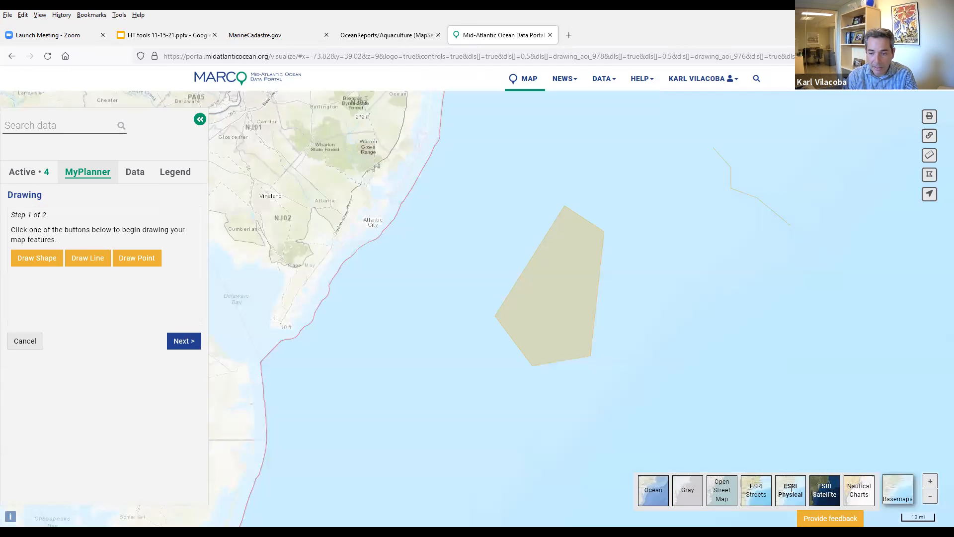
left_click(765, 489)
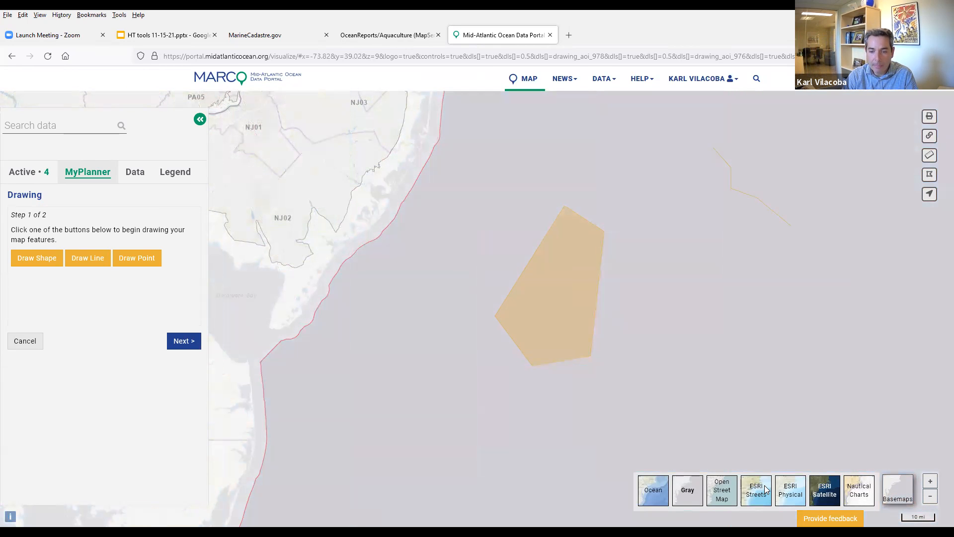
left_click(905, 483)
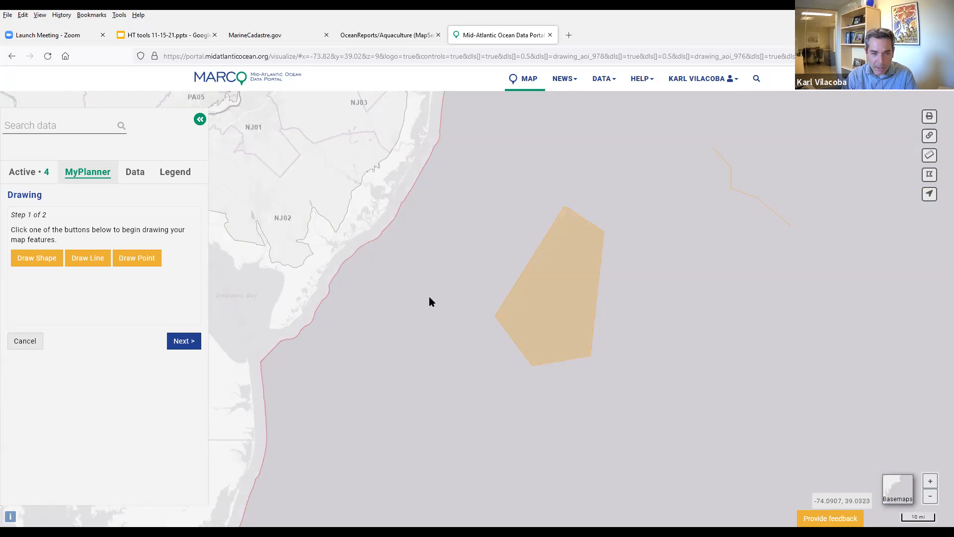
Cancel the new drawing and remove all remaining layers from the active layers.
left_click(24, 340)
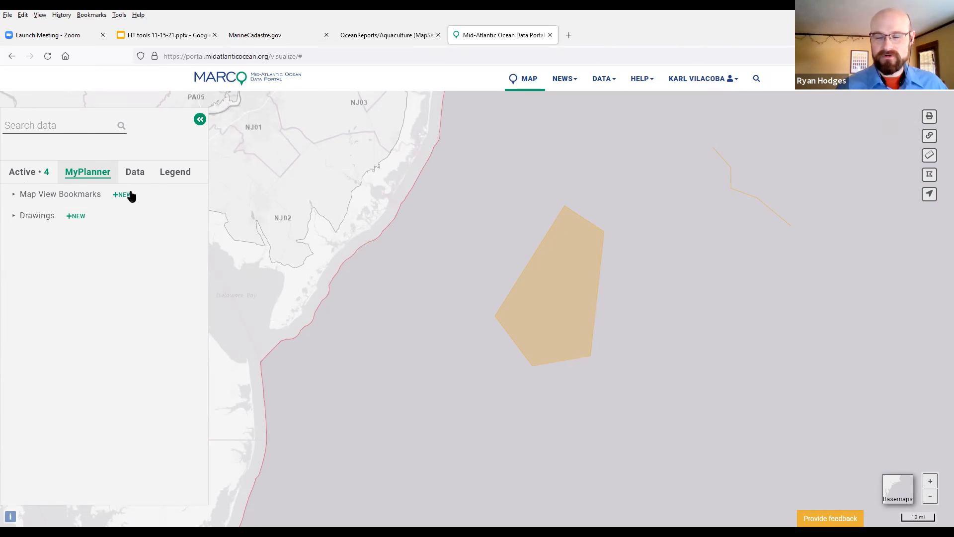
left_click(39, 174)
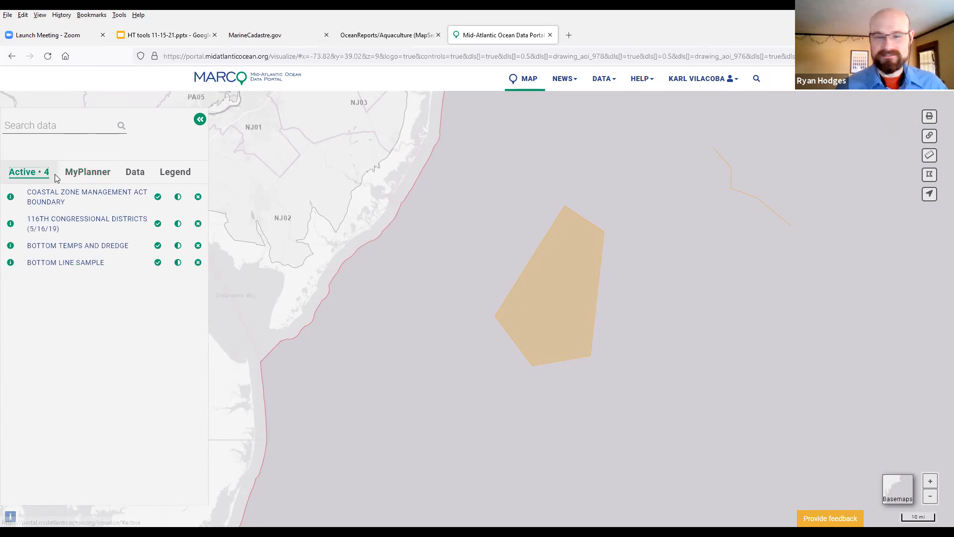
left_click(197, 194)
left_click(198, 194)
left_click(197, 192)
left_click(198, 192)
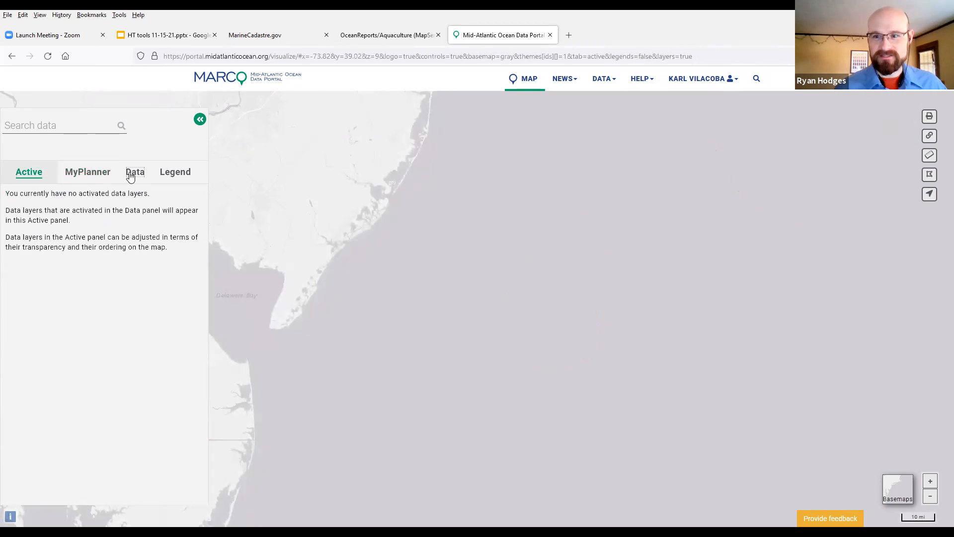
Collapse the Administrative group in the data list and reload the map page.
left_click(134, 173)
left_click(47, 194)
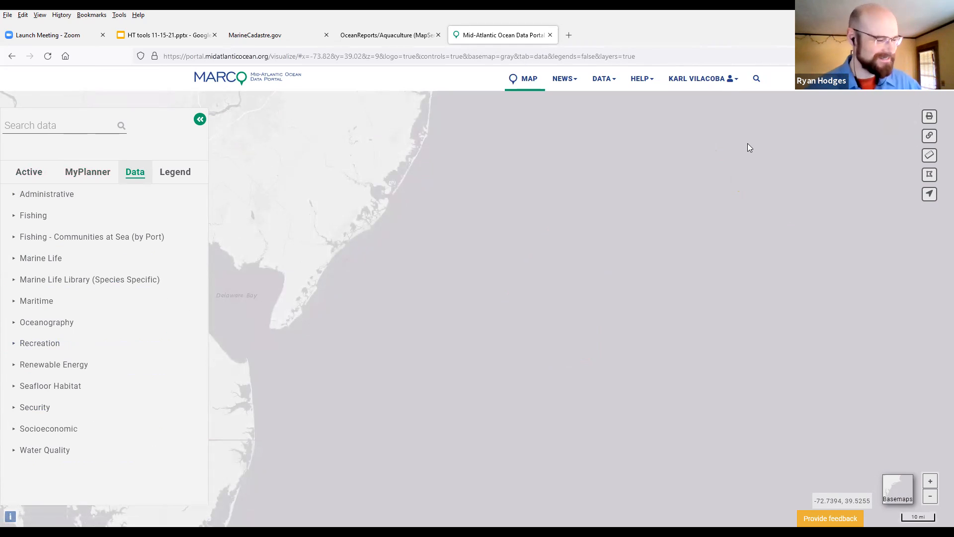
left_click(48, 56)
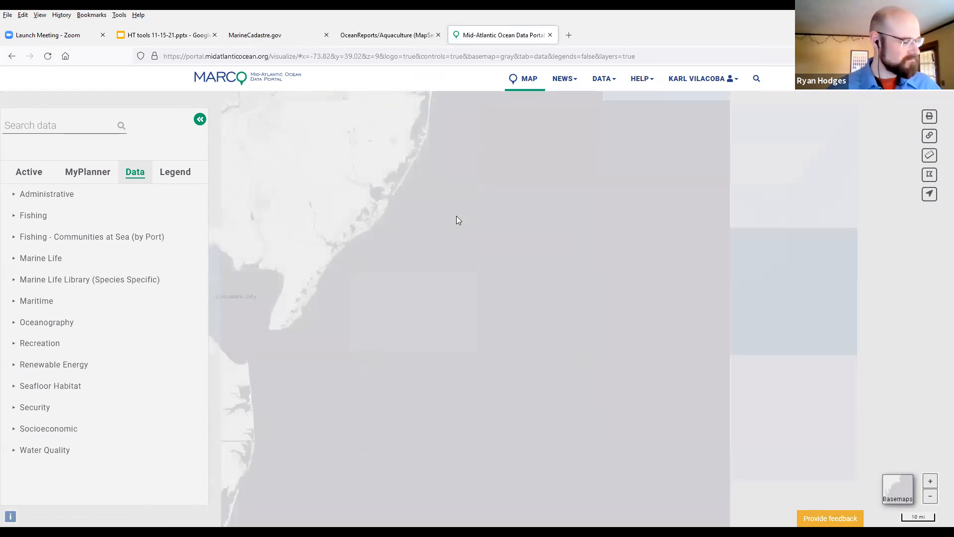
scroll(473, 250, "down", 2)
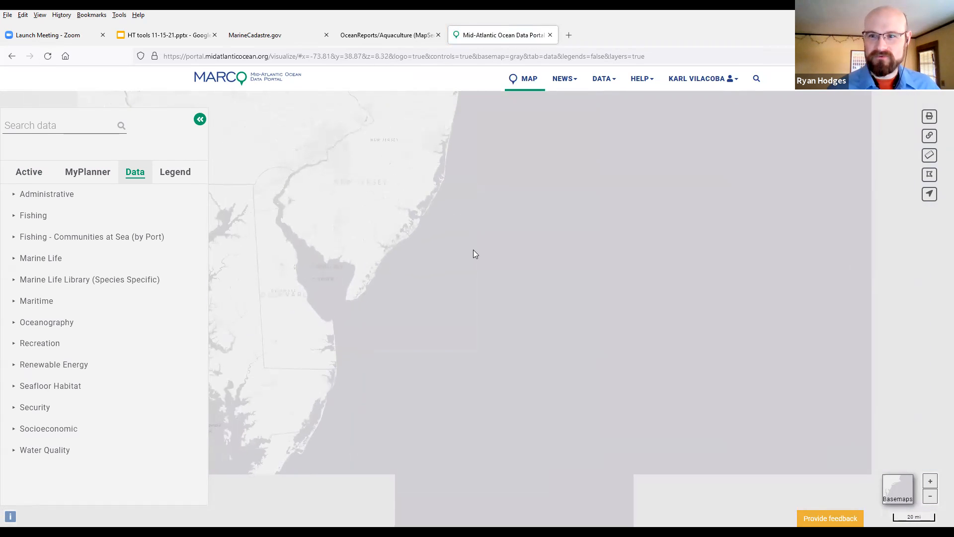
Expand the Map View Bookmarks in MyPlanner and look through the list of own and shared bookmarks.
left_click(88, 172)
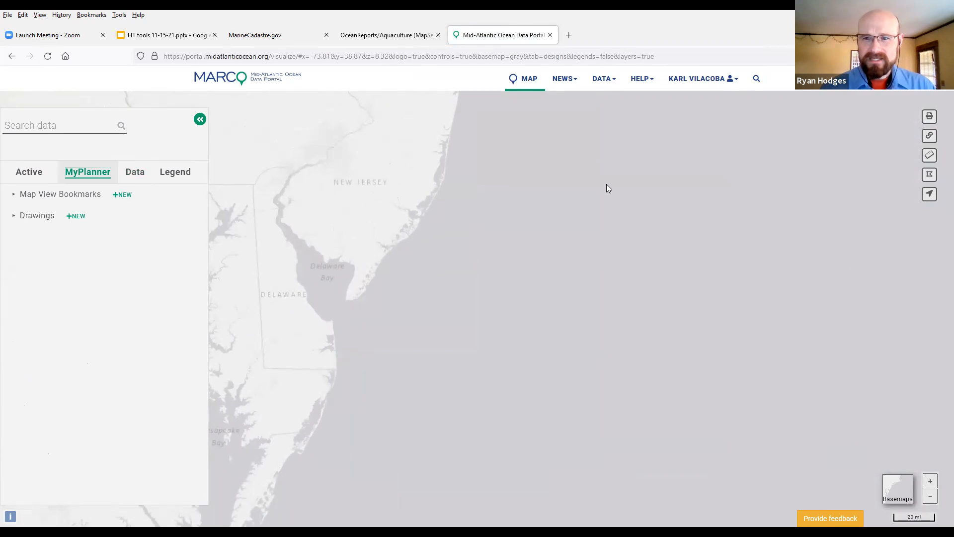
left_click(133, 175)
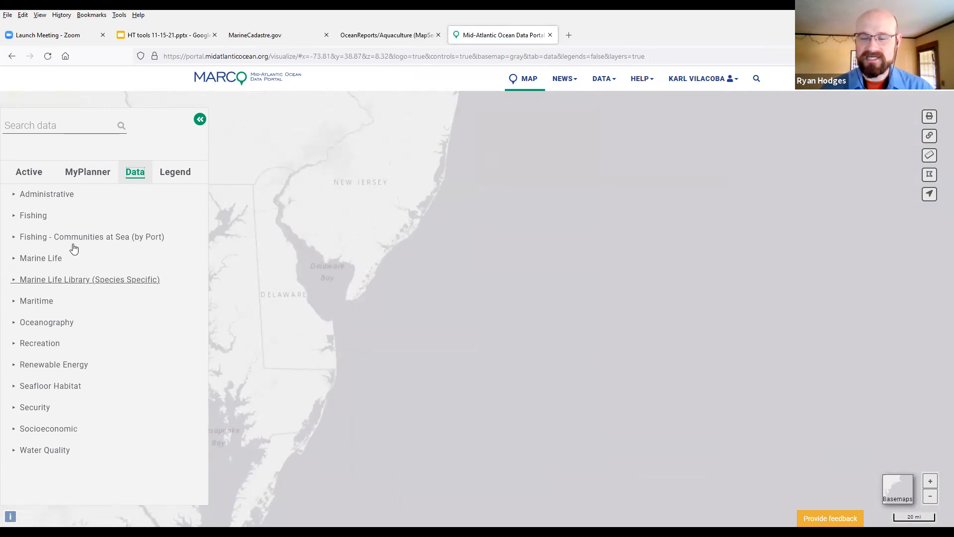
left_click(90, 174)
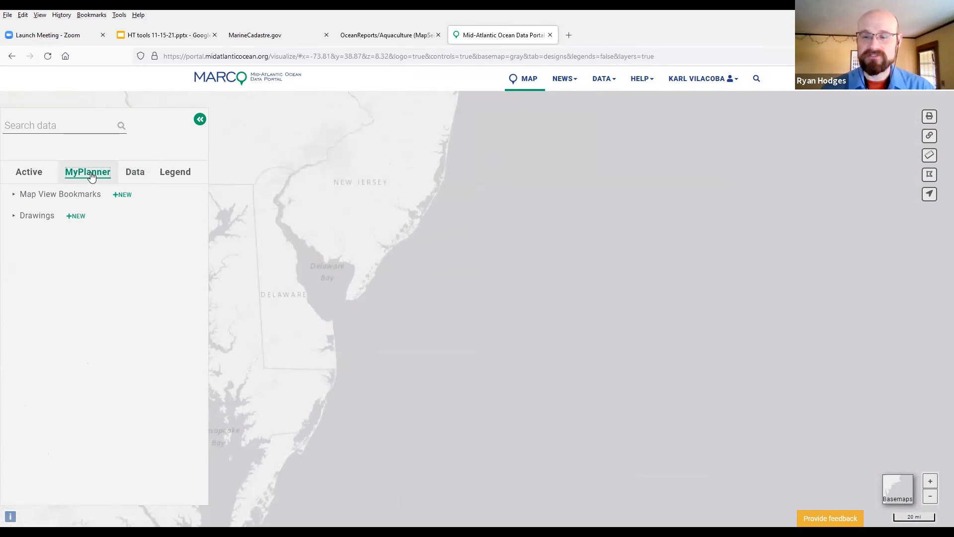
left_click(54, 195)
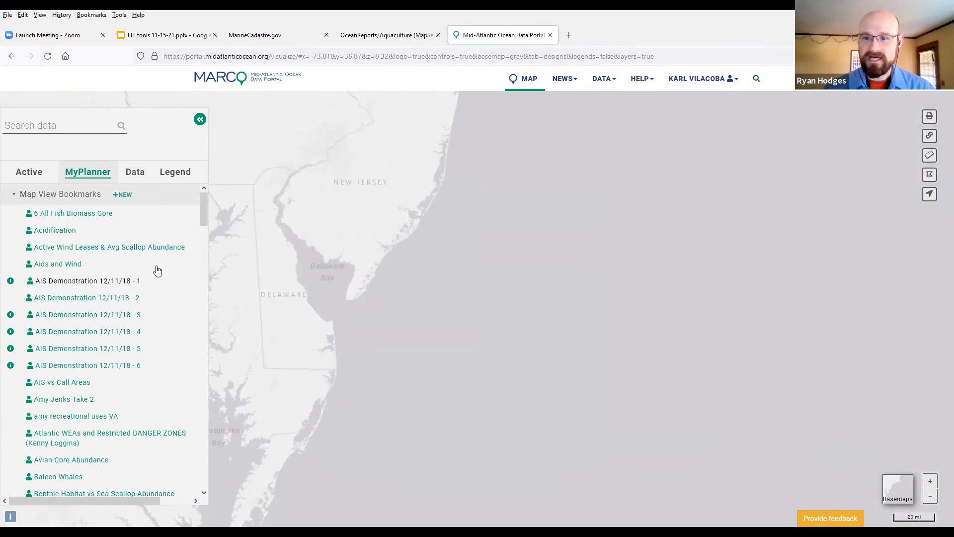
left_click_drag(204, 215, 203, 269)
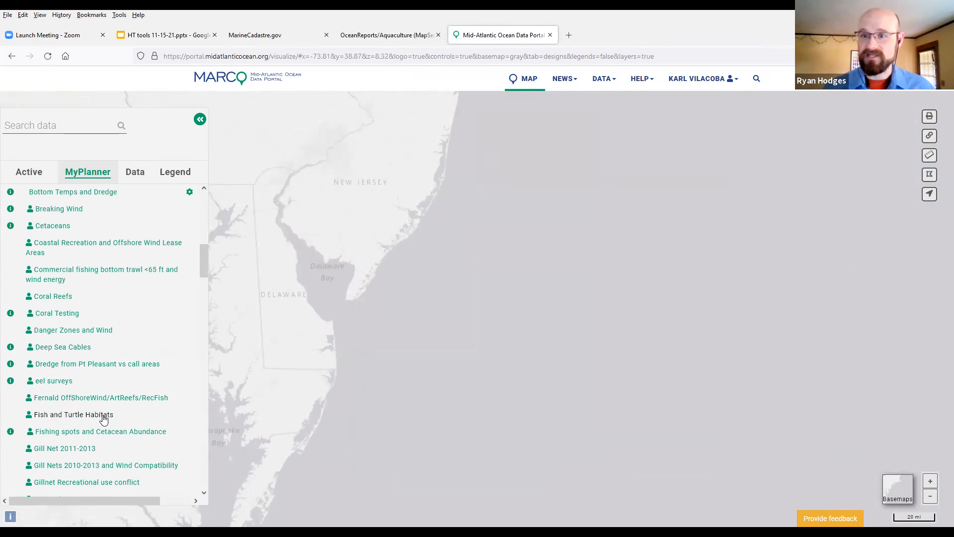
scroll(105, 416, "down", 4)
scroll(126, 409, "down", 4)
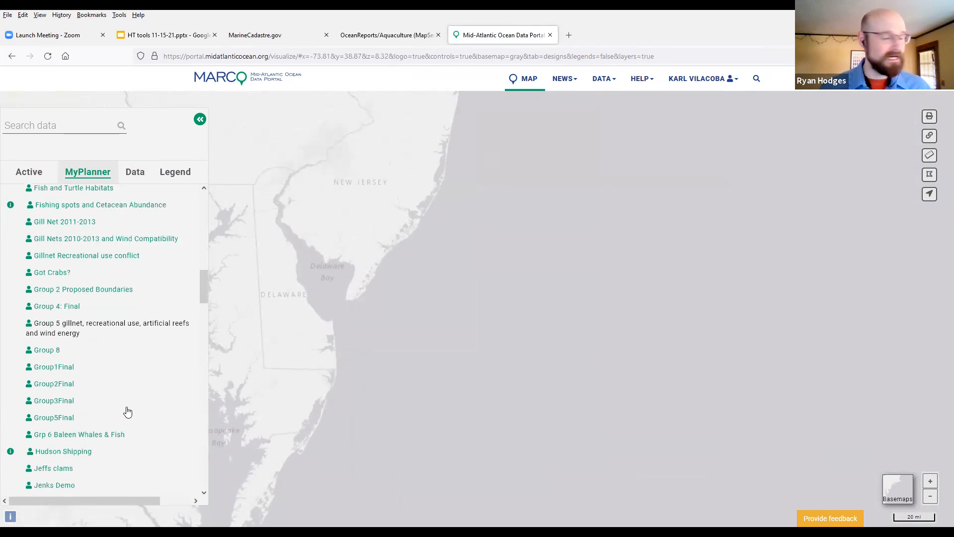
left_click_drag(205, 310, 213, 208)
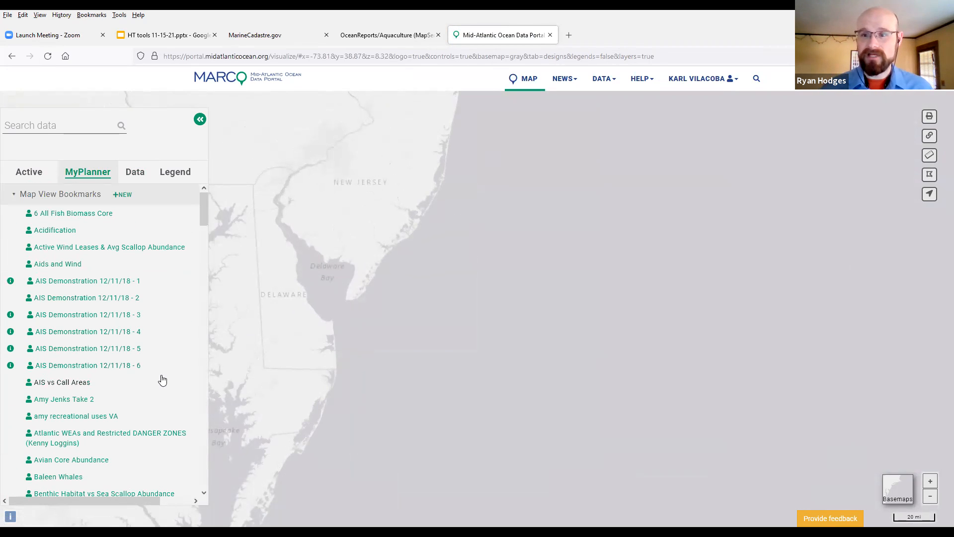
scroll(162, 380, "down", 5)
scroll(163, 380, "down", 2)
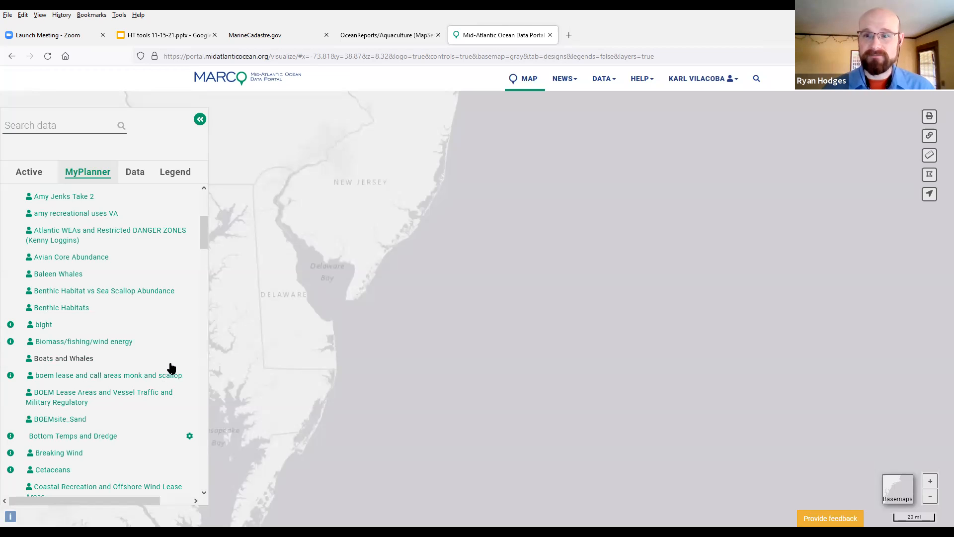
scroll(171, 367, "down", 2)
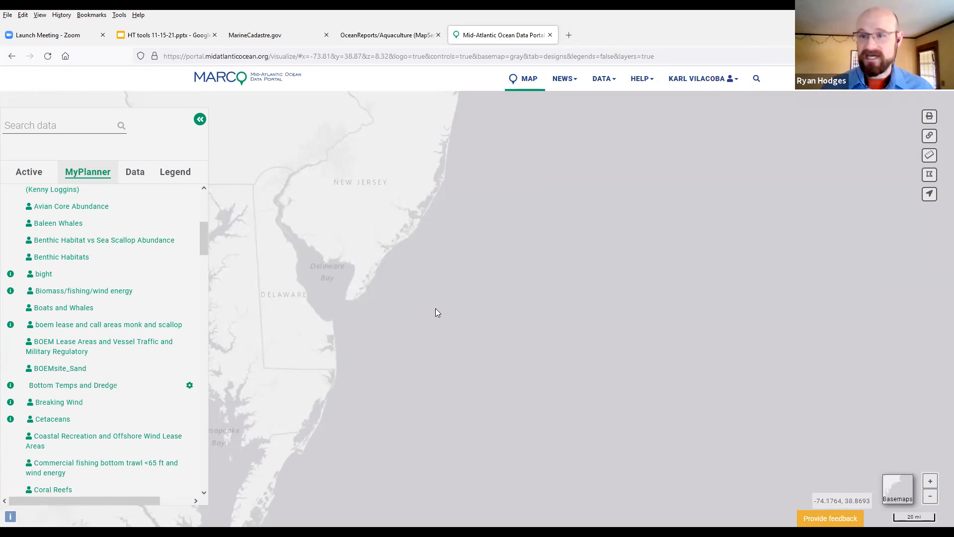
scroll(435, 308, "down", 2)
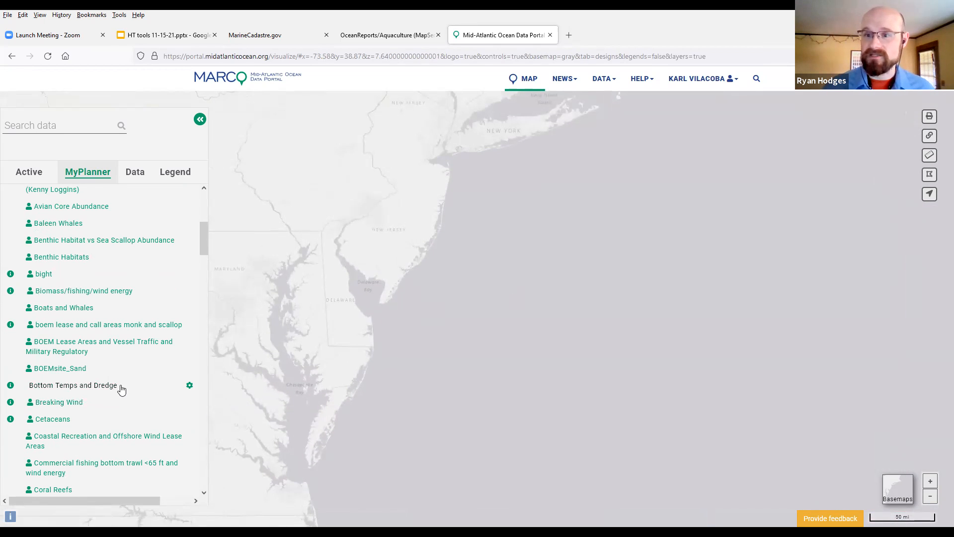
left_click_drag(204, 247, 205, 256)
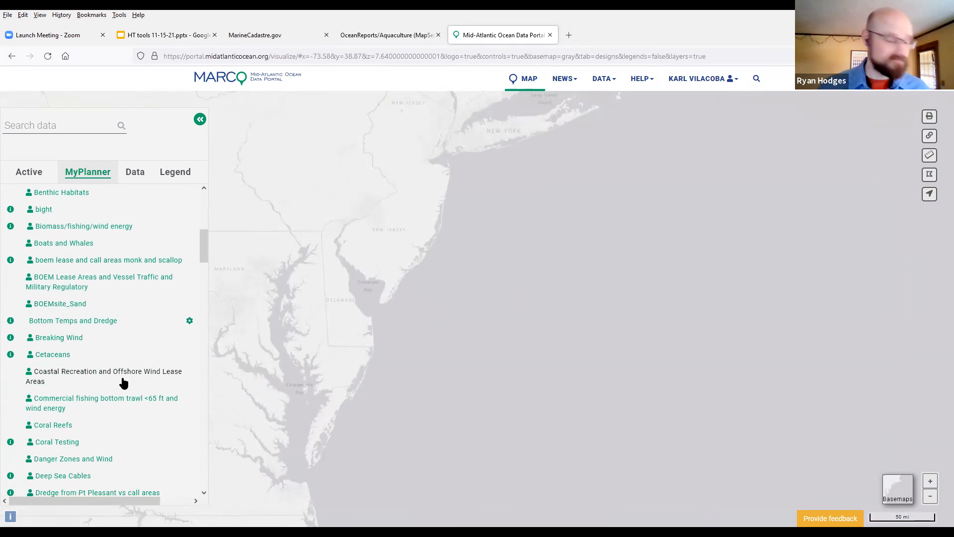
scroll(140, 375, "down", 5)
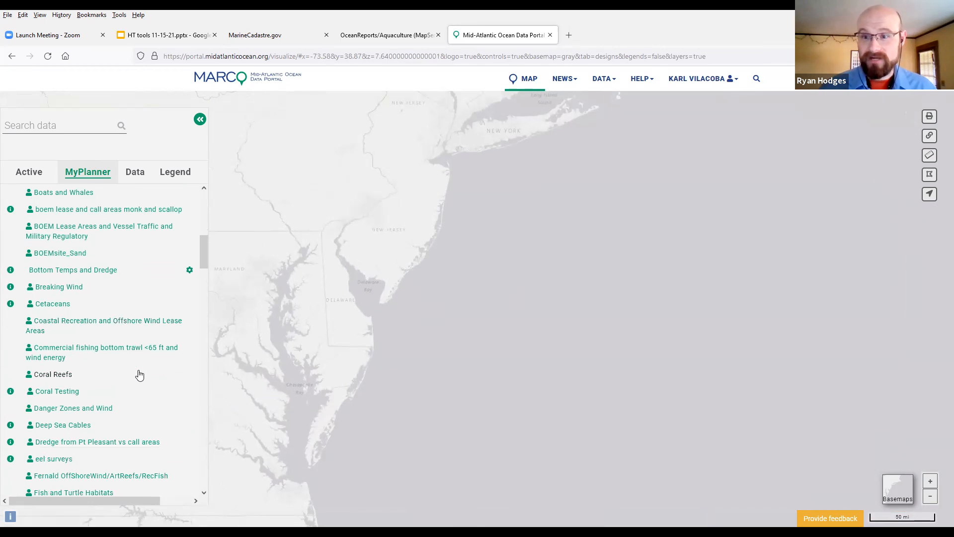
scroll(140, 375, "down", 7)
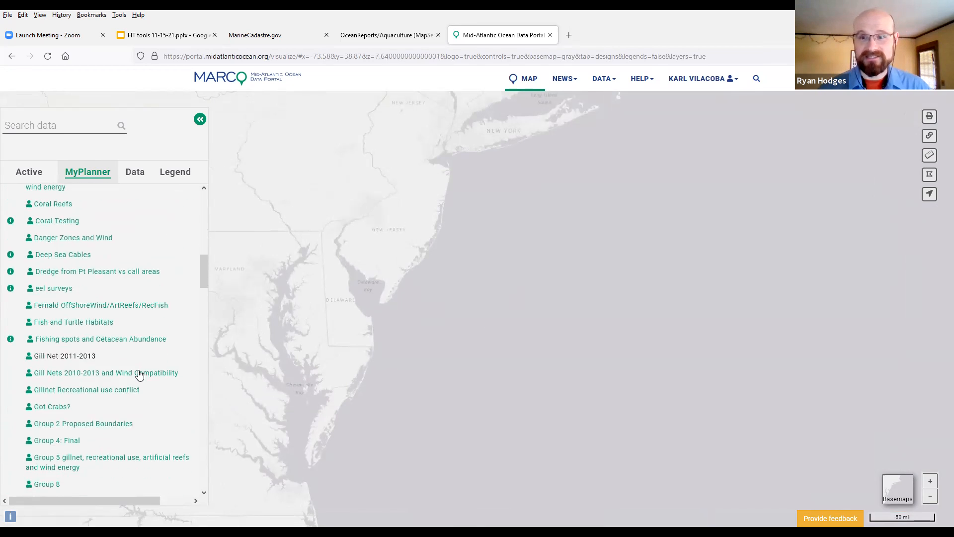
scroll(140, 375, "down", 5)
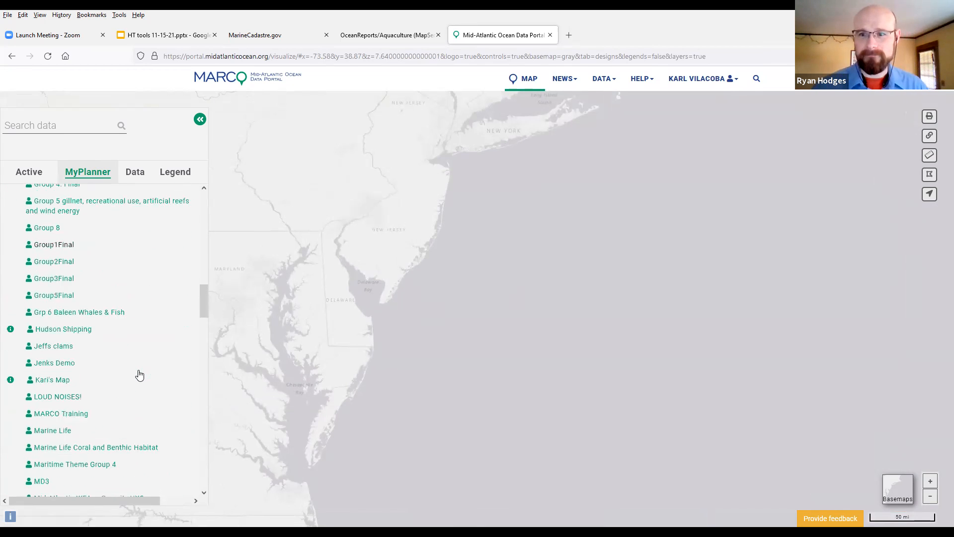
left_click_drag(205, 324, 230, 192)
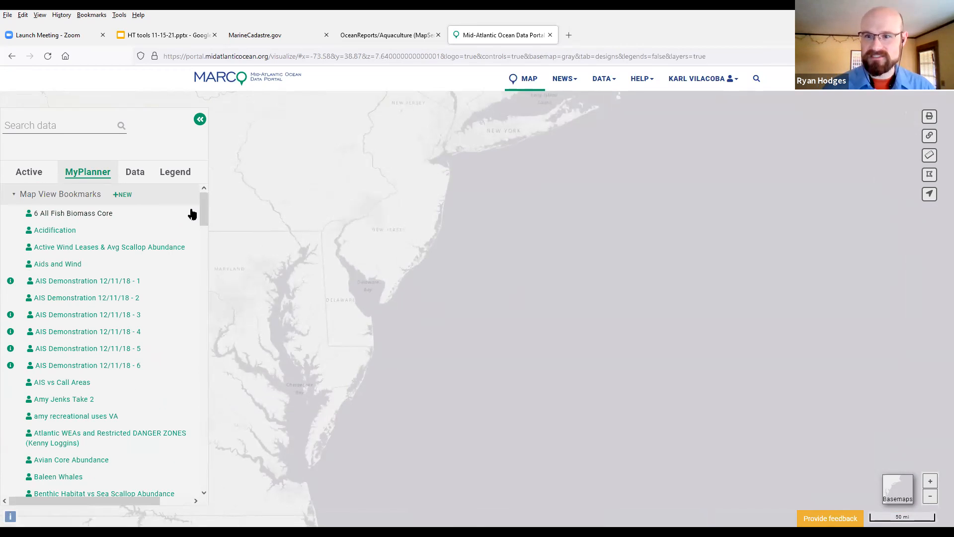
Load the Bottom Temps and Dredge map view bookmark on the map.
scroll(172, 269, "down", 1)
scroll(172, 269, "down", 3)
scroll(172, 269, "down", 3)
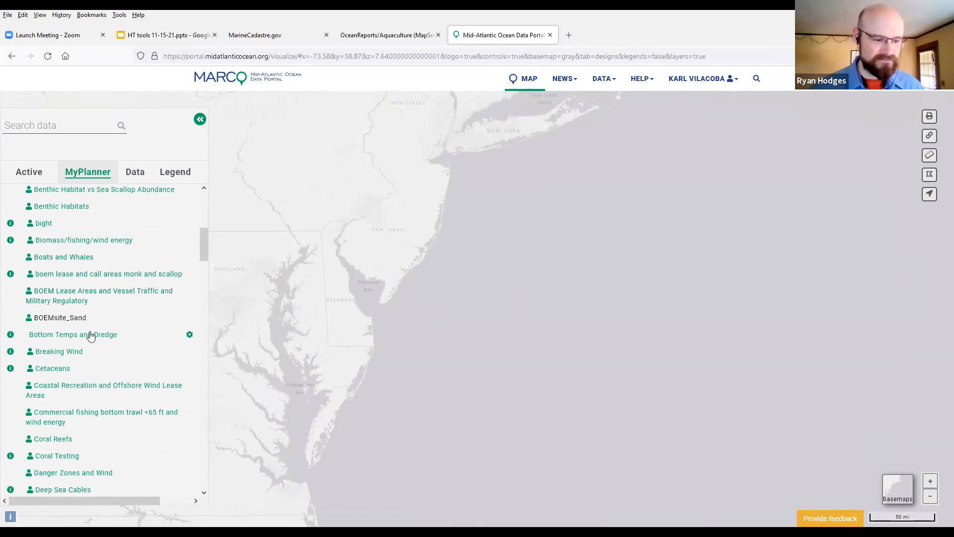
left_click(91, 335)
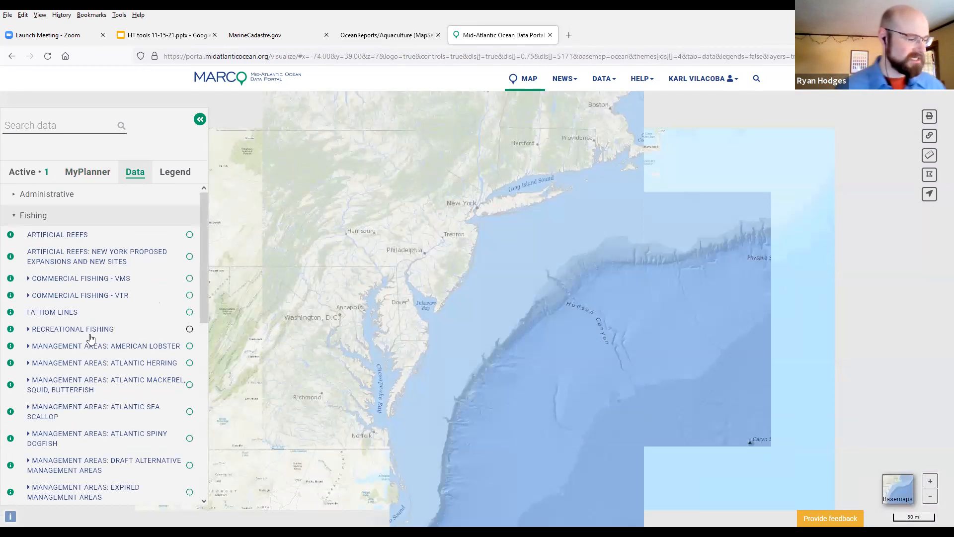
Show the Bottom Line Sample, Bottom of Canyon and Bottom Temps and Dredge drawings from MyPlanner and look through the drawings list.
left_click(39, 215)
left_click(83, 174)
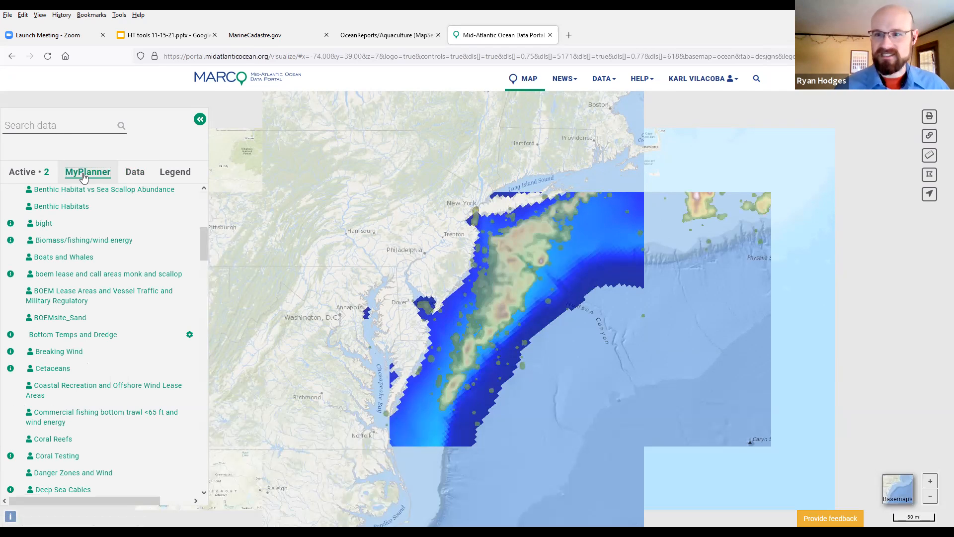
scroll(83, 213, "up", 6)
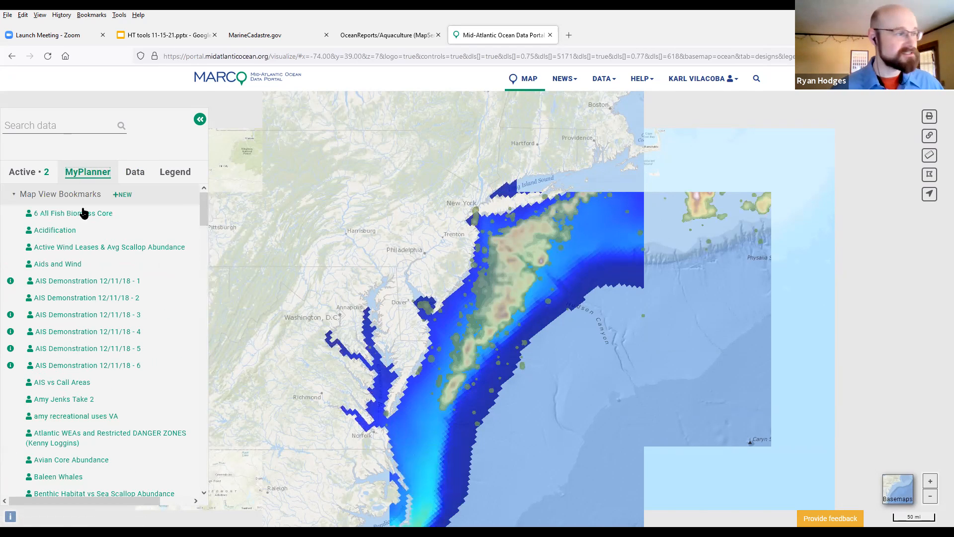
left_click(64, 195)
left_click(42, 215)
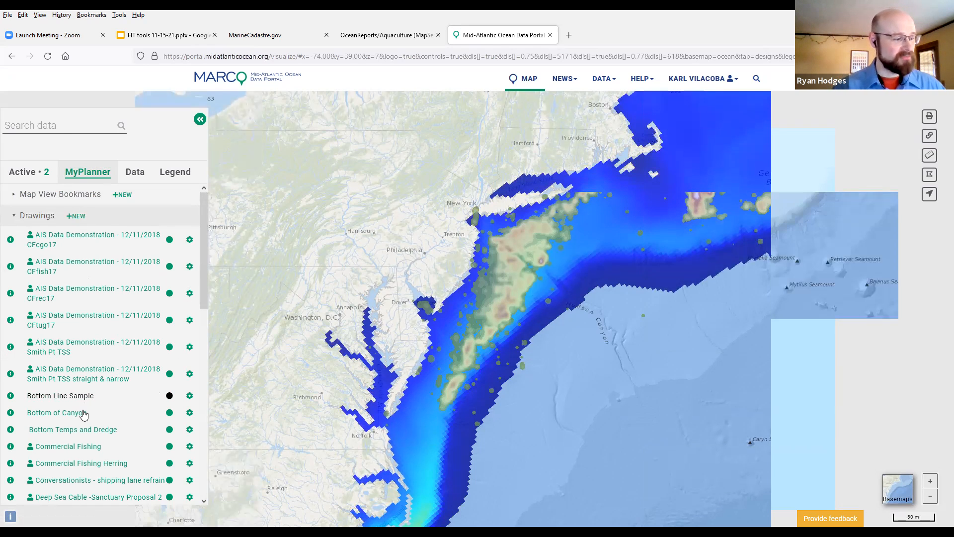
left_click(85, 432)
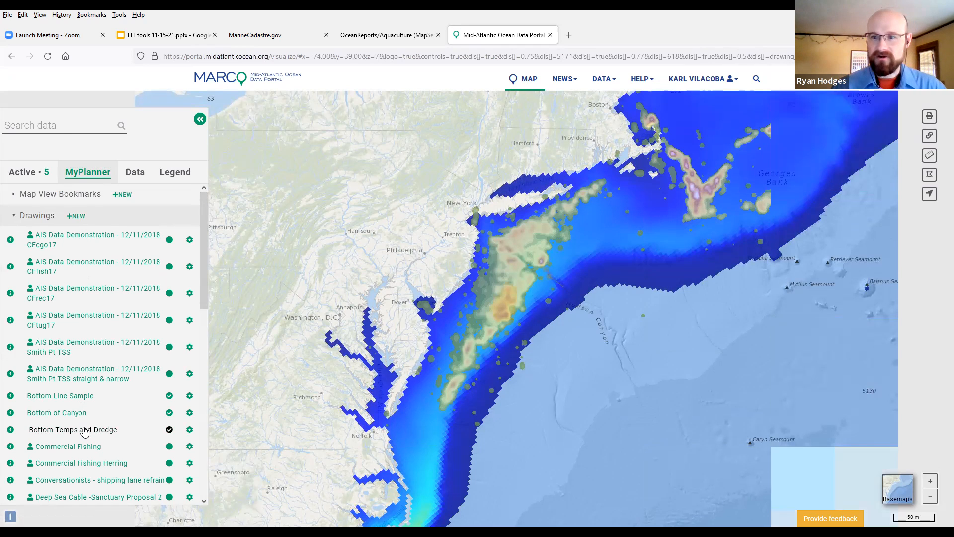
left_click_drag(204, 269, 202, 342)
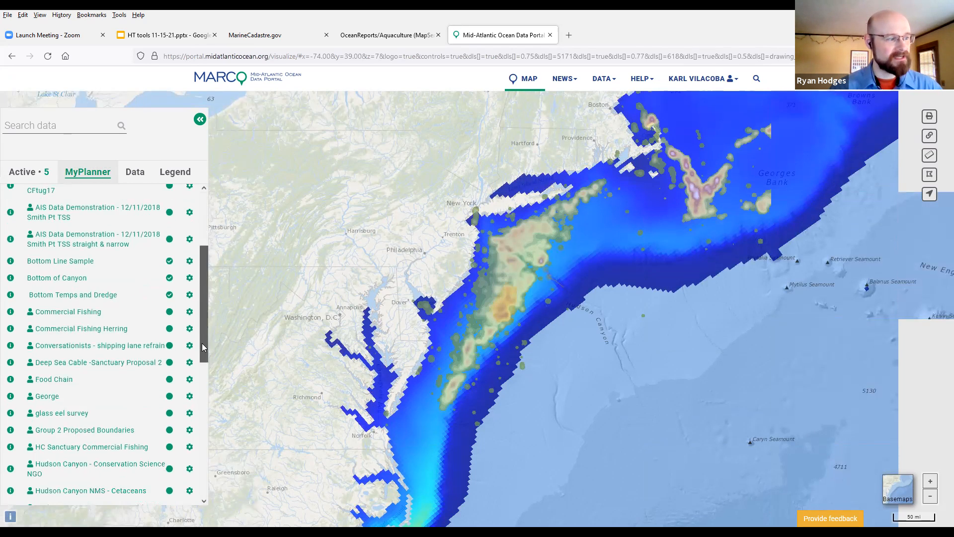
left_click_drag(203, 380, 231, 222)
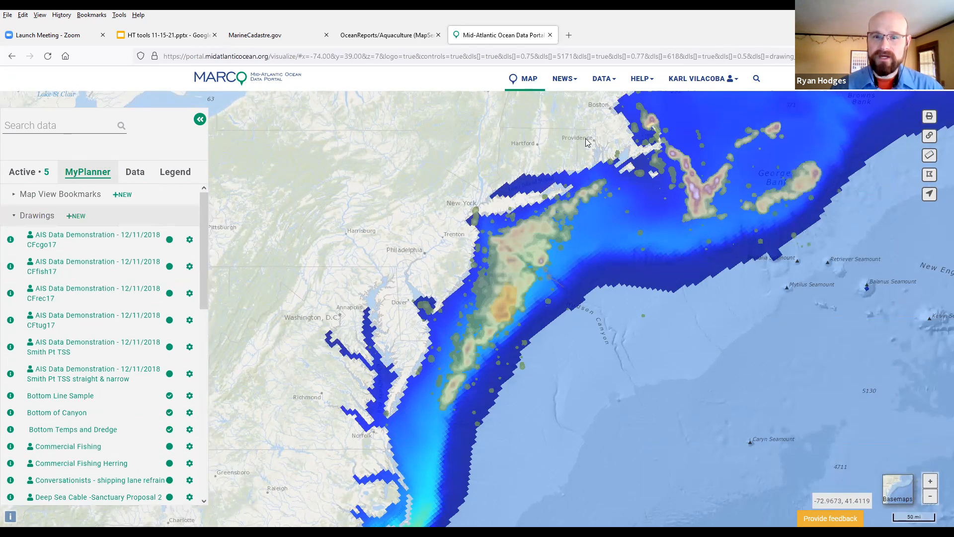
Open the Data Catalog and search the portal for Dredge.
left_click(604, 78)
left_click(579, 103)
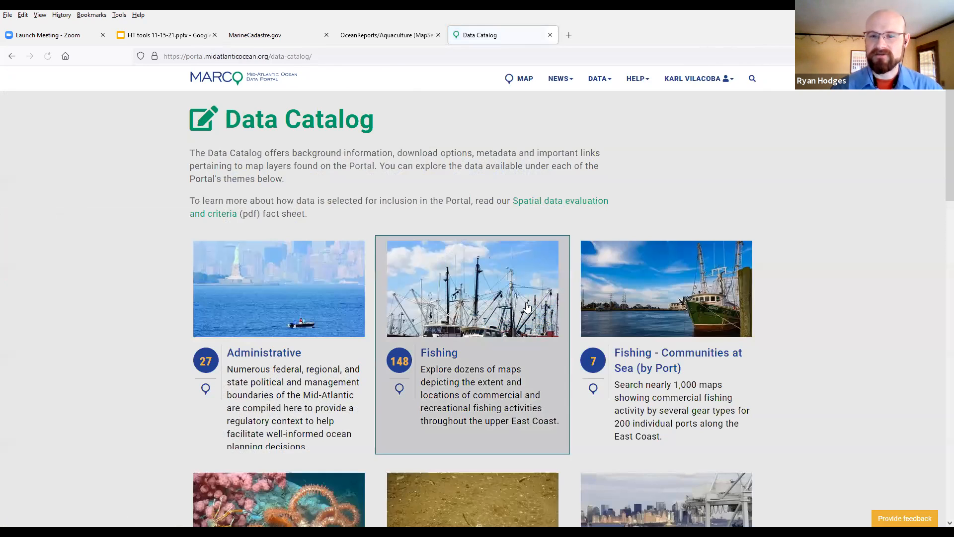
left_click(752, 78)
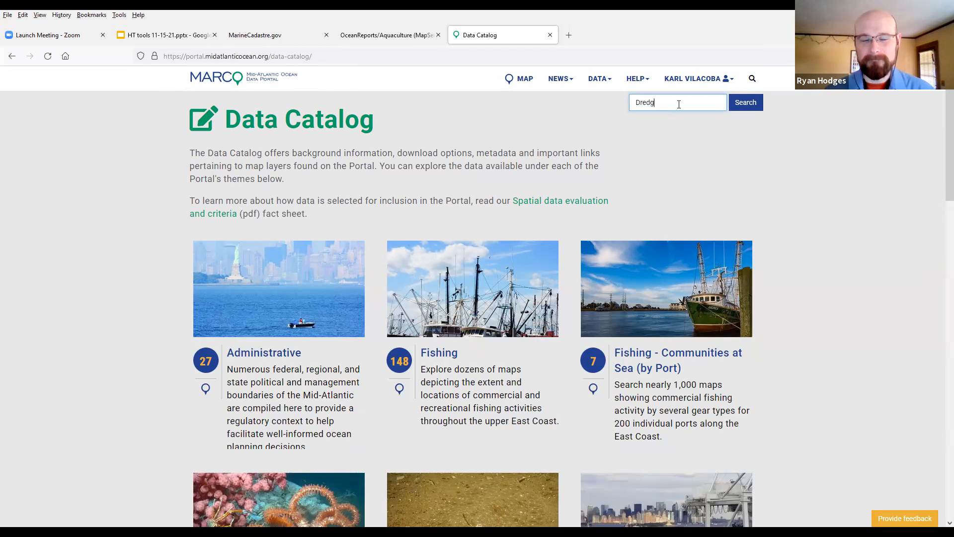
left_click(727, 108)
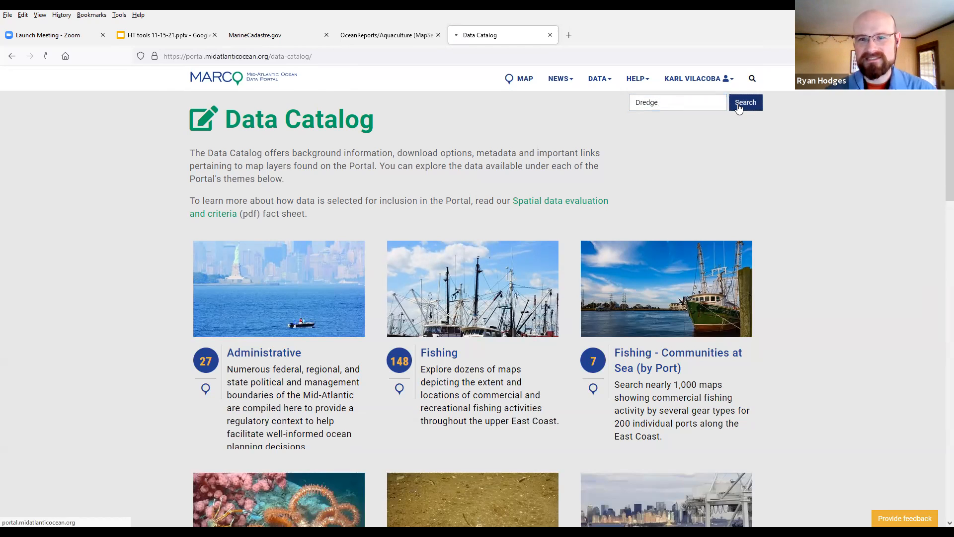
Review the search results, view the Dredge entry in the data catalog and return to the results.
scroll(410, 224, "down", 2)
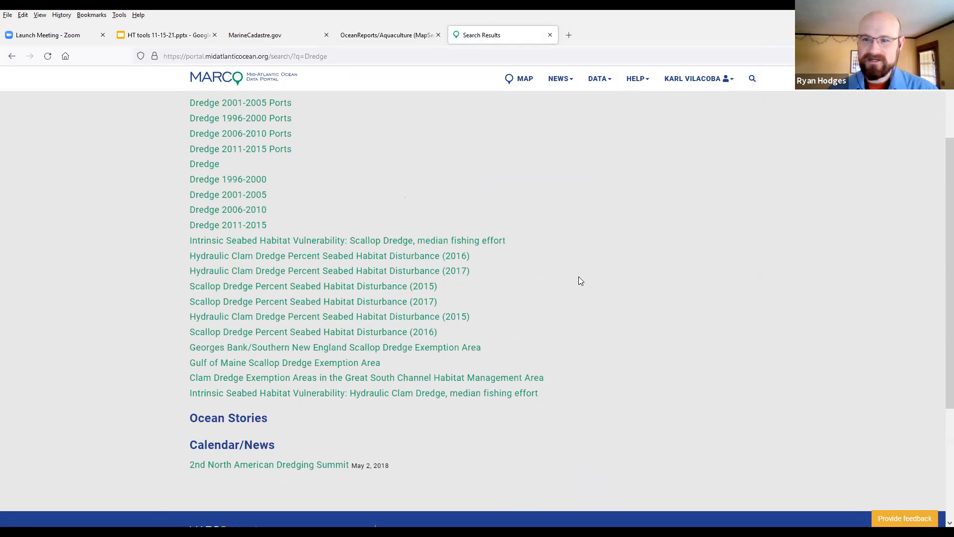
scroll(579, 278, "up", 2)
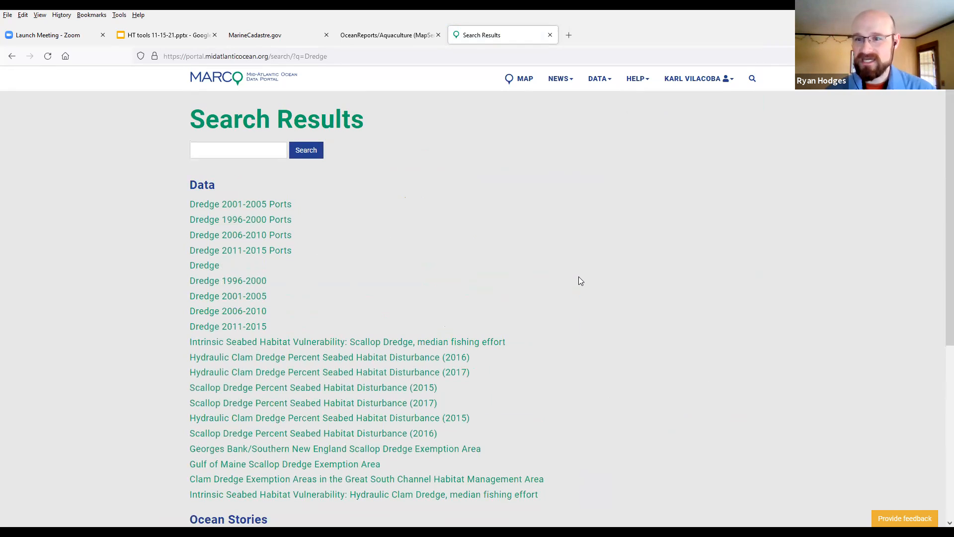
scroll(578, 280, "down", 3)
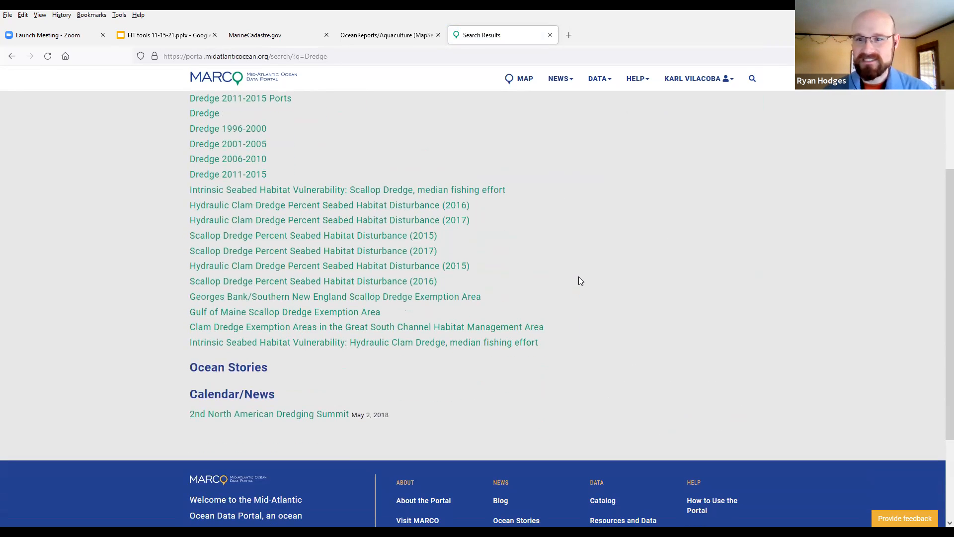
scroll(578, 281, "up", 3)
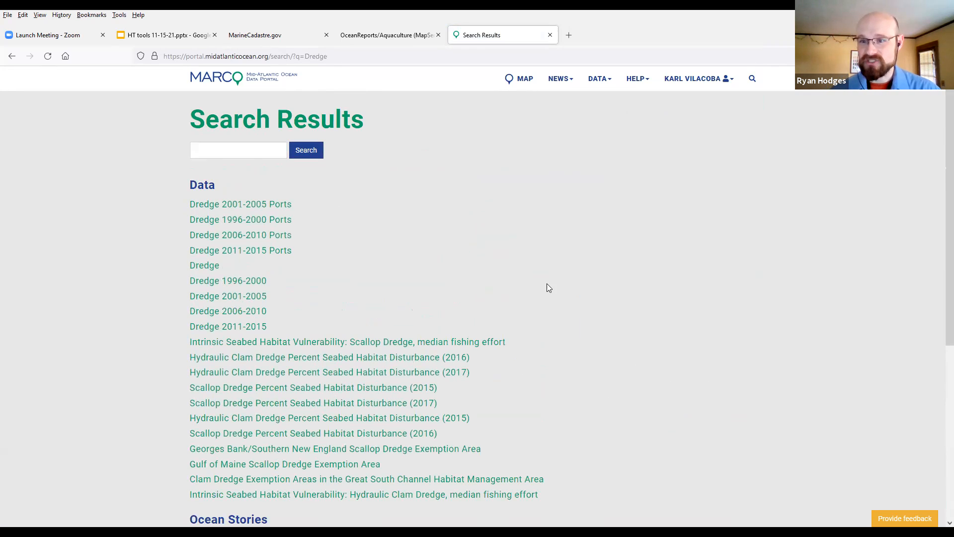
left_click(200, 267)
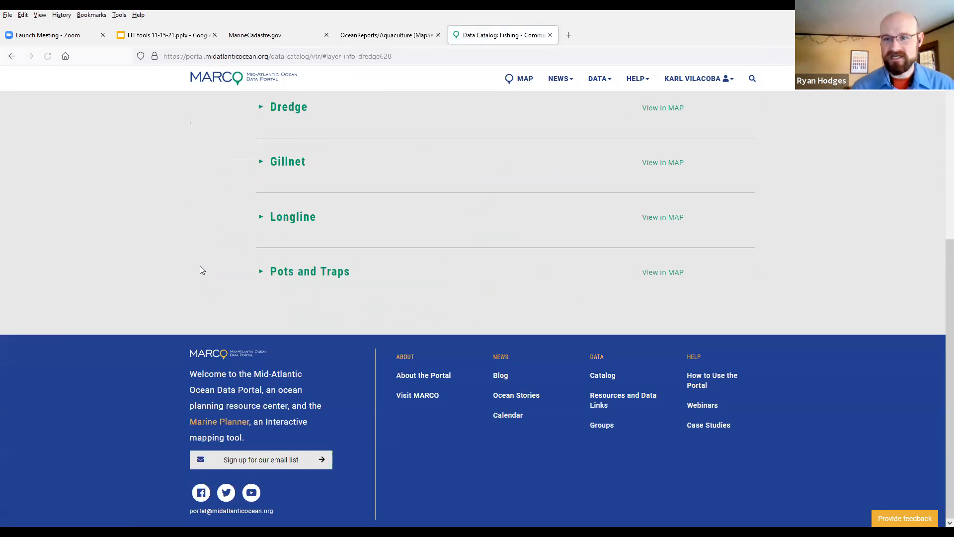
left_click(11, 56)
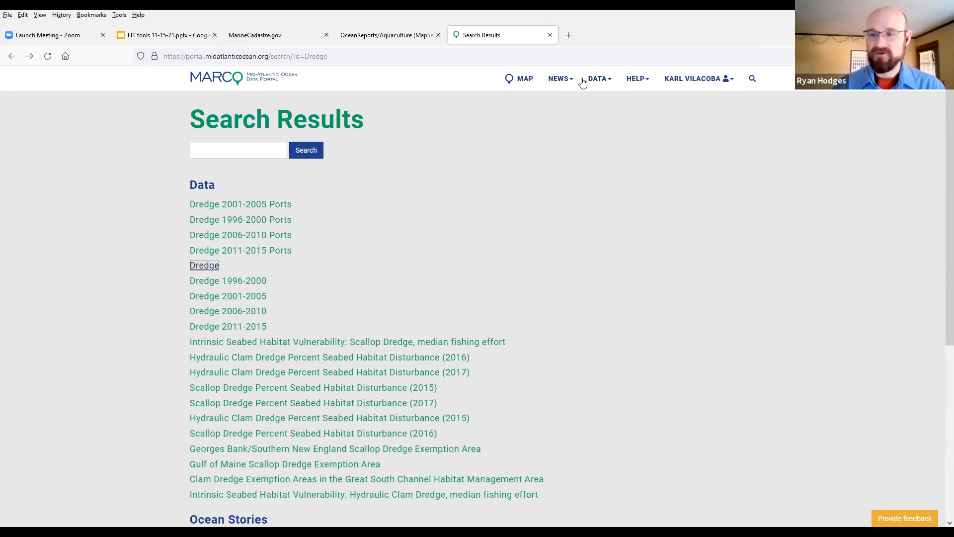
Open the Ocean Stories page and read the story Shining a Light on Region's Deep-Sea Corals.
left_click(560, 78)
left_click(563, 128)
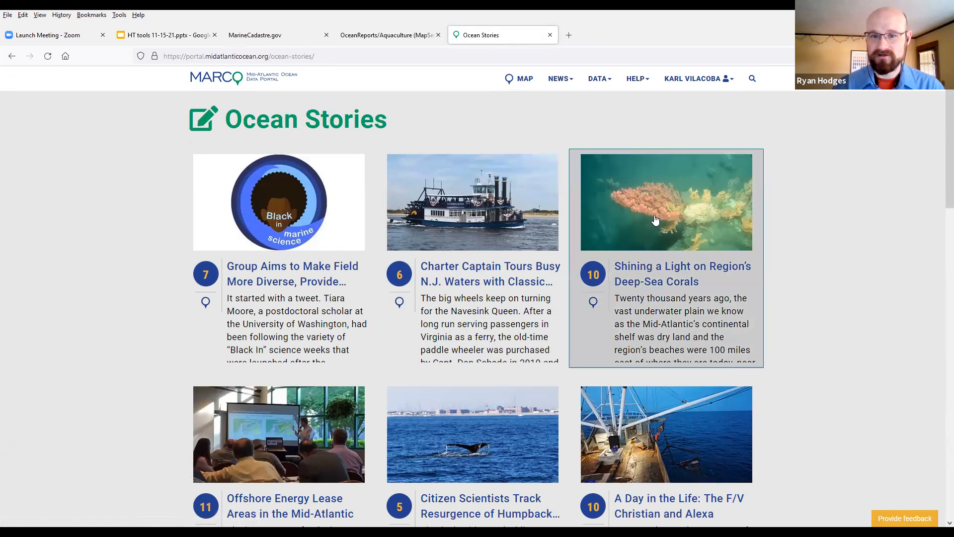
left_click(654, 270)
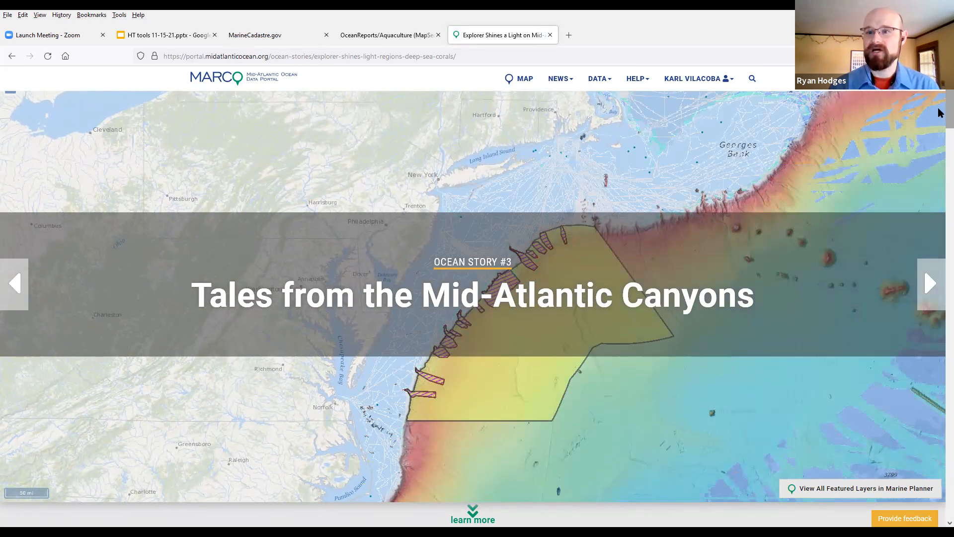
scroll(939, 114, "down", 5)
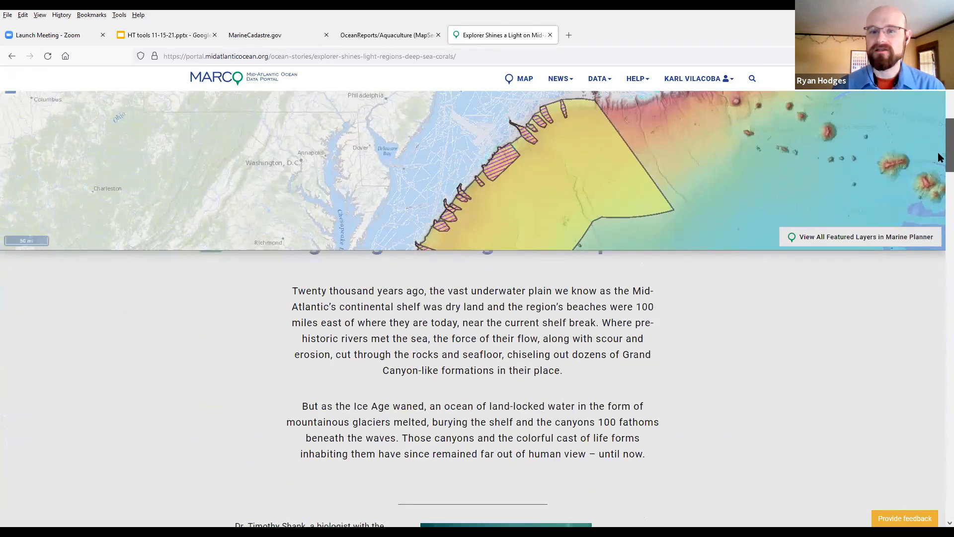
Read the deep-sea corals story's canyon sections from Ryan Canyon through Lindenkohl Canyon to Wilmington Canyon.
left_click_drag(939, 157, 939, 238)
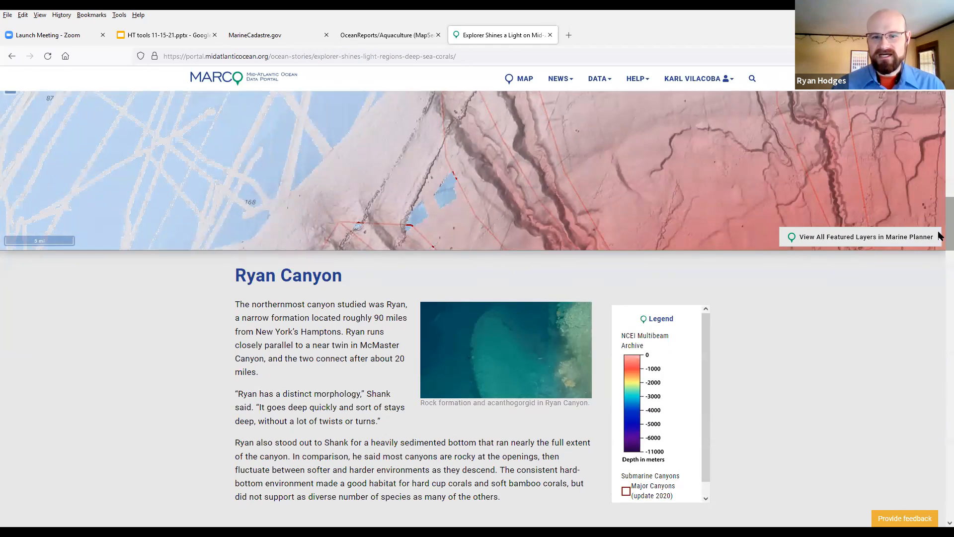
left_click_drag(939, 220, 939, 258)
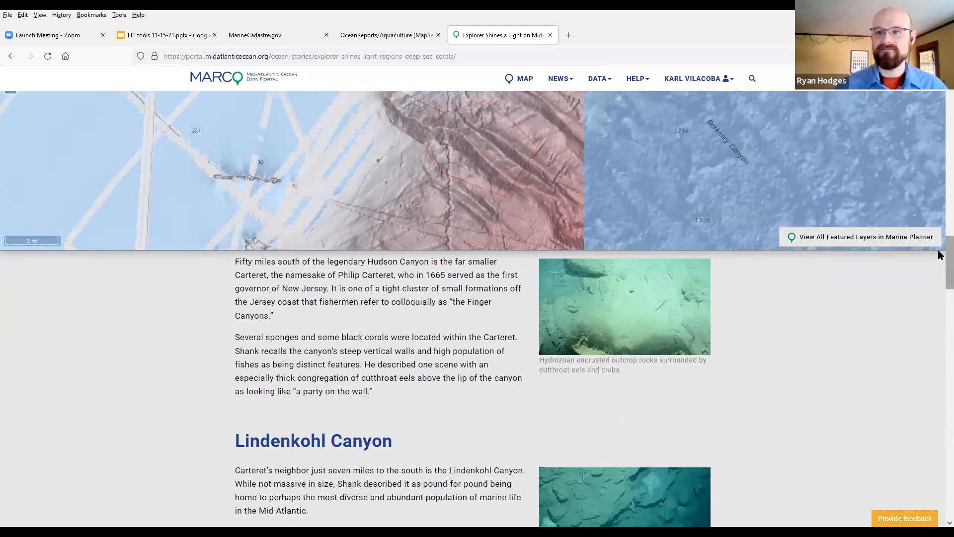
left_click_drag(939, 255, 939, 277)
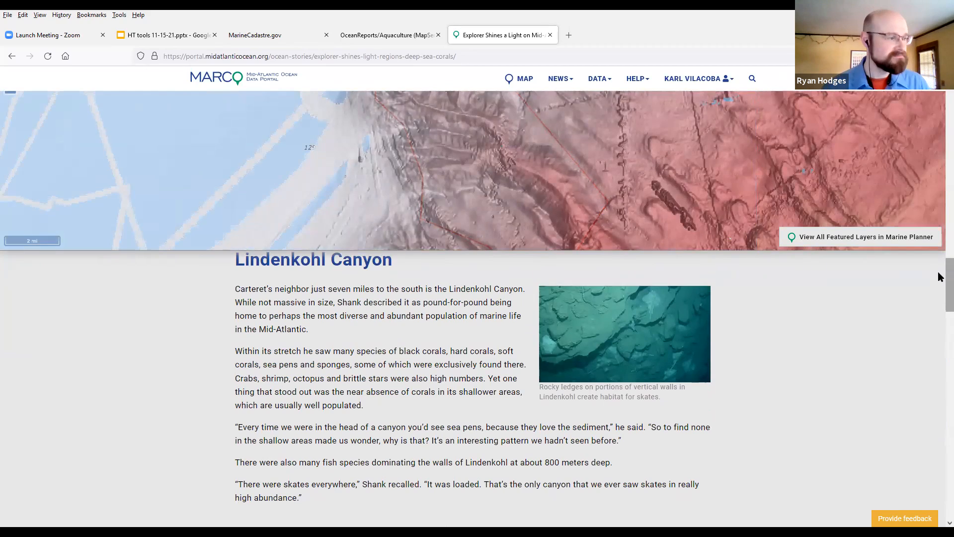
left_click_drag(939, 277, 939, 348)
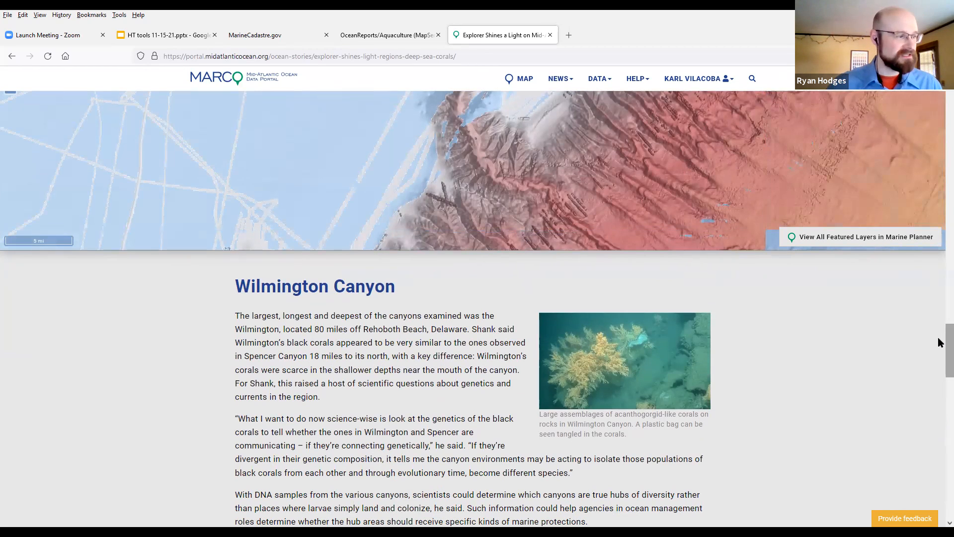
left_click_drag(939, 340, 939, 341)
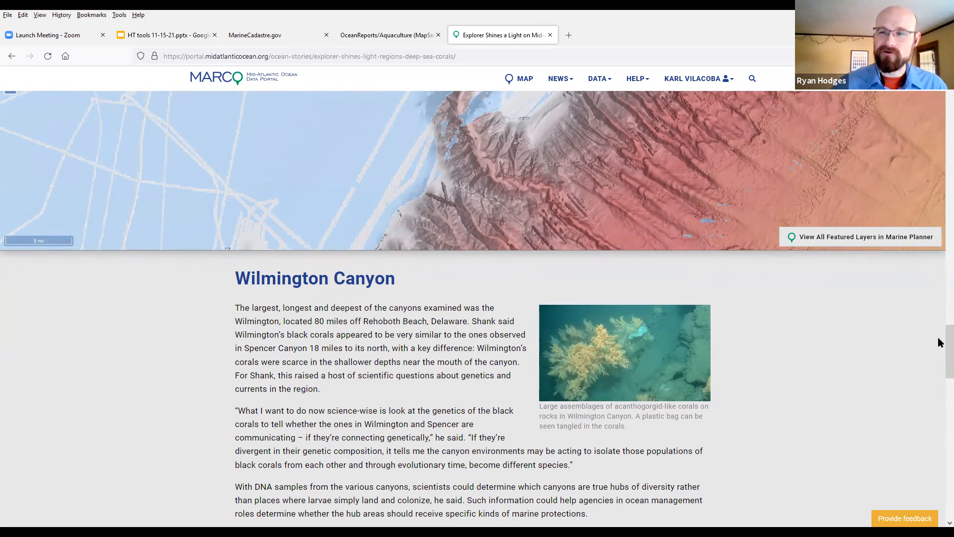
Open the portal's map around Delaware Bay and show the Artificial Reefs layer from the Fishing theme.
left_click(531, 80)
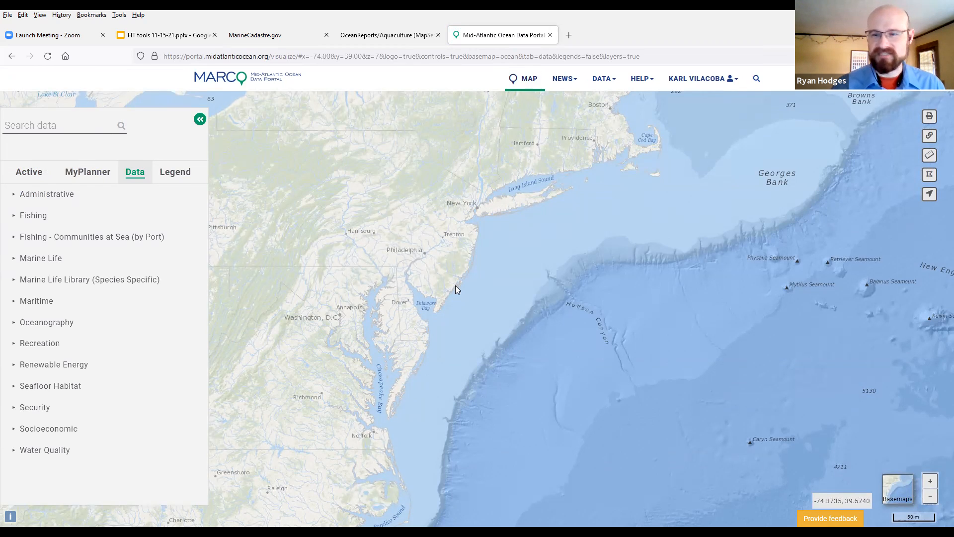
scroll(428, 319, "up", 4)
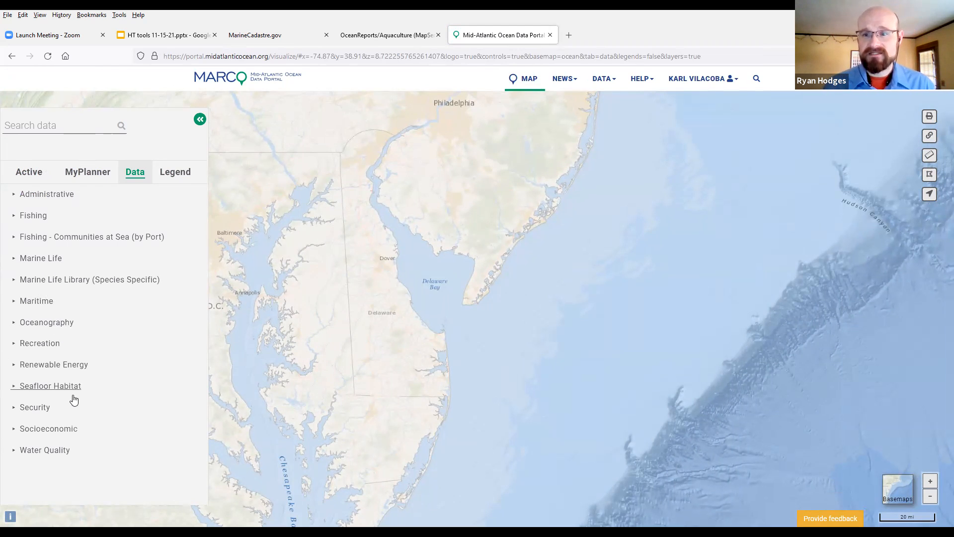
left_click(50, 222)
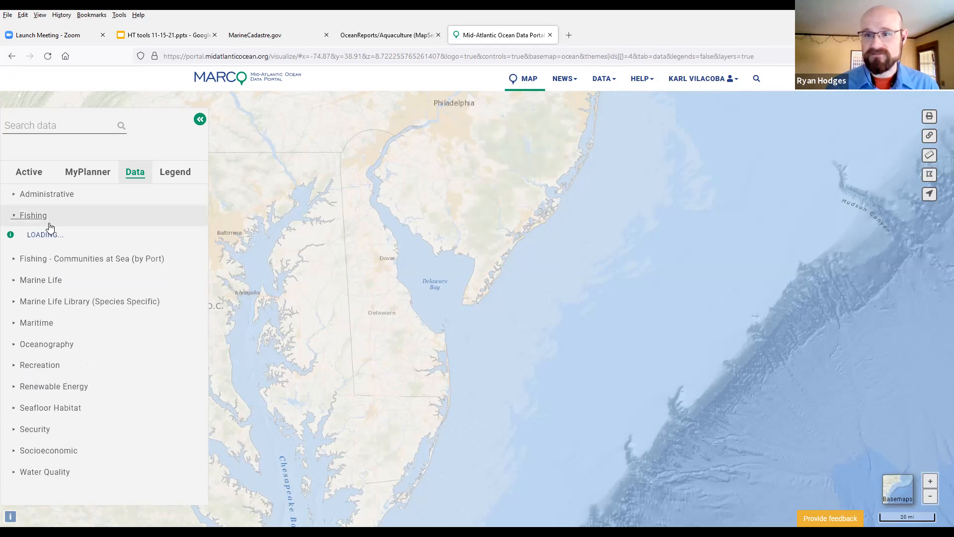
left_click(56, 237)
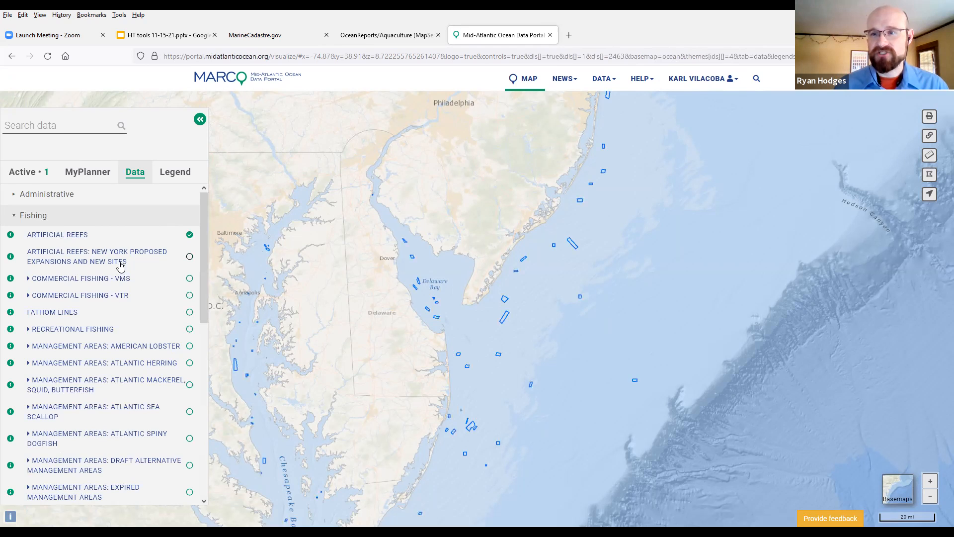
left_click(40, 221)
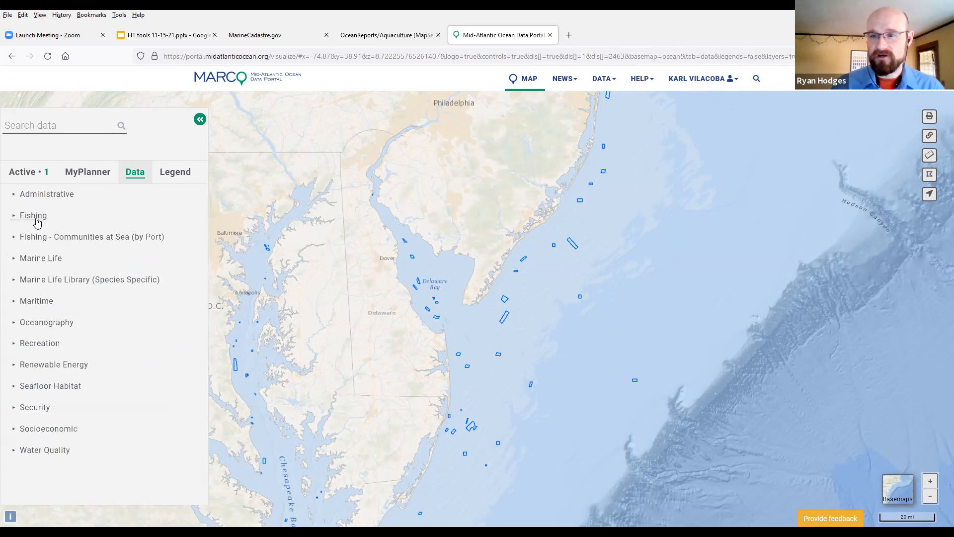
Add the Recreational Uses Workshop layers for DE and NJ and move Artificial Reefs above them in the layer order.
left_click(57, 350)
left_click(78, 396)
left_click(88, 428)
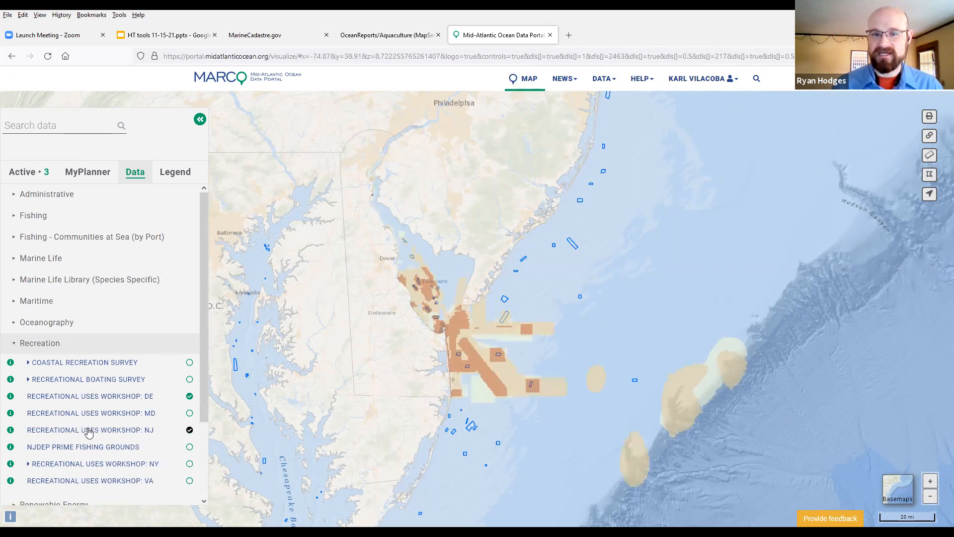
left_click(22, 172)
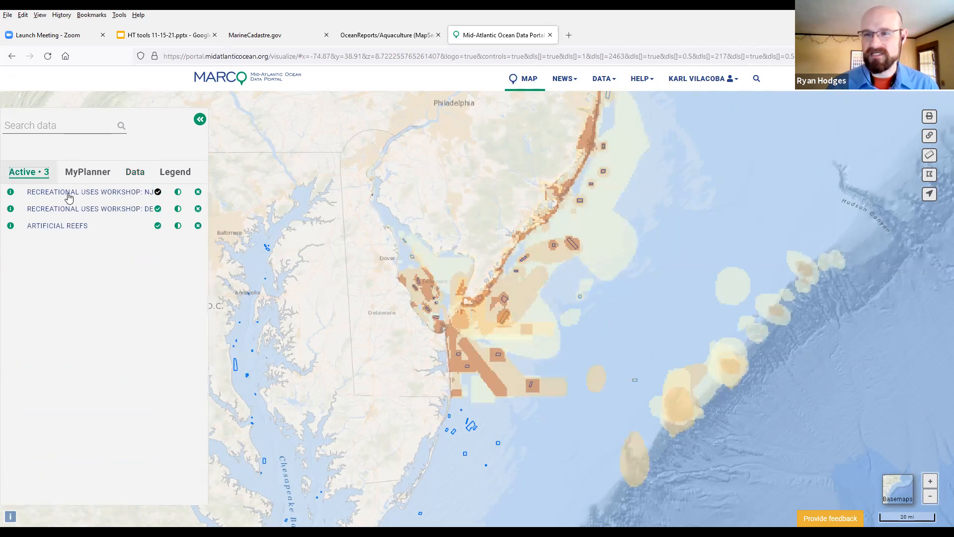
left_click_drag(75, 195, 74, 191)
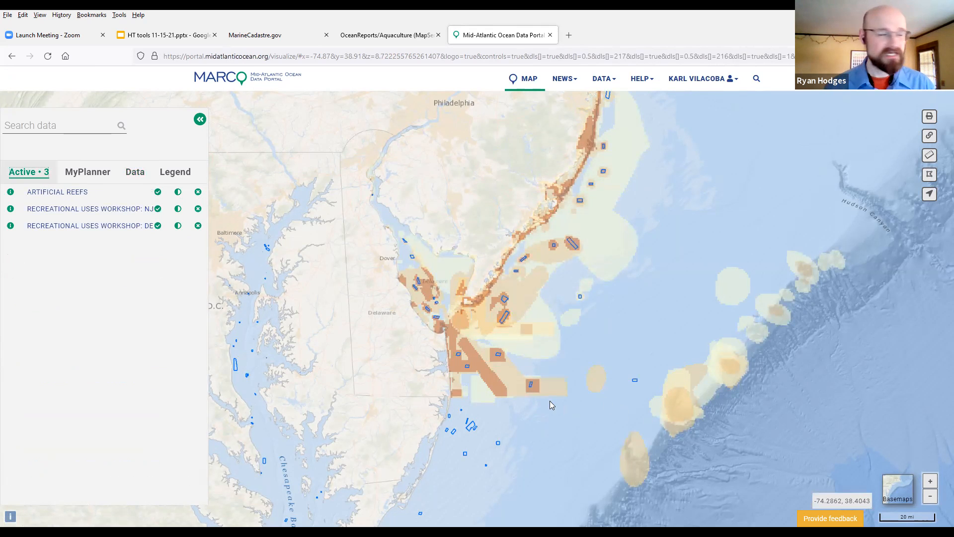
Add the Recreational Uses Workshop: MD layer and display the legend for the active layers.
left_click(141, 177)
left_click(146, 416)
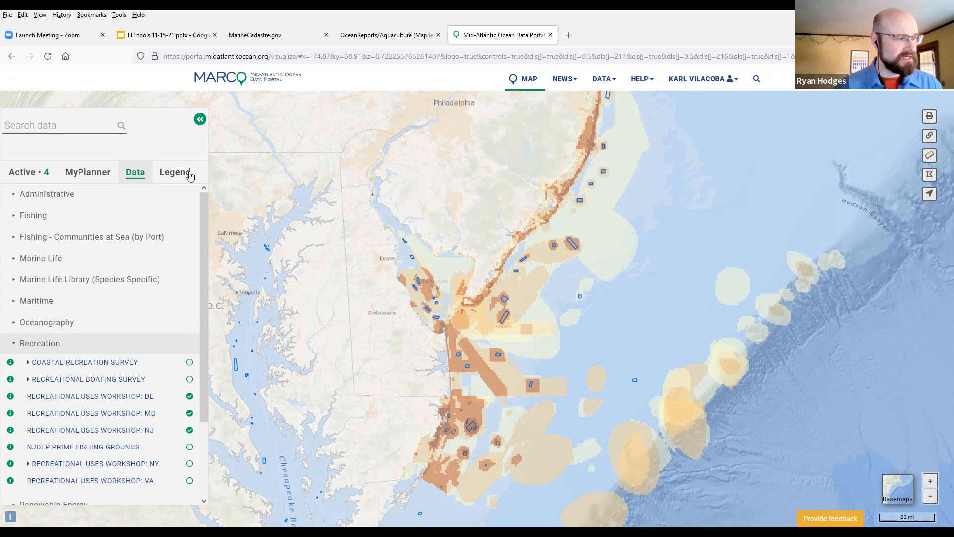
left_click(190, 175)
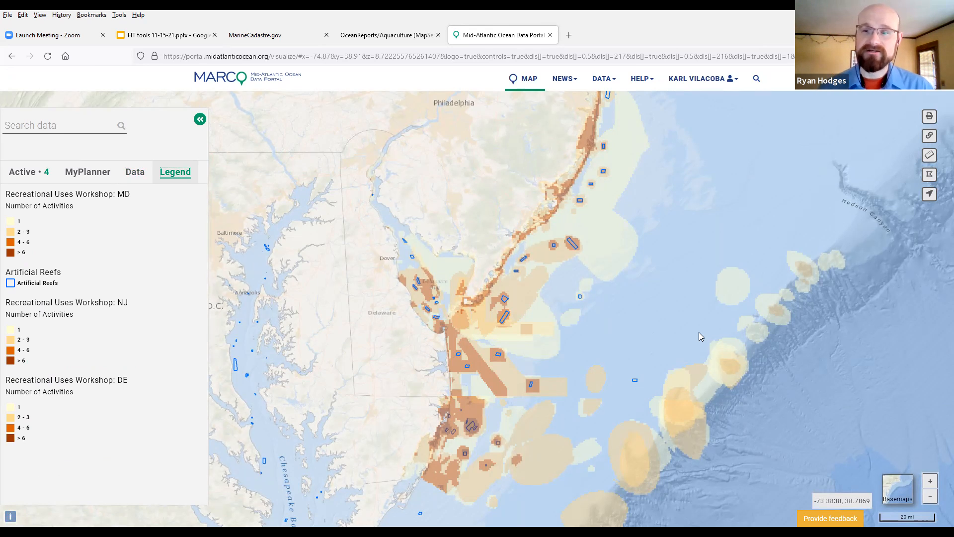
Remove all active recreation and artificial reef layers from the map and collapse the Recreation theme.
left_click(21, 171)
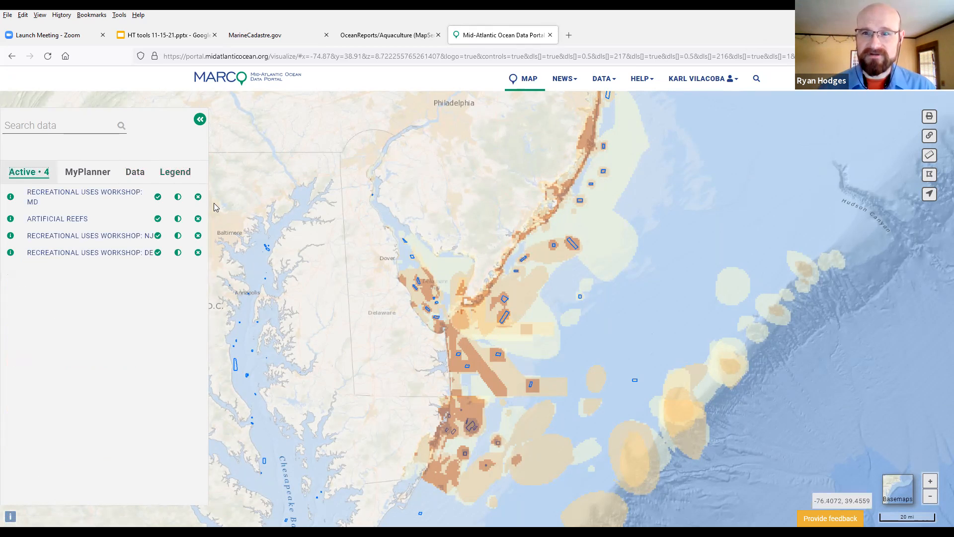
left_click(197, 197)
left_click(198, 196)
left_click(198, 196)
left_click(198, 197)
left_click(139, 174)
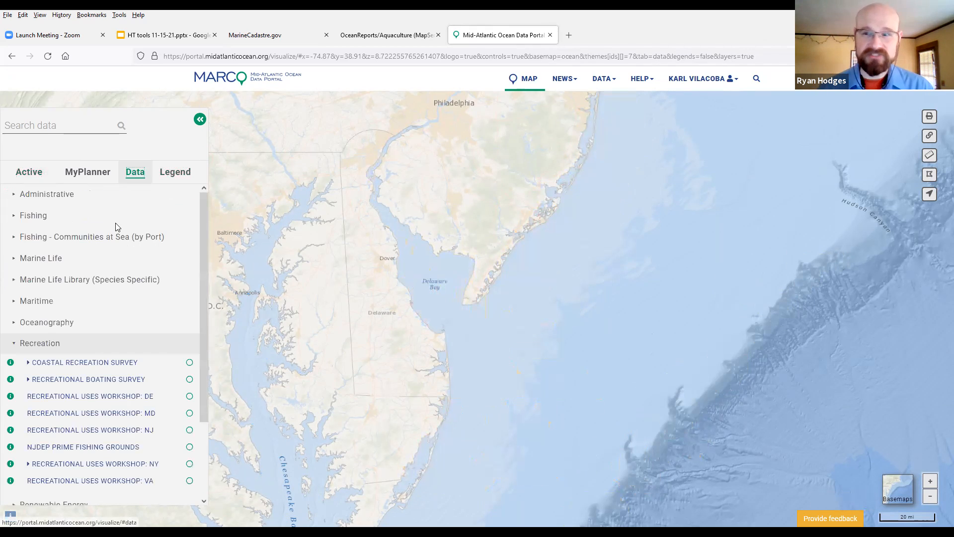
left_click(51, 343)
Show the BOEM Active Renewable Energy Leases and BOEM Wind Planning Areas layers from the Renewable Energy theme.
left_click(54, 365)
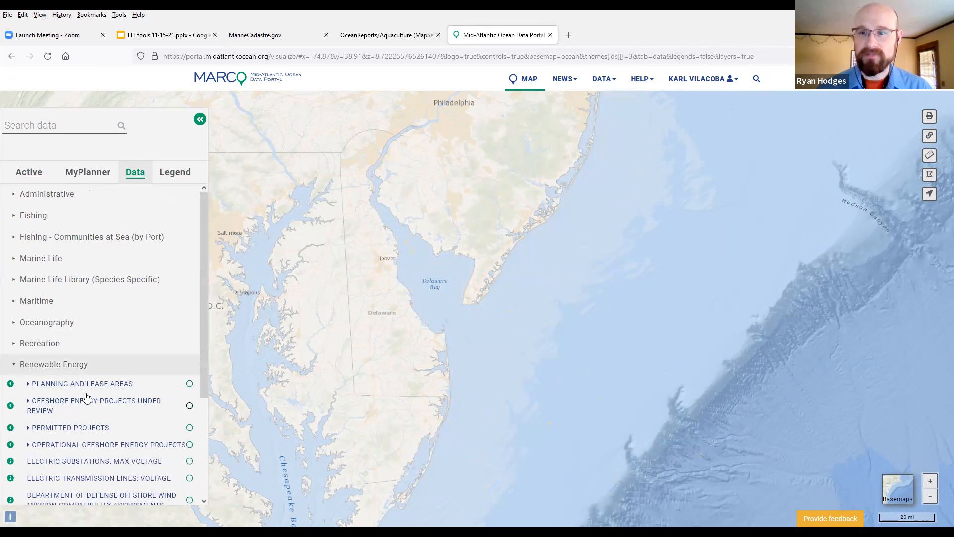
left_click(84, 384)
left_click(92, 402)
left_click(92, 420)
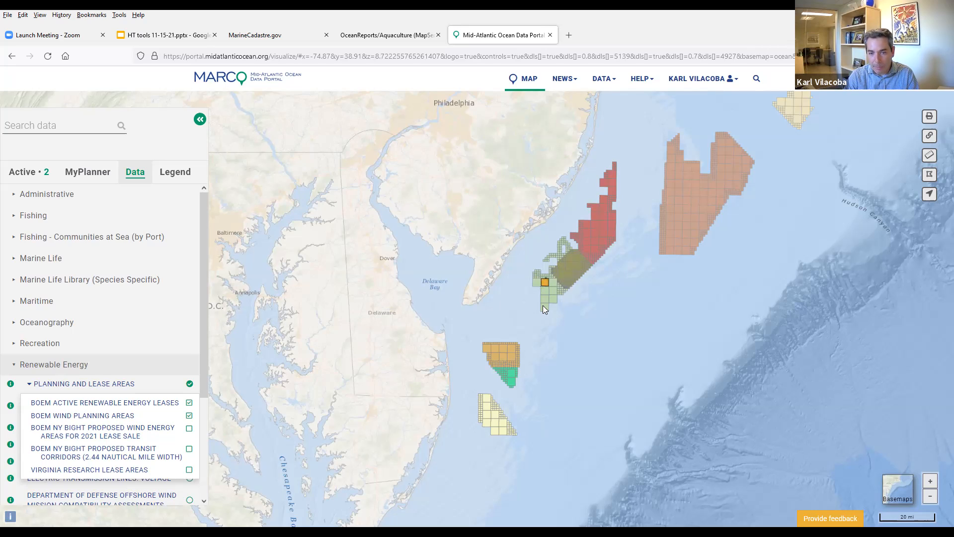
View the lease information for a block in the red wind lease area off New Jersey and dismiss it.
left_click(591, 257)
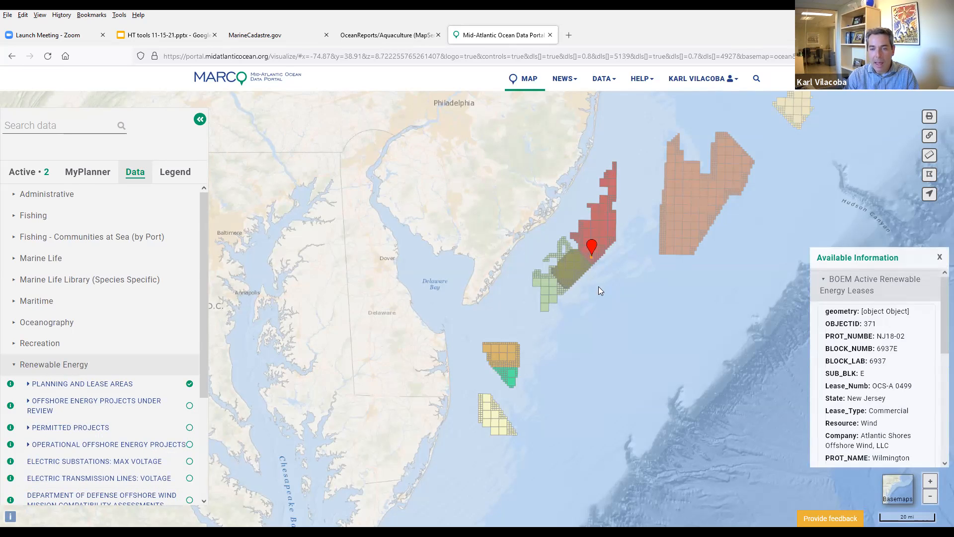
left_click(598, 278)
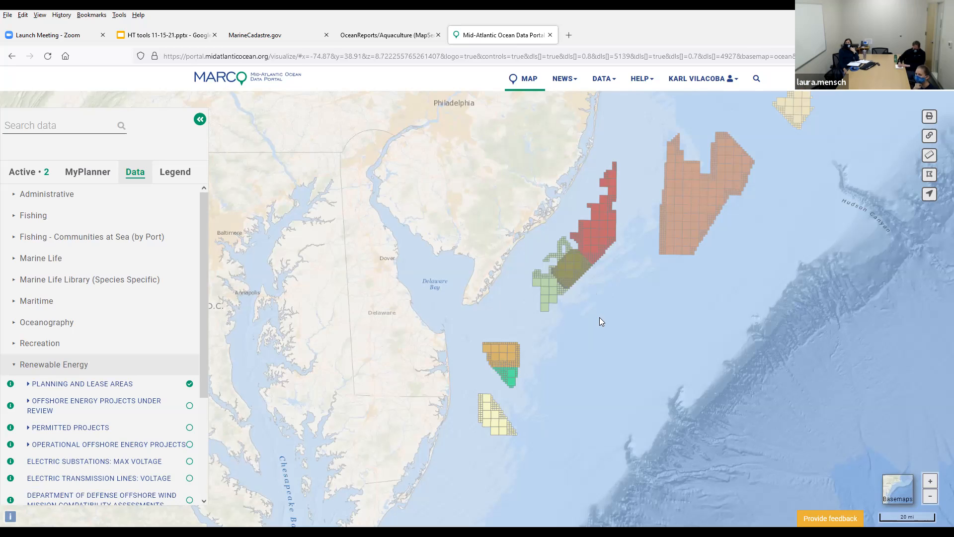
left_click_drag(576, 319, 556, 322)
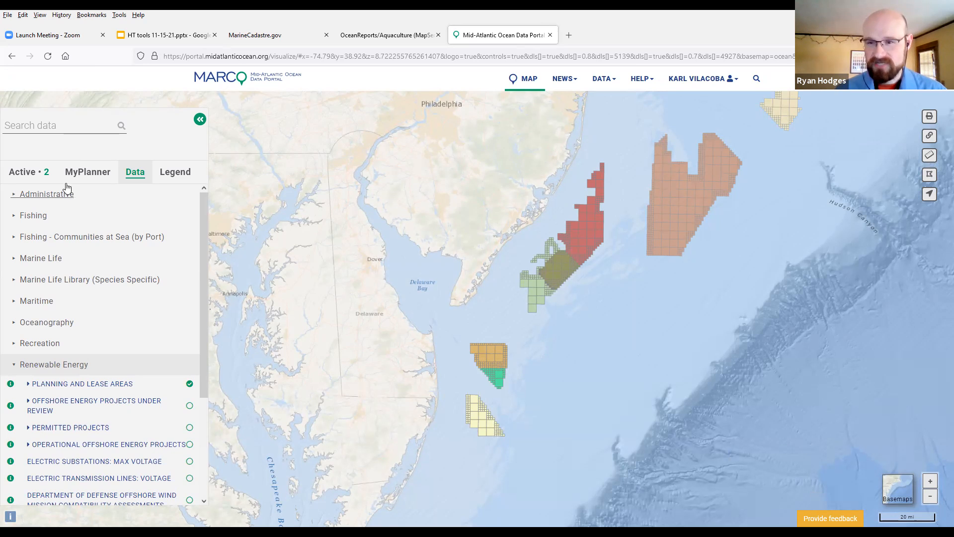
Show the saved drawings Bottom Line Sample, Bottom of Canyon and Bottom Temps and Dredge over the lease areas.
left_click(82, 180)
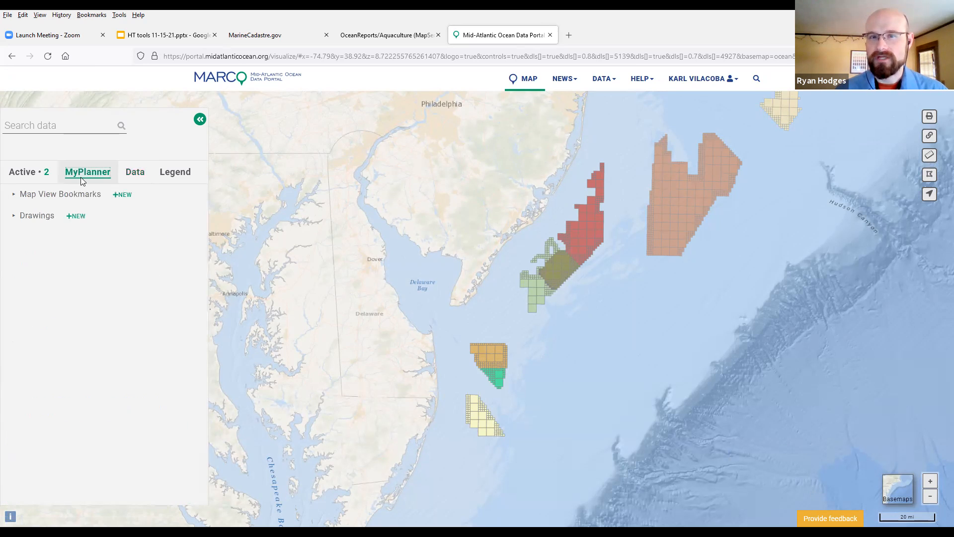
left_click(59, 216)
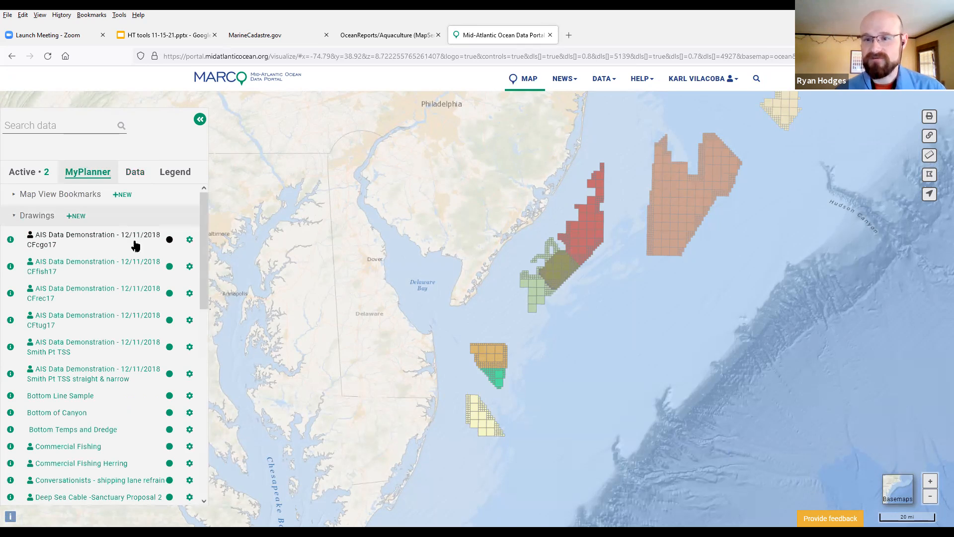
left_click(114, 395)
left_click(99, 415)
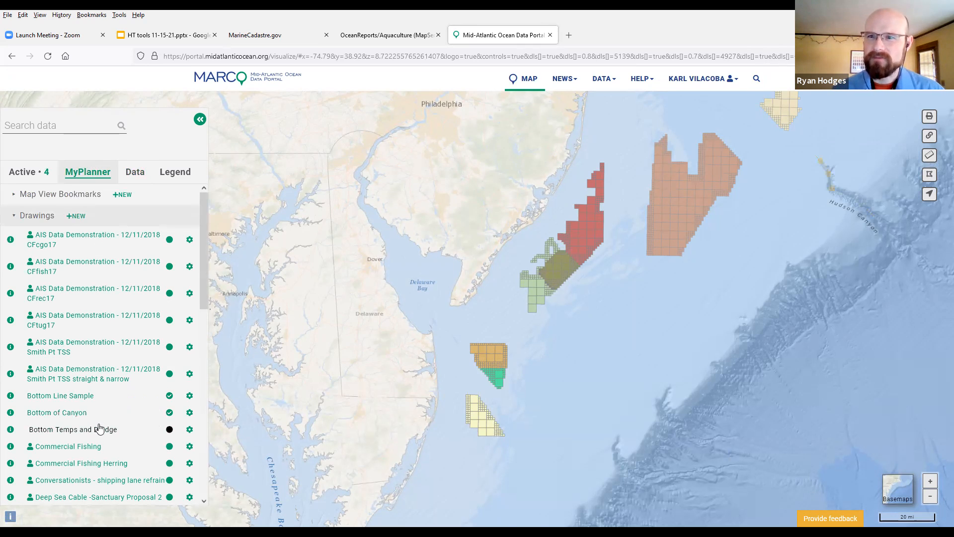
left_click(103, 430)
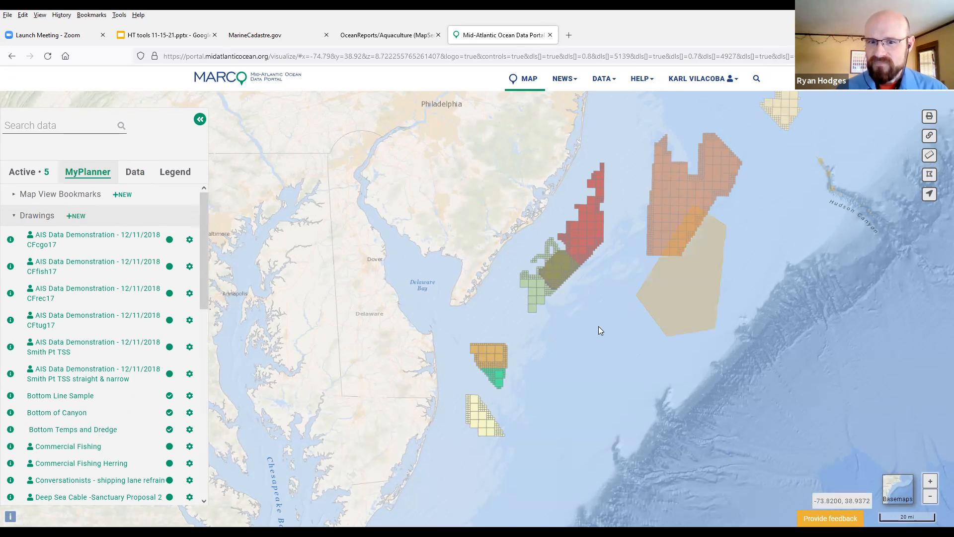
Review the export formats offered for the Bottom Temps and Dredge drawing and close them without exporting.
left_click(189, 430)
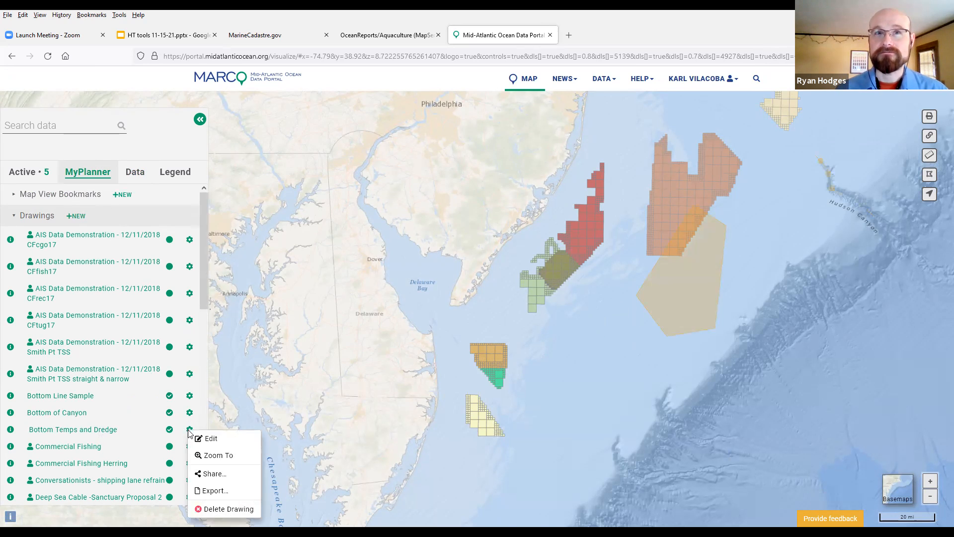
left_click(215, 491)
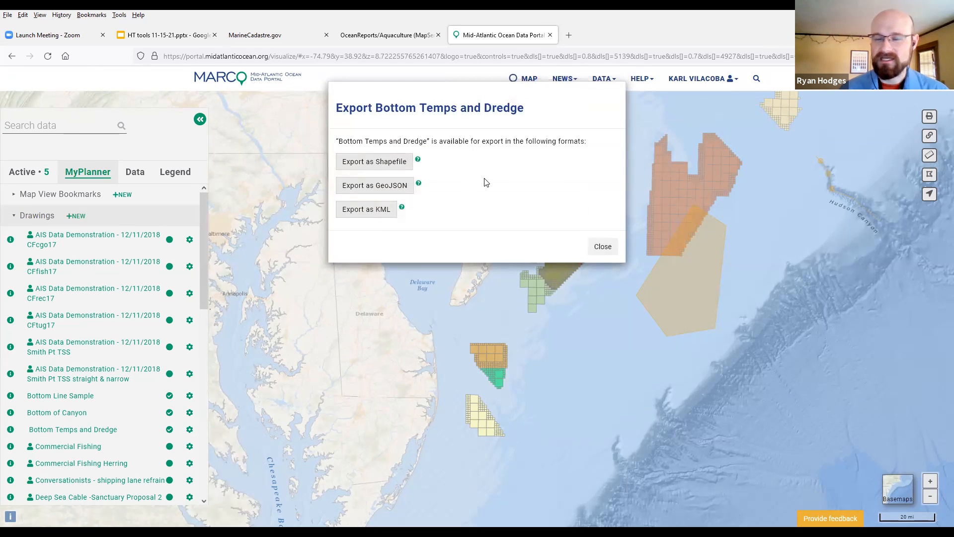
left_click(603, 247)
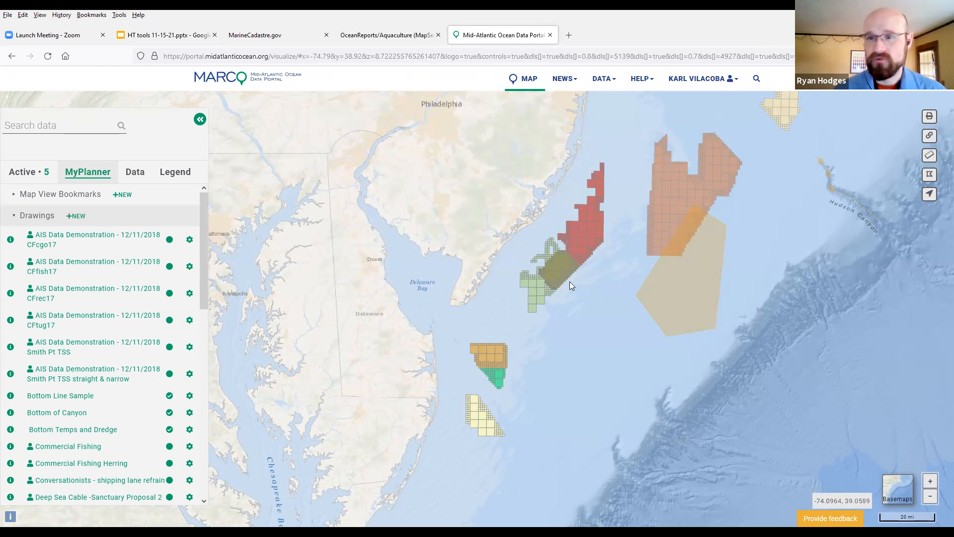
left_click_drag(570, 281, 567, 280)
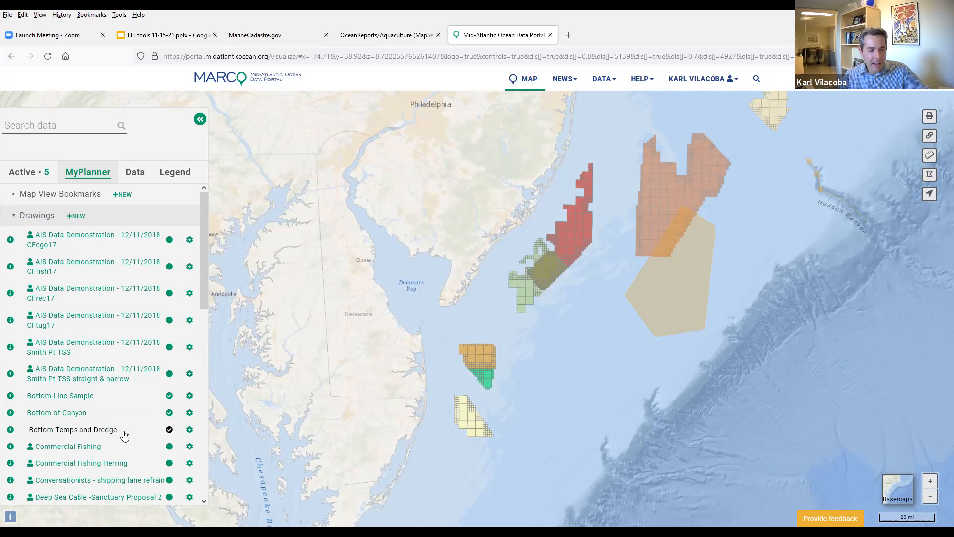
Recheck the export options of the Bottom Temps and Dredge drawing and view its area information on the map.
left_click(189, 432)
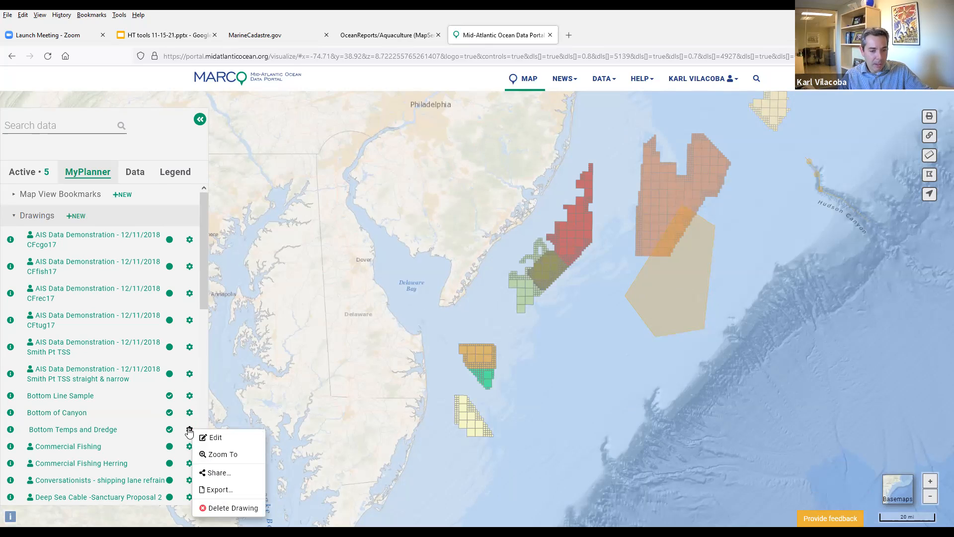
left_click(222, 491)
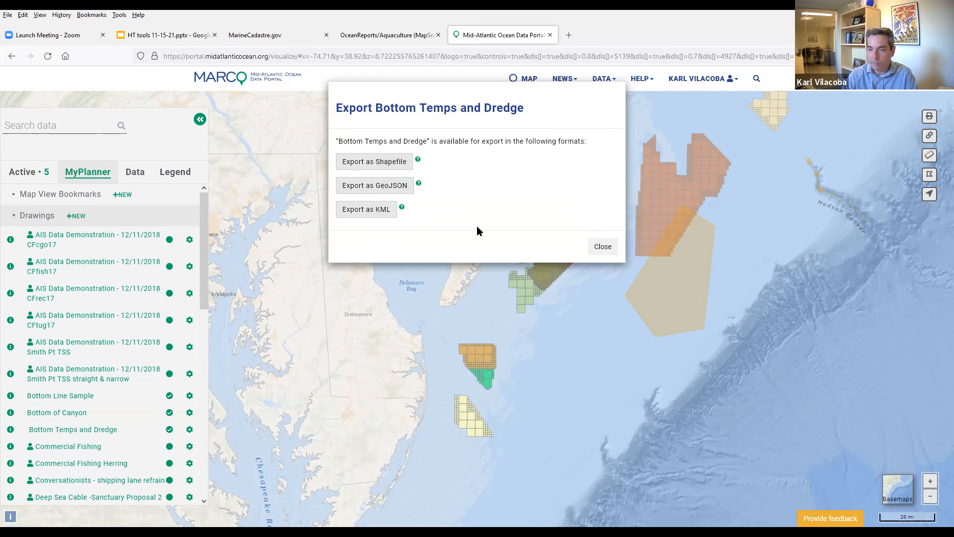
left_click(598, 248)
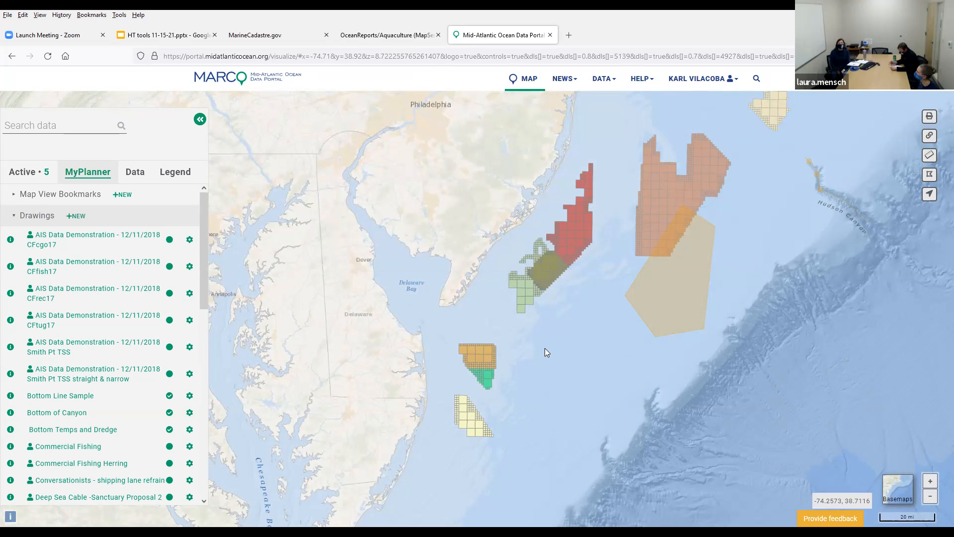
left_click(641, 299)
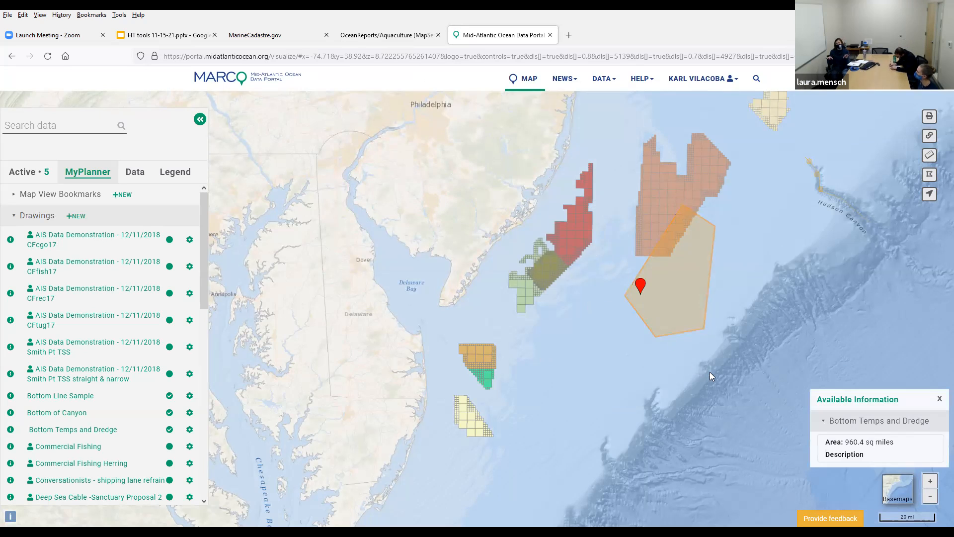
left_click(940, 400)
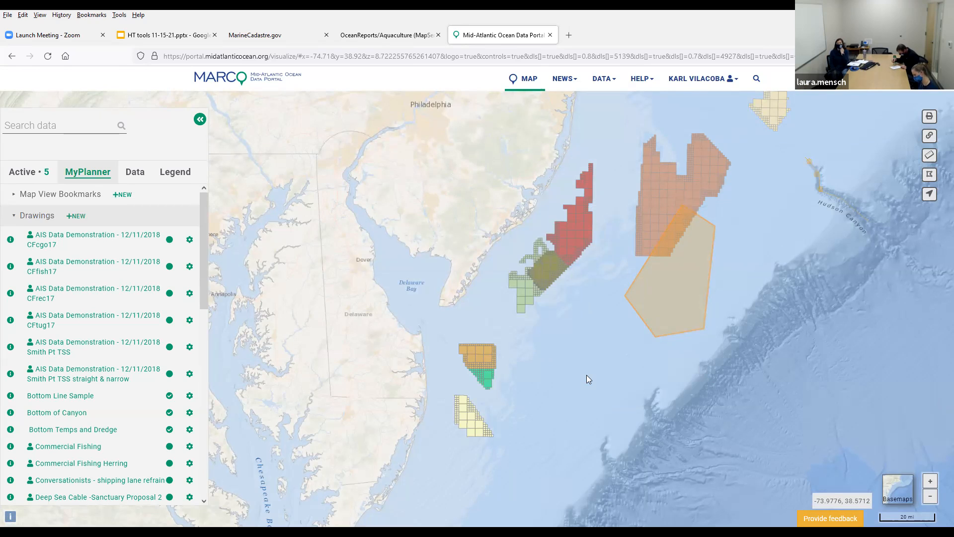
Edit the Bottom Temps and Dredge drawing, adding two vertices pulled outward to the east so the polygon bulges toward the canyons.
left_click(586, 375)
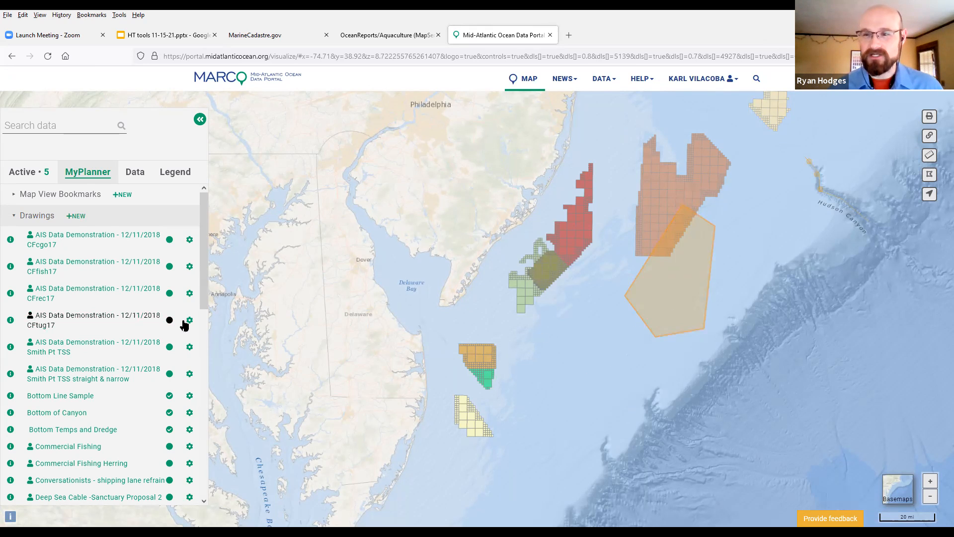
left_click(189, 429)
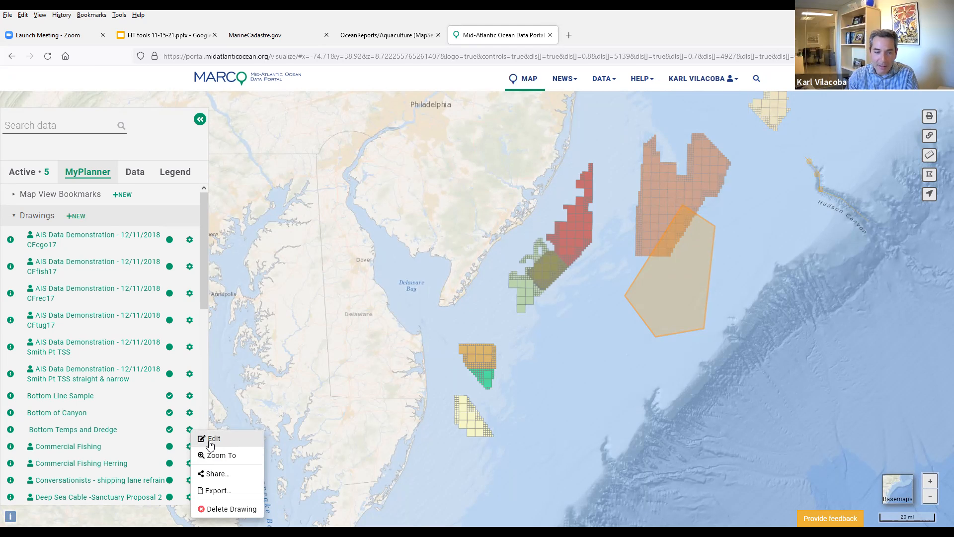
left_click(211, 443)
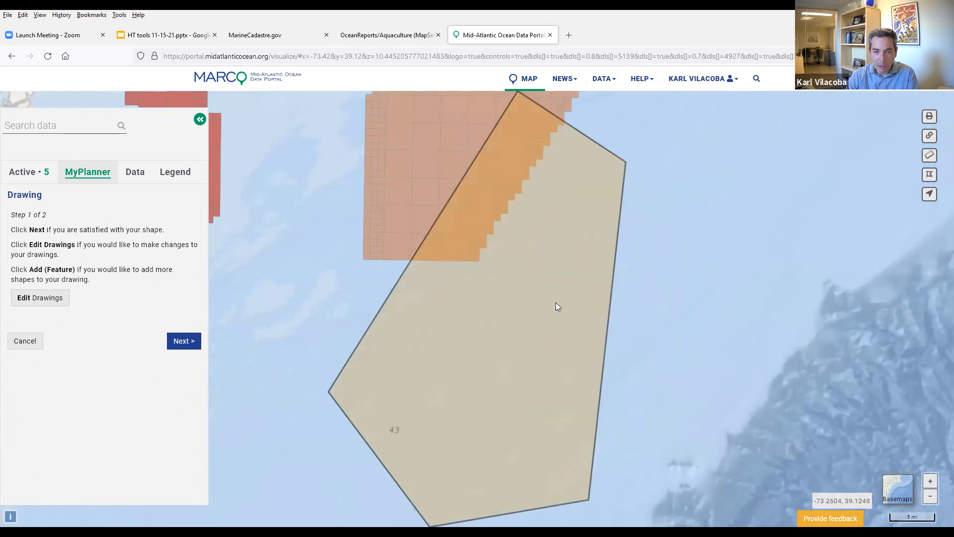
scroll(610, 301, "down", 1)
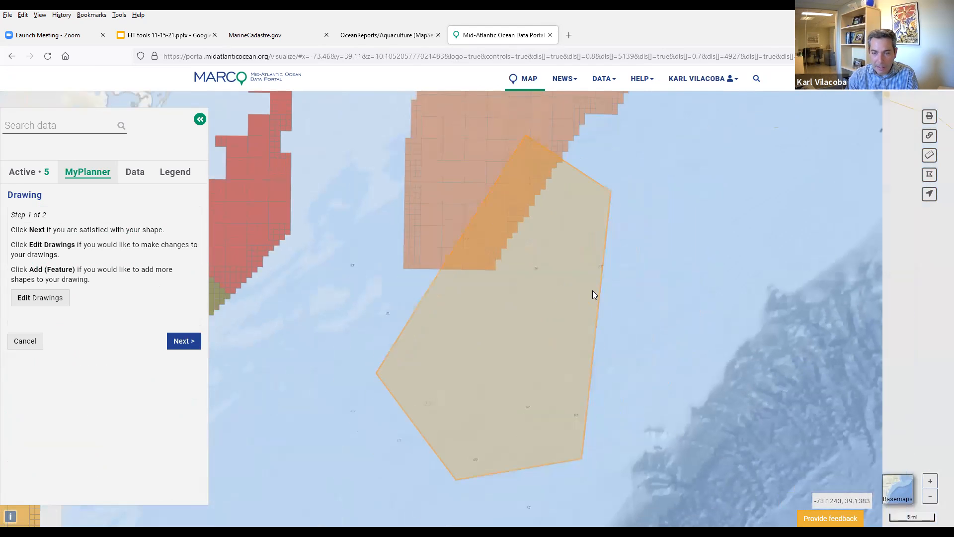
left_click(35, 303)
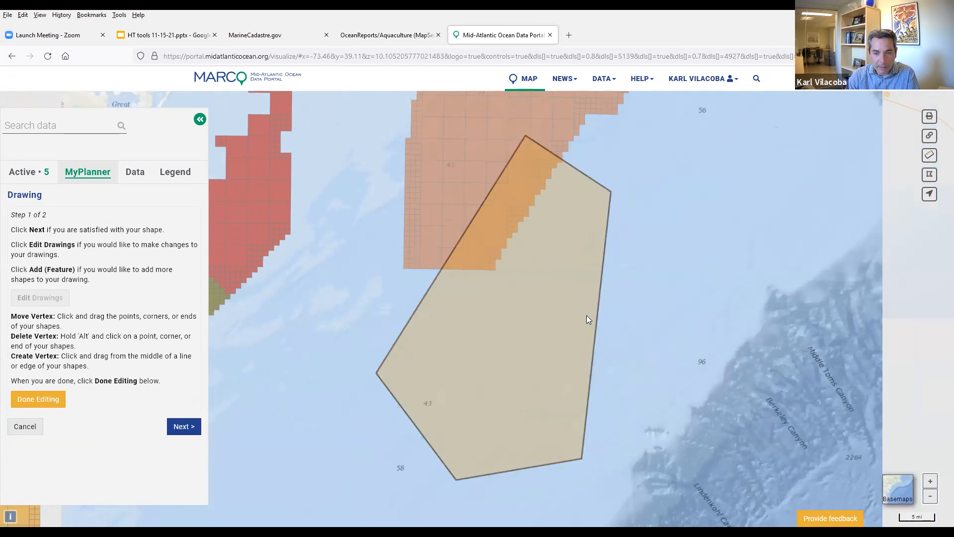
left_click_drag(595, 324, 693, 327)
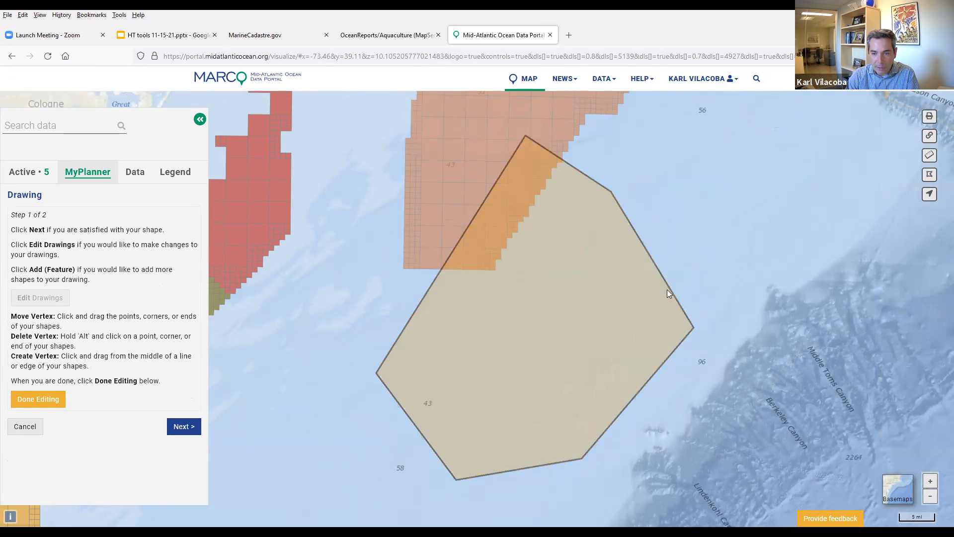
left_click_drag(659, 273, 683, 229)
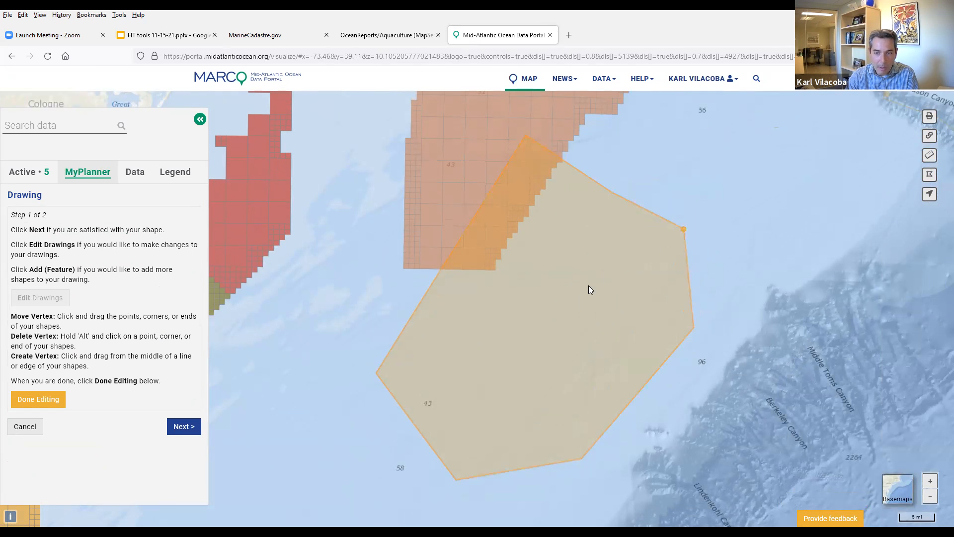
Finish editing the shape and save the drawing under its existing name, Bottom Temps and Dredge.
left_click(44, 399)
left_click(190, 348)
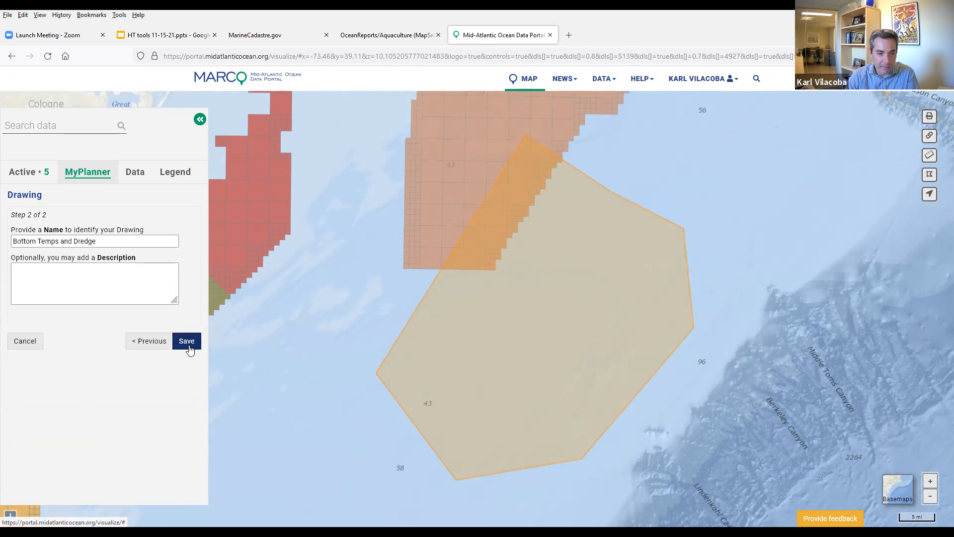
left_click(188, 342)
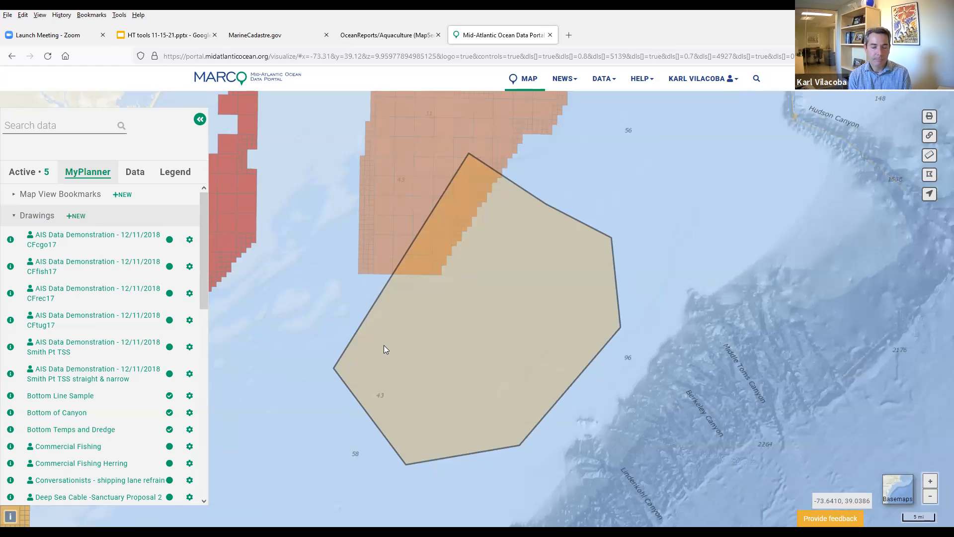
Create a personal copy of the shared drawing AIS Data Demonstration - 12/11/2018 CFcgo17.
left_click(14, 215)
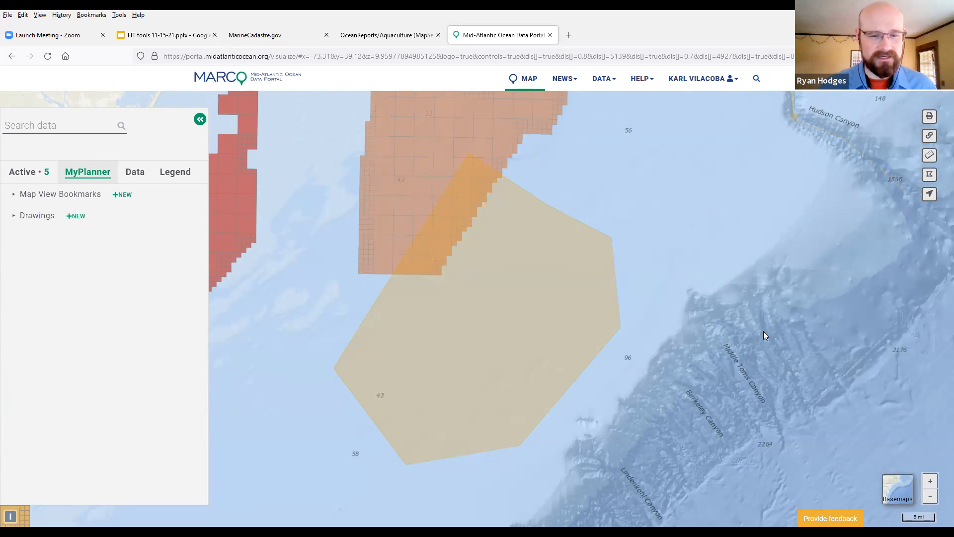
left_click(36, 216)
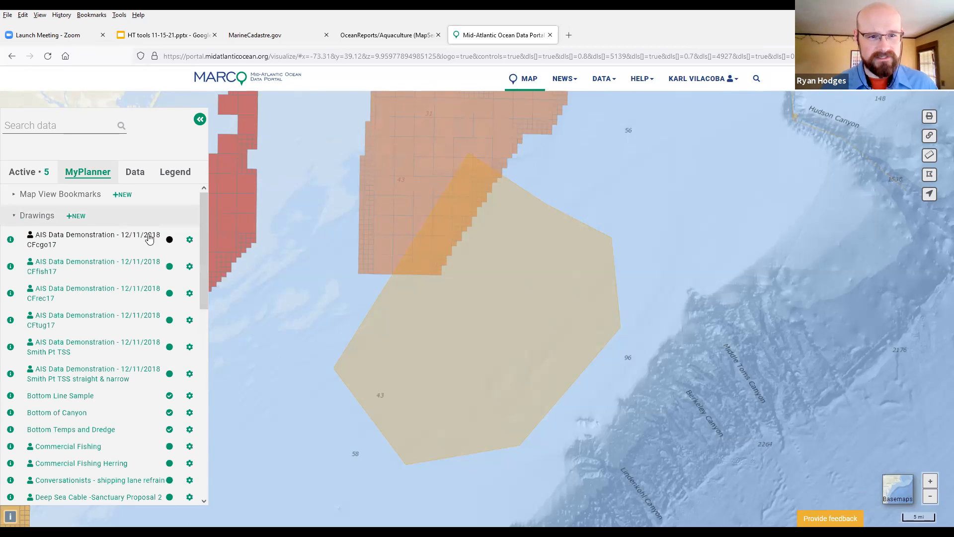
left_click(190, 241)
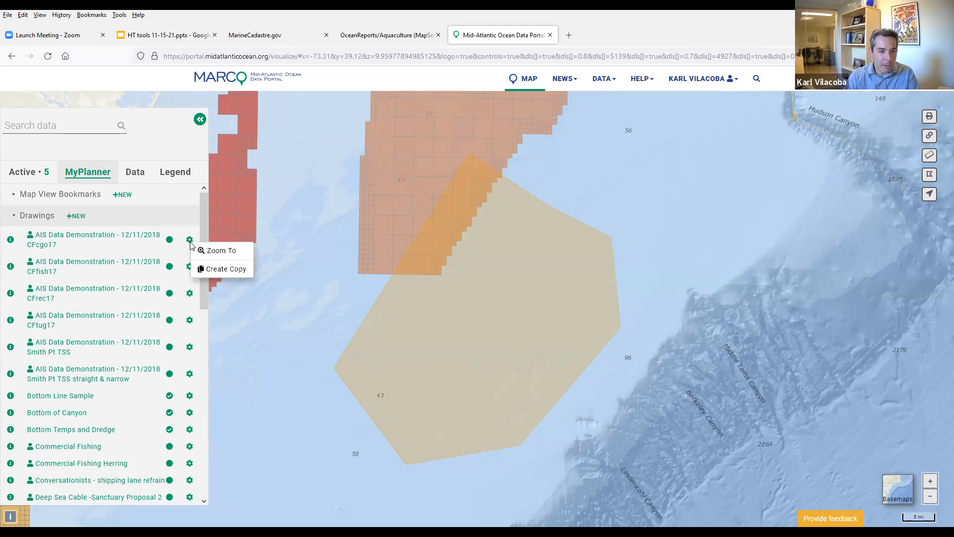
left_click(212, 270)
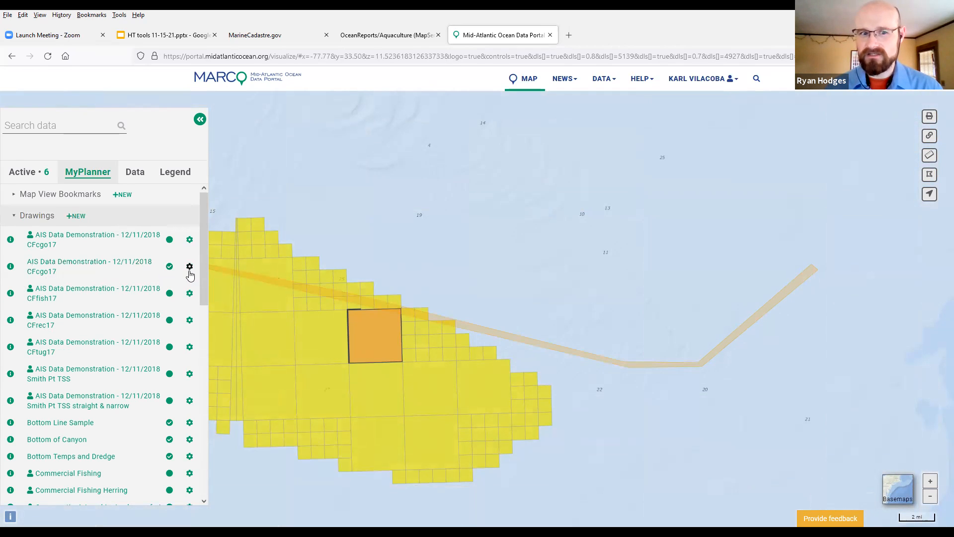
Check the options and area information of the copied CFcgo17 drawing and delete that copy.
left_click(190, 269)
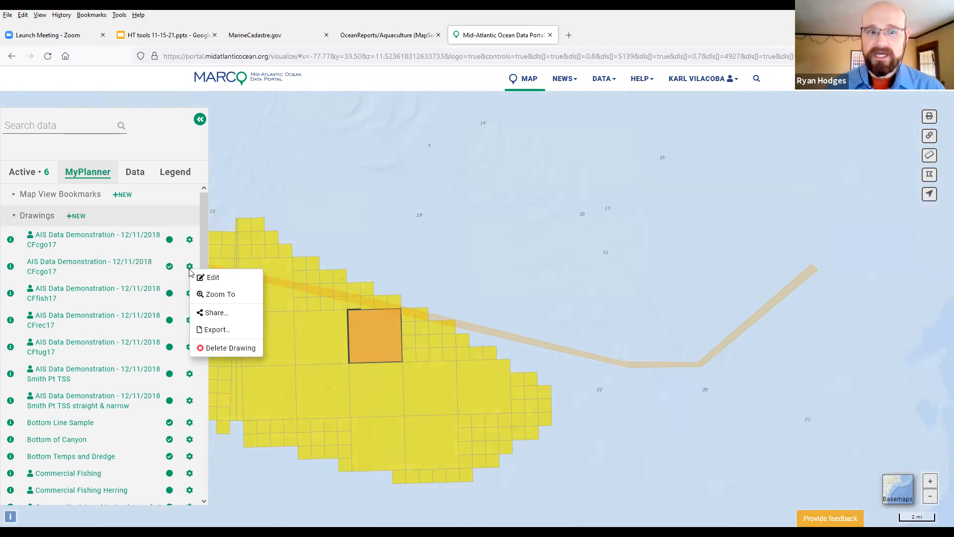
left_click(337, 253)
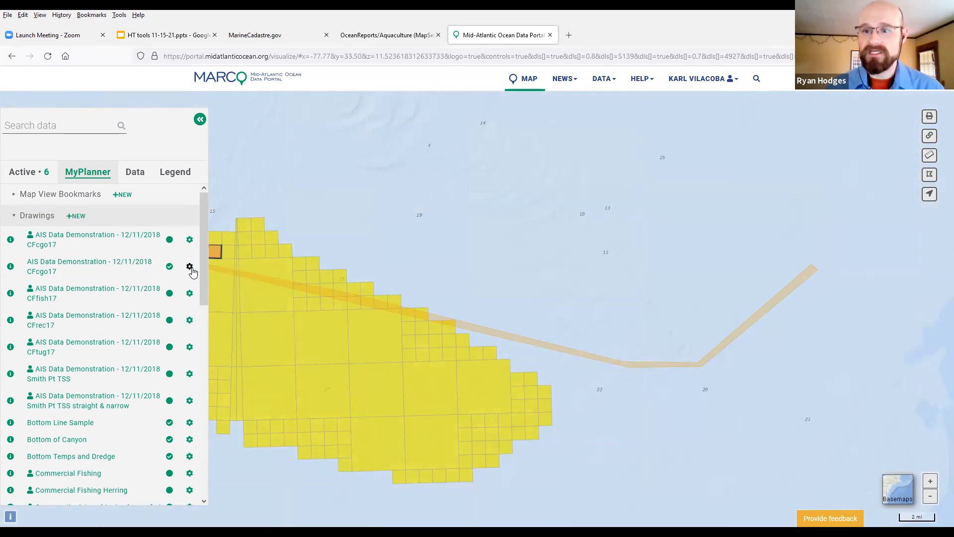
left_click(579, 358)
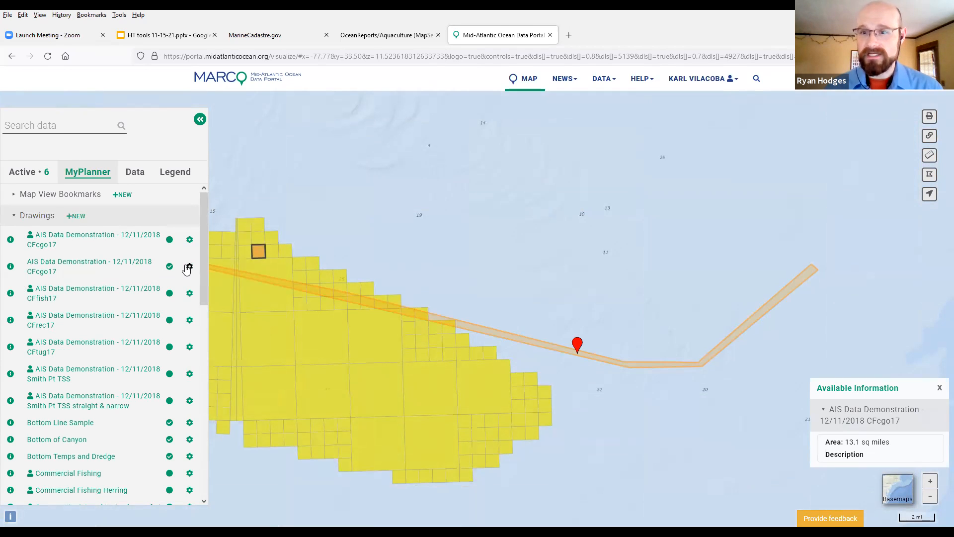
left_click(188, 267)
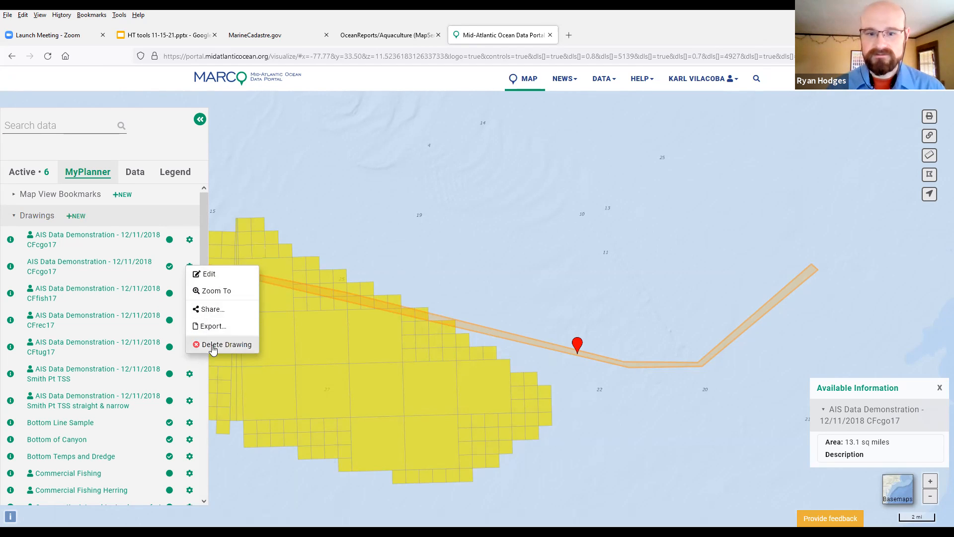
left_click(213, 345)
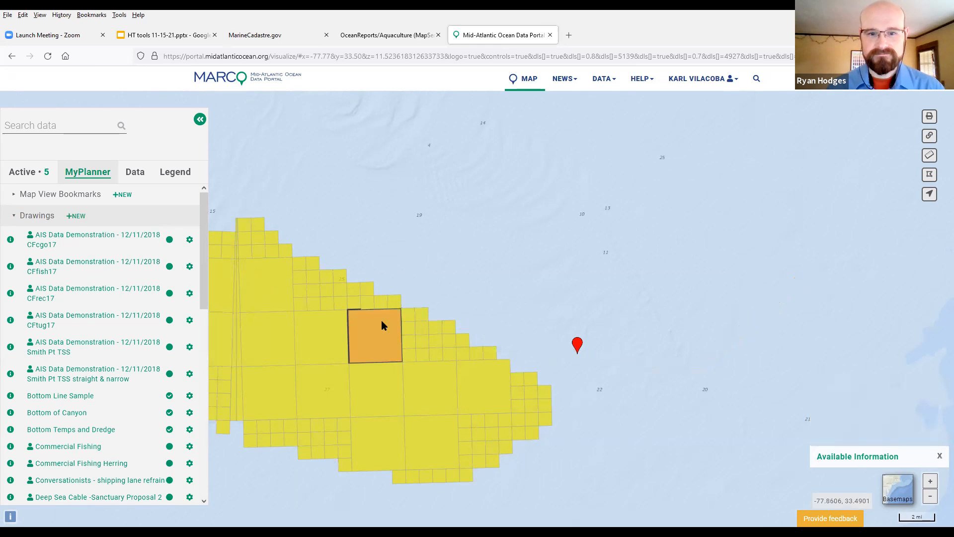
Bring the map back north along the coast from the yellow wind area off North Carolina to the lease areas off Delaware and Maryland.
scroll(380, 320, "down", 1)
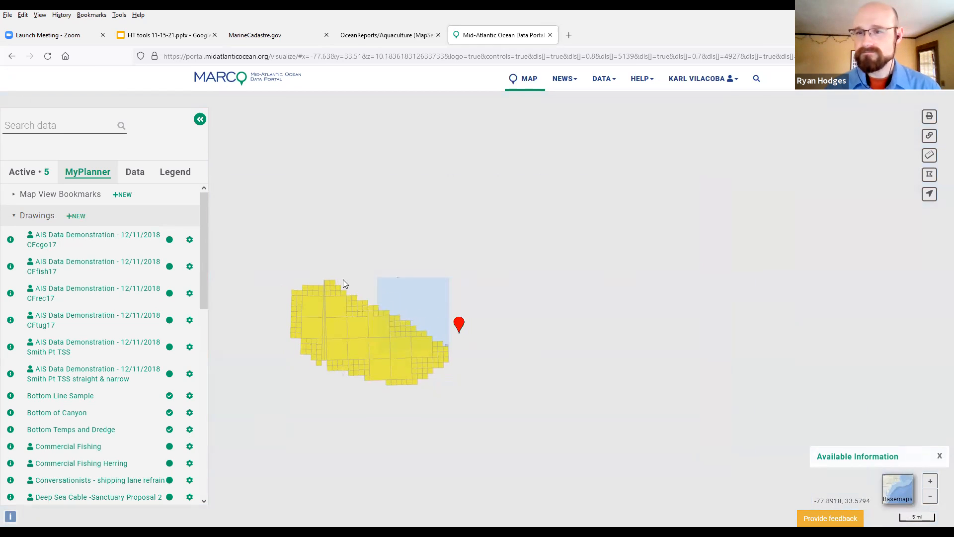
left_click_drag(308, 231, 442, 238)
scroll(380, 278, "down", 1)
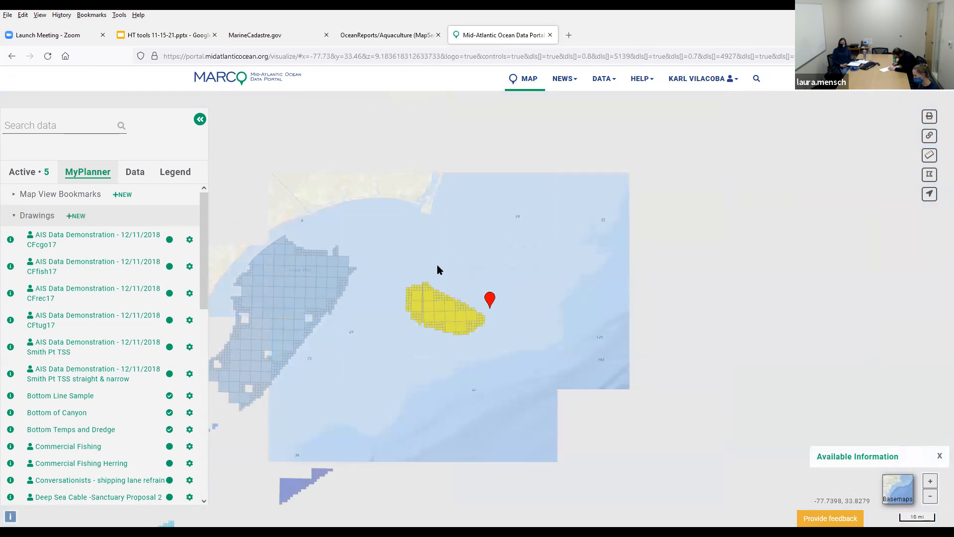
left_click_drag(437, 269, 407, 306)
left_click_drag(465, 206, 413, 381)
scroll(458, 316, "down", 1)
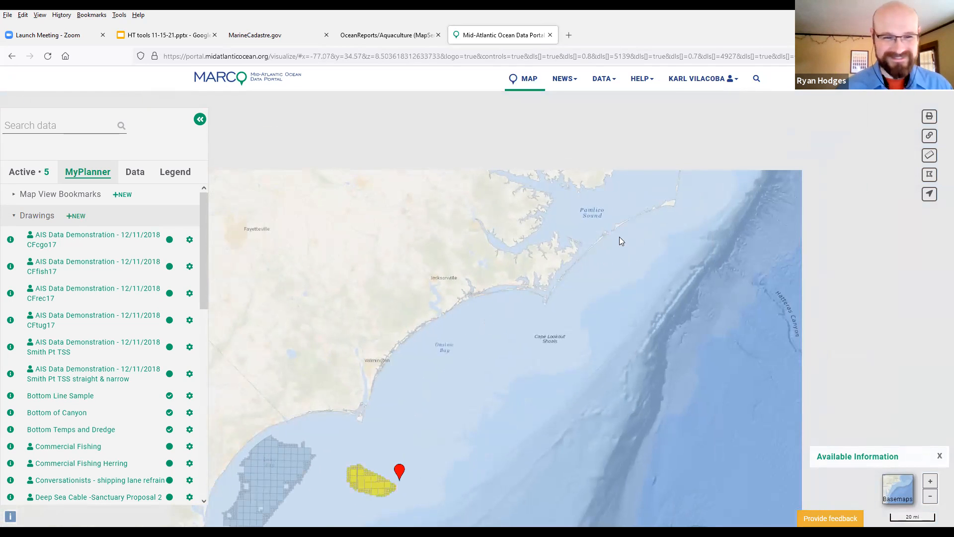
left_click_drag(530, 283, 411, 386)
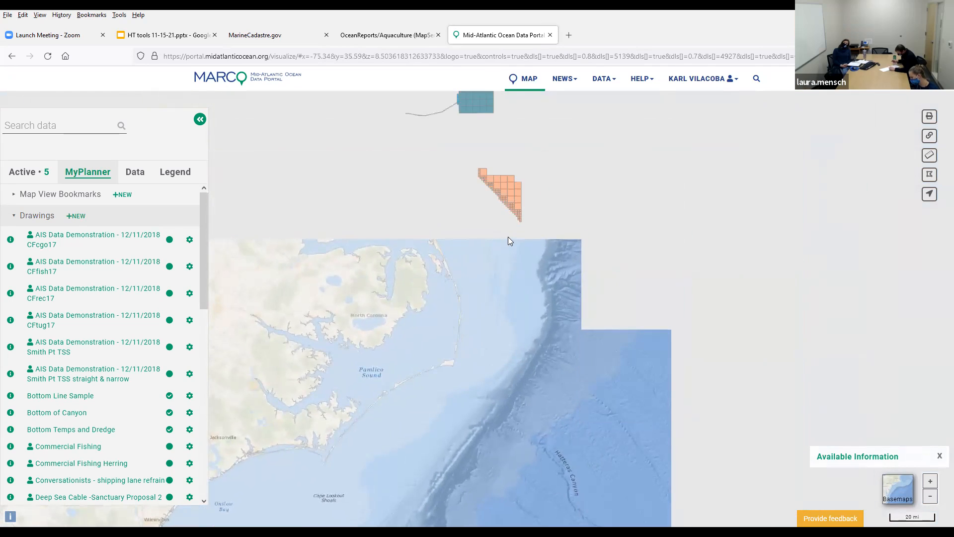
left_click_drag(494, 217, 474, 363)
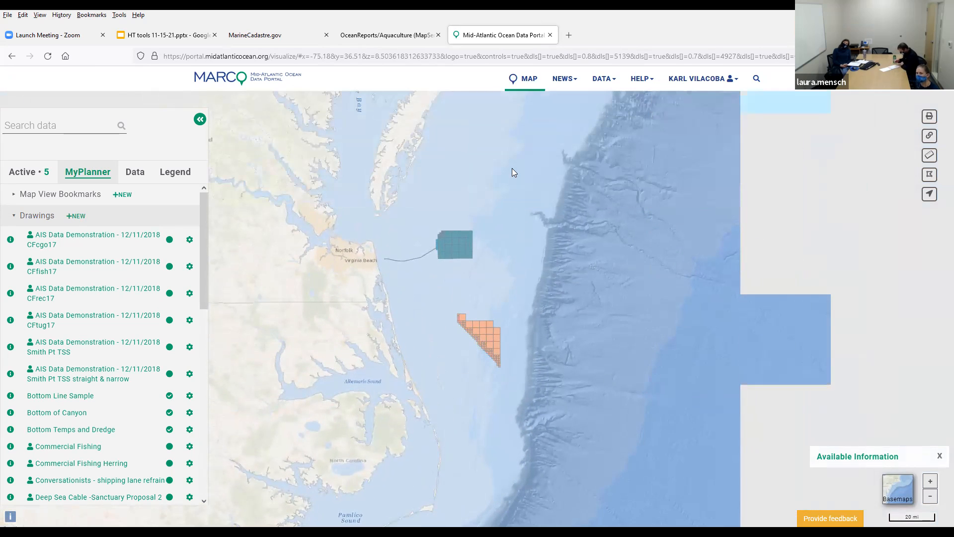
left_click_drag(490, 215, 426, 341)
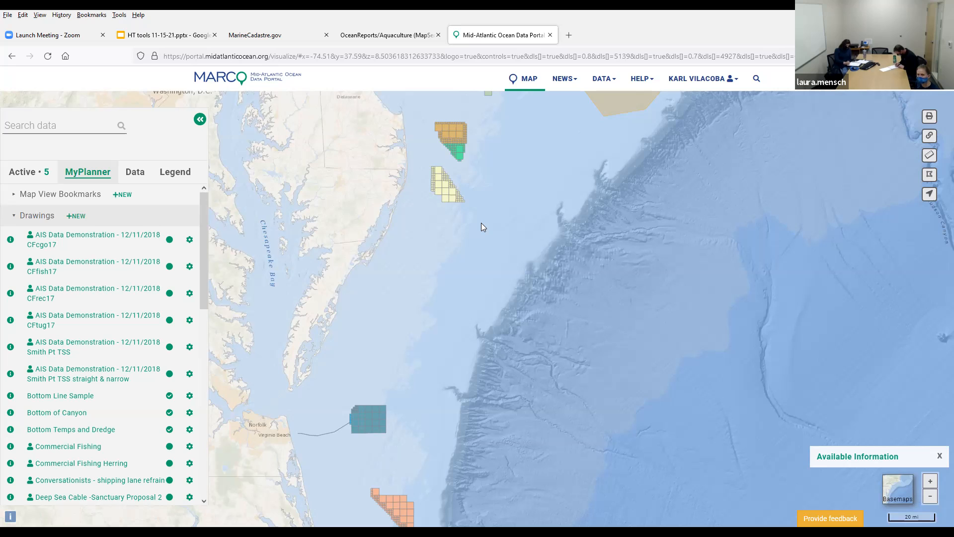
Review the map view bookmarks and the options offered for the Bottom Temps and Dredge bookmark, and collapse the bookmark list.
left_click(60, 193)
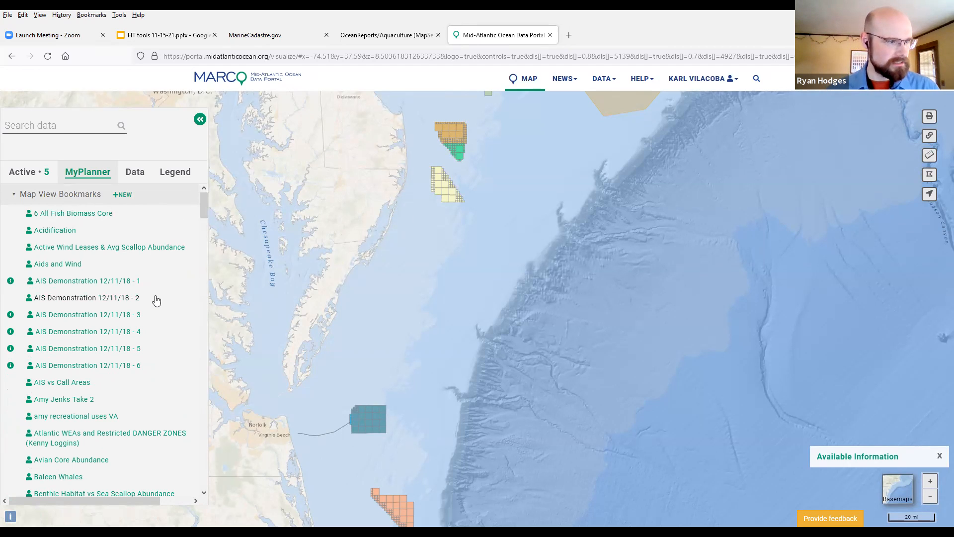
scroll(191, 376, "down", 5)
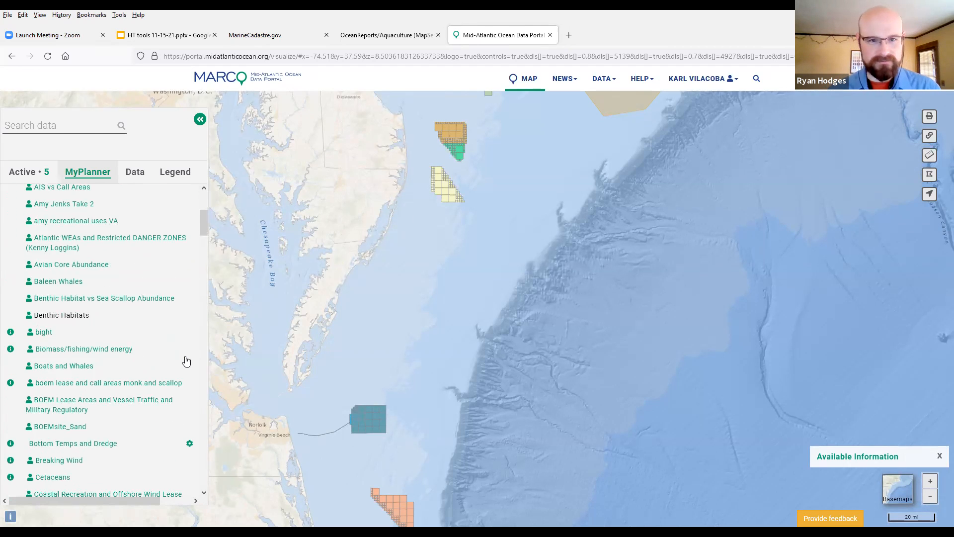
left_click(190, 386)
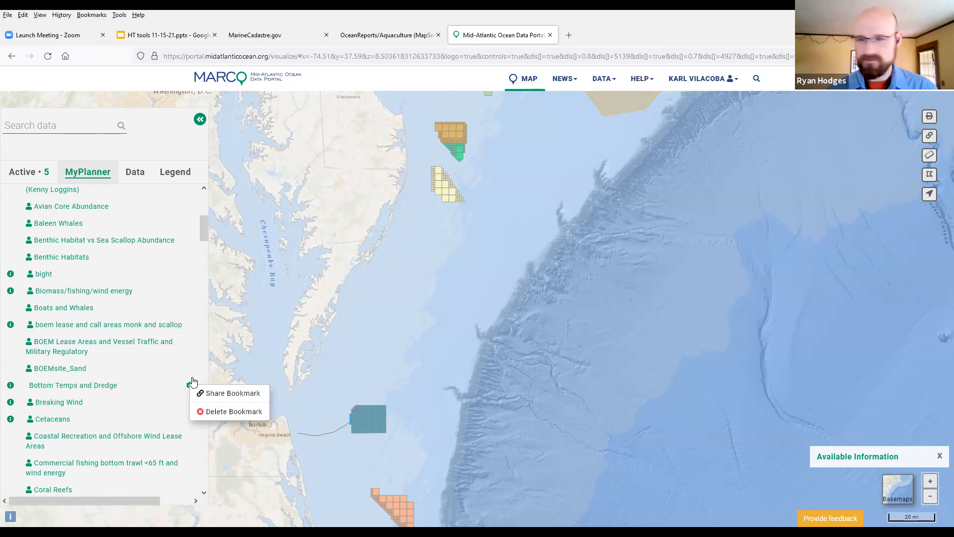
left_click(205, 239)
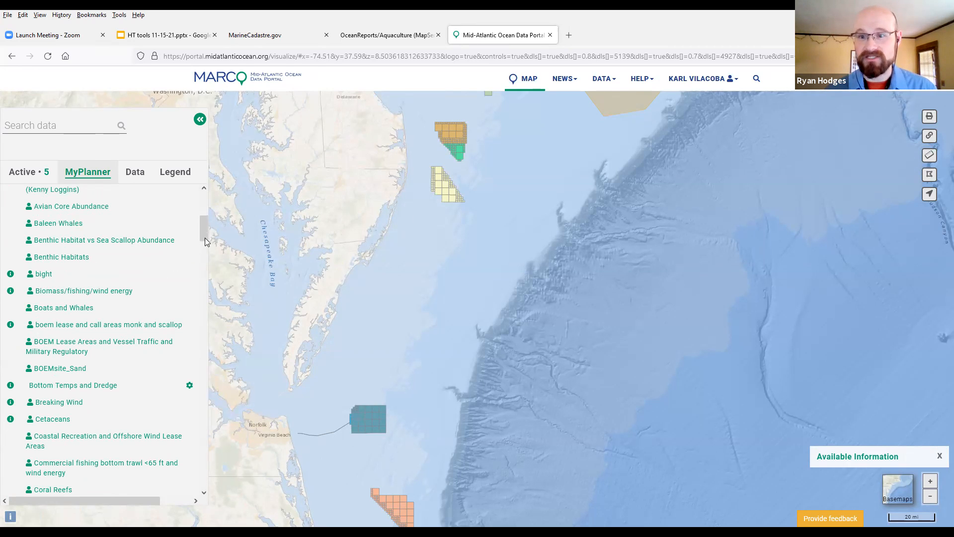
left_click_drag(205, 237, 212, 182)
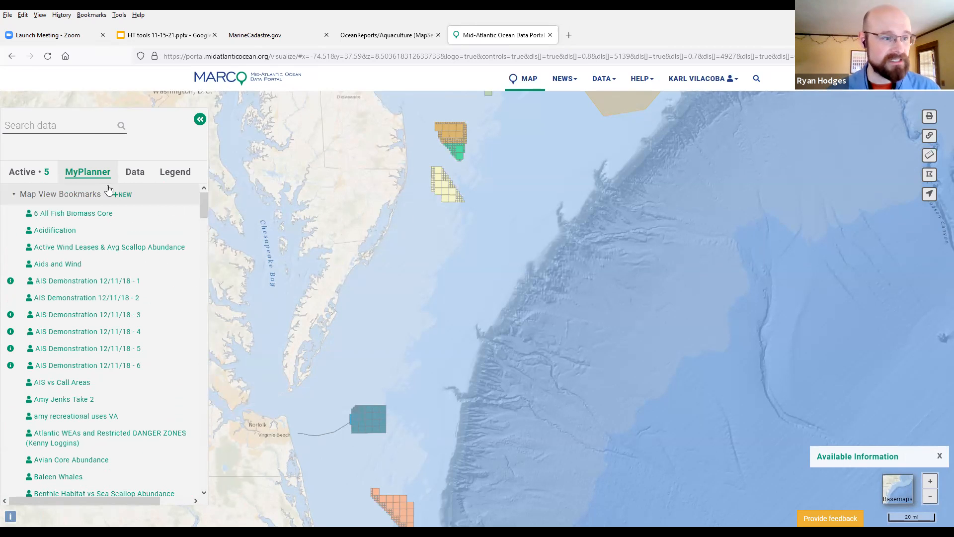
left_click(101, 197)
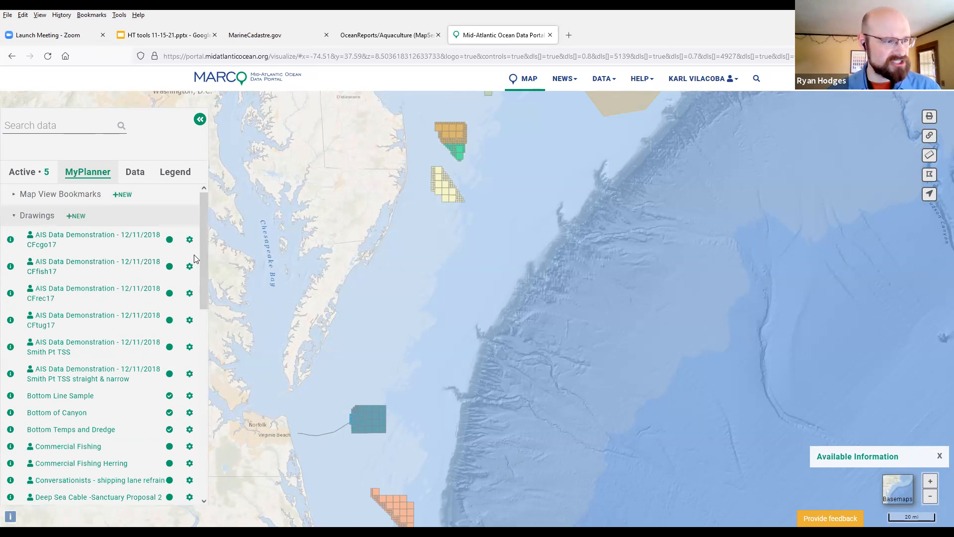
Review the editing stages of the Bottom Line Sample drawing through its name and description, and cancel without saving.
scroll(200, 274, "down", 2)
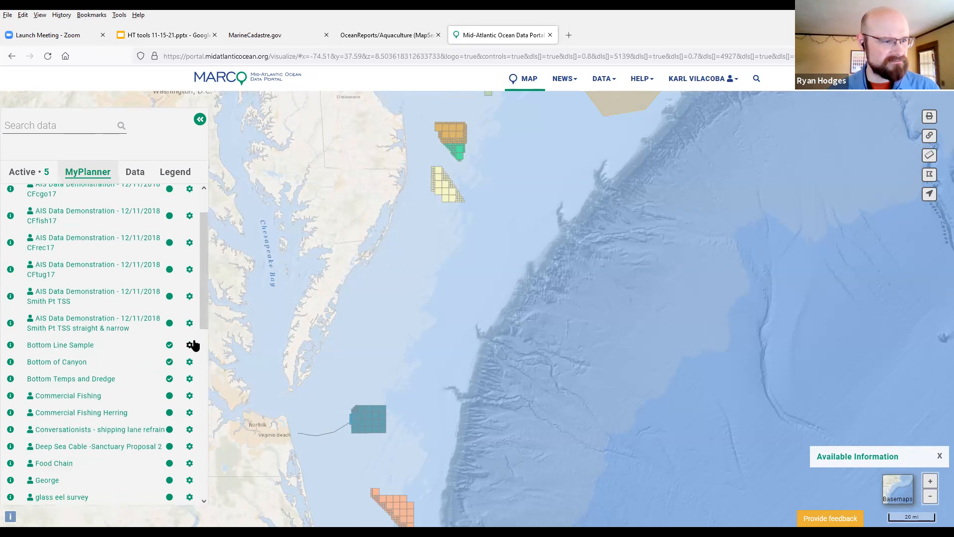
left_click(192, 347)
left_click(206, 350)
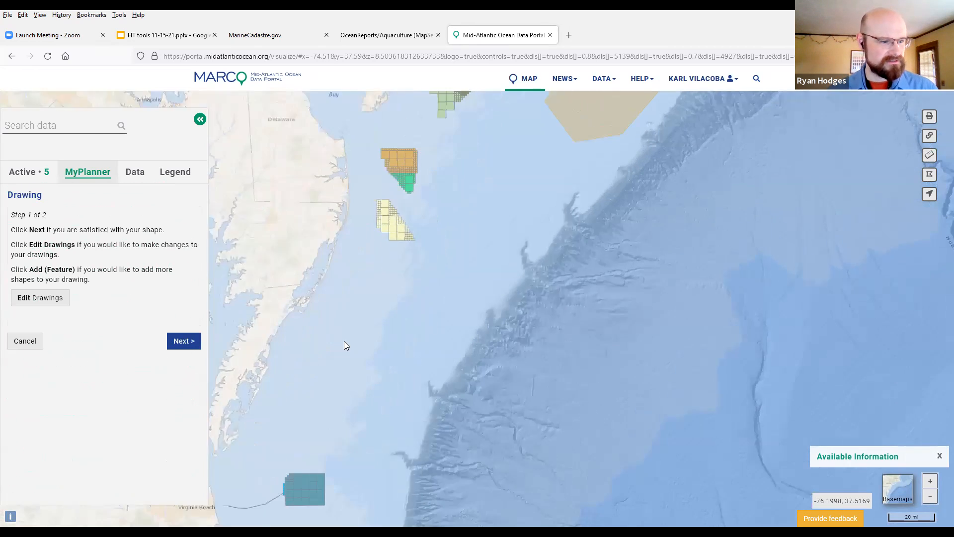
left_click(55, 298)
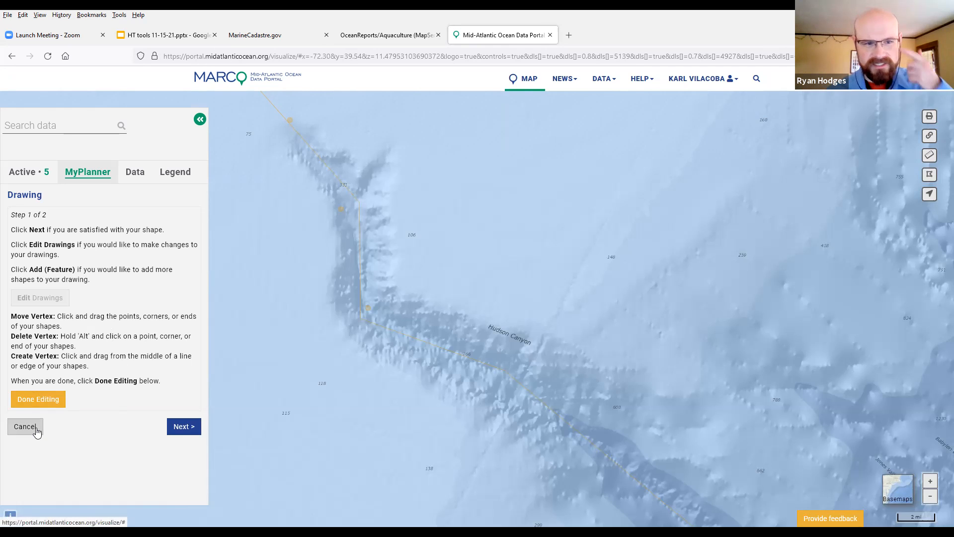
left_click(36, 400)
left_click(170, 344)
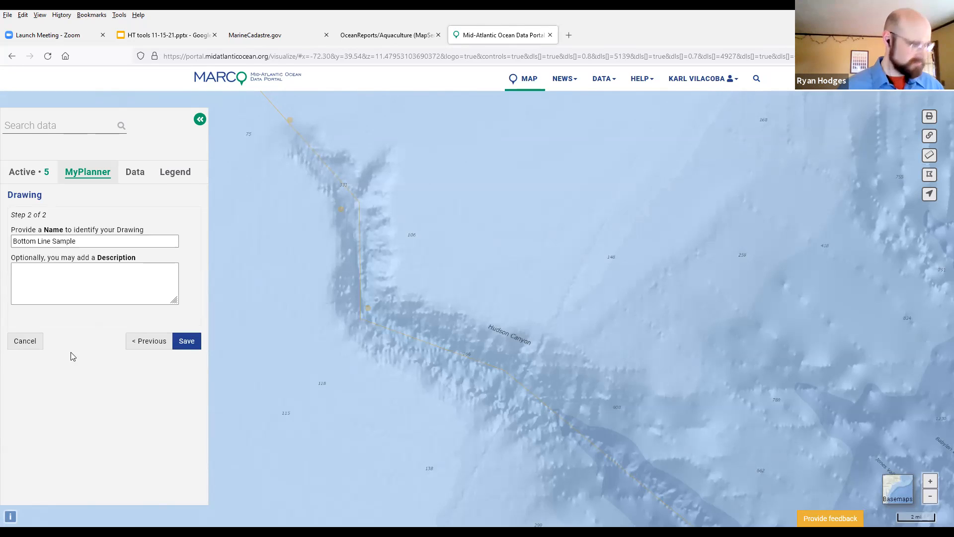
left_click(30, 340)
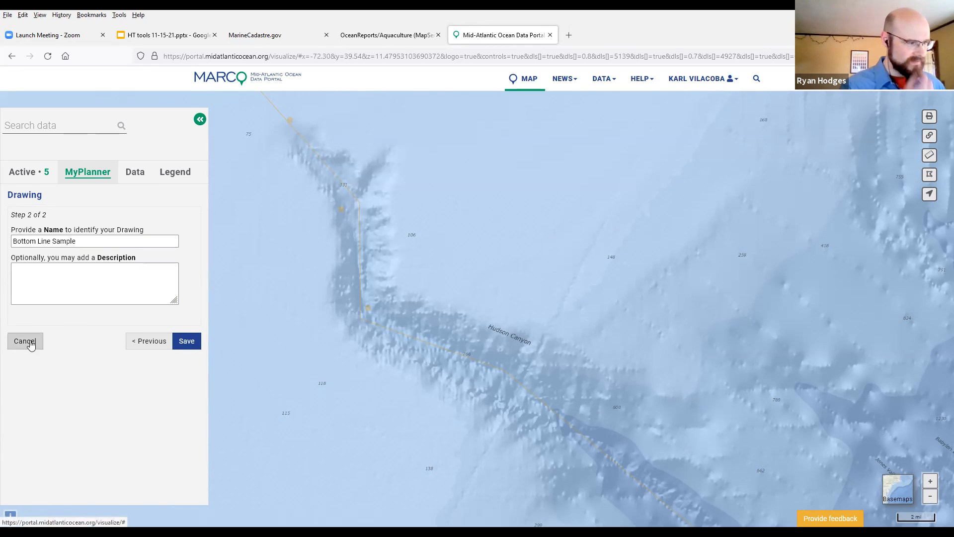
Expand the list of saved drawings, bring more of Hudson Canyon into view, and collapse the list again.
left_click(53, 218)
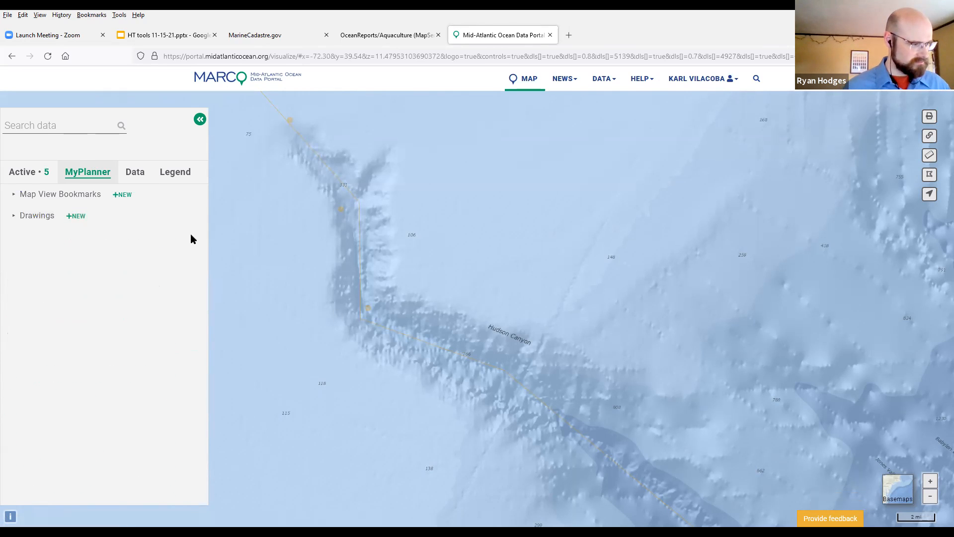
left_click(46, 216)
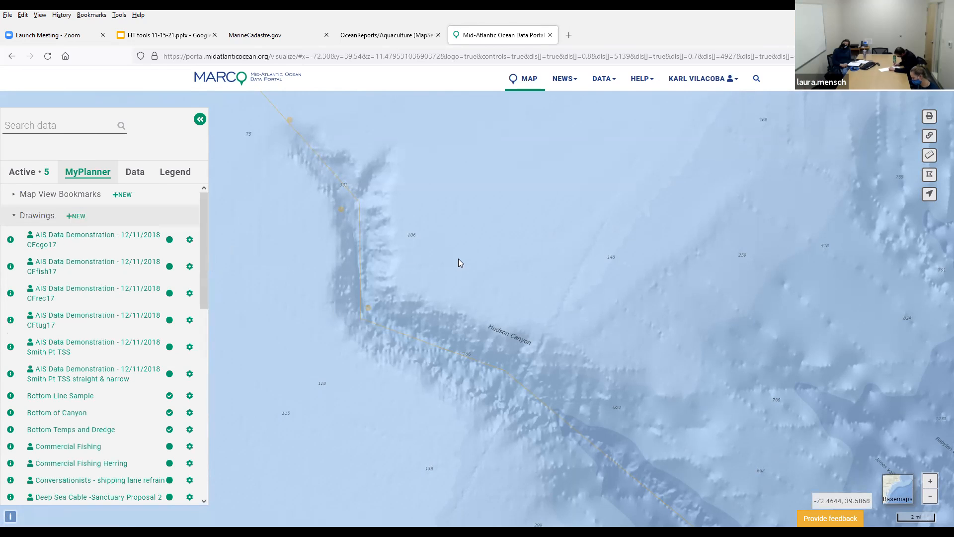
scroll(458, 258, "down", 1)
scroll(422, 299, "down", 1)
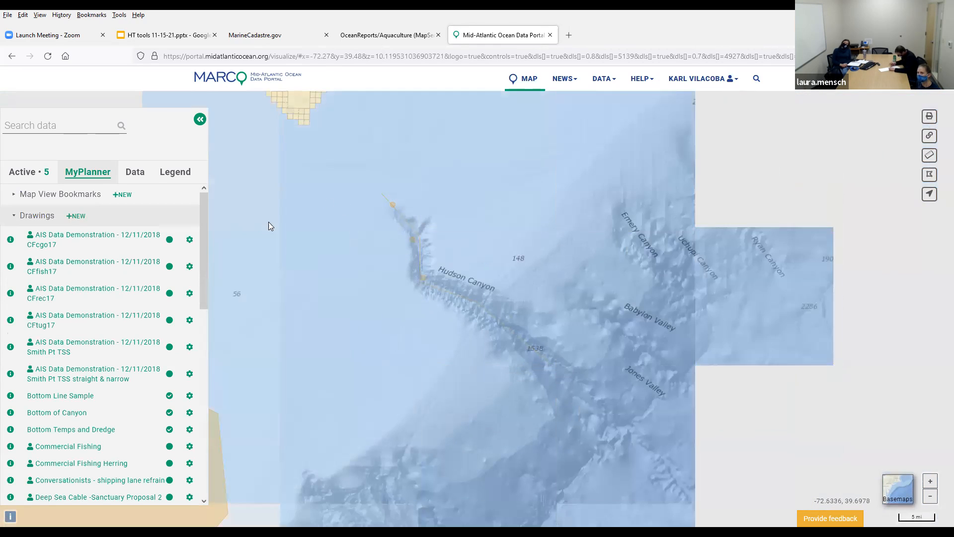
left_click(45, 219)
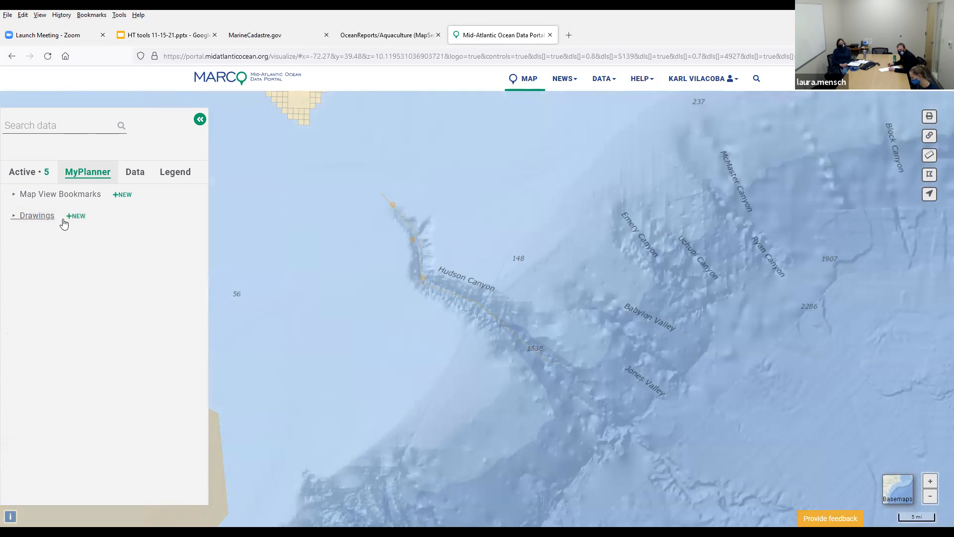
Collapse the Renewable Energy theme in the data catalog and add the Federal Consistency Geographic Location Descriptions layer from Administrative.
left_click(132, 173)
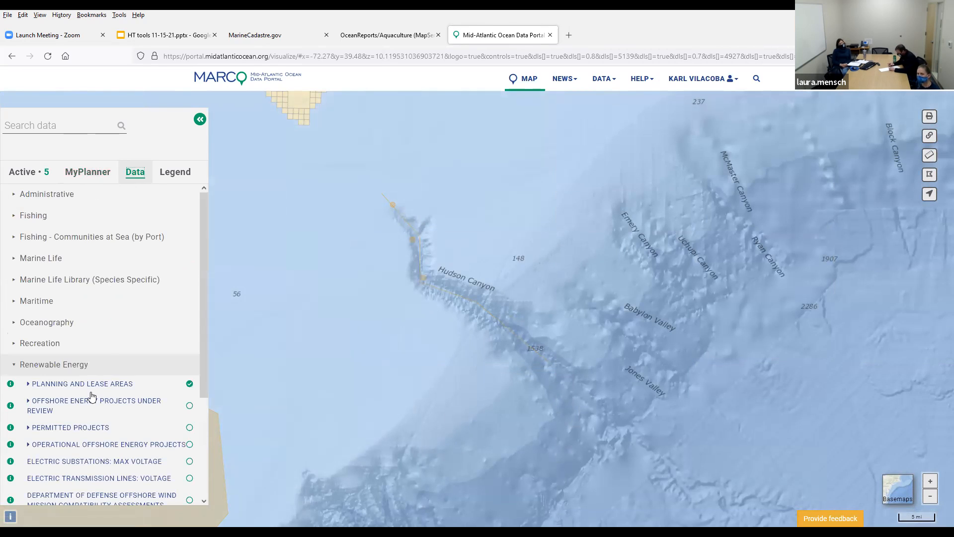
left_click(64, 365)
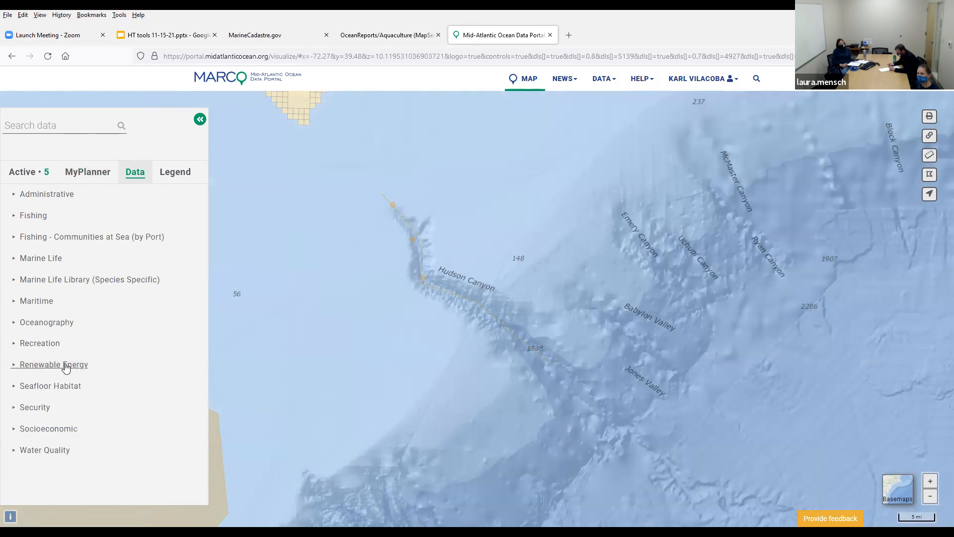
left_click(46, 197)
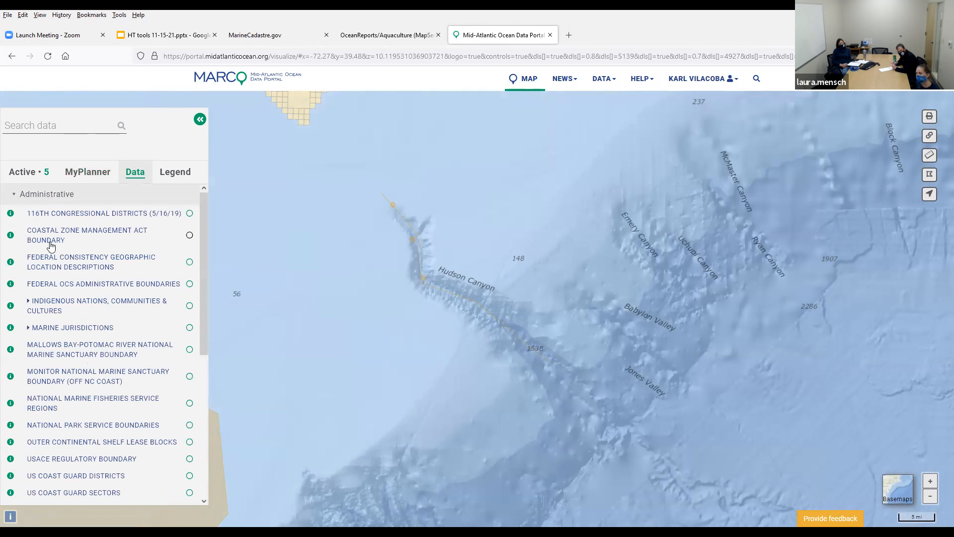
left_click(65, 268)
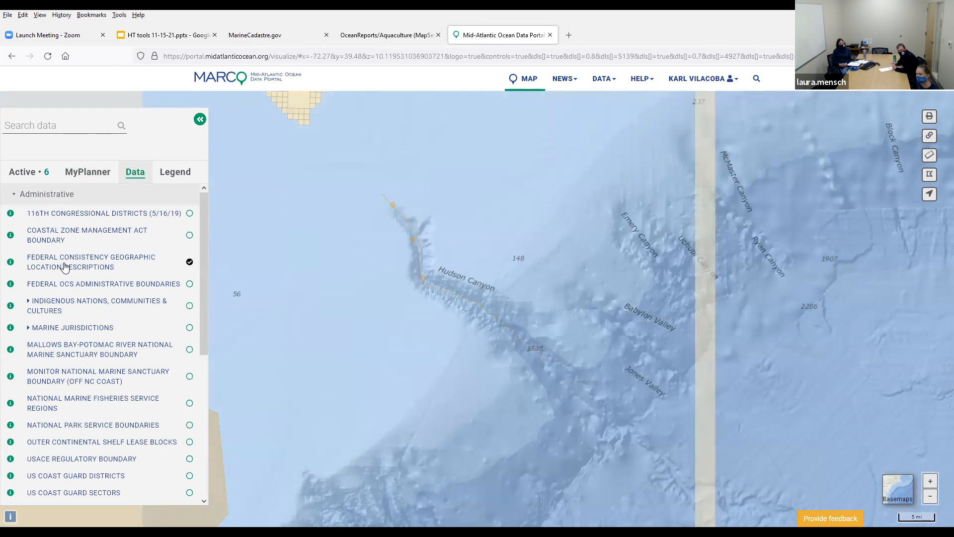
Read the federal consistency information for the New Jersey side of Delaware Bay, through its first two features.
scroll(316, 308, "down", 2)
scroll(409, 315, "down", 1)
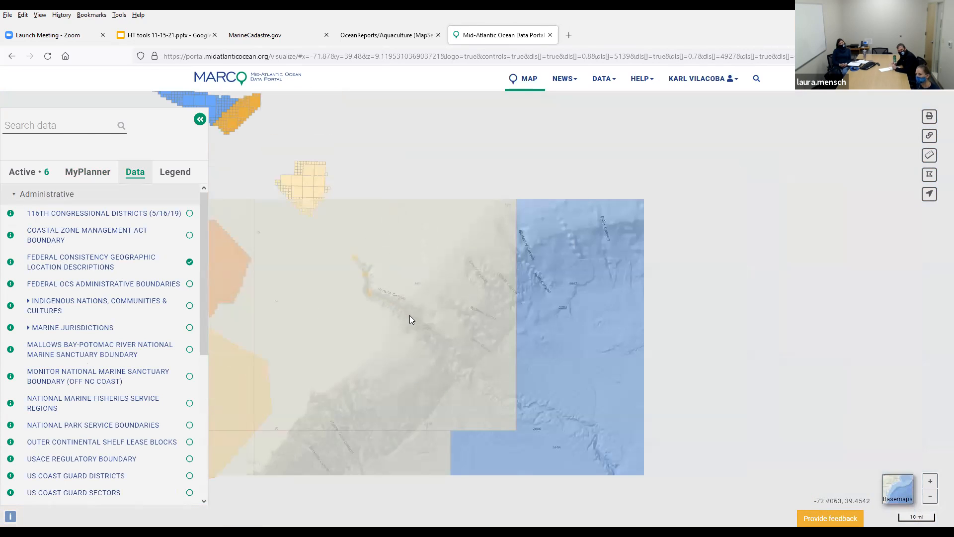
scroll(404, 313, "down", 1)
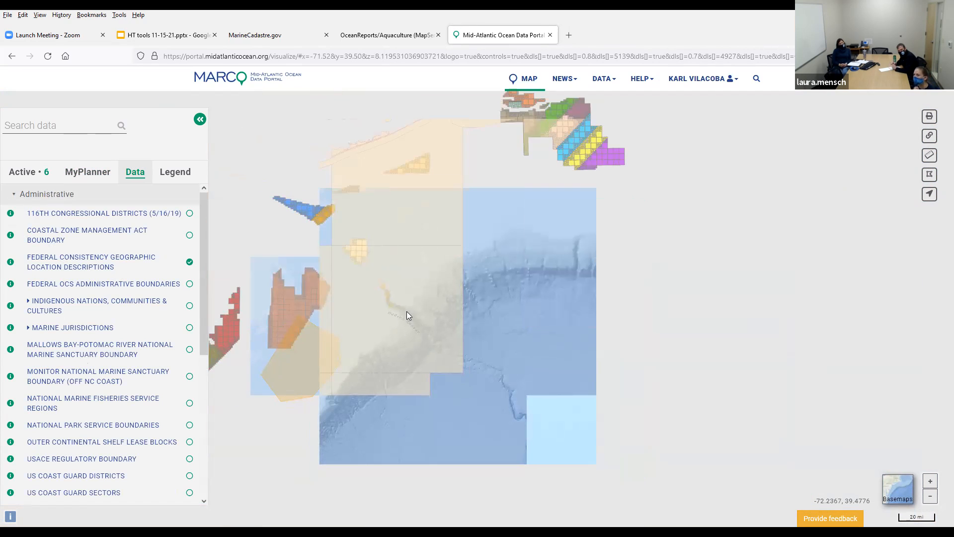
scroll(400, 316, "down", 1)
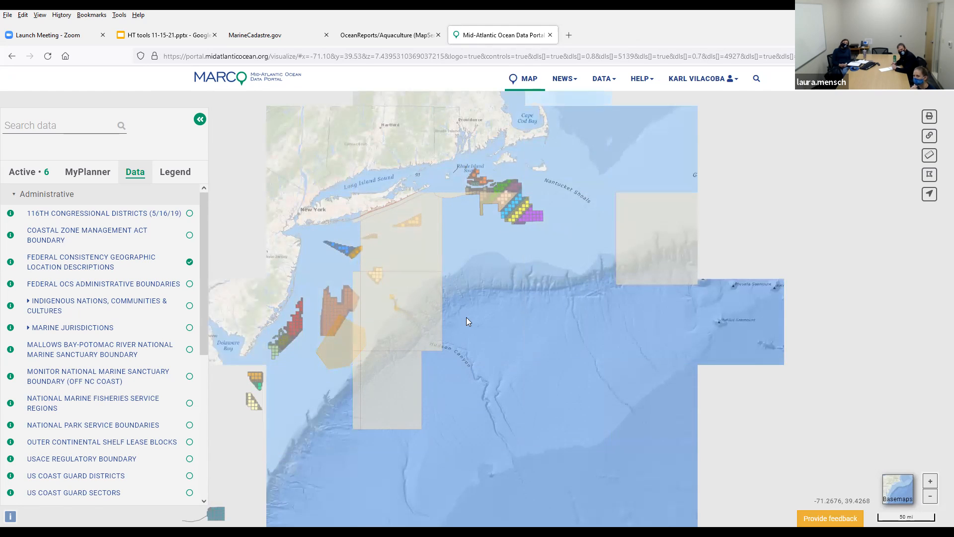
left_click_drag(323, 408, 370, 376)
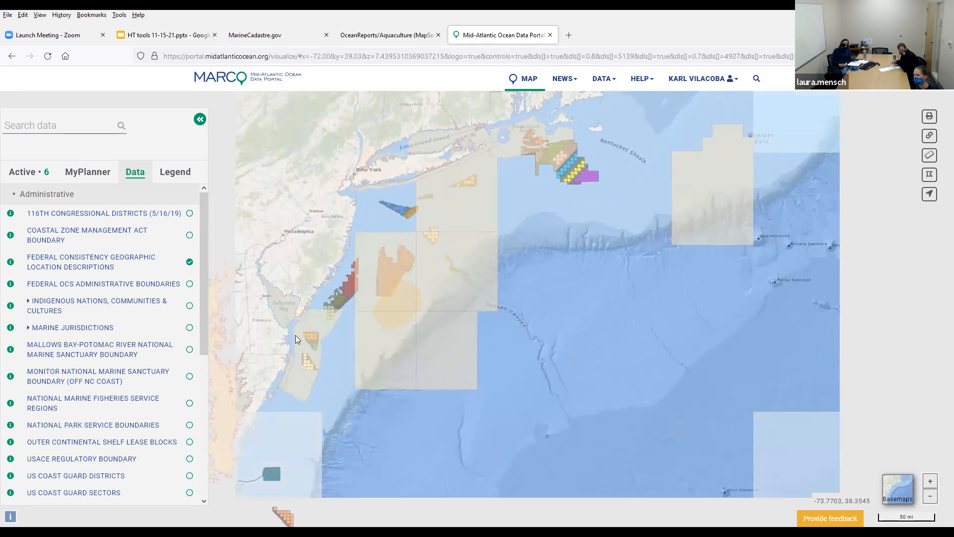
left_click(289, 309)
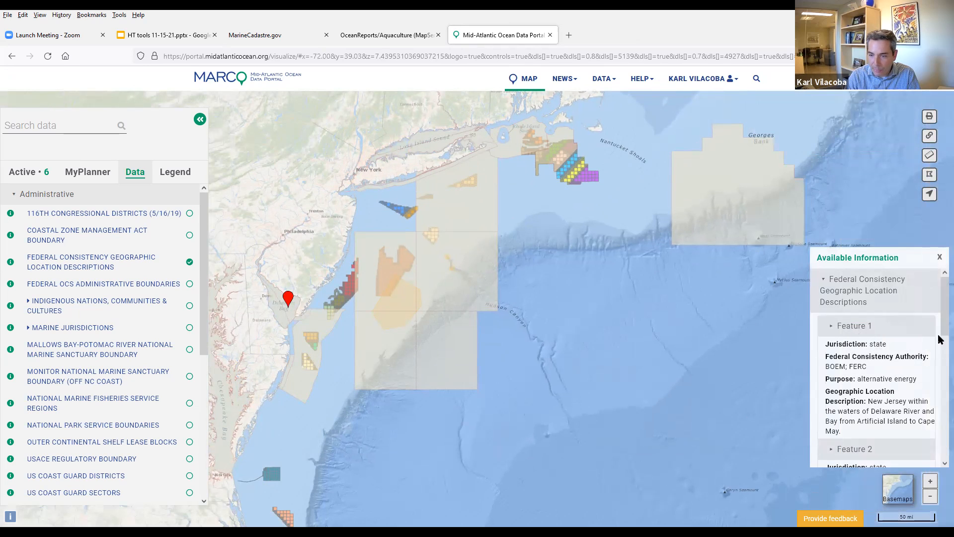
left_click_drag(939, 325, 940, 339)
left_click_drag(941, 369, 940, 338)
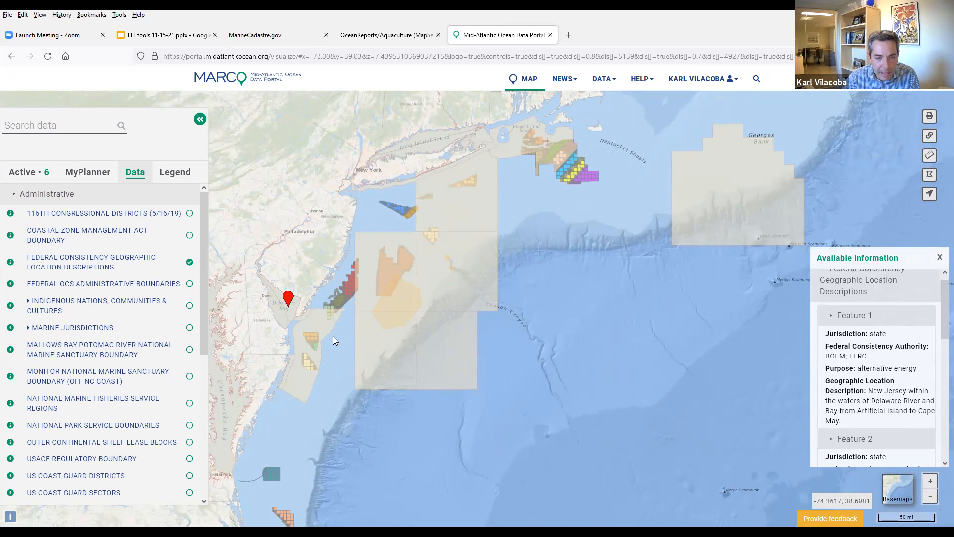
scroll(332, 333, "up", 2)
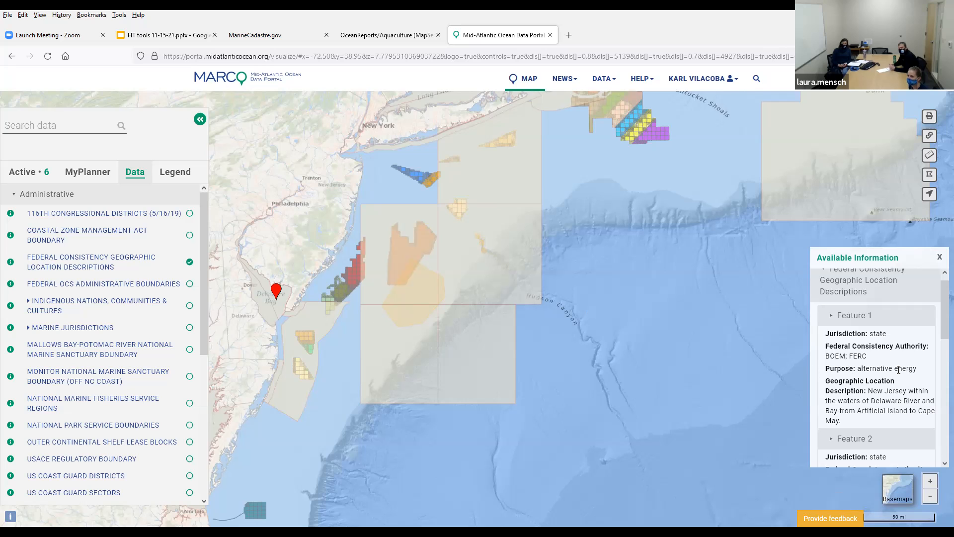
scroll(899, 373, "down", 2)
scroll(898, 372, "down", 2)
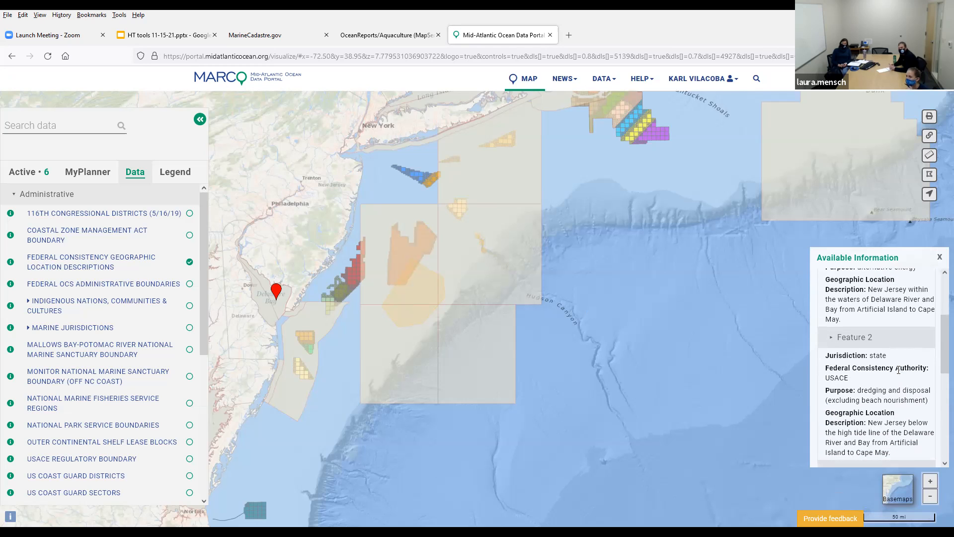
Compare the federal consistency information for the federal waters off Delaware Bay with that for state waters inside the bay.
left_click(300, 315)
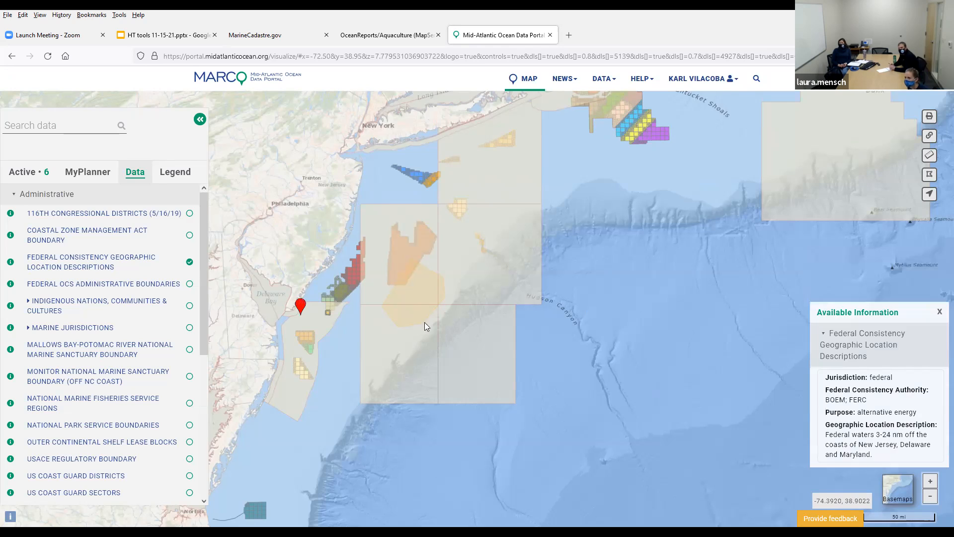
left_click(257, 286)
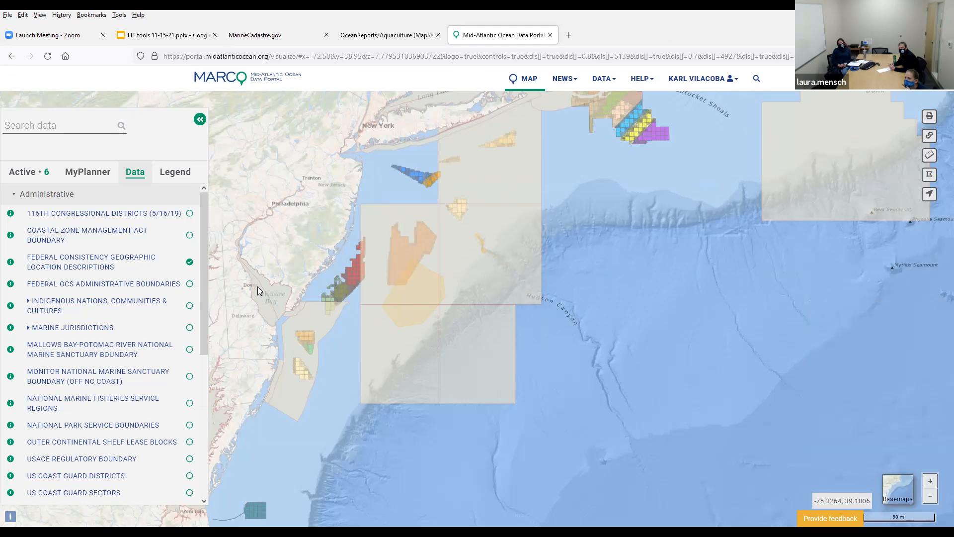
left_click(309, 314)
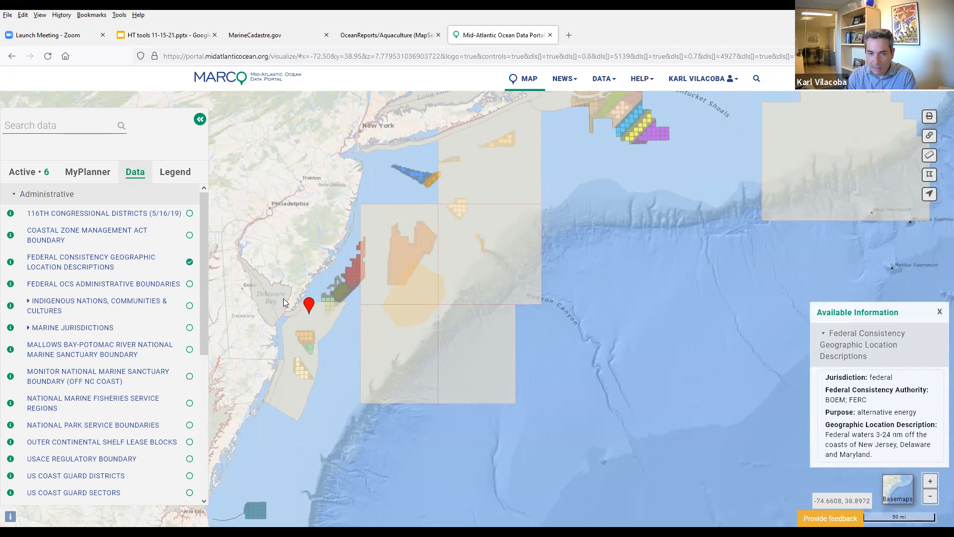
left_click(267, 286)
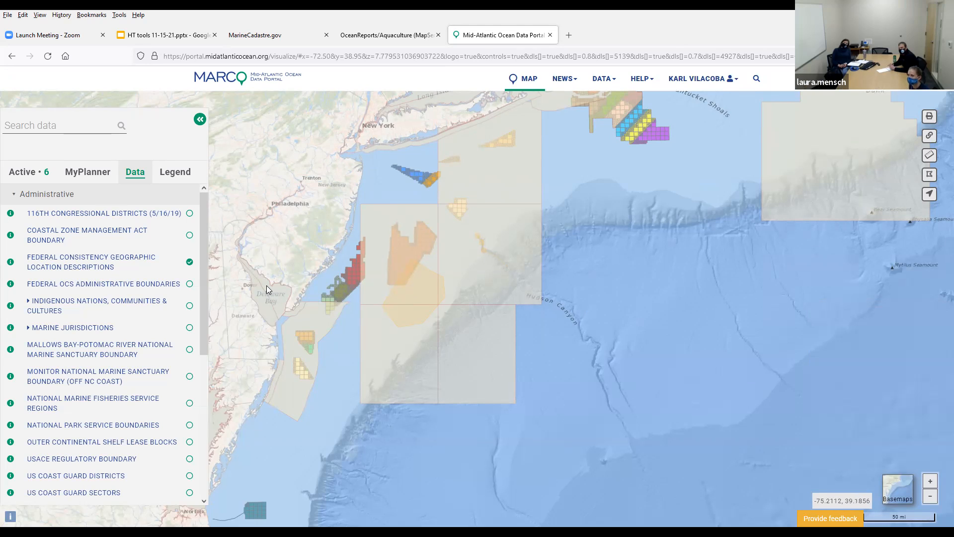
left_click(263, 297)
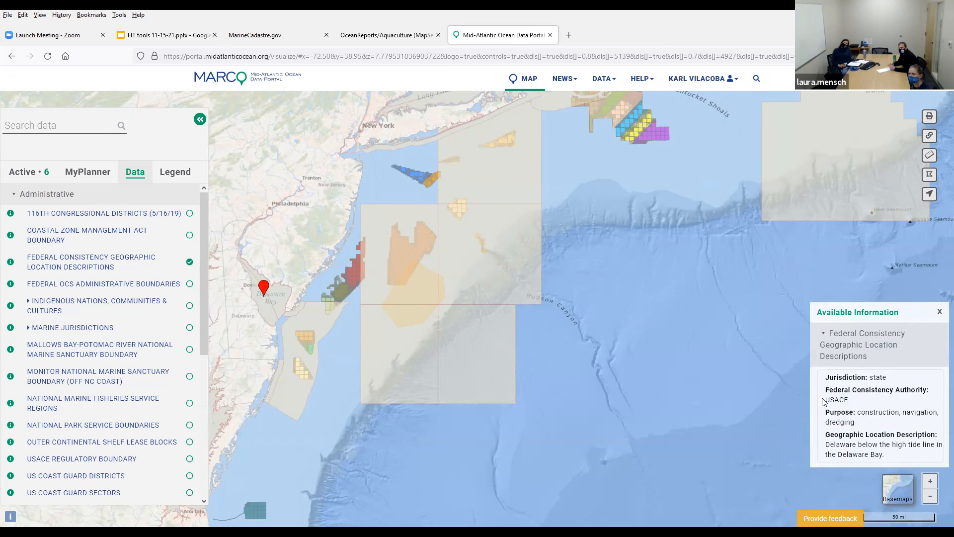
left_click(277, 304)
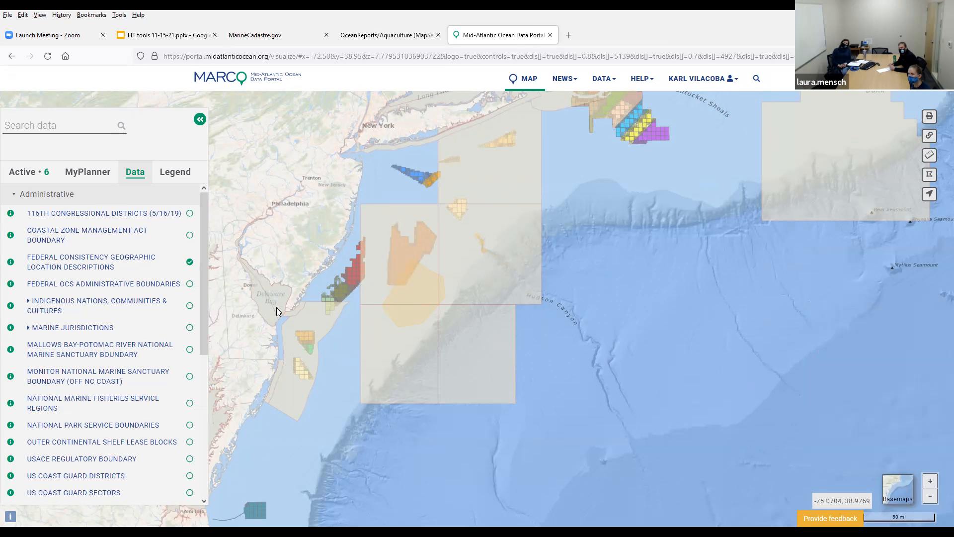
left_click(277, 306)
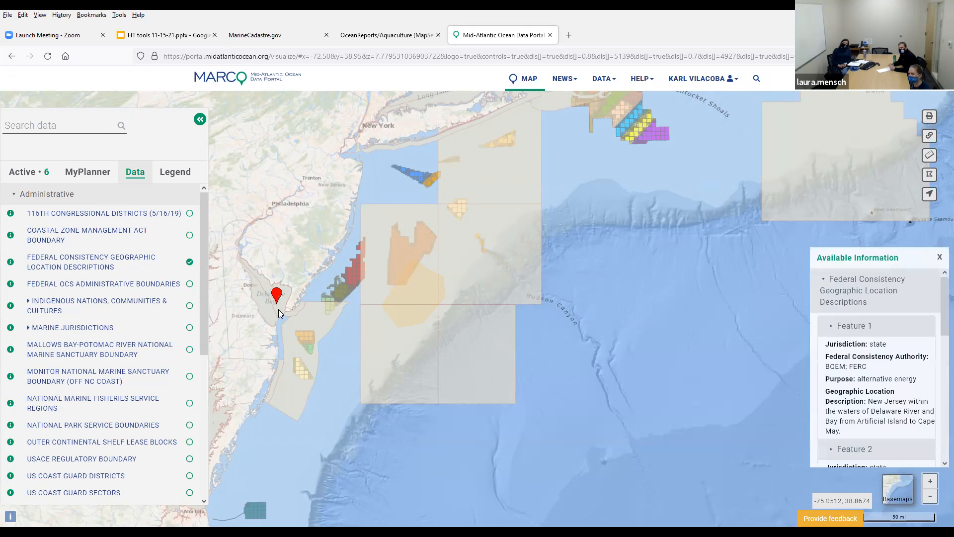
mouse_move(940, 327)
left_mouse_down()
mouse_move(936, 453)
mouse_move(940, 314)
left_mouse_up()
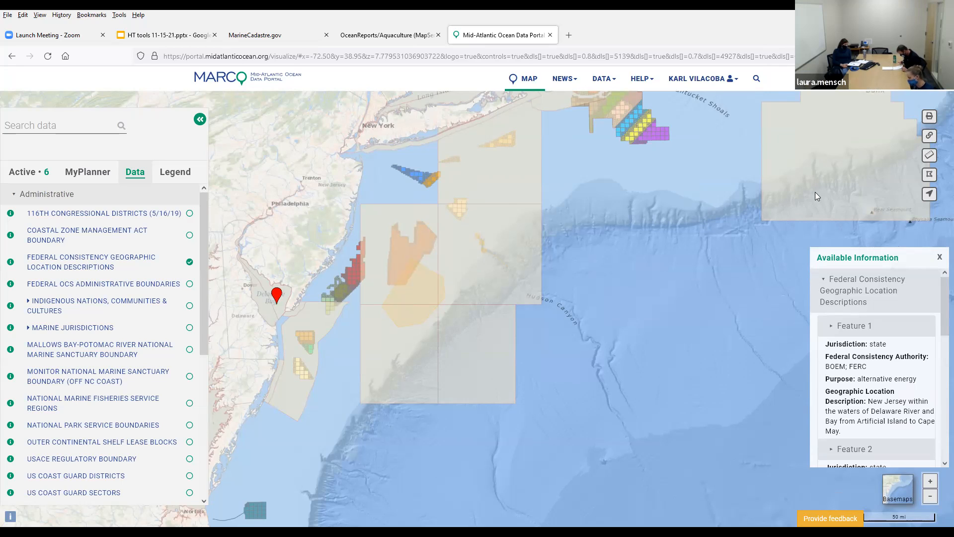
Remove the Federal Consistency Geographic Location Descriptions layer, and review the remaining active layers and their legend.
left_click(172, 269)
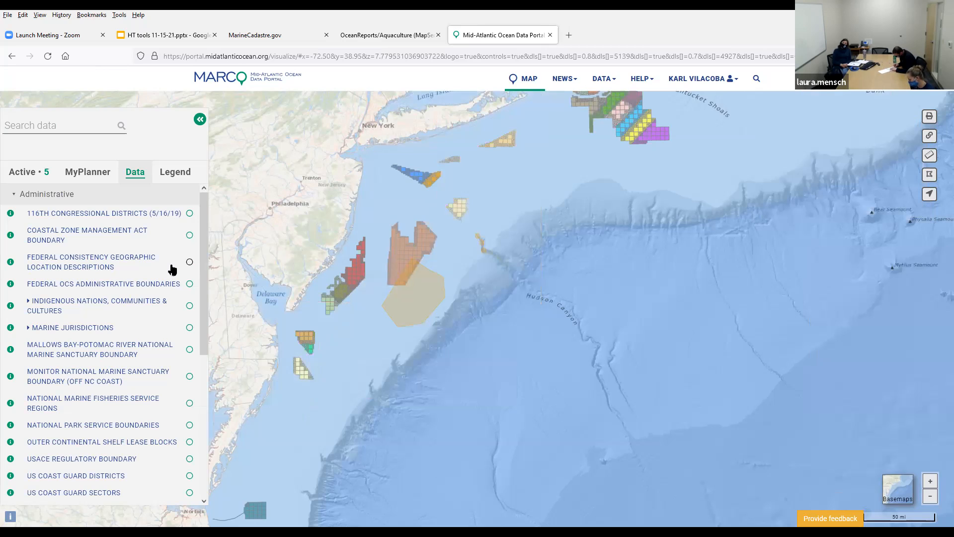
left_click(46, 178)
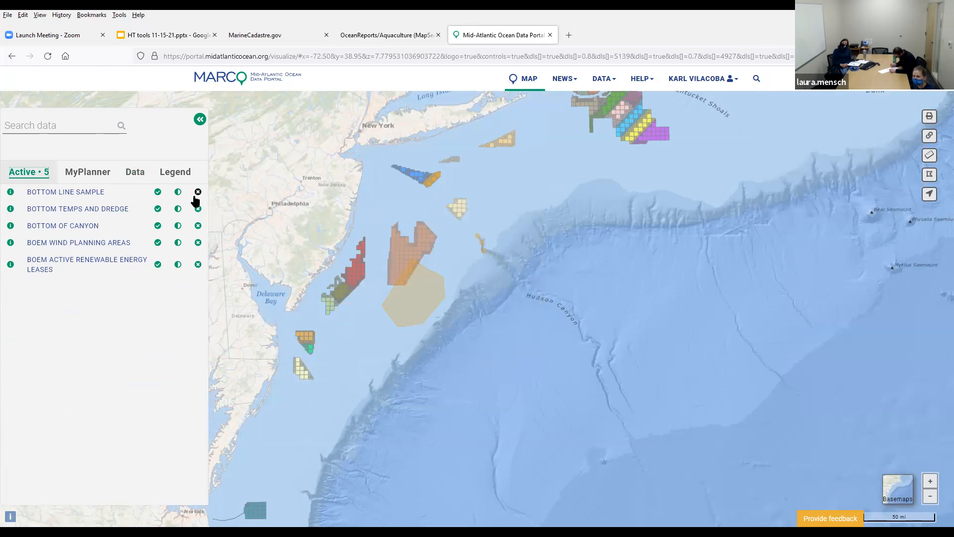
left_click(175, 172)
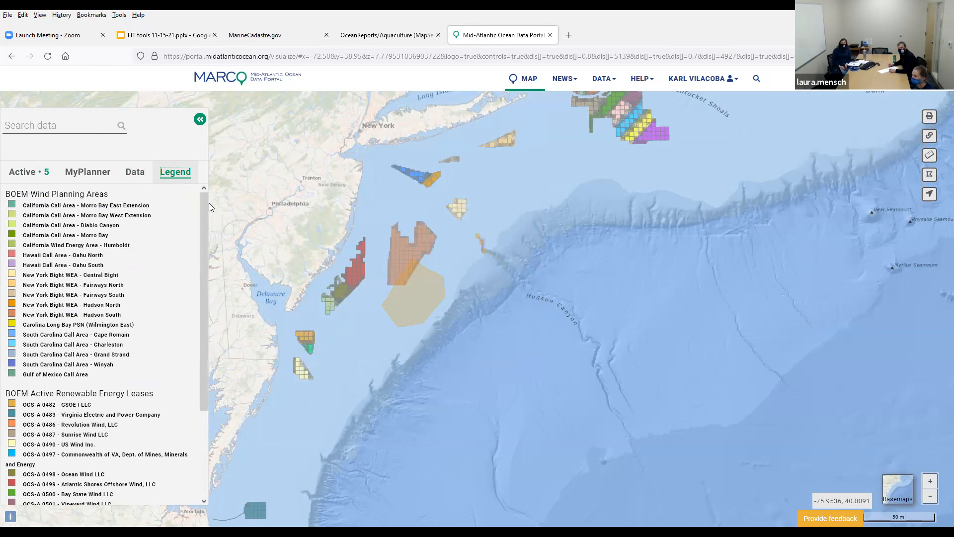
mouse_move(205, 201)
left_mouse_down()
mouse_move(200, 305)
mouse_move(205, 192)
left_mouse_up()
Open the print preview of the map with its legend and reduce the custom print scale to 70.
left_click(929, 118)
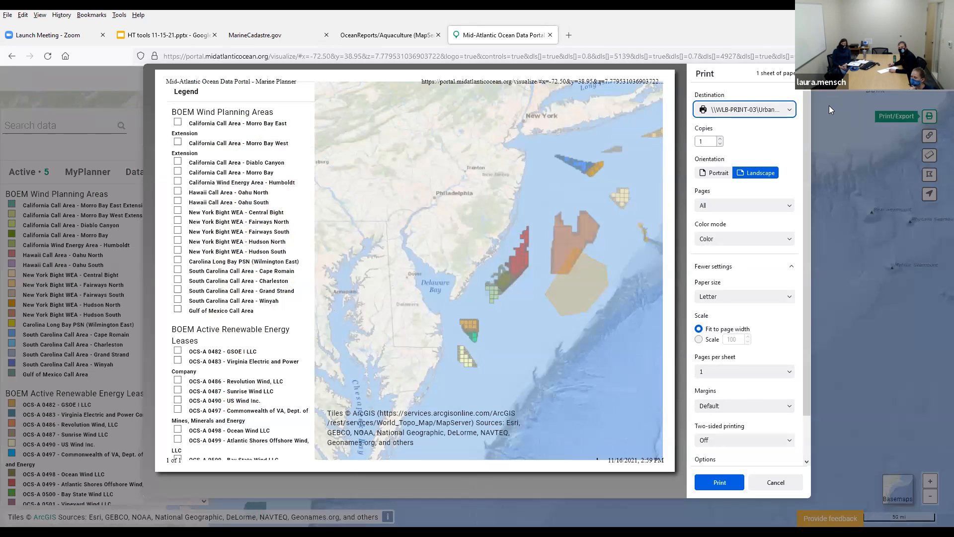
left_click(701, 341)
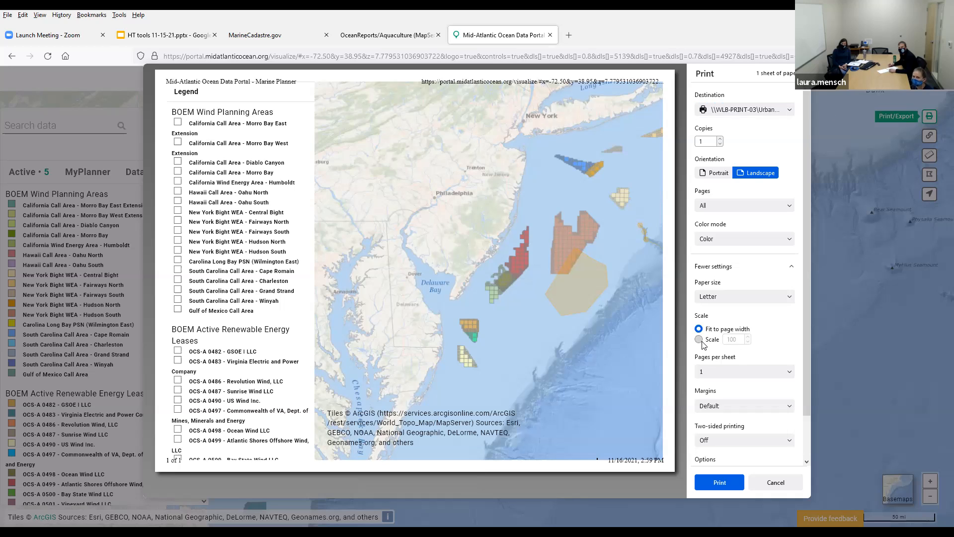
left_click(747, 341)
left_click(747, 341)
left_click(747, 341)
left_click(748, 341)
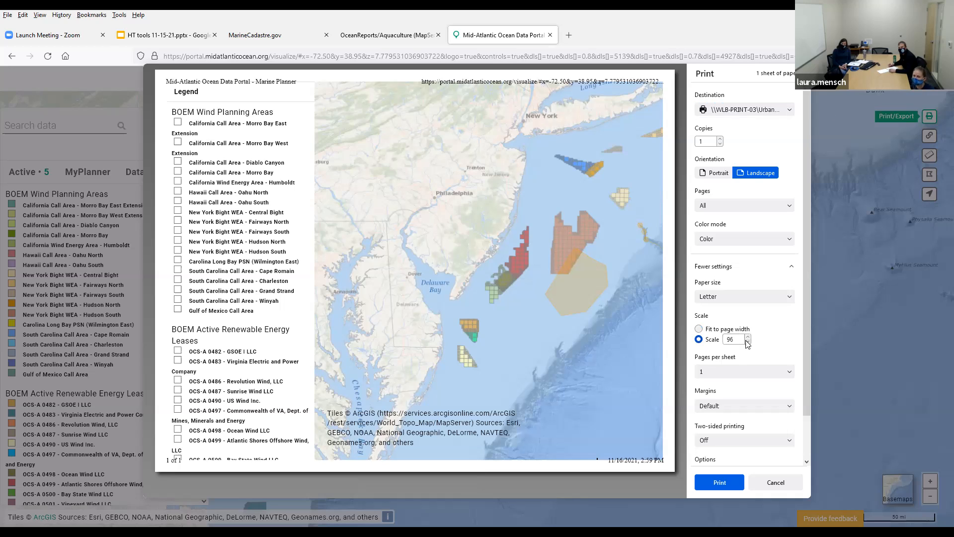
left_click(747, 342)
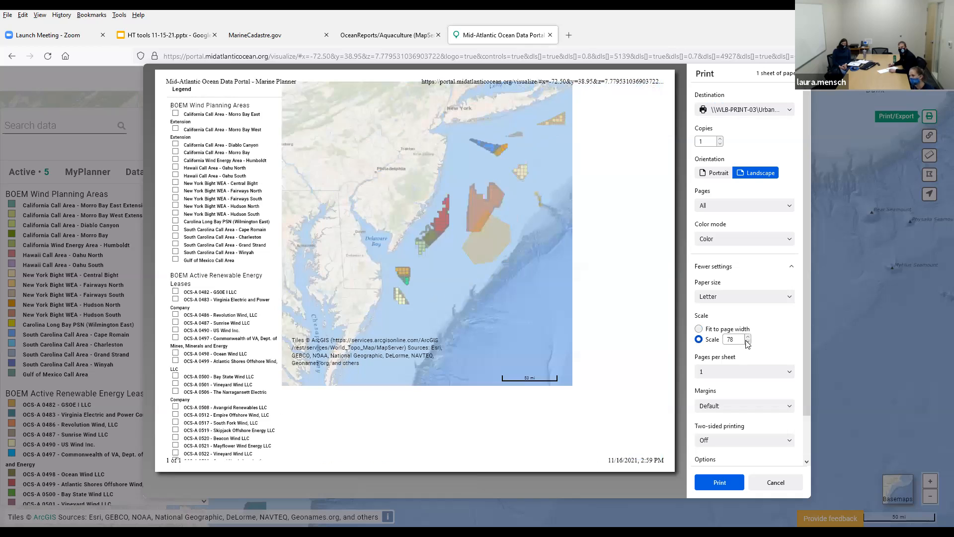
left_click(748, 342)
left_click(747, 342)
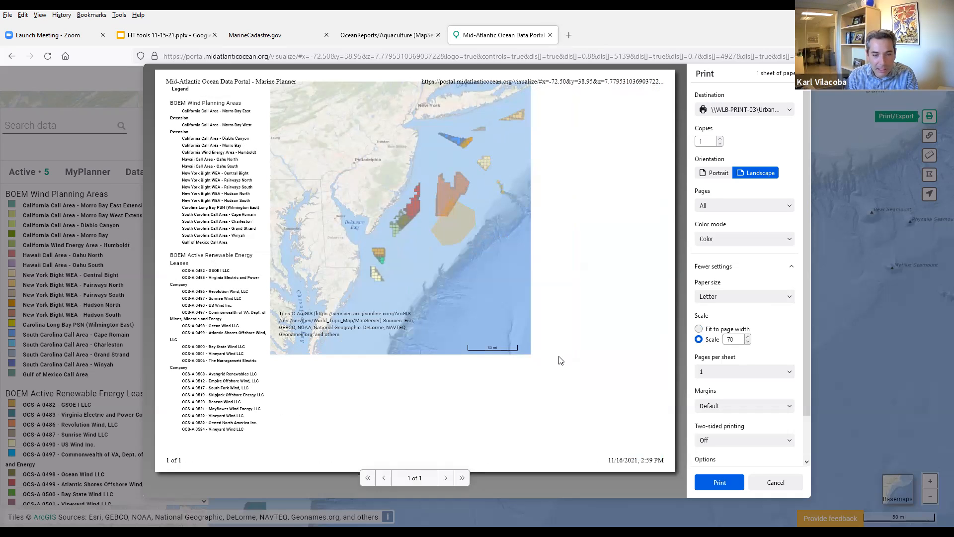
Try a smaller print scale of 62 for the map and legend, and raise it to 64.
left_click(748, 342)
left_click(748, 342)
left_click(748, 342)
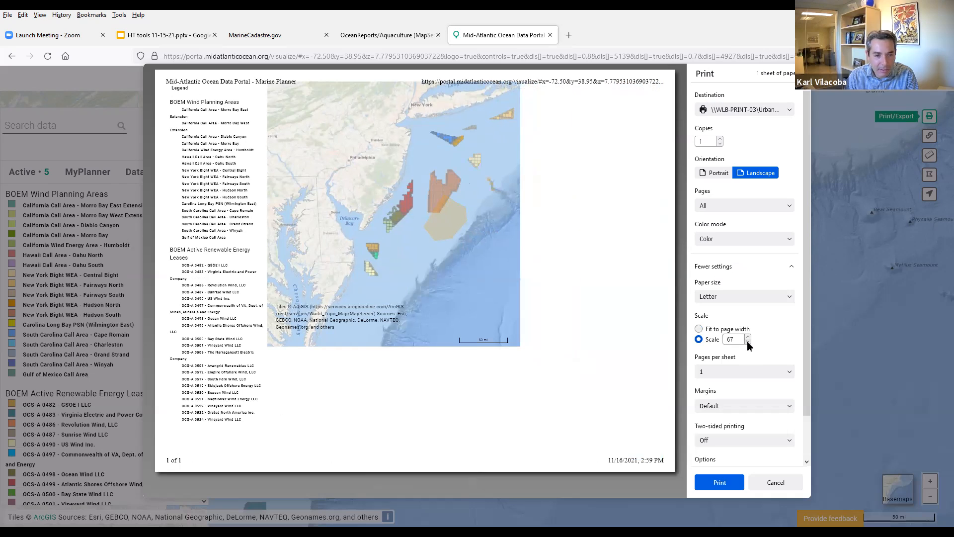
left_click(748, 342)
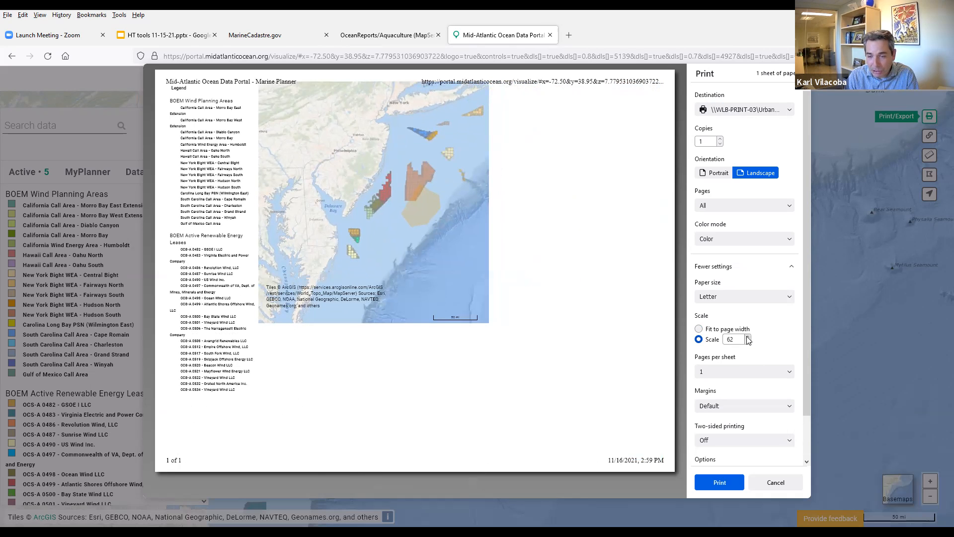
left_click(747, 337)
left_click(748, 337)
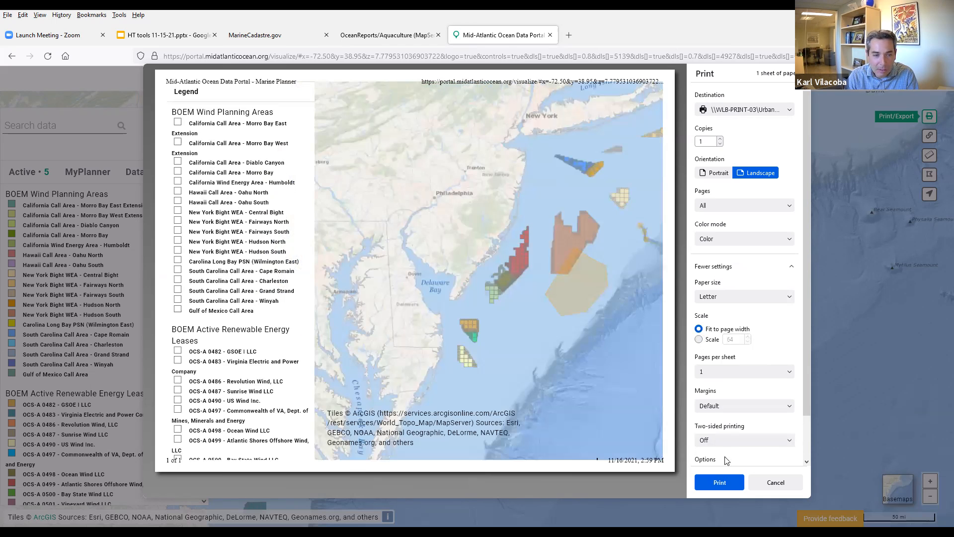
Close the print preview without printing, and review the active layers and the legend for the wind planning areas and renewable energy leases.
left_click(775, 483)
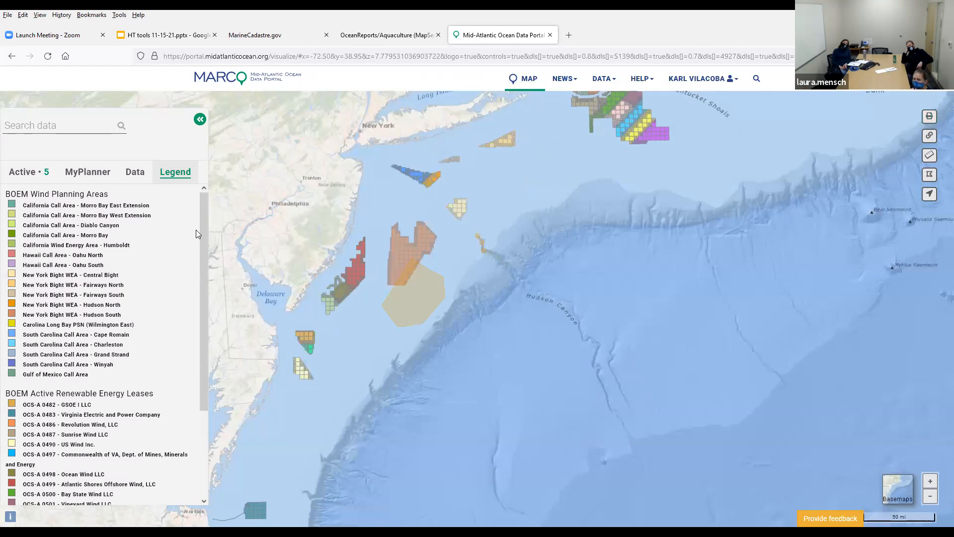
left_click_drag(203, 232, 223, 196)
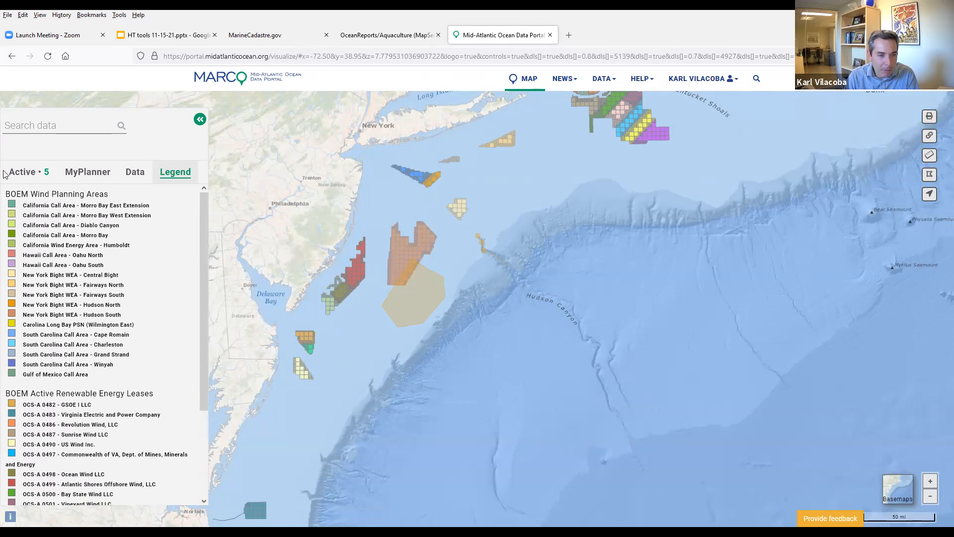
left_click(23, 172)
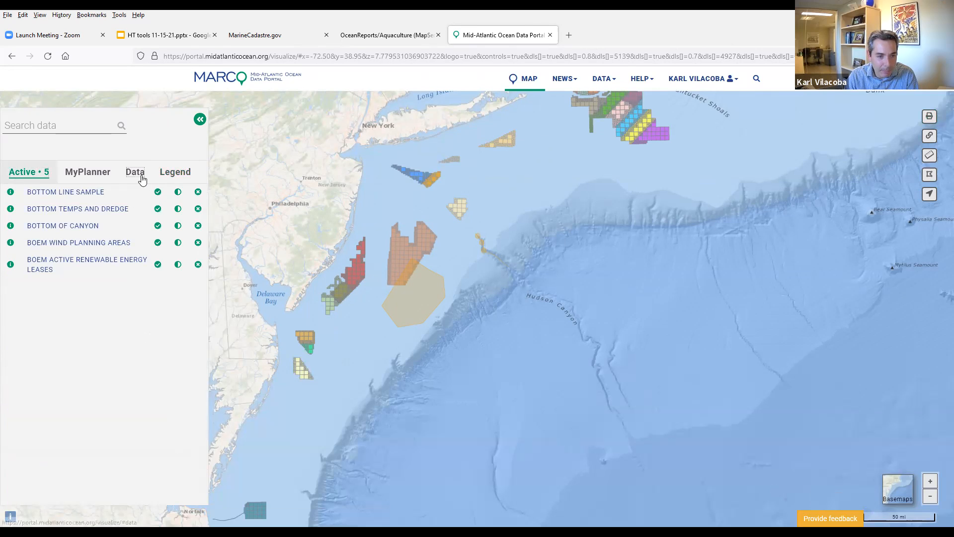
left_click(140, 176)
left_click(31, 172)
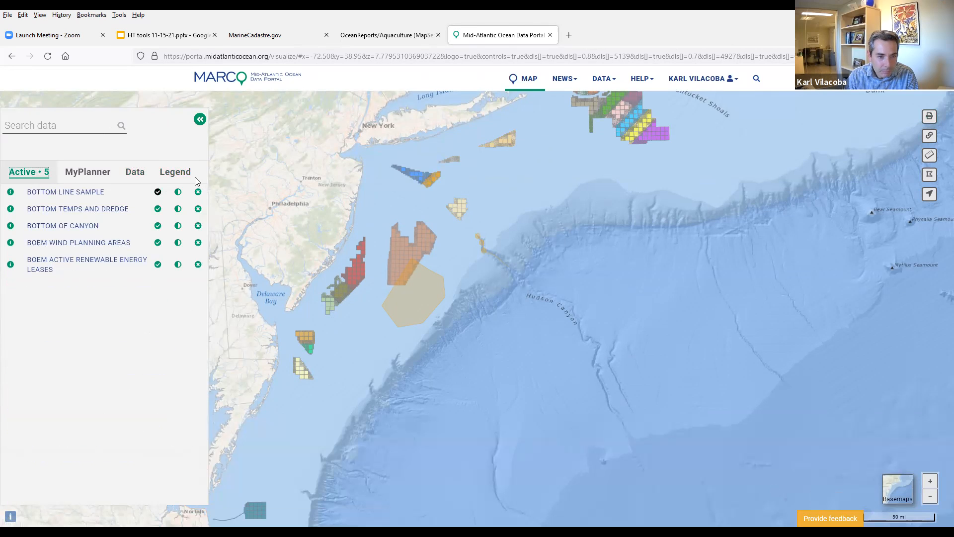
left_click(185, 178)
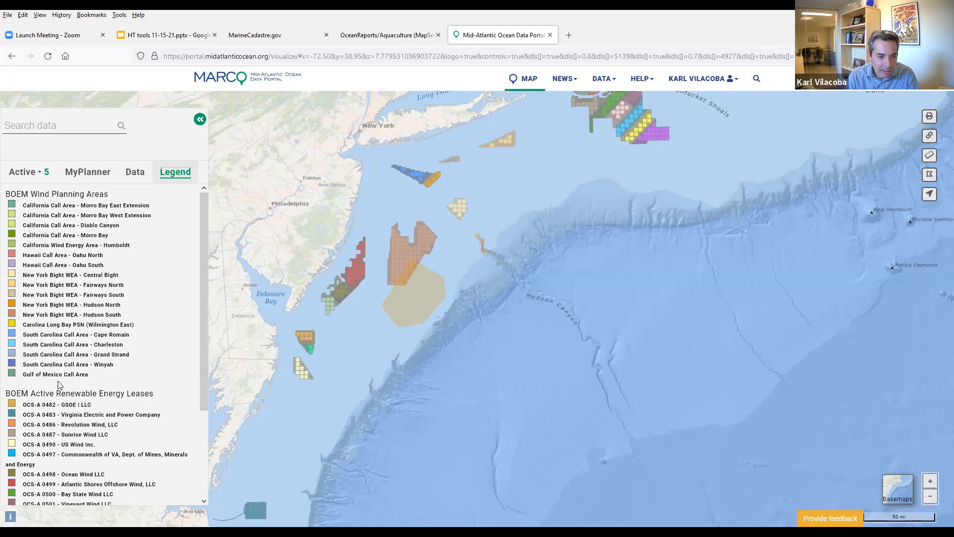
left_click_drag(201, 220, 212, 177)
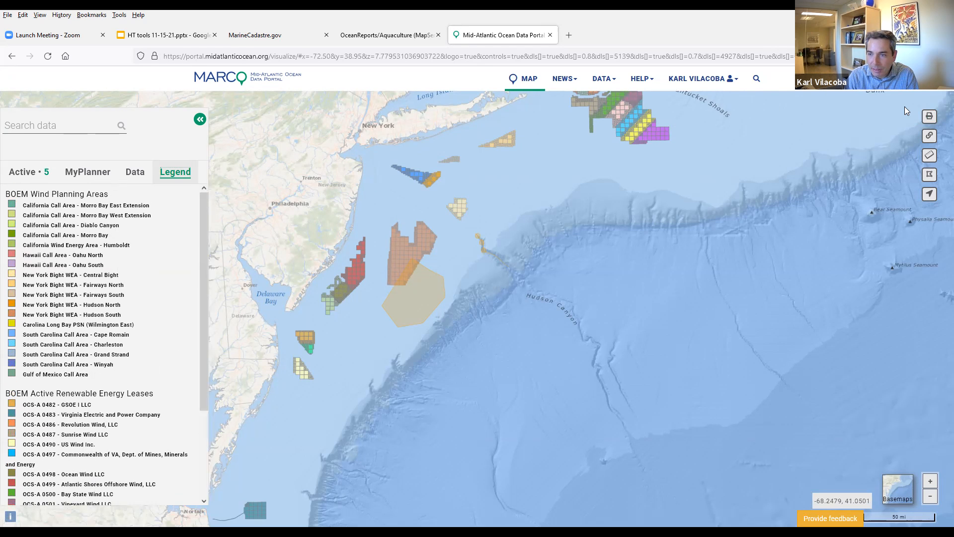
Preview the map and legend printout in portrait orientation, and leave the print preview without printing.
left_click(929, 116)
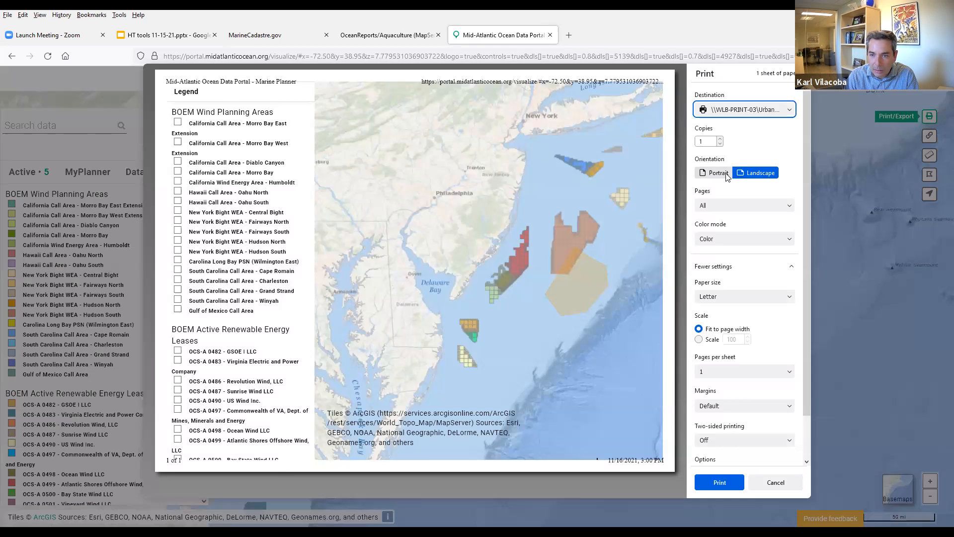
left_click(715, 173)
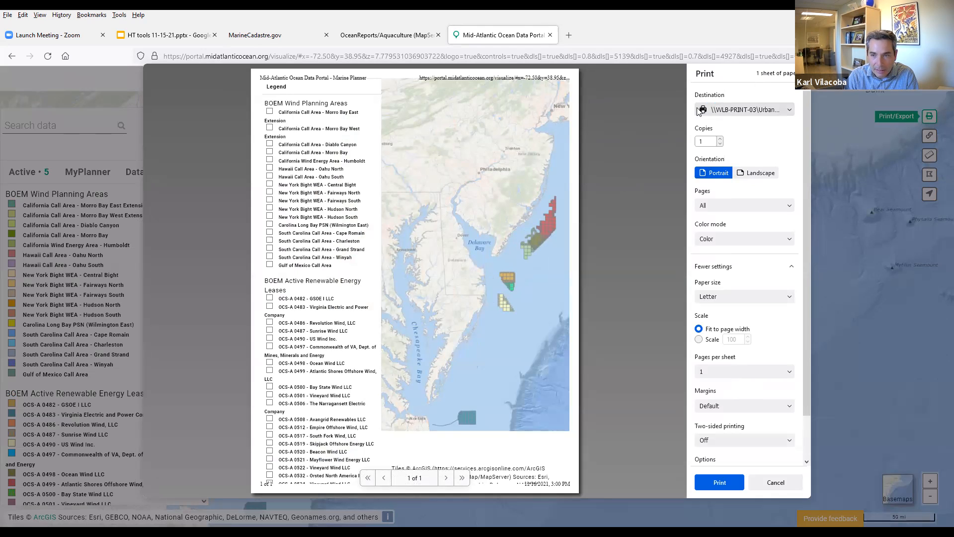
left_click(777, 491)
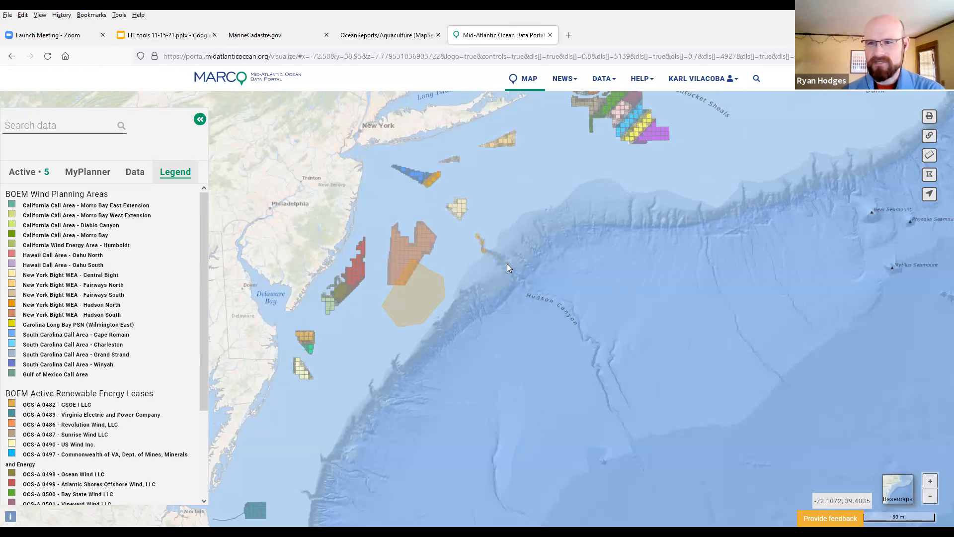
Leave the map for the data portal's home page and view the footer with its site links and contact details.
left_click_drag(533, 330, 558, 372)
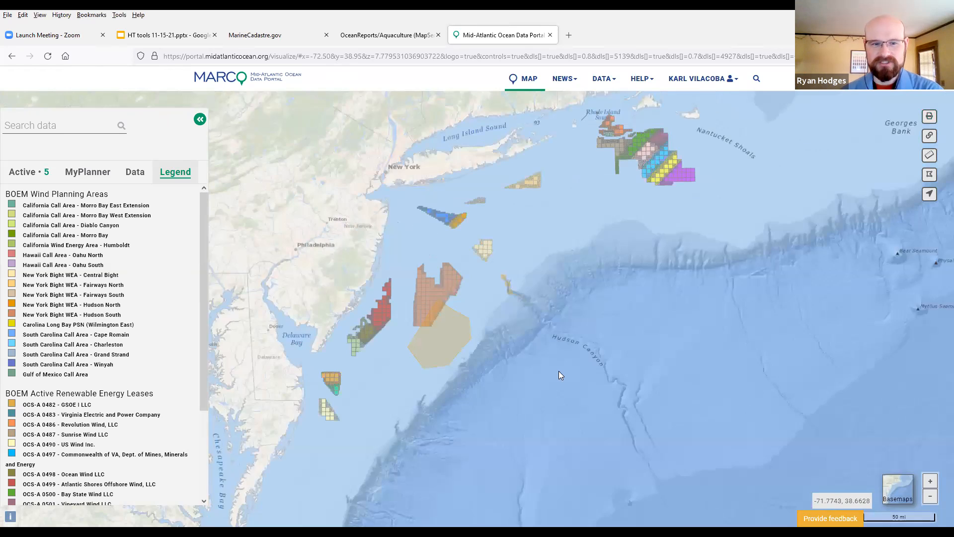
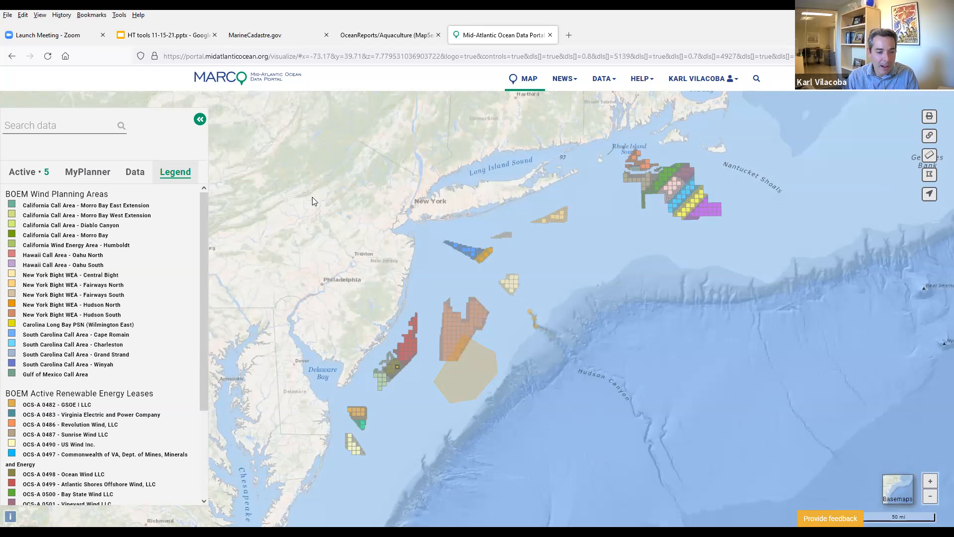
left_click(244, 78)
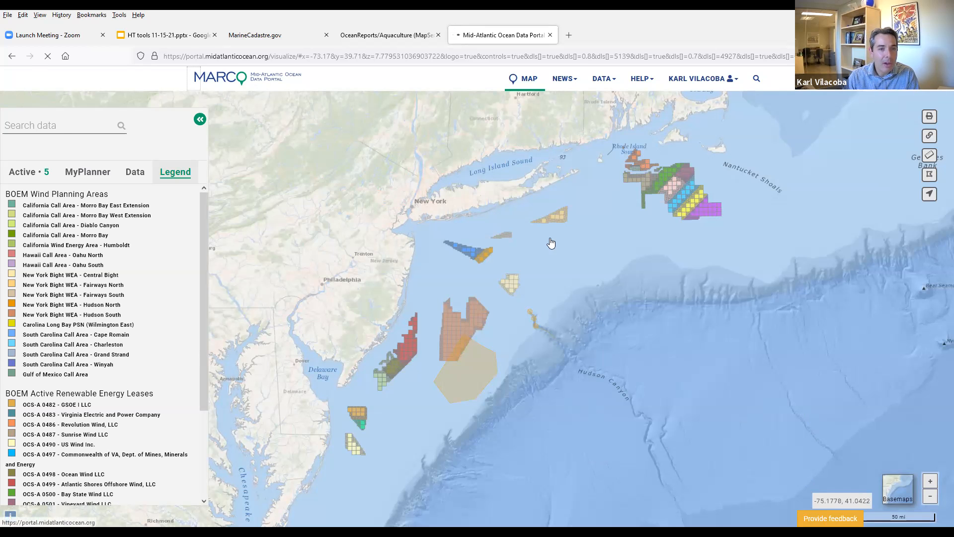
scroll(570, 294, "down", 5)
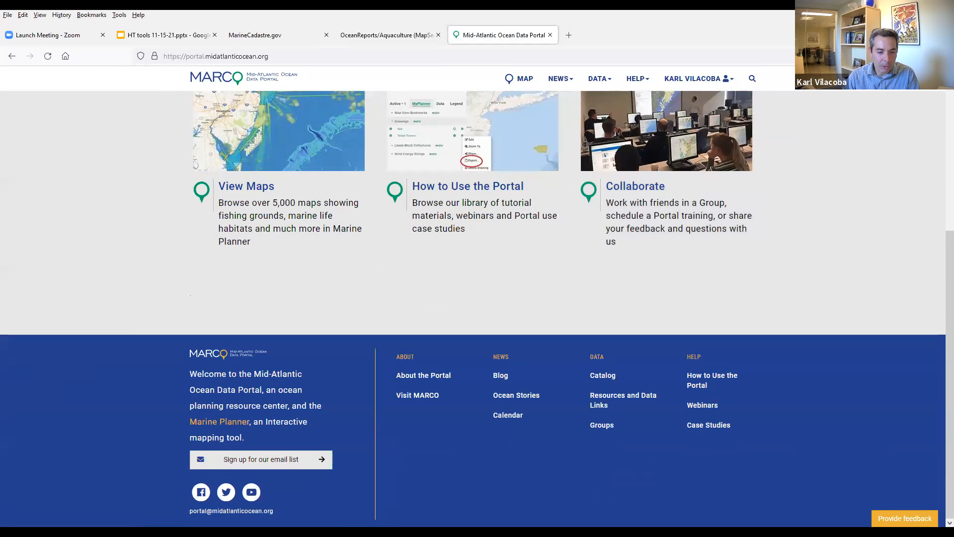